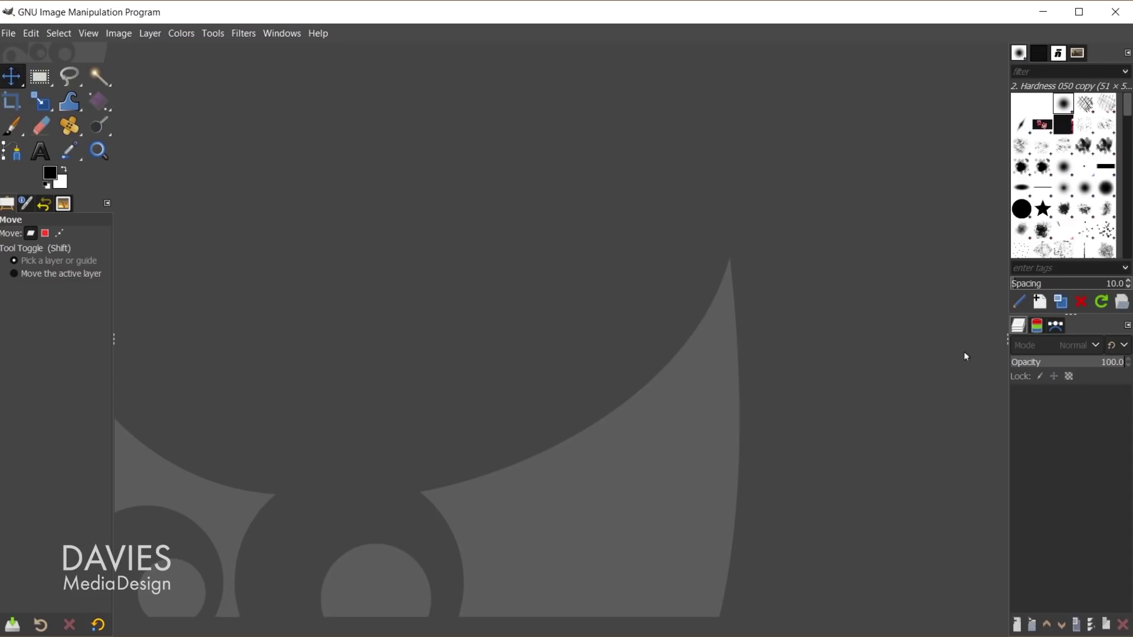
Create a new 1920 × 1080 px image at 300 pixels/in in RGB color, filled with the background color.
left_click(9, 36)
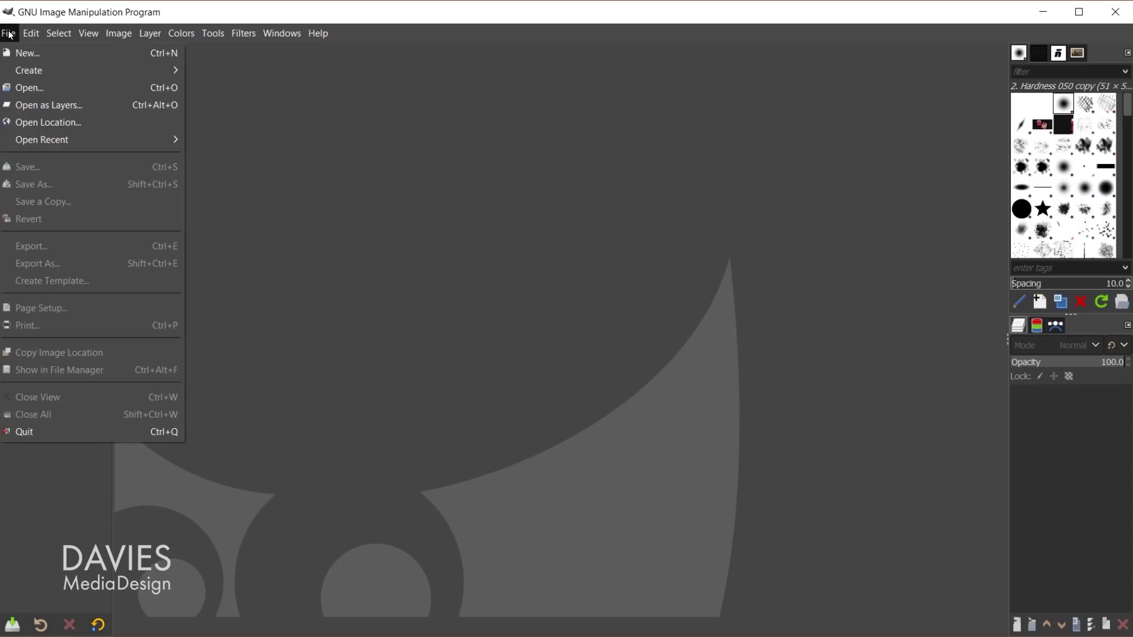
left_click(32, 54)
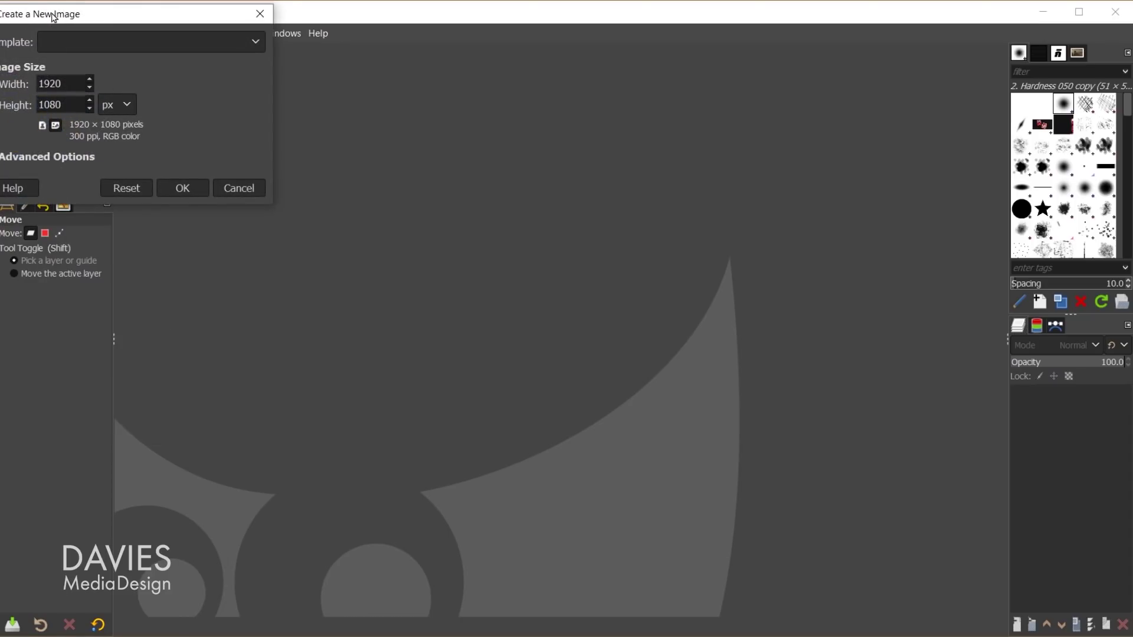
left_click_drag(55, 17, 344, 109)
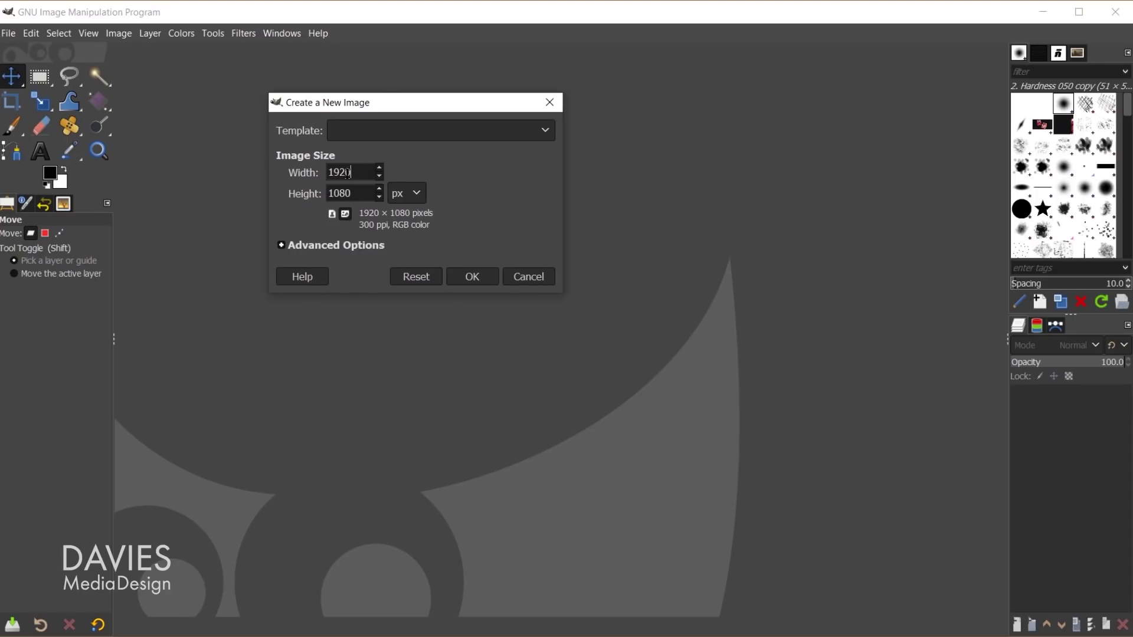
left_click_drag(353, 172, 314, 189)
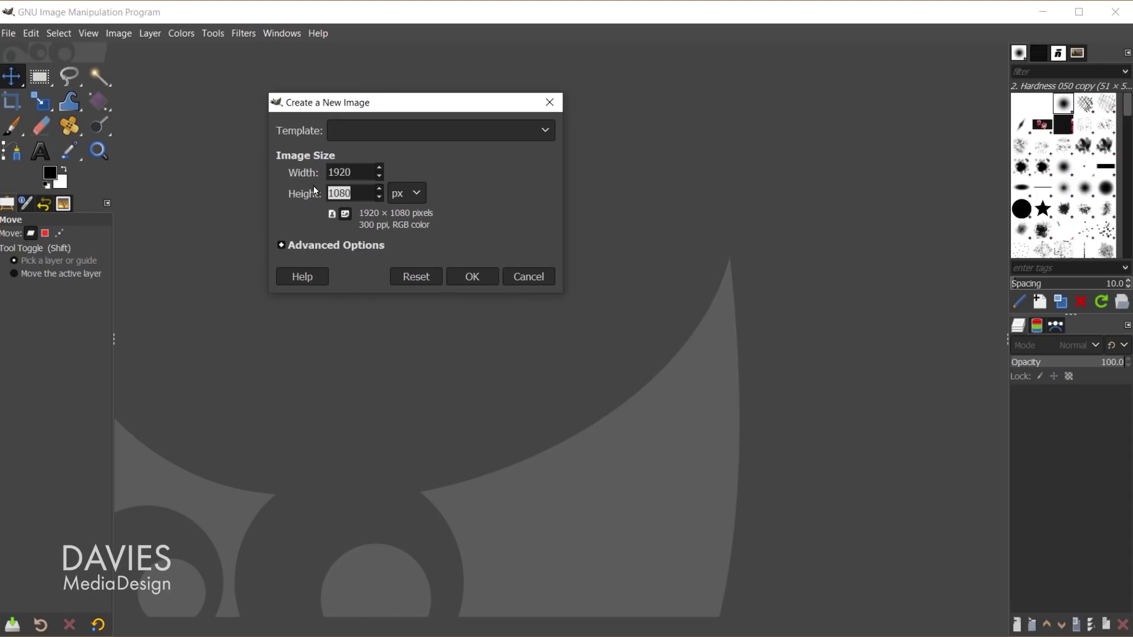
left_click(413, 193)
left_click(407, 215)
left_click(378, 245)
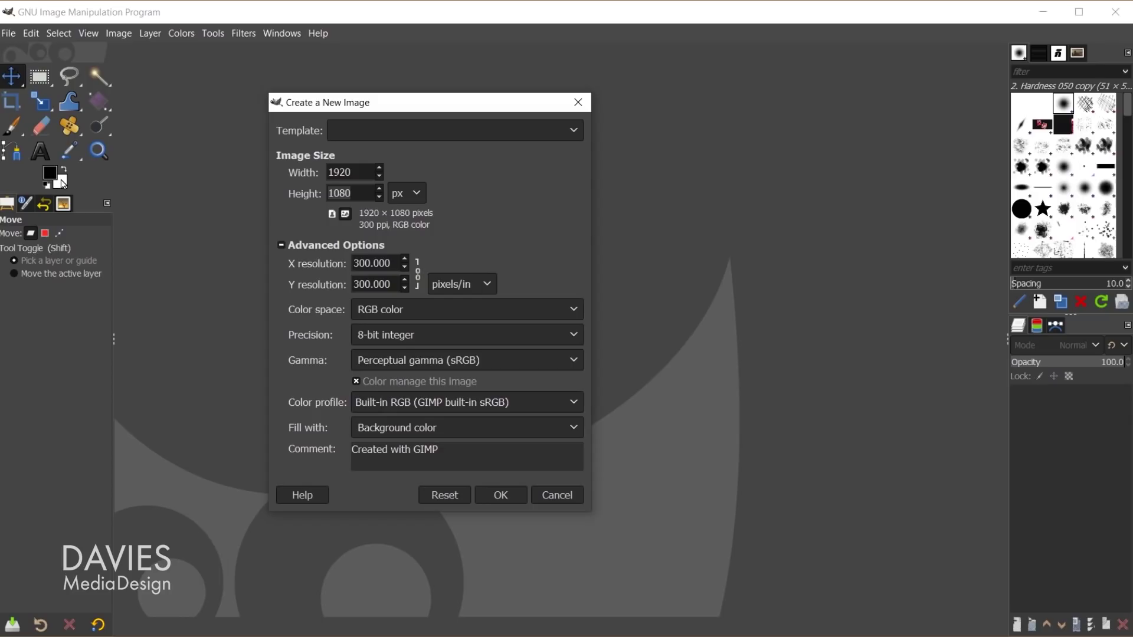
left_click(386, 430)
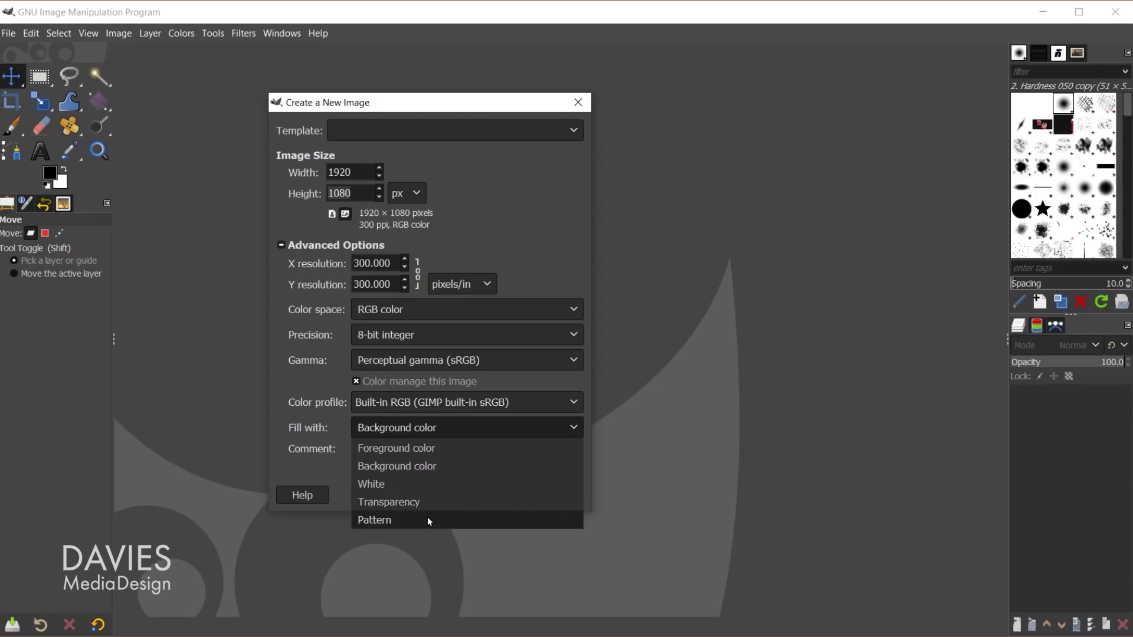
left_click(440, 471)
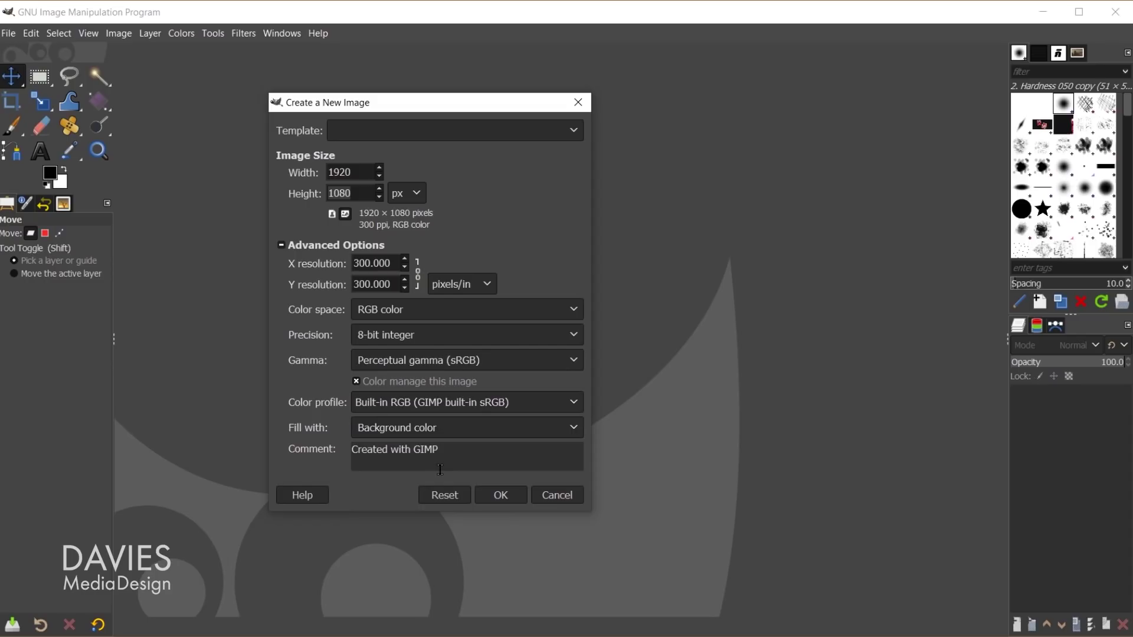
left_click(515, 495)
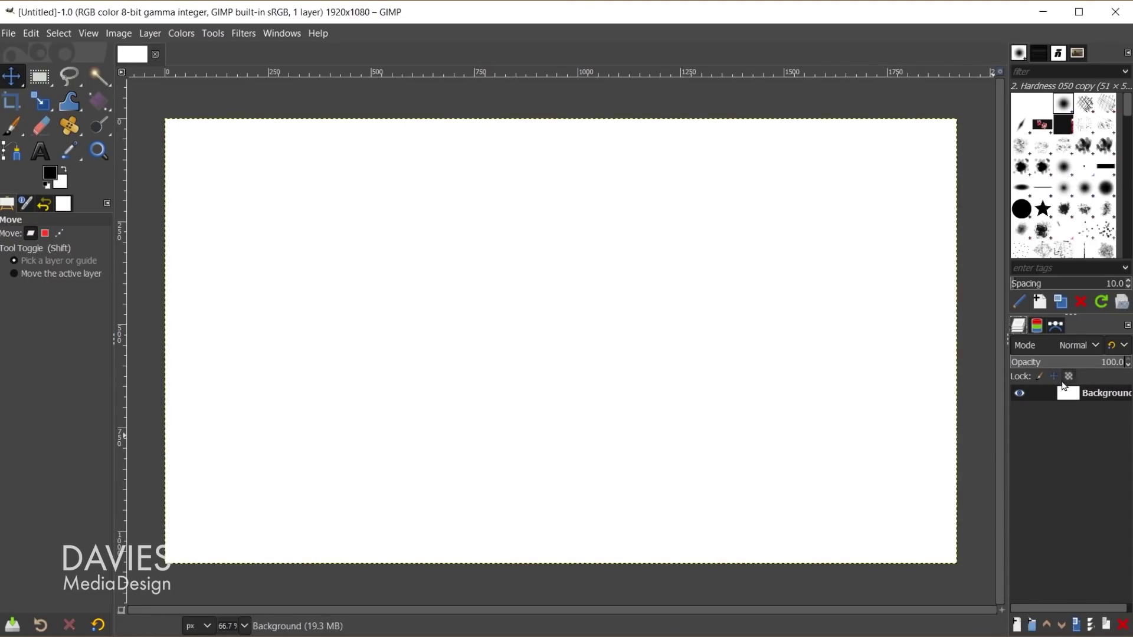
Widen the dock holding the brushes and layers until the Layers, Channels and Paths labels fit.
left_click_drag(1006, 329, 982, 328)
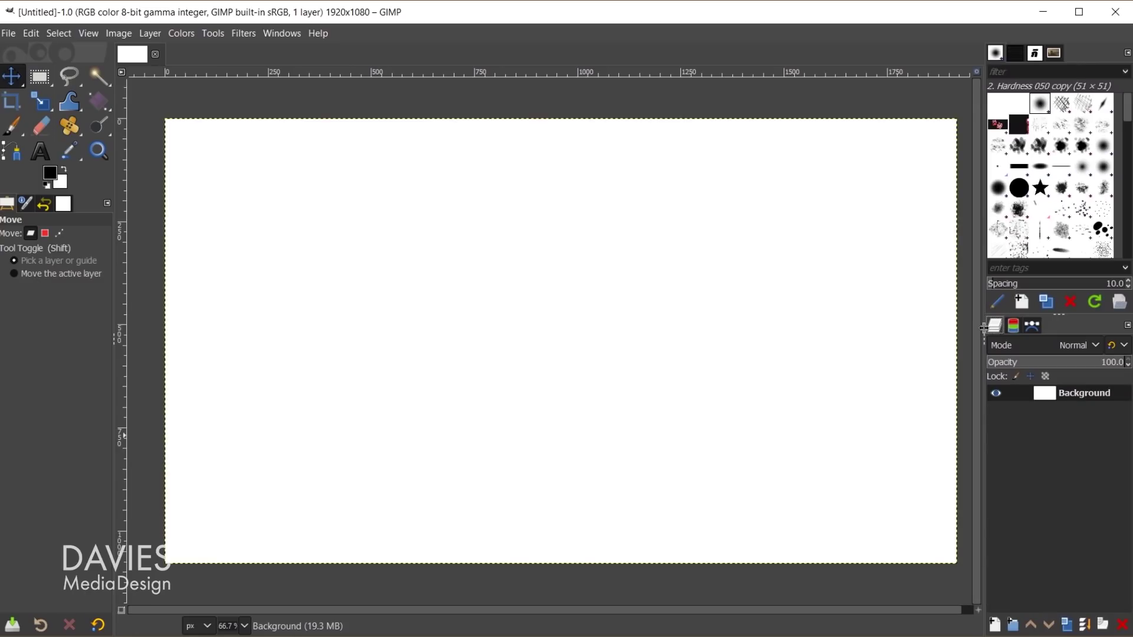
left_click_drag(983, 328, 971, 327)
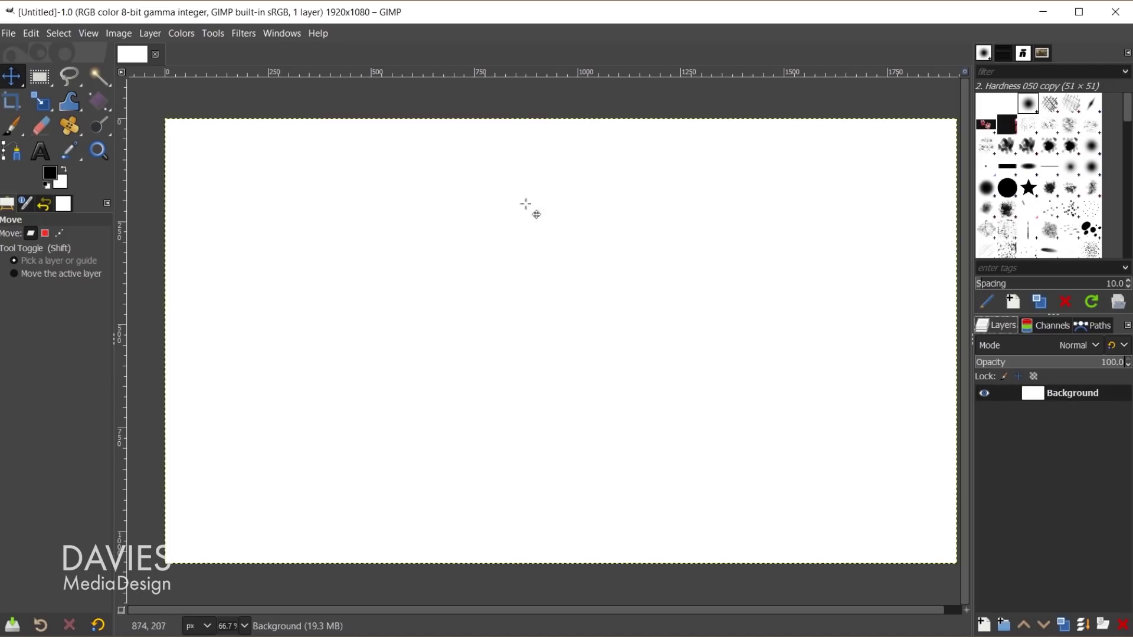
scroll(465, 609, "right", 2)
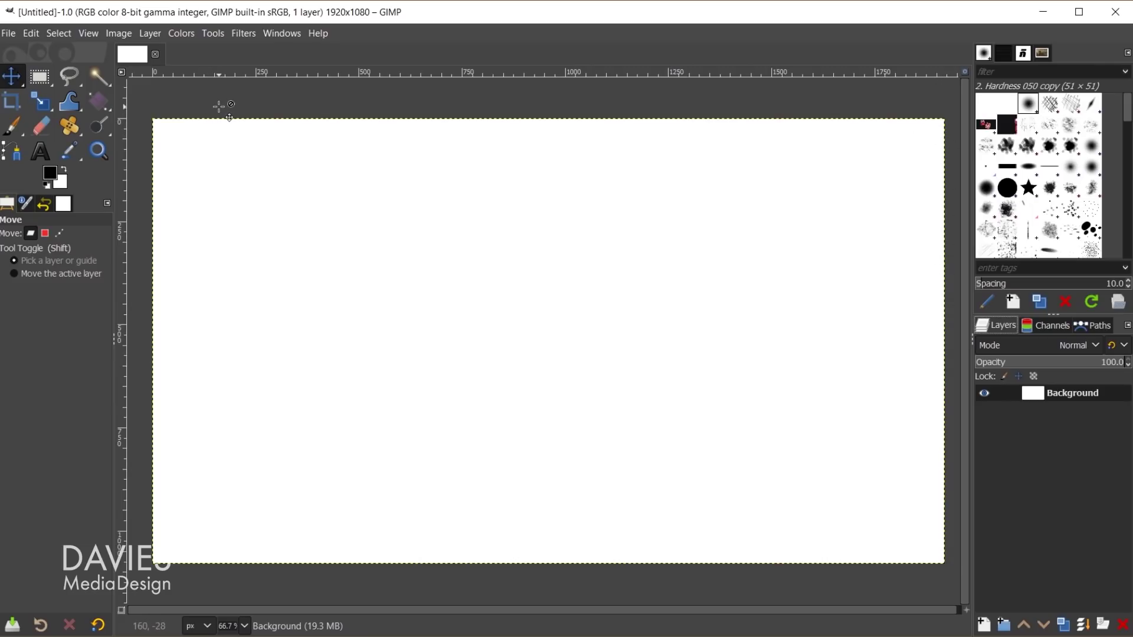
Turn the layer boundary display off and back on.
left_click(89, 33)
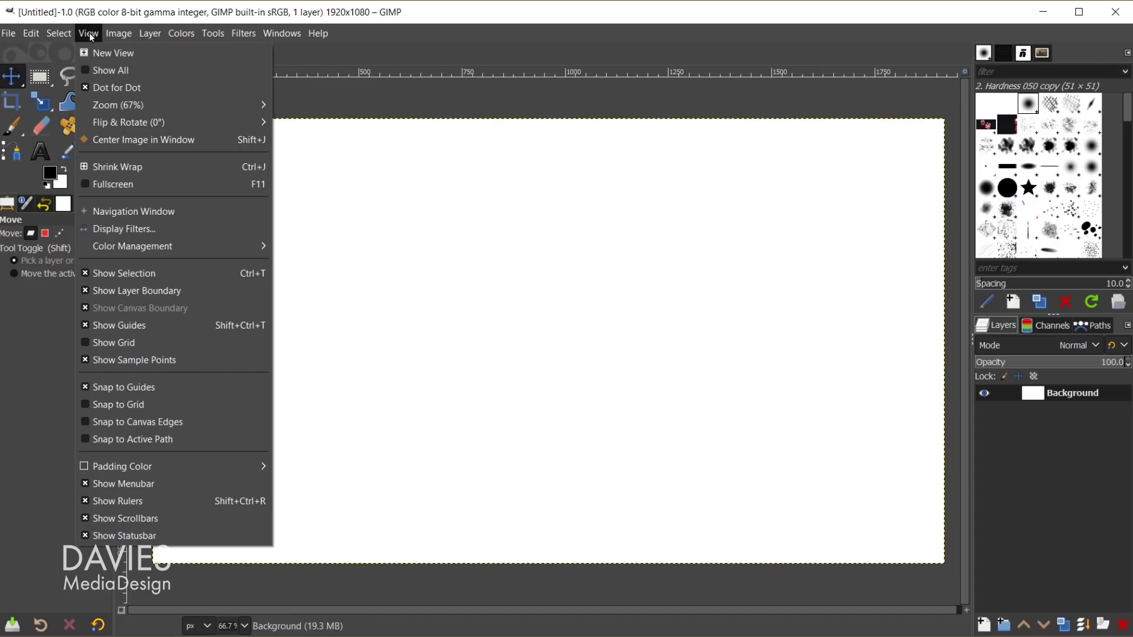
left_click(131, 288)
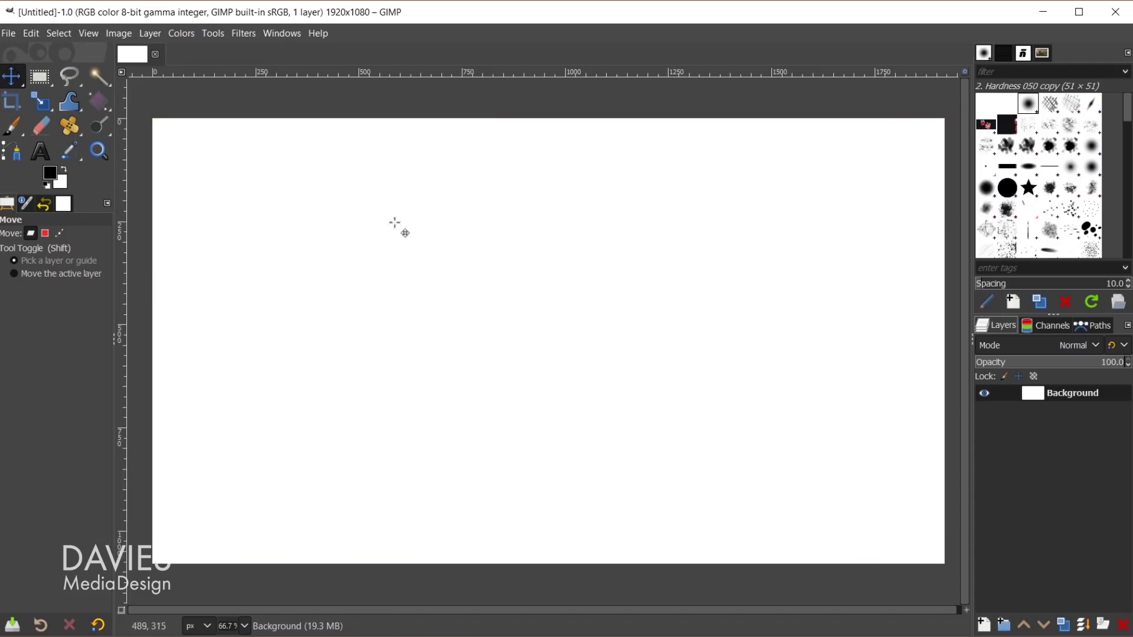
left_click(89, 34)
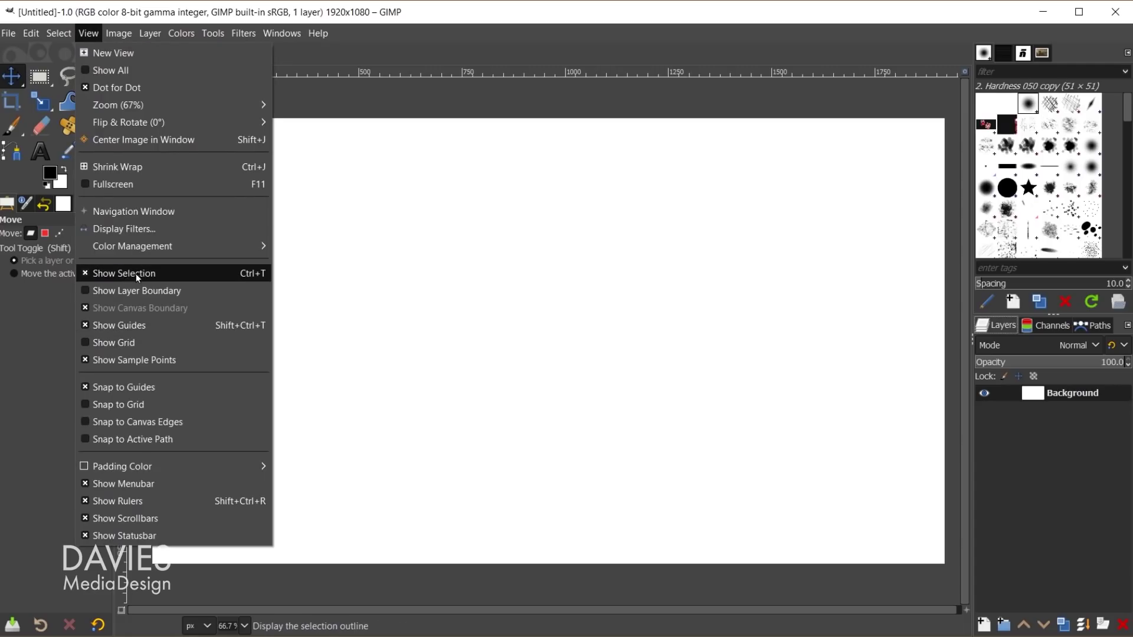
left_click(85, 290)
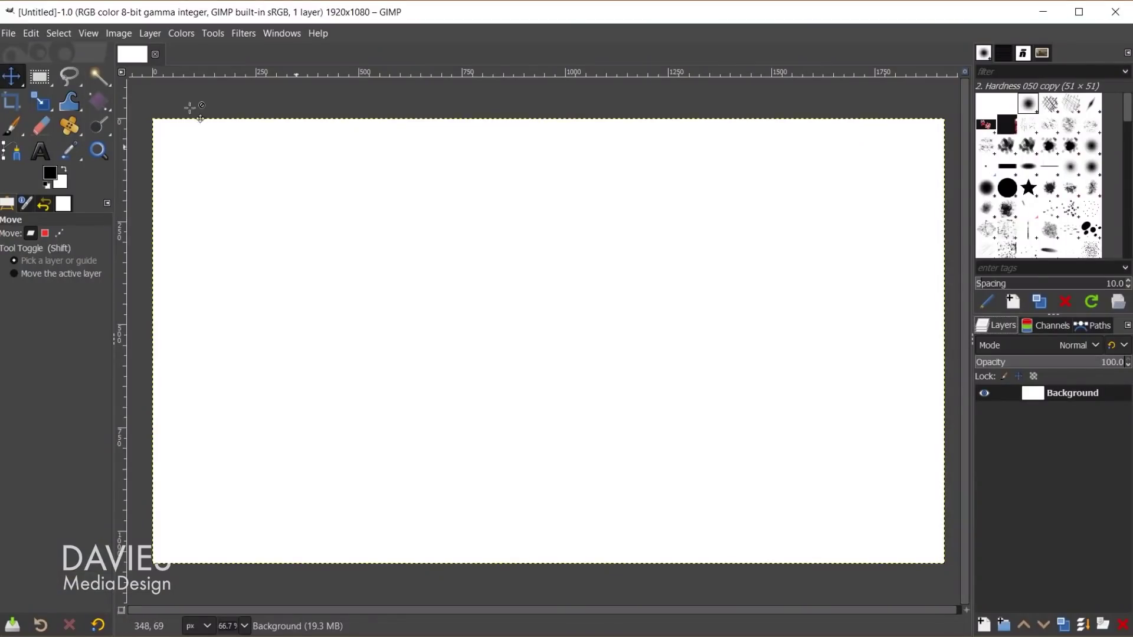
Open the recently used photo extreme-4488462.jpg as a separate image.
left_click(9, 34)
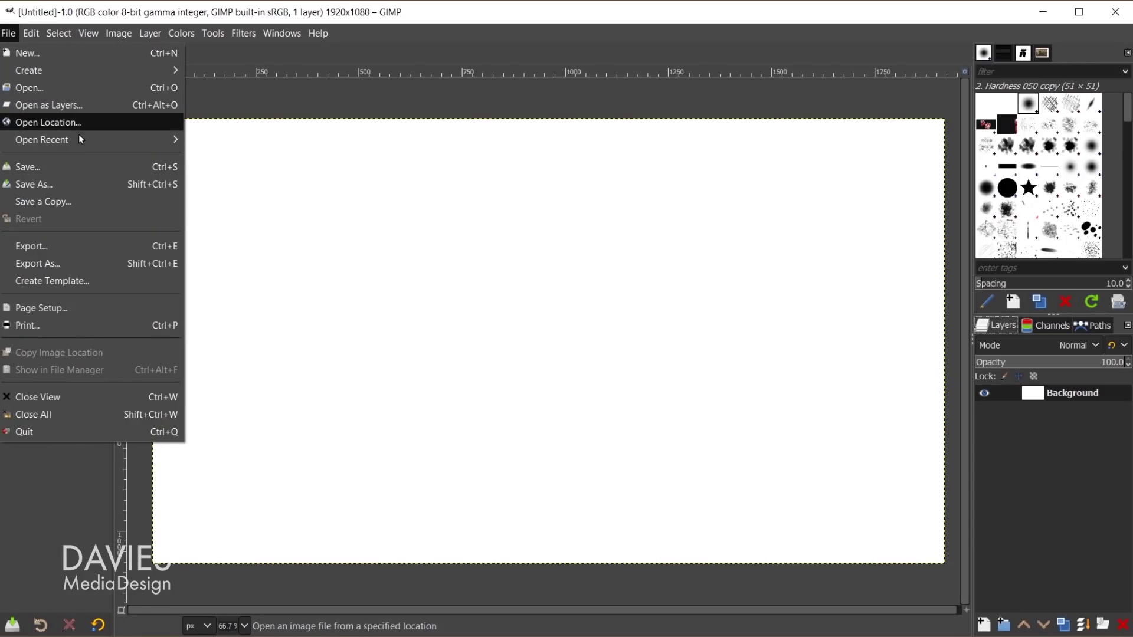
mouse_move(81, 145)
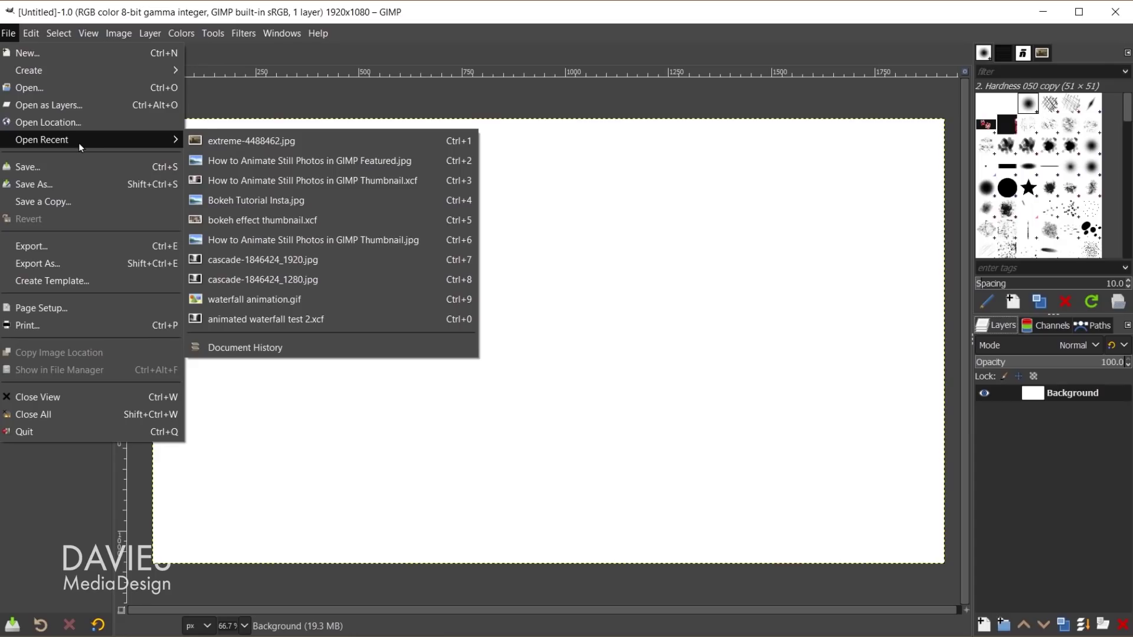
left_click(284, 143)
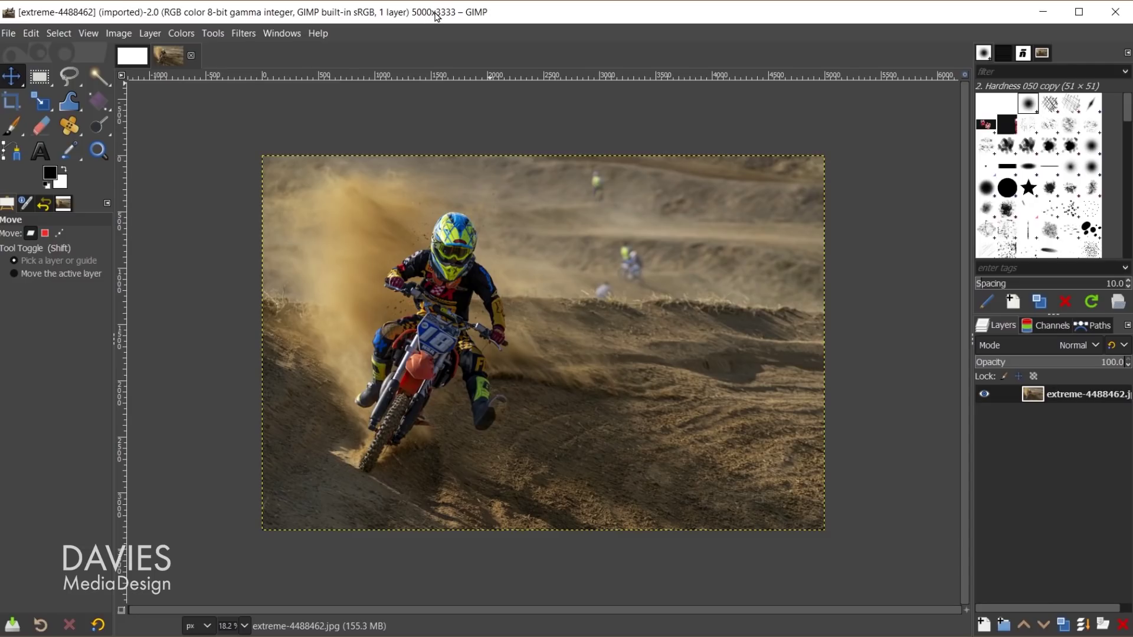
Return to the blank 1920 × 1080 image and examine its color channels before going back to its layers.
left_click(133, 57)
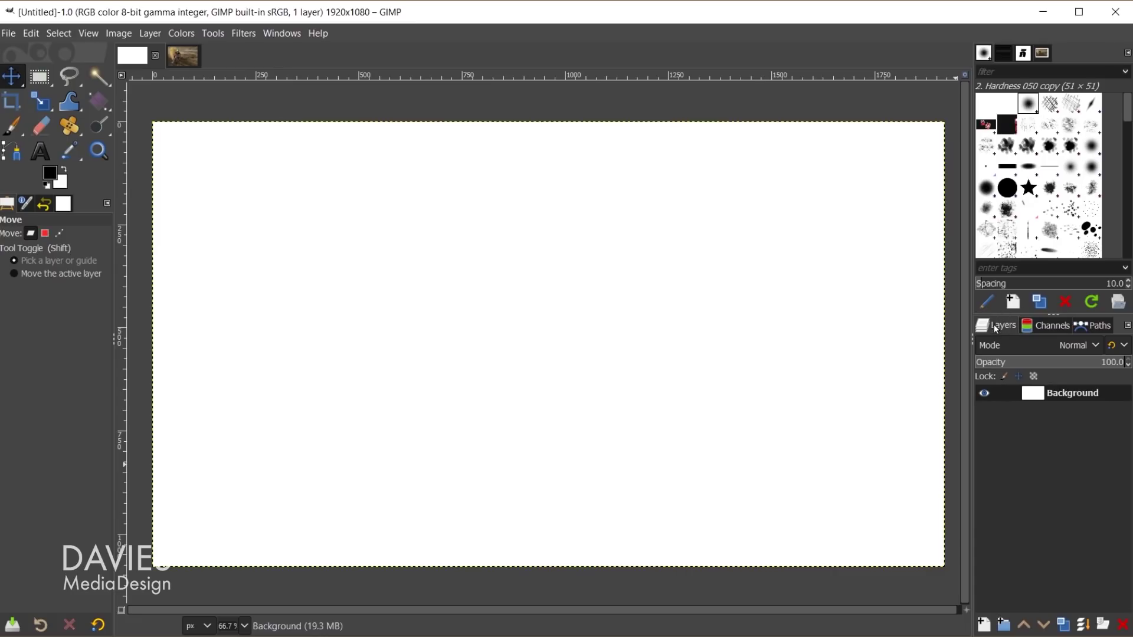
left_click(1050, 327)
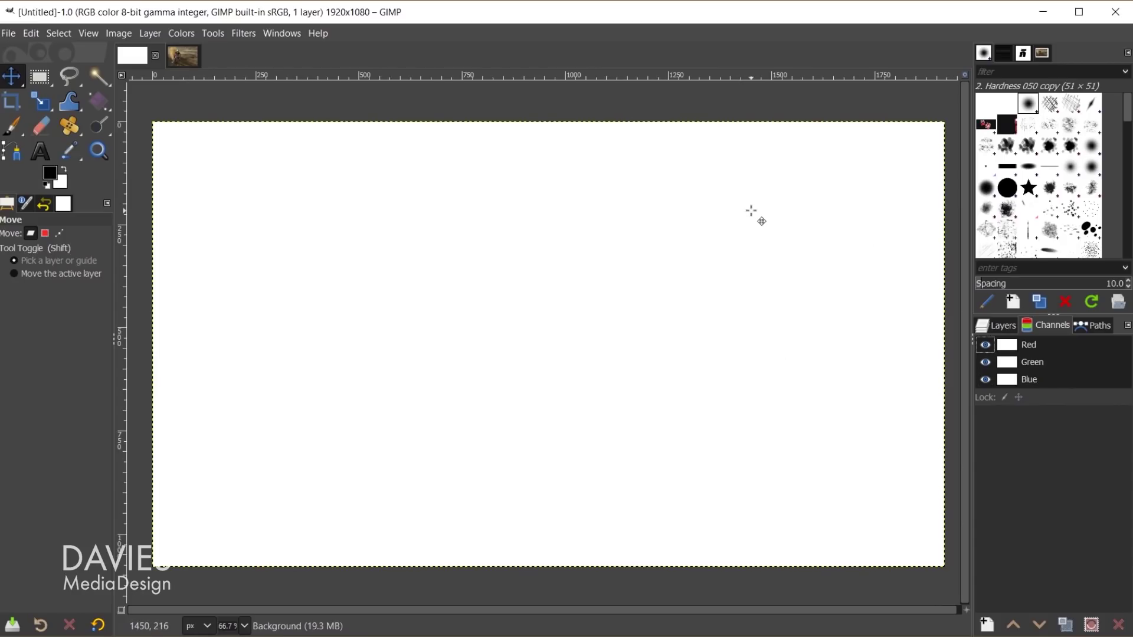
left_click(994, 324)
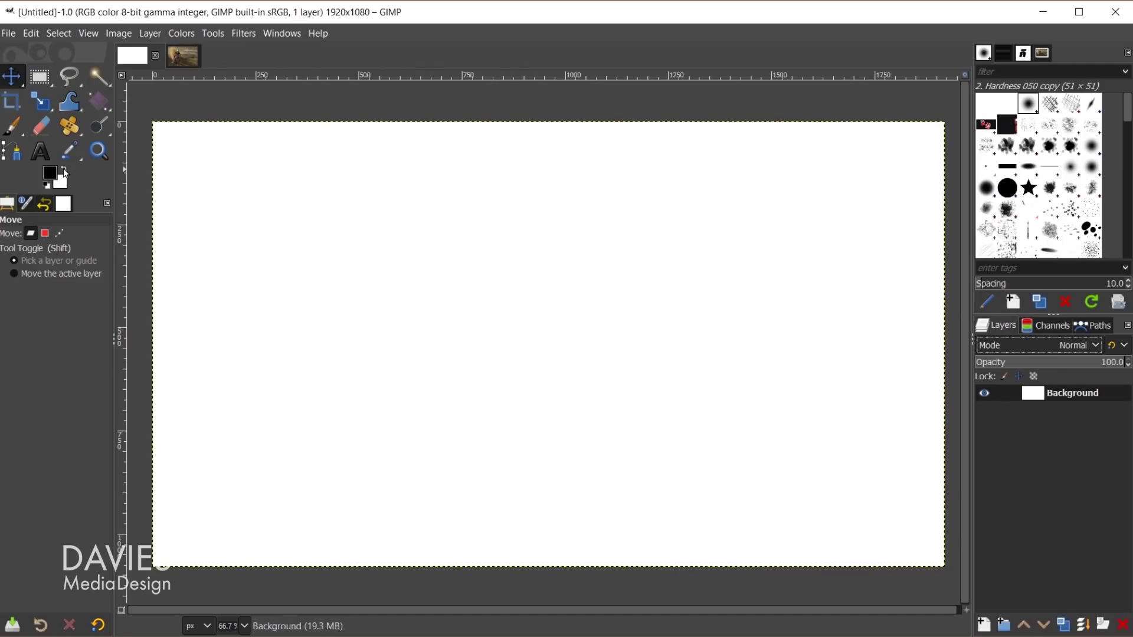
Swap the foreground and background colors and switch to the Eraser tool.
left_click(65, 171)
left_click(41, 126)
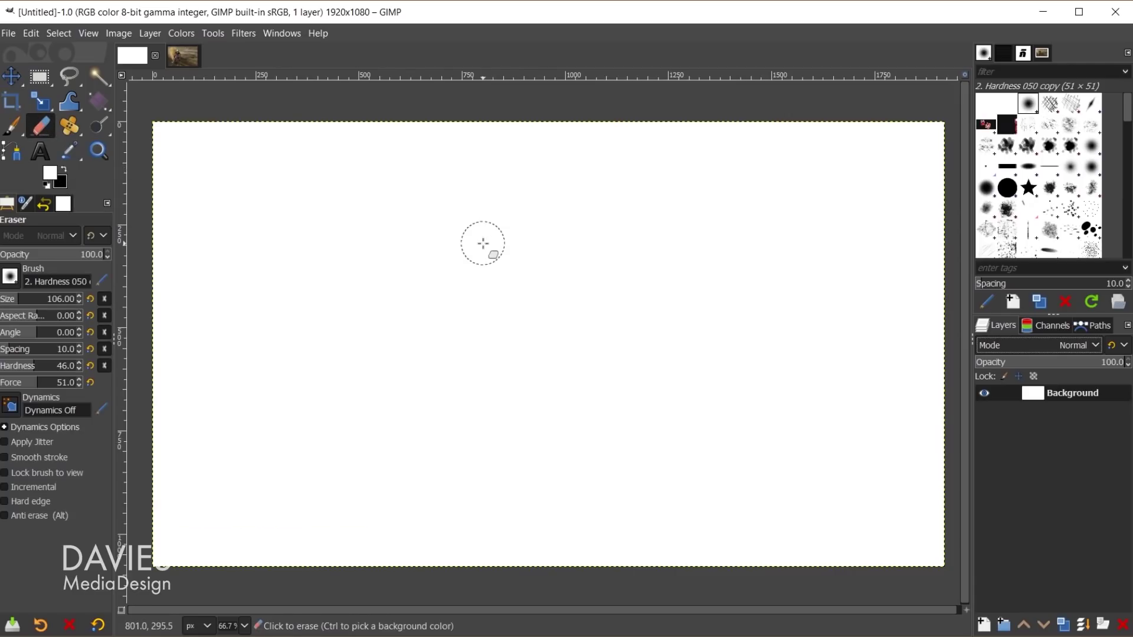
Try erasing a few strokes on the Background layer without an alpha channel, and undo them all.
mouse_move(451, 323)
left_mouse_down()
mouse_move(485, 284)
mouse_move(437, 312)
mouse_move(529, 293)
mouse_move(411, 296)
mouse_move(543, 246)
mouse_move(364, 238)
mouse_move(511, 262)
mouse_move(356, 271)
mouse_move(517, 302)
mouse_move(381, 312)
mouse_move(598, 345)
mouse_move(555, 338)
mouse_move(477, 362)
mouse_move(544, 351)
mouse_move(573, 329)
mouse_move(581, 267)
mouse_move(566, 263)
mouse_move(577, 206)
mouse_move(516, 273)
mouse_move(551, 326)
left_mouse_up()
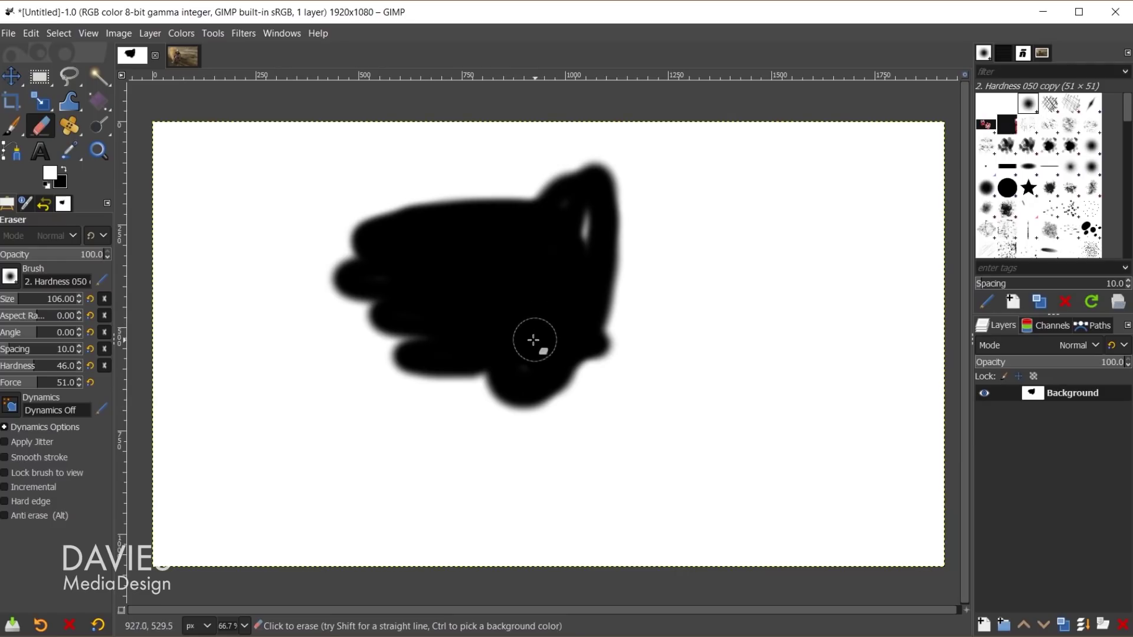
key("ctrl")
key("ctrl+z")
key("ctrl+z")
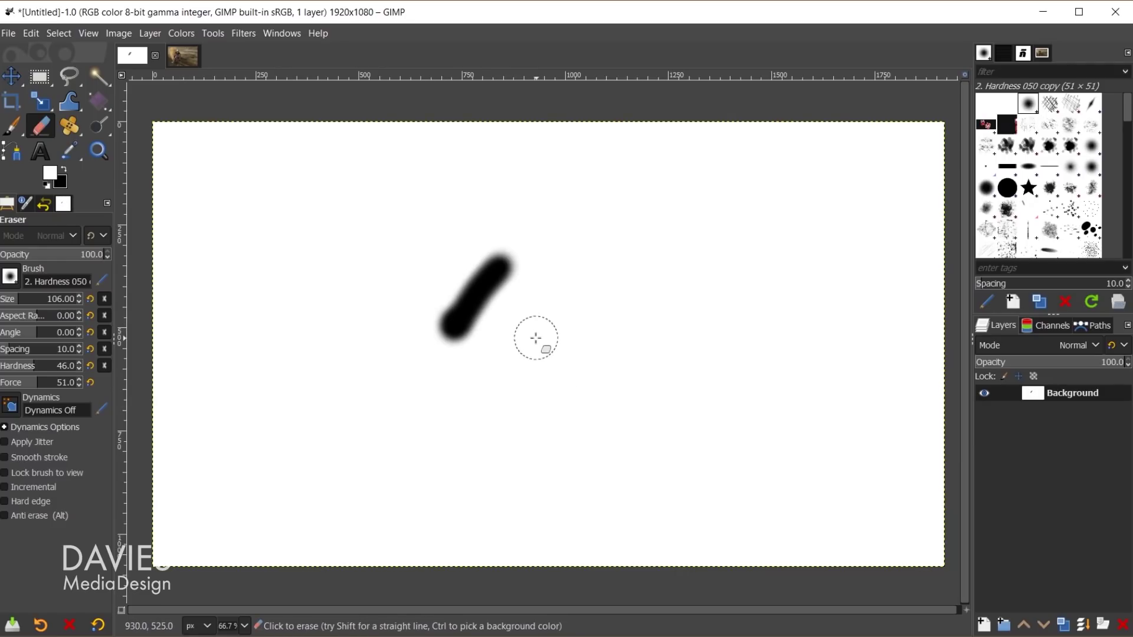
key("ctrl+z")
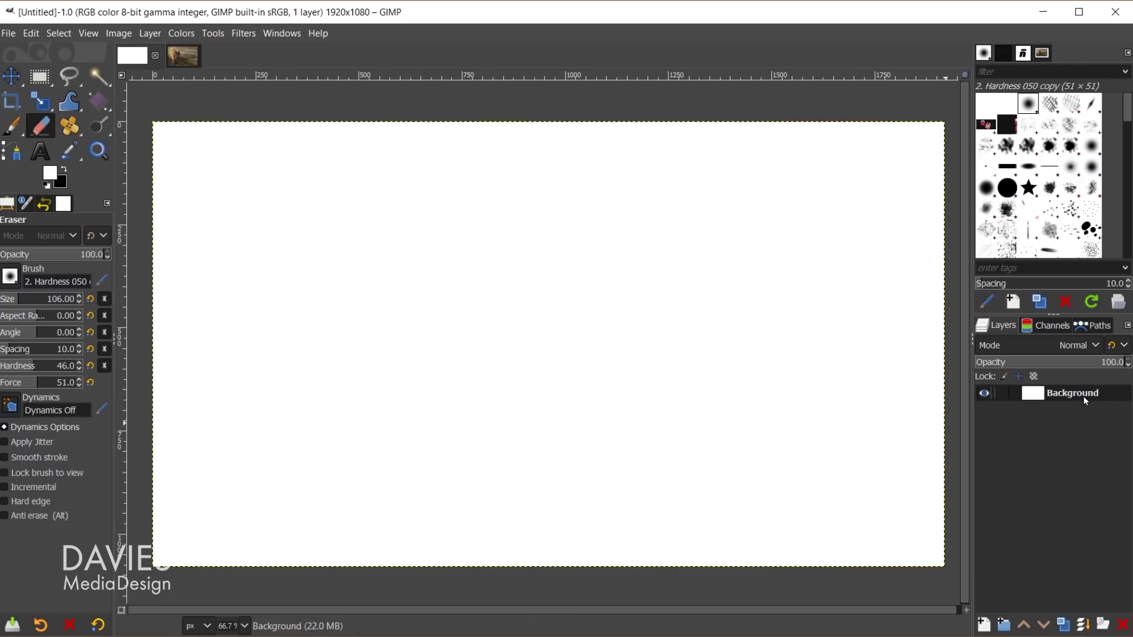
Add an alpha channel to the Background layer and check it in the image's channel list.
right_click(1033, 399)
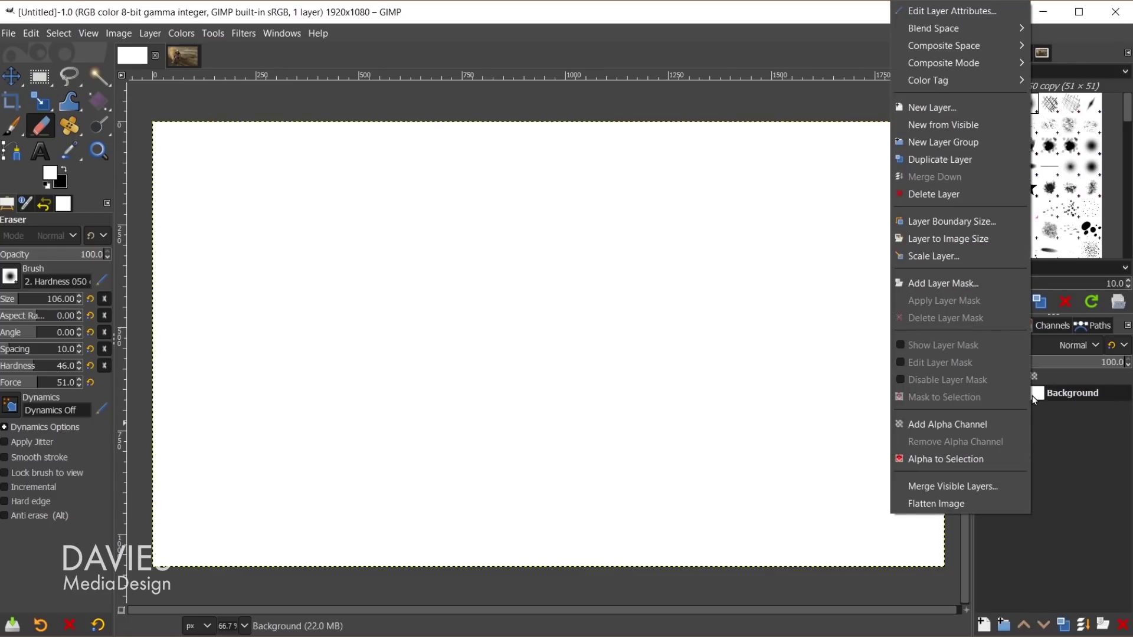
left_click(933, 426)
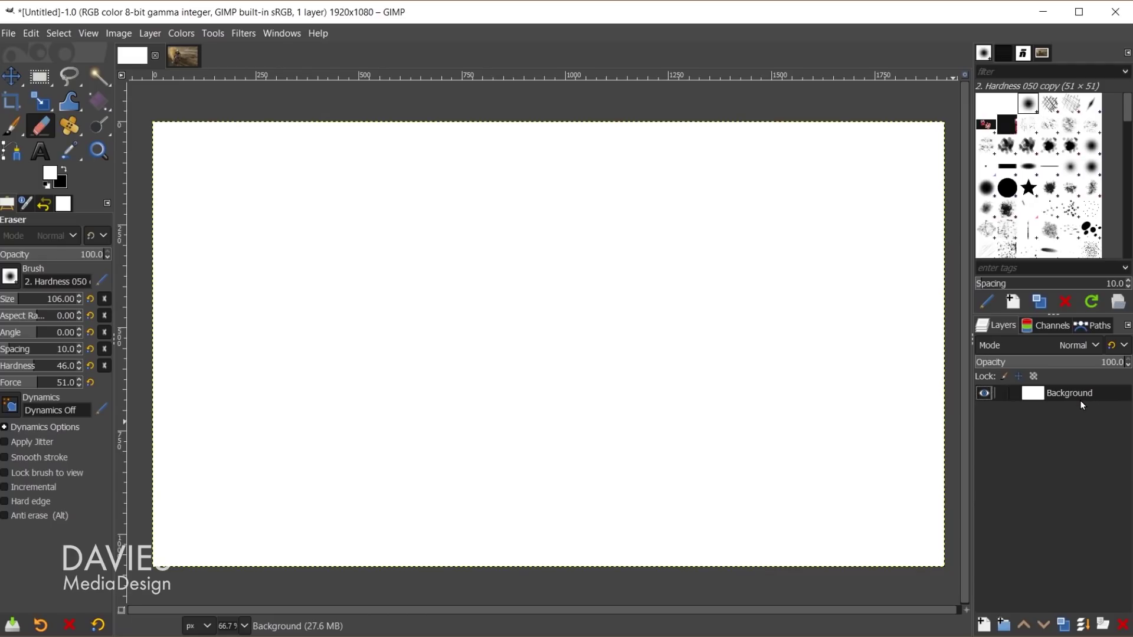
key("ctrl+z")
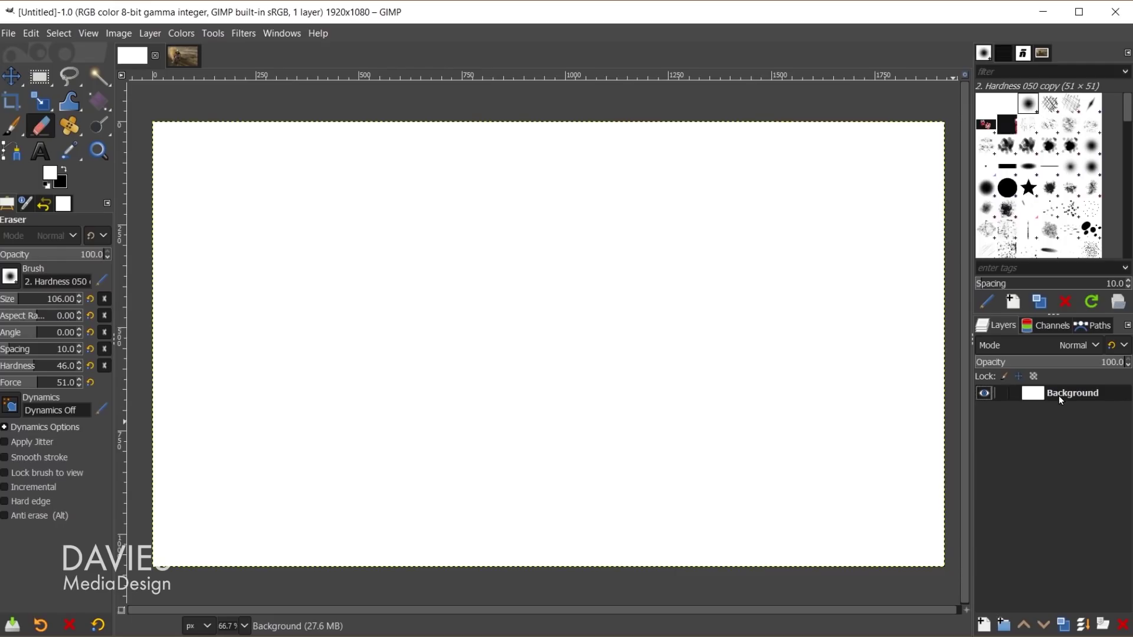
key("ctrl+y")
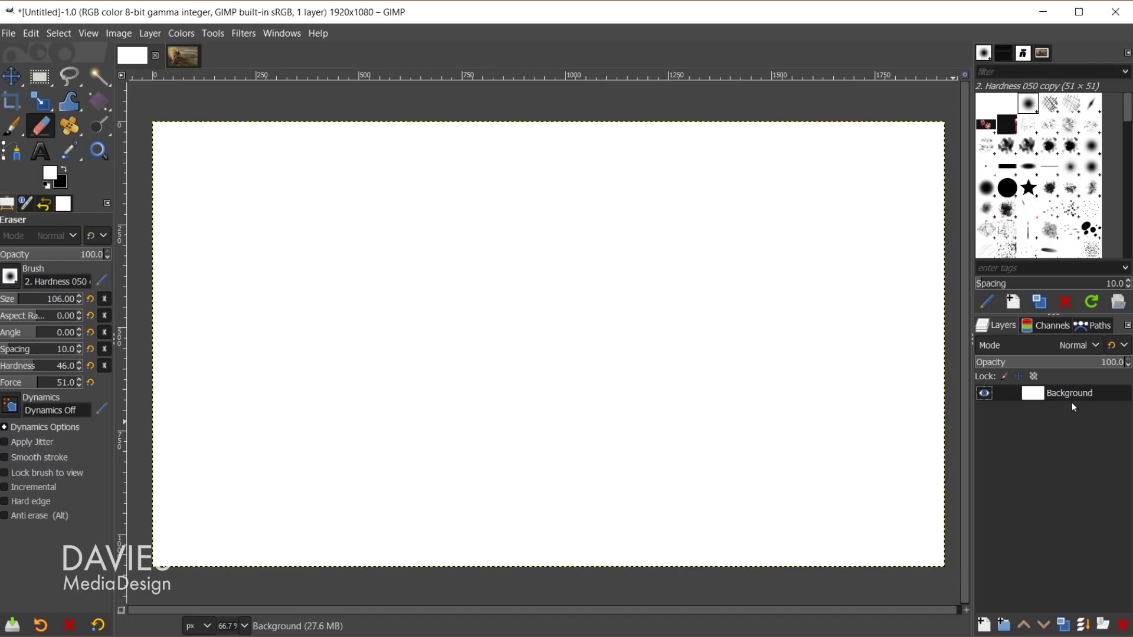
left_click(1049, 326)
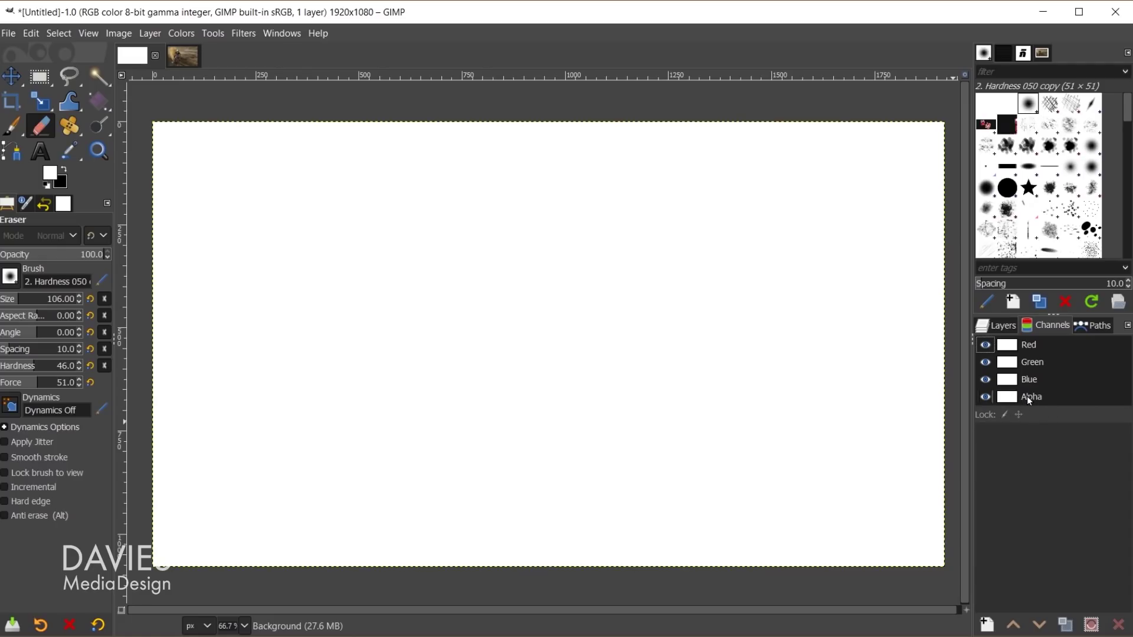
left_click(1002, 328)
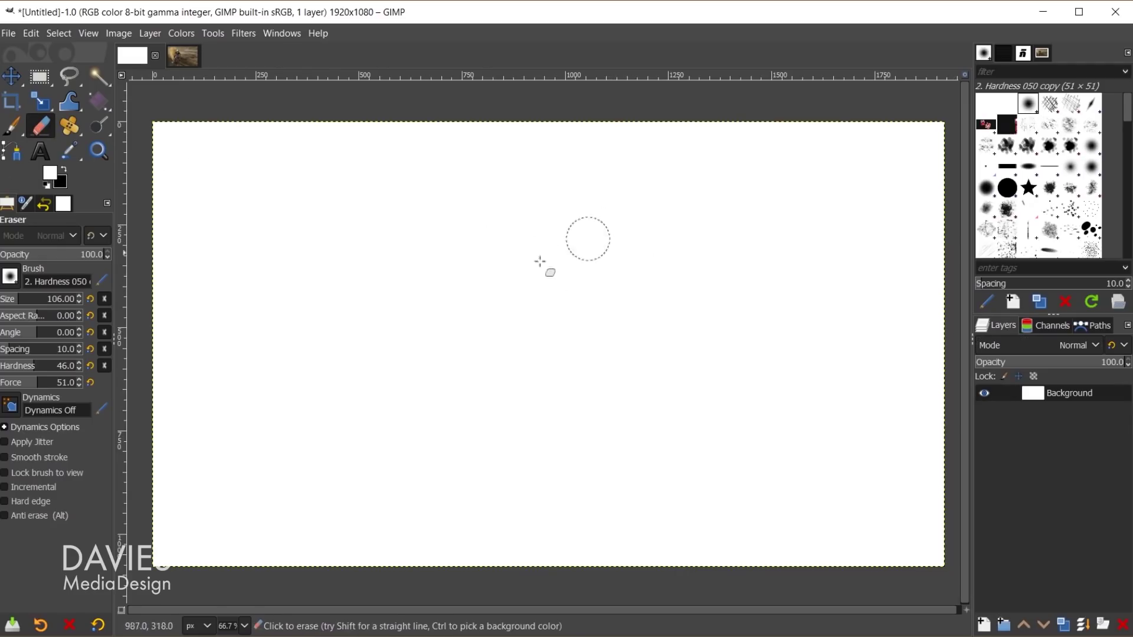
Erase a large irregular area in the middle of the Background layer to transparency and inspect its soft edge.
mouse_move(540, 262)
left_mouse_down()
mouse_move(454, 312)
mouse_move(591, 257)
mouse_move(539, 298)
mouse_move(559, 258)
mouse_move(505, 307)
mouse_move(611, 327)
mouse_move(537, 287)
mouse_move(482, 347)
mouse_move(595, 372)
mouse_move(626, 343)
mouse_move(491, 366)
mouse_move(528, 369)
mouse_move(449, 357)
mouse_move(470, 356)
mouse_move(464, 375)
mouse_move(541, 397)
mouse_move(652, 383)
mouse_move(589, 385)
mouse_move(638, 392)
mouse_move(612, 375)
left_mouse_up()
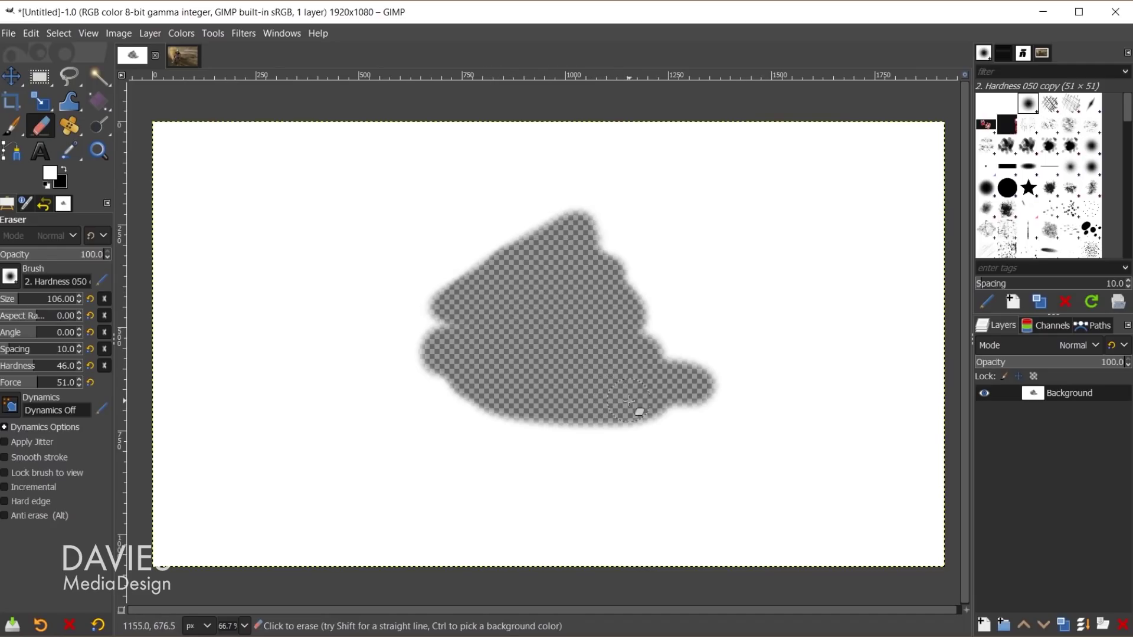
mouse_move(634, 413)
left_mouse_down()
mouse_move(679, 428)
mouse_move(679, 362)
left_mouse_up()
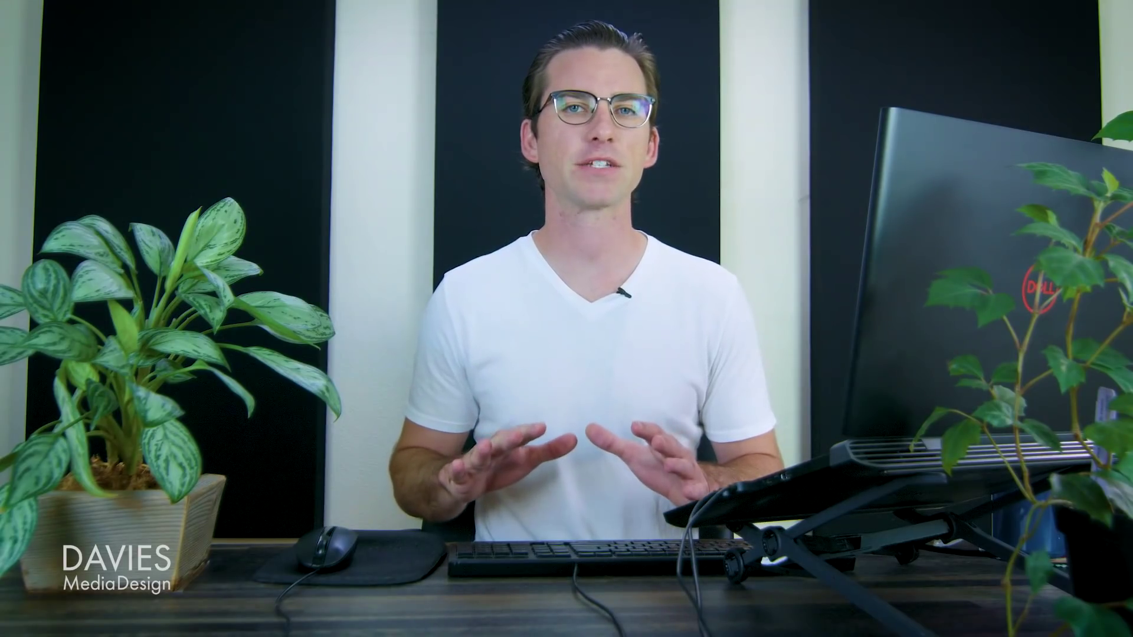
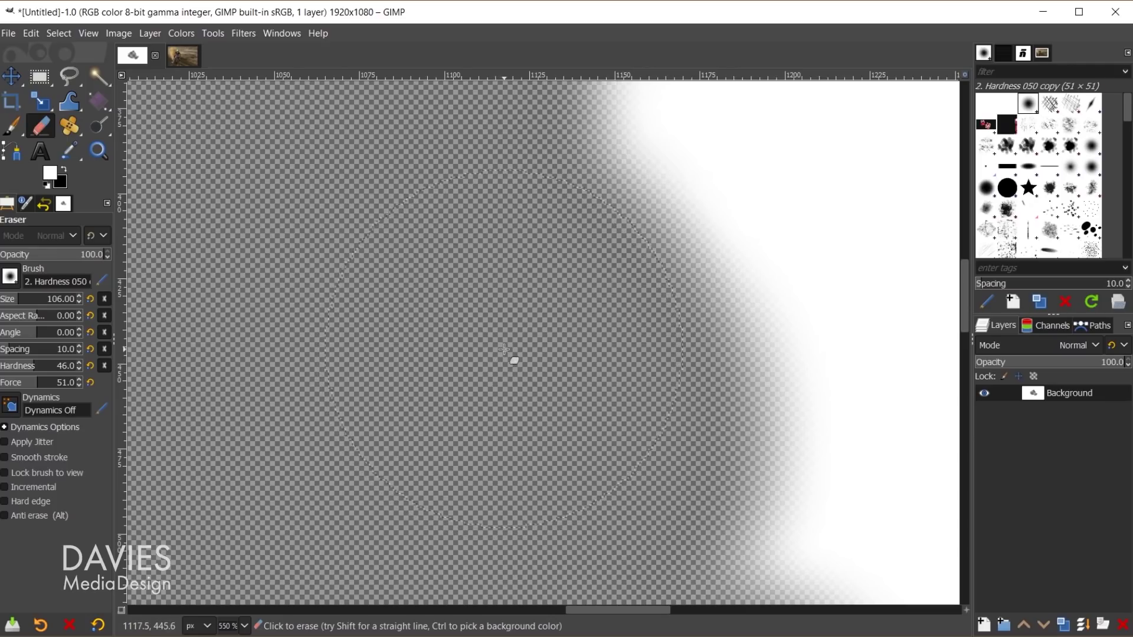
key("ctrl")
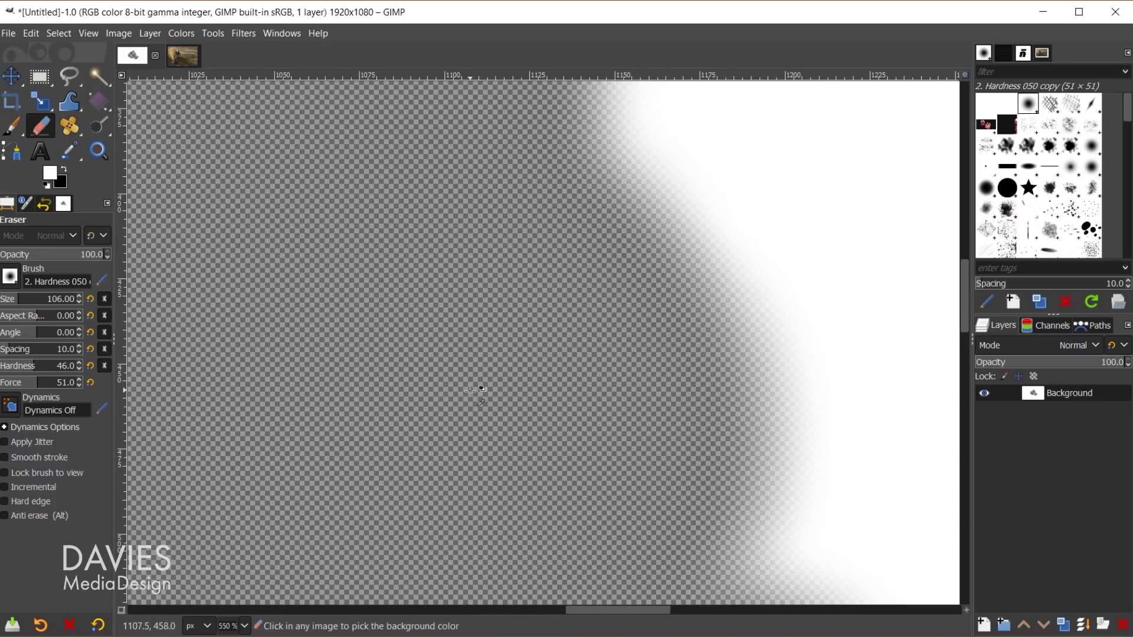
Try lowering the Background layer's opacity to about 59 and down to 0, and restore it to 100.
scroll(534, 388, "down", 6)
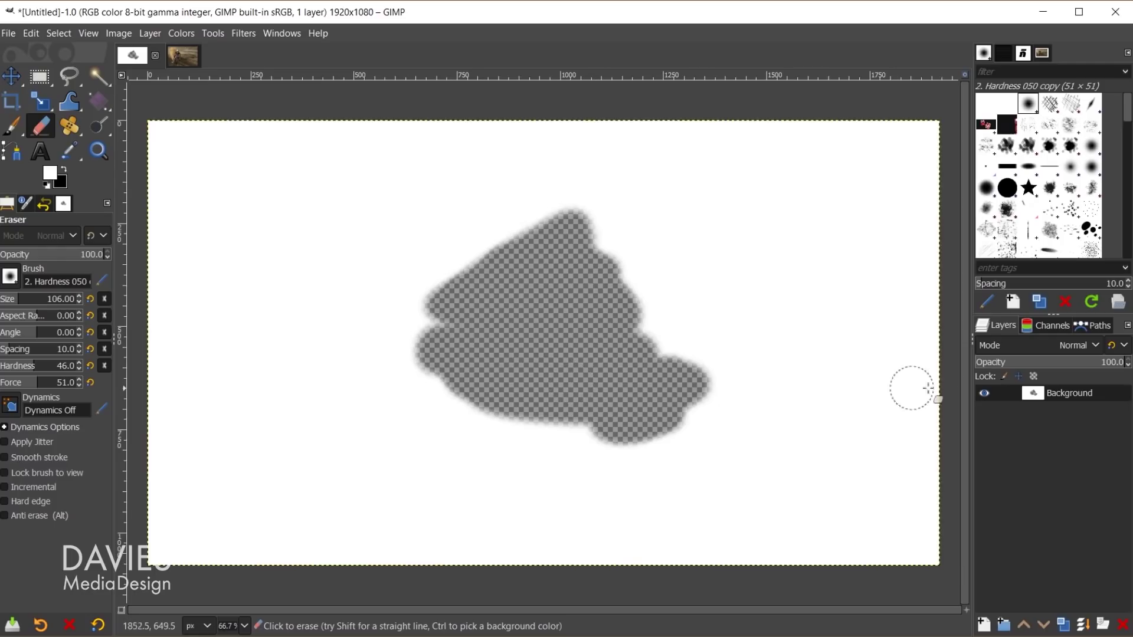
mouse_move(1090, 362)
left_mouse_down()
mouse_move(1000, 362)
mouse_move(1068, 362)
left_mouse_up()
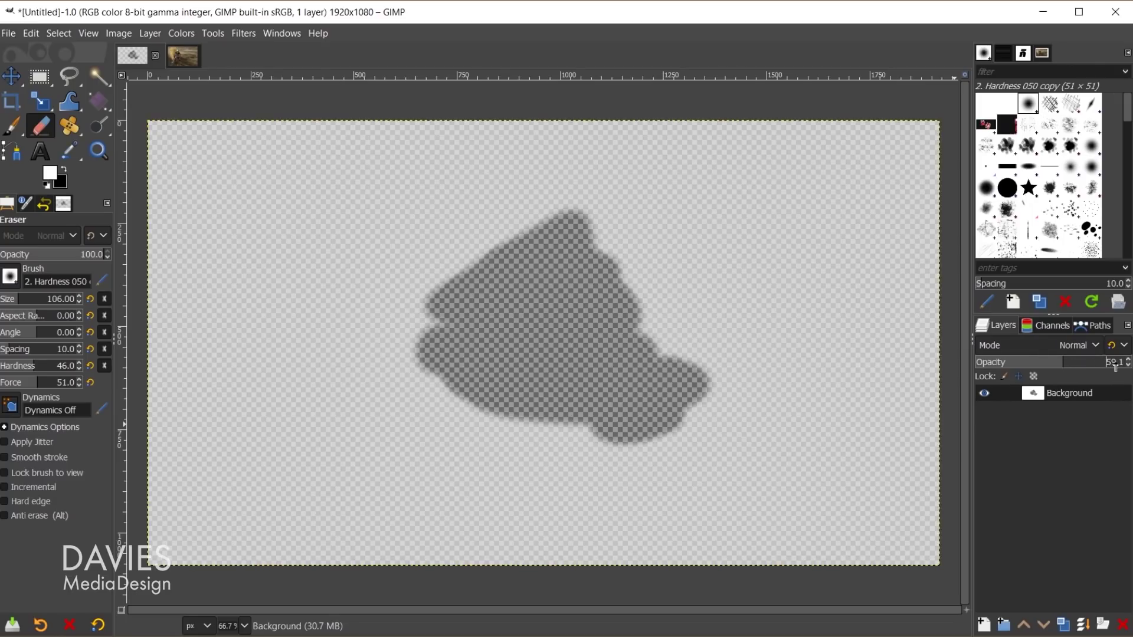
left_click_drag(1072, 365, 970, 365)
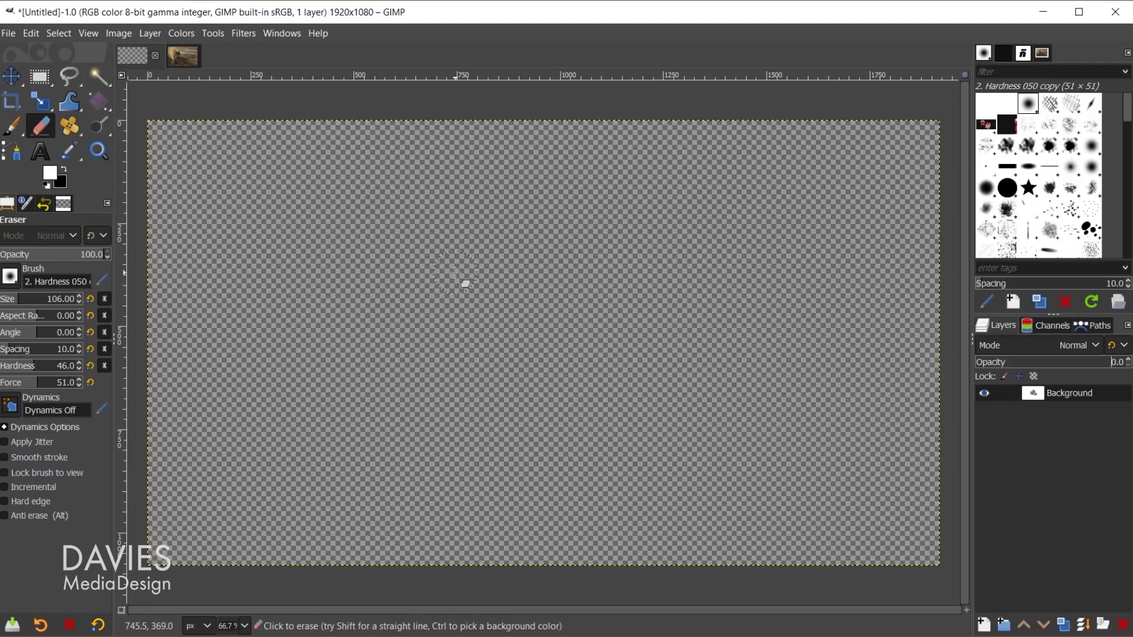
left_click_drag(1037, 362, 1127, 363)
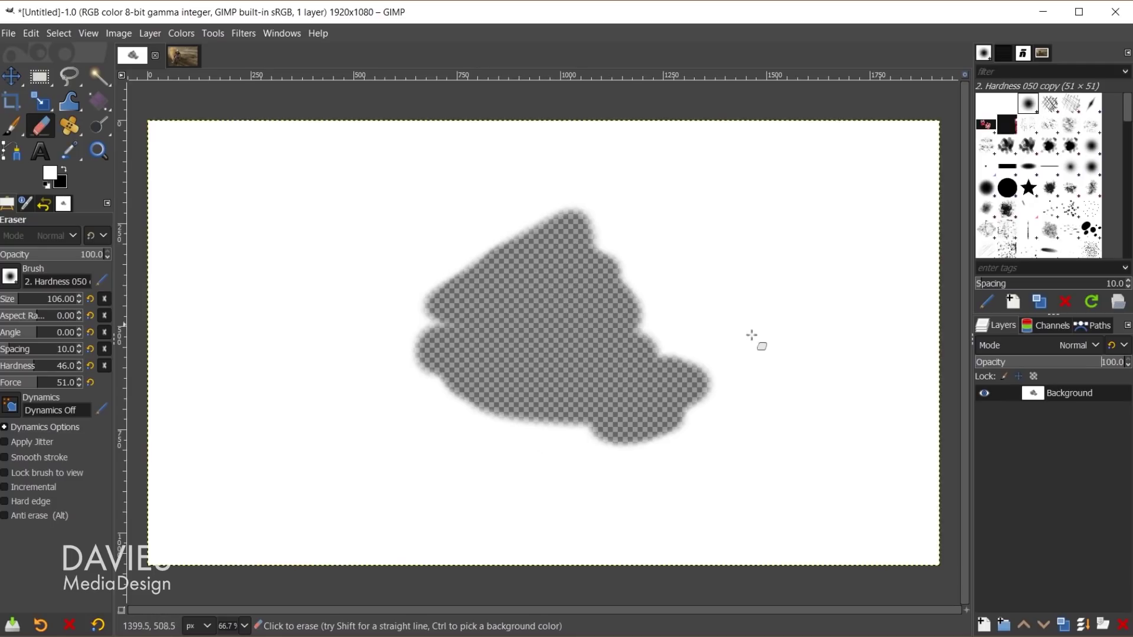
Create a new 1920 by 1080 px layer named Black Layer, filled with the background color.
left_click(984, 626)
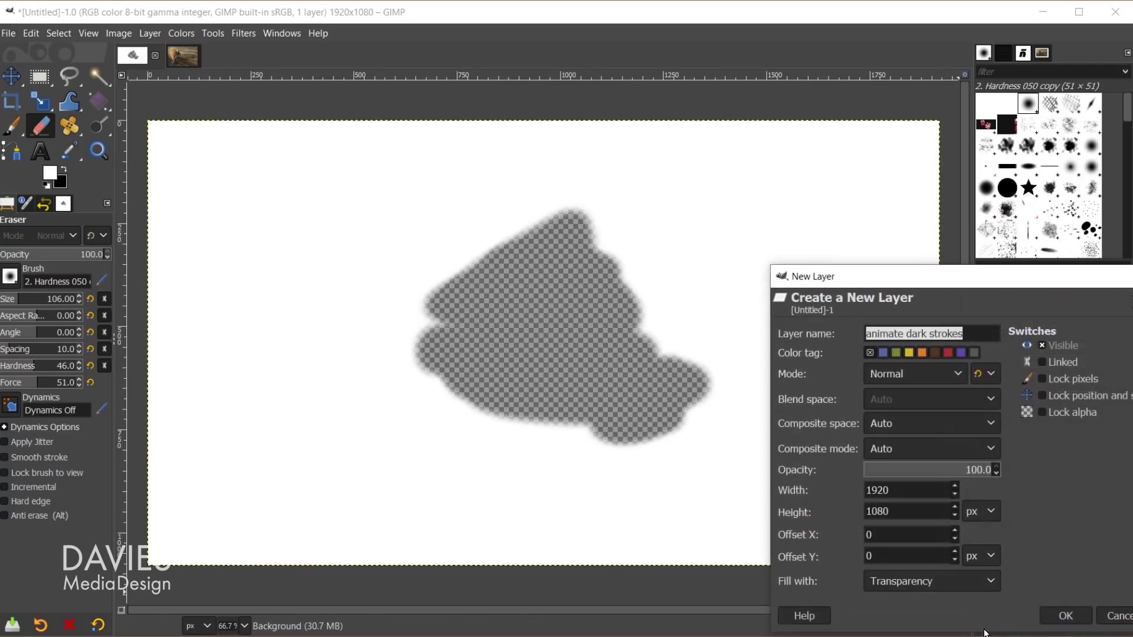
left_click_drag(951, 286, 866, 163)
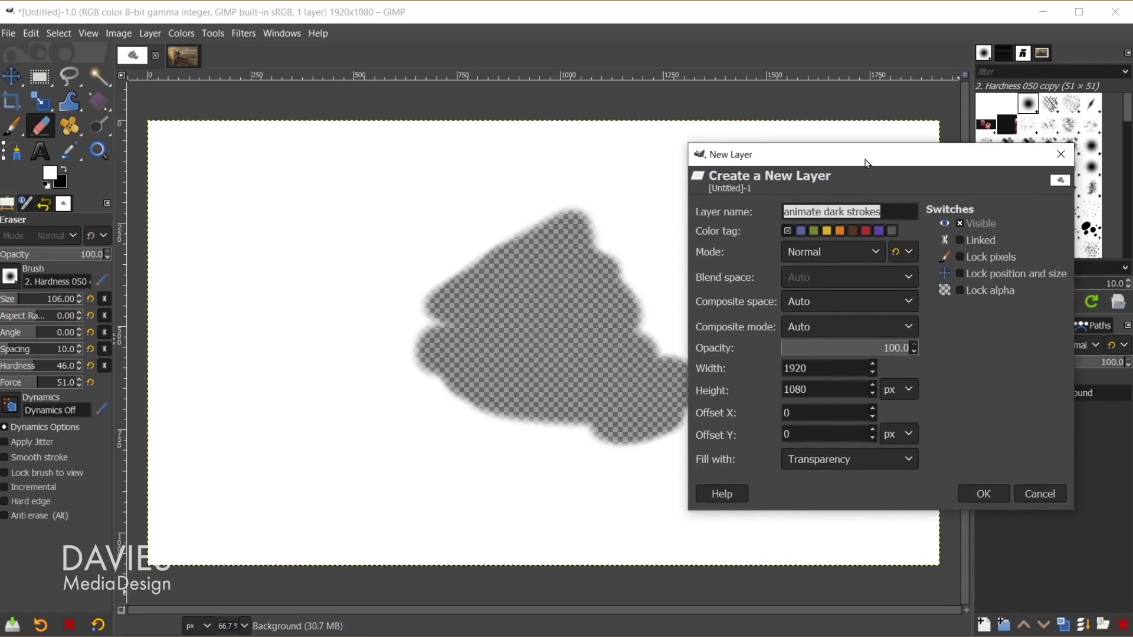
left_click(854, 458)
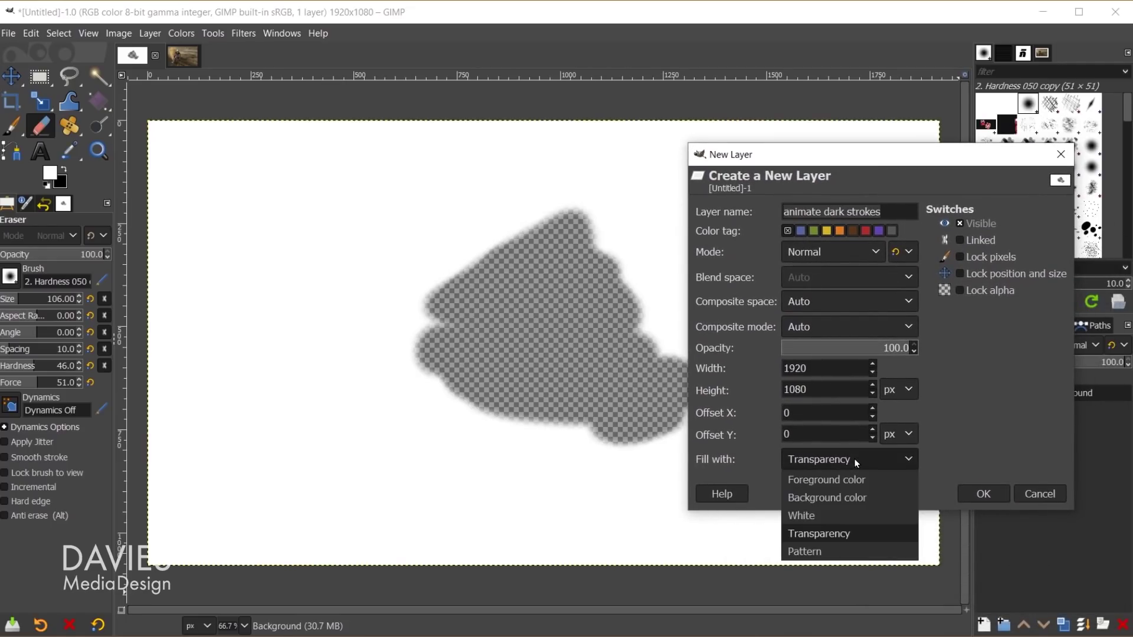
left_click(858, 497)
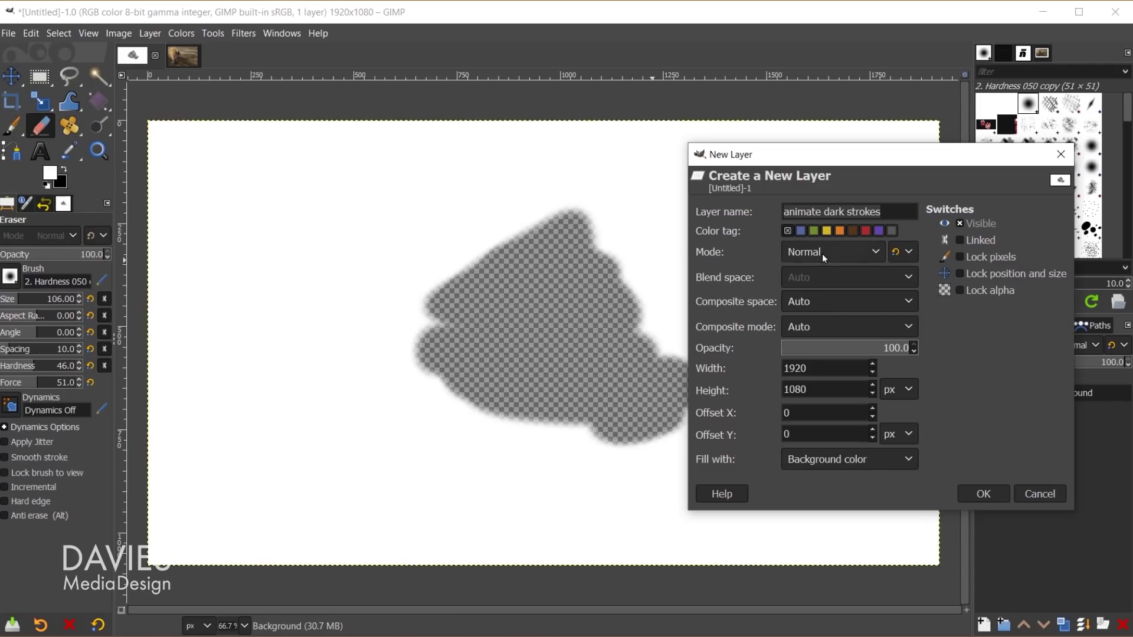
triple_click(884, 210)
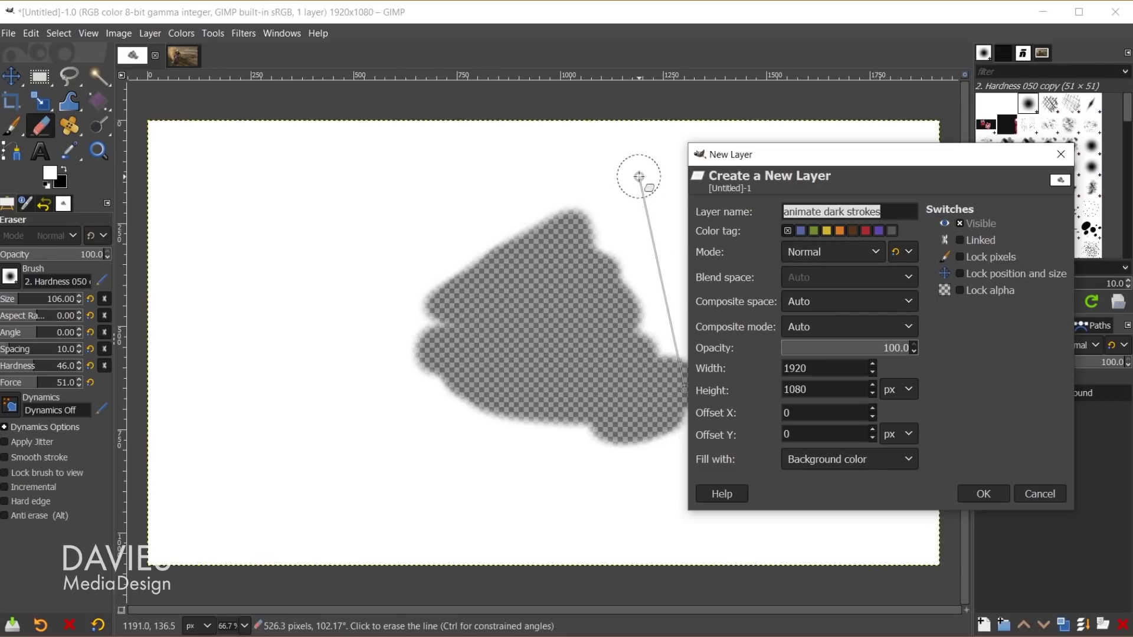
type("Black Layer")
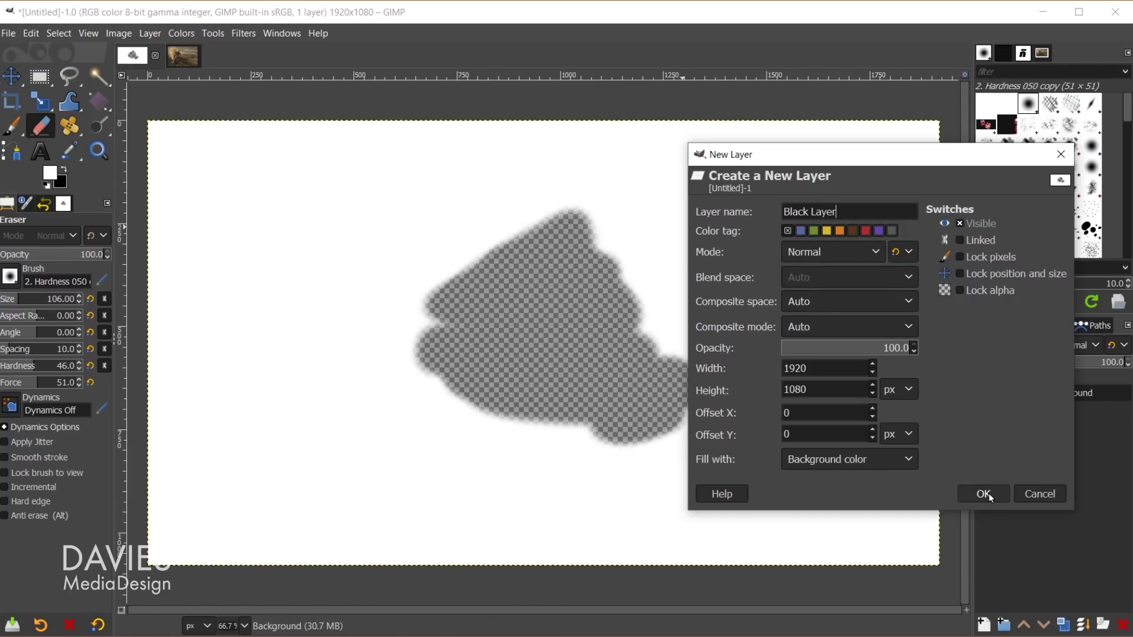
left_click(988, 493)
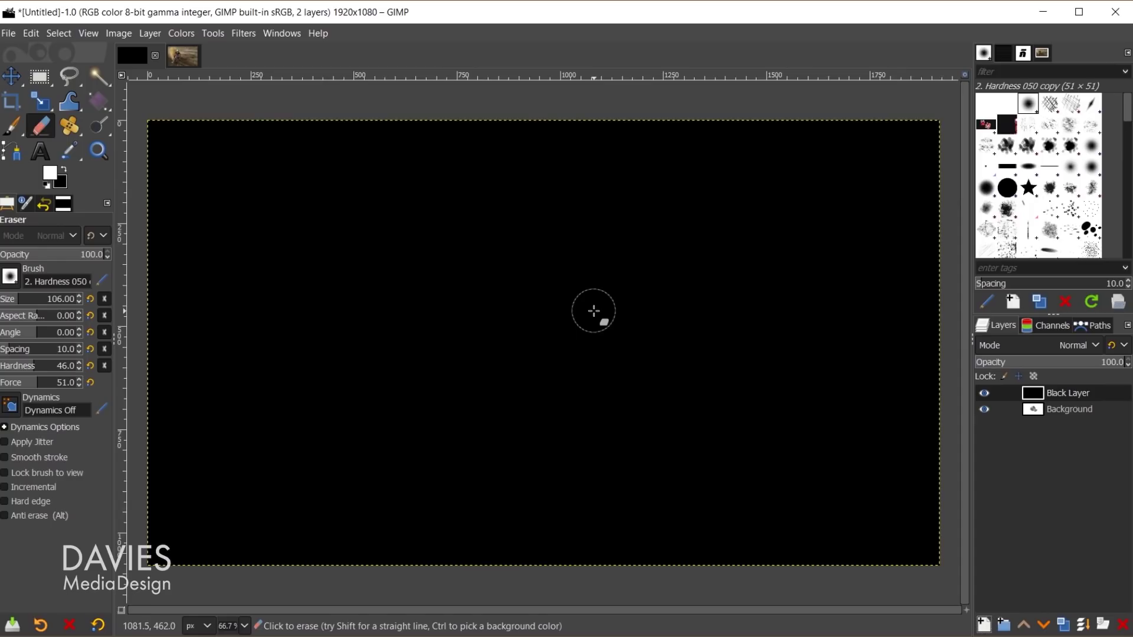
Check the image's channel list for an alpha channel and move Black Layer below the Background layer.
left_click(1045, 328)
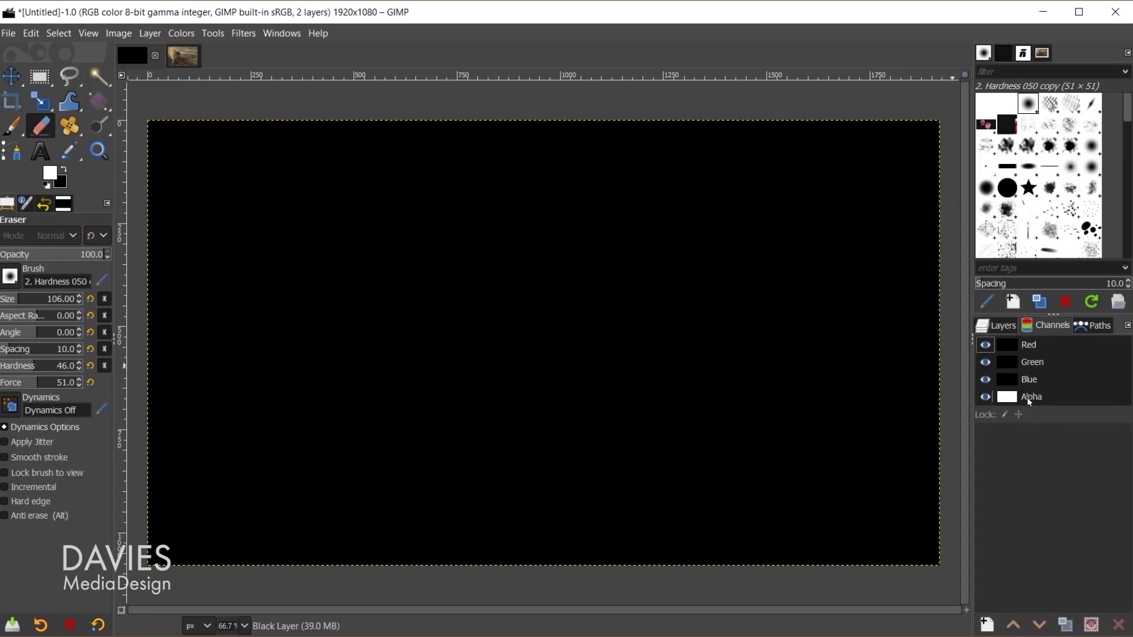
left_click(1001, 331)
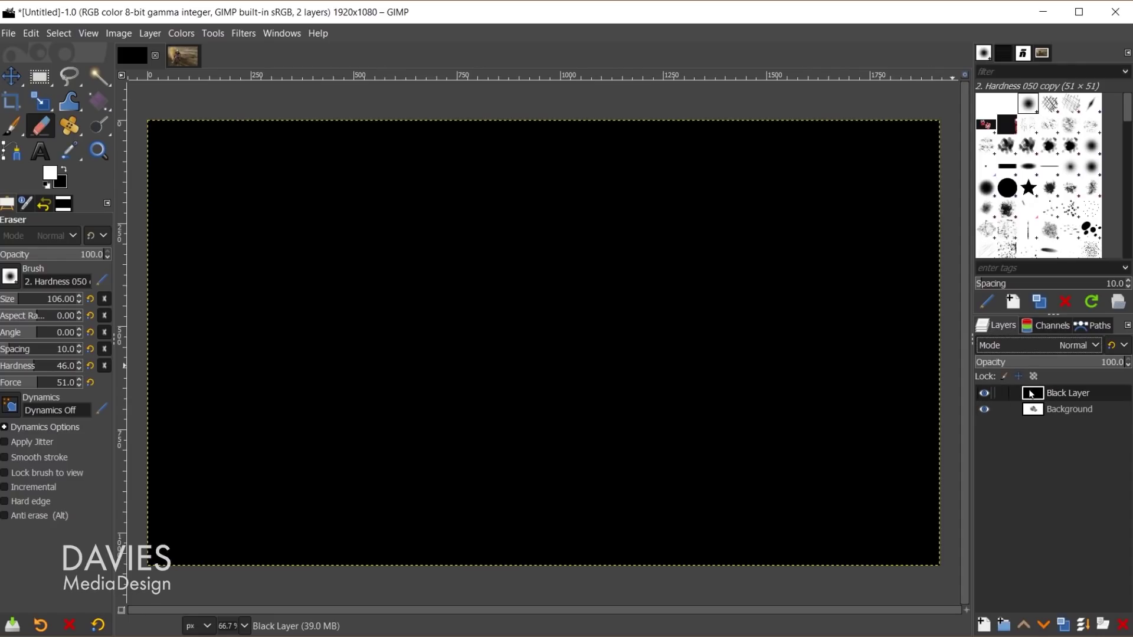
left_click_drag(1039, 398, 1039, 413)
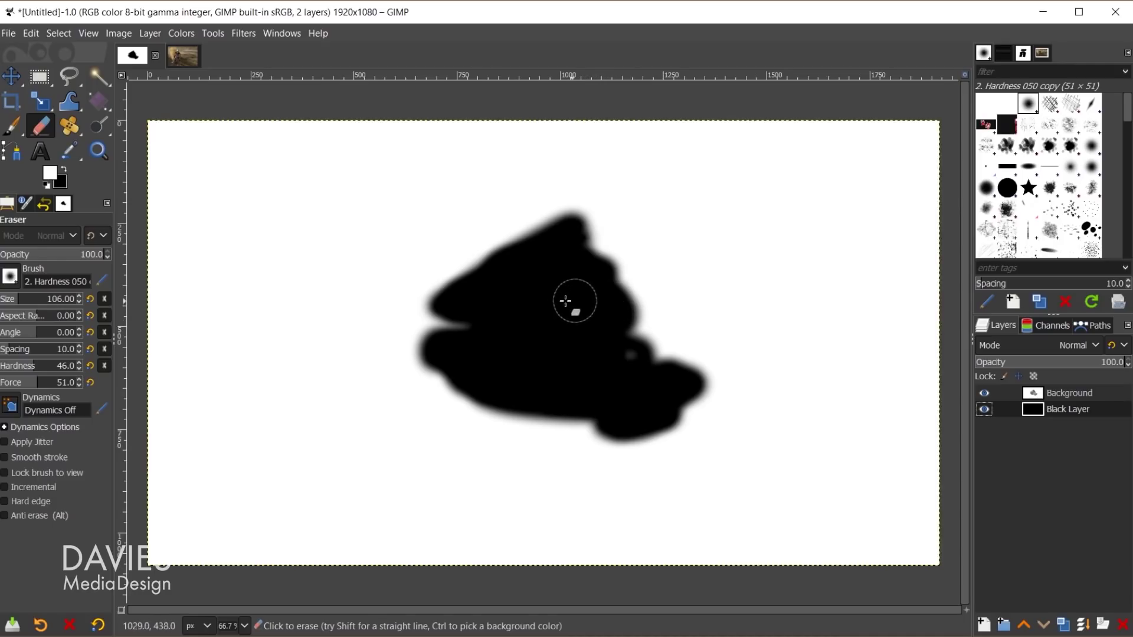
Erase a wider area of the Background layer, and erase a smaller hole in Black Layer within that area.
left_click(1034, 394)
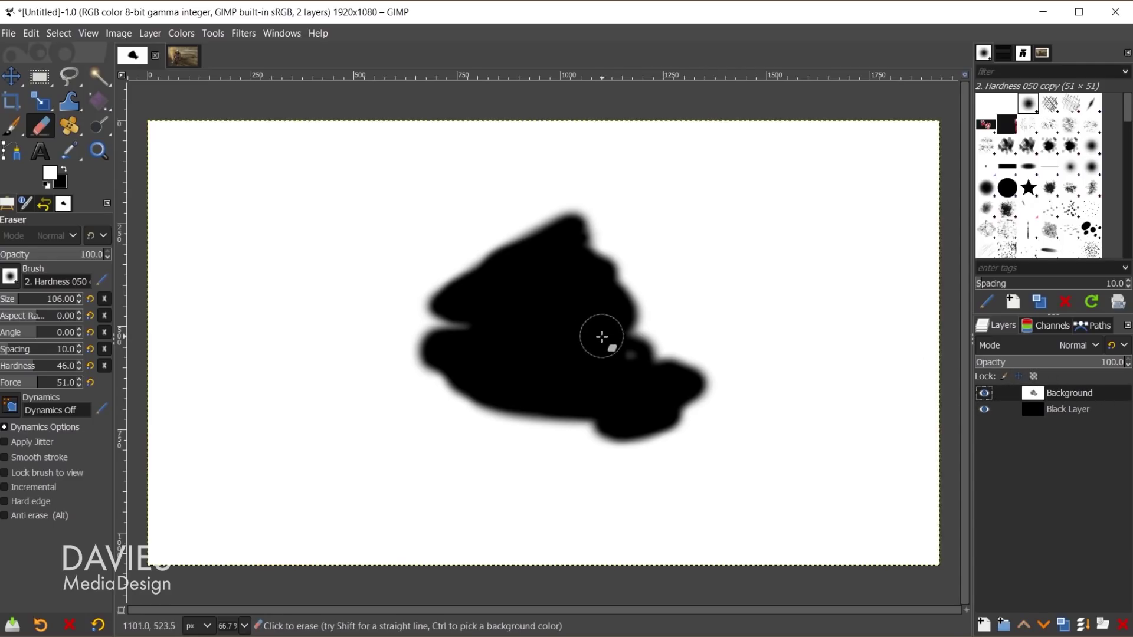
mouse_move(632, 349)
left_mouse_down()
mouse_move(641, 308)
mouse_move(616, 323)
mouse_move(668, 314)
mouse_move(627, 246)
mouse_move(597, 269)
mouse_move(634, 235)
mouse_move(578, 237)
mouse_move(603, 251)
mouse_move(565, 217)
mouse_move(479, 251)
mouse_move(529, 263)
mouse_move(508, 215)
mouse_move(495, 275)
mouse_move(416, 300)
mouse_move(452, 307)
mouse_move(463, 256)
mouse_move(416, 392)
mouse_move(482, 420)
mouse_move(452, 361)
mouse_move(512, 437)
mouse_move(532, 376)
mouse_move(462, 395)
mouse_move(550, 397)
mouse_move(590, 430)
left_mouse_up()
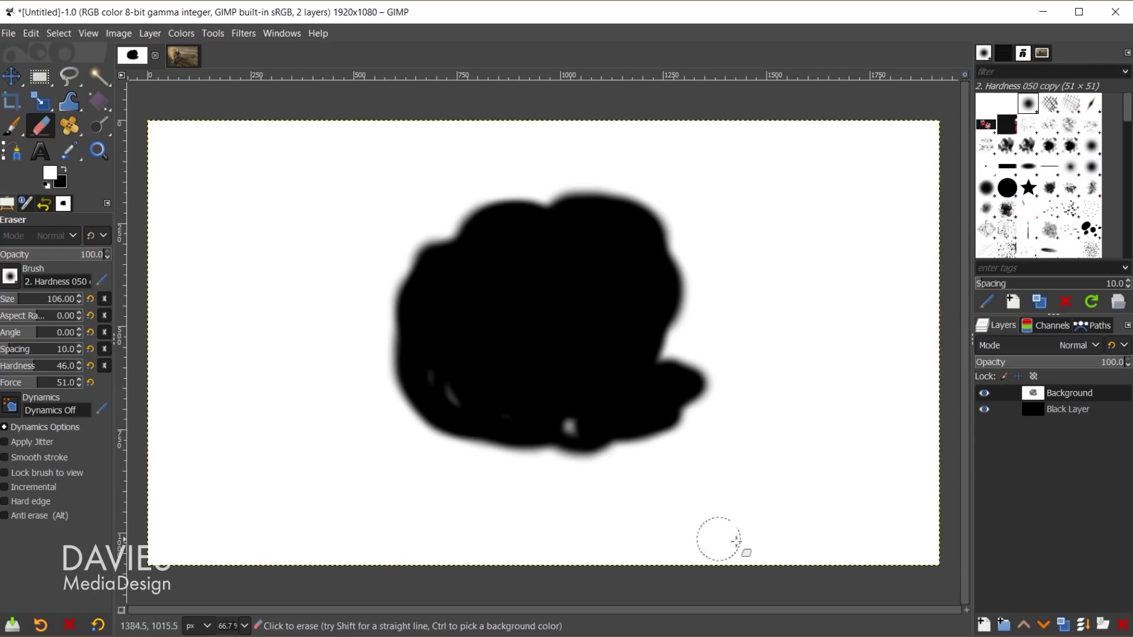
left_click(1034, 410)
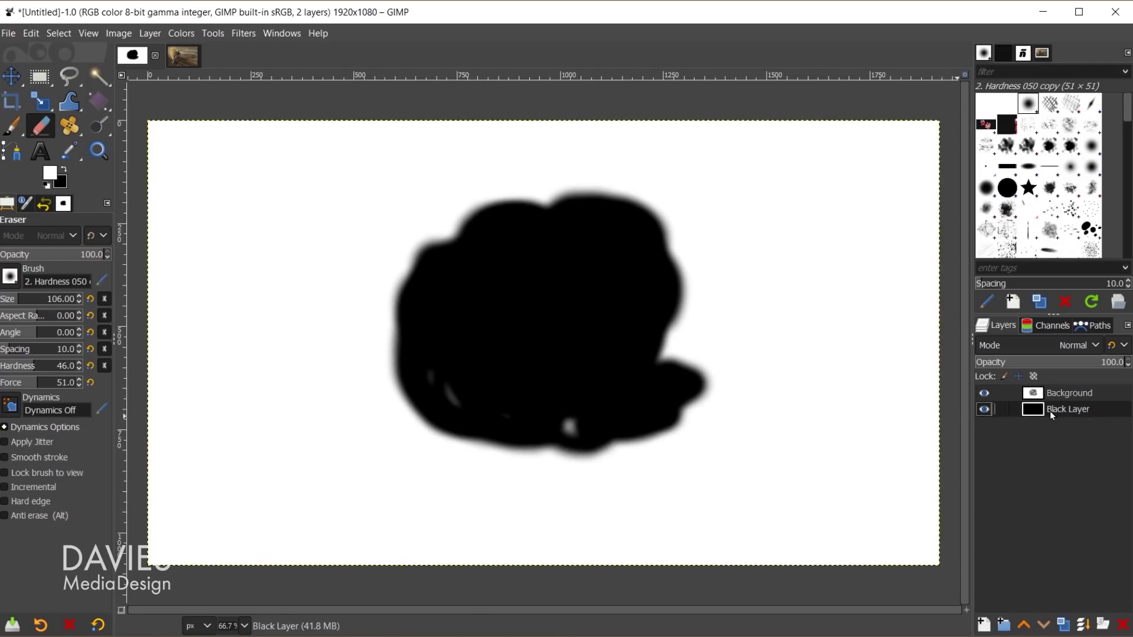
mouse_move(556, 321)
left_mouse_down()
mouse_move(540, 347)
mouse_move(567, 324)
mouse_move(482, 301)
mouse_move(503, 341)
mouse_move(548, 311)
mouse_move(532, 282)
mouse_move(571, 313)
mouse_move(541, 313)
mouse_move(599, 333)
left_mouse_up()
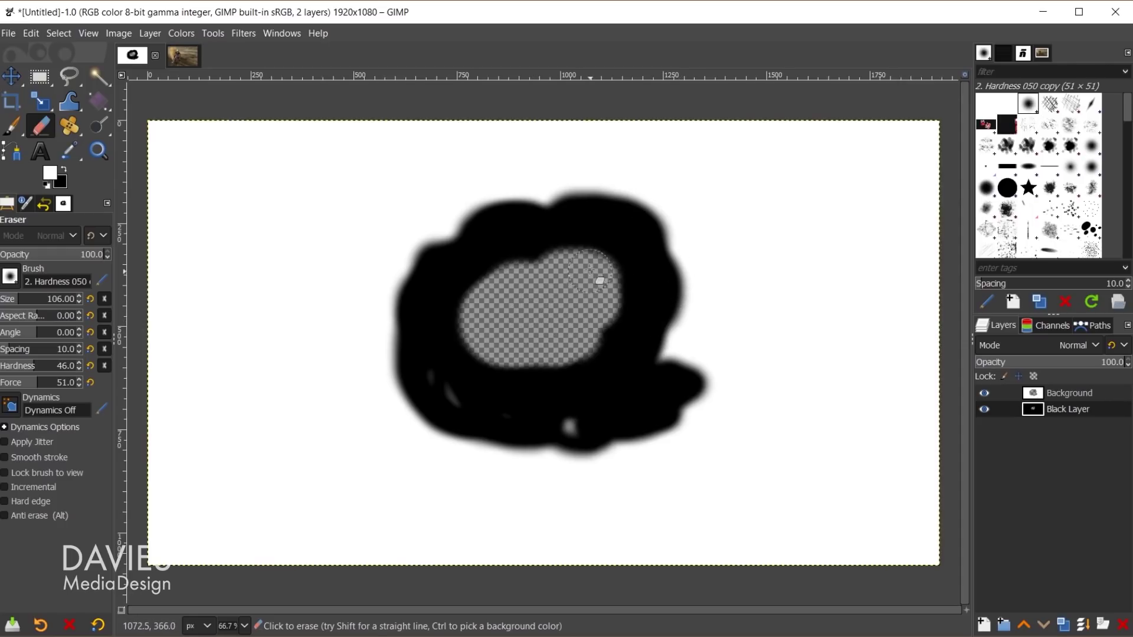
mouse_move(601, 281)
left_mouse_down()
mouse_move(446, 312)
mouse_move(482, 365)
mouse_move(546, 375)
mouse_move(551, 351)
mouse_move(549, 368)
mouse_move(602, 357)
mouse_move(623, 255)
mouse_move(589, 253)
mouse_move(570, 267)
mouse_move(532, 241)
mouse_move(486, 276)
mouse_move(491, 291)
mouse_move(577, 306)
left_mouse_up()
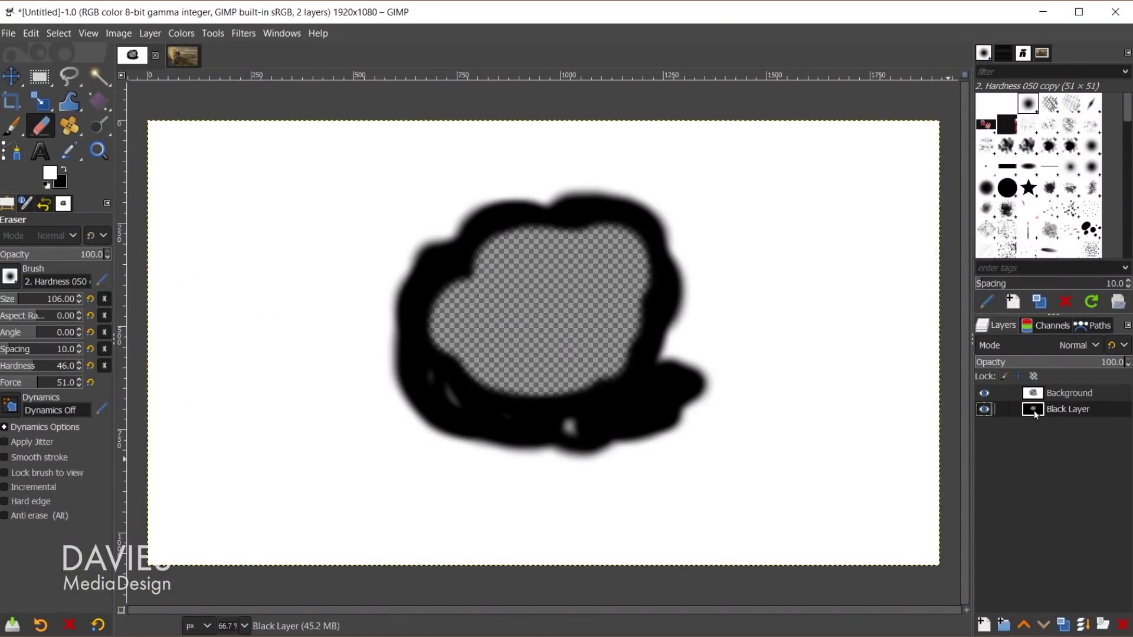
Delete Black Layer, and toggle the Alpha channel's visibility off and back on to compare the erased area.
left_click(1122, 625)
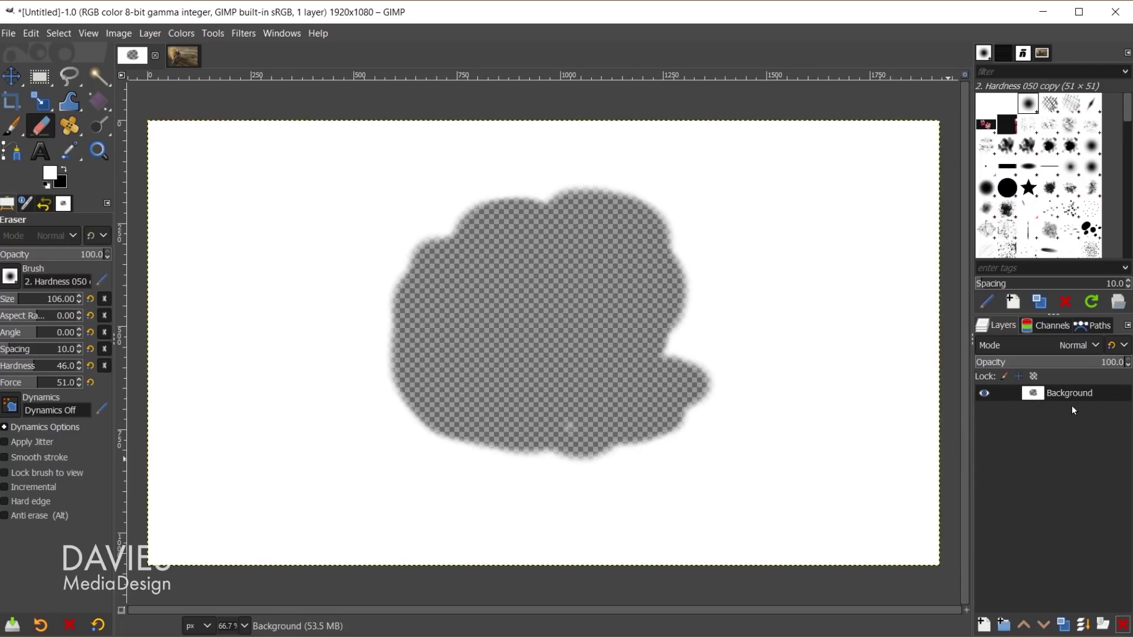
left_click(1048, 327)
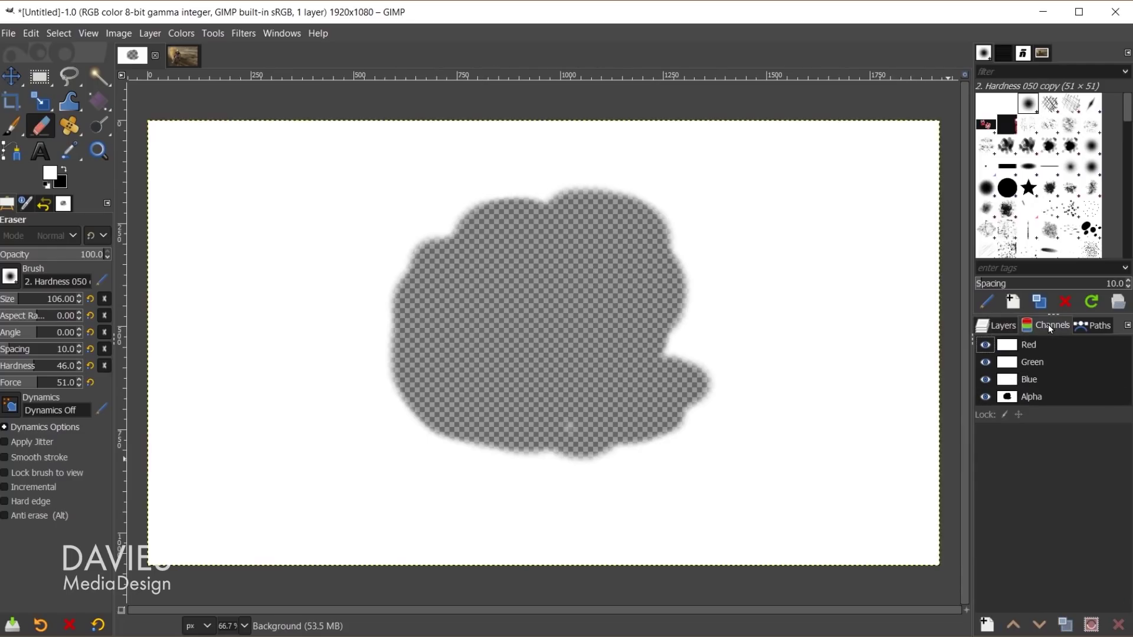
left_click(1012, 398)
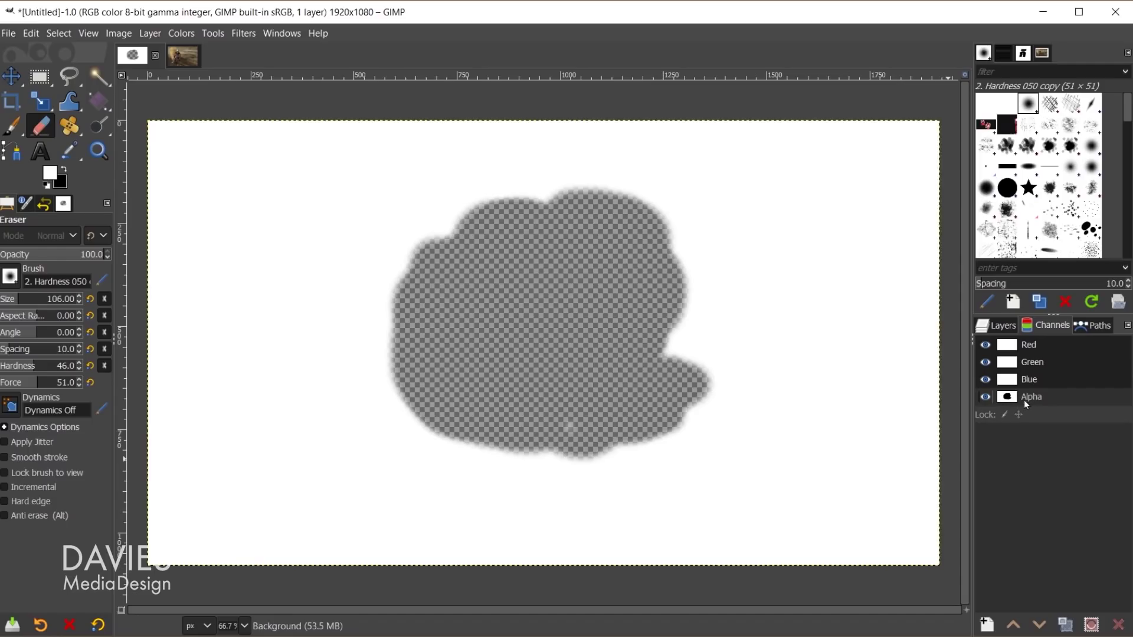
left_click(985, 397)
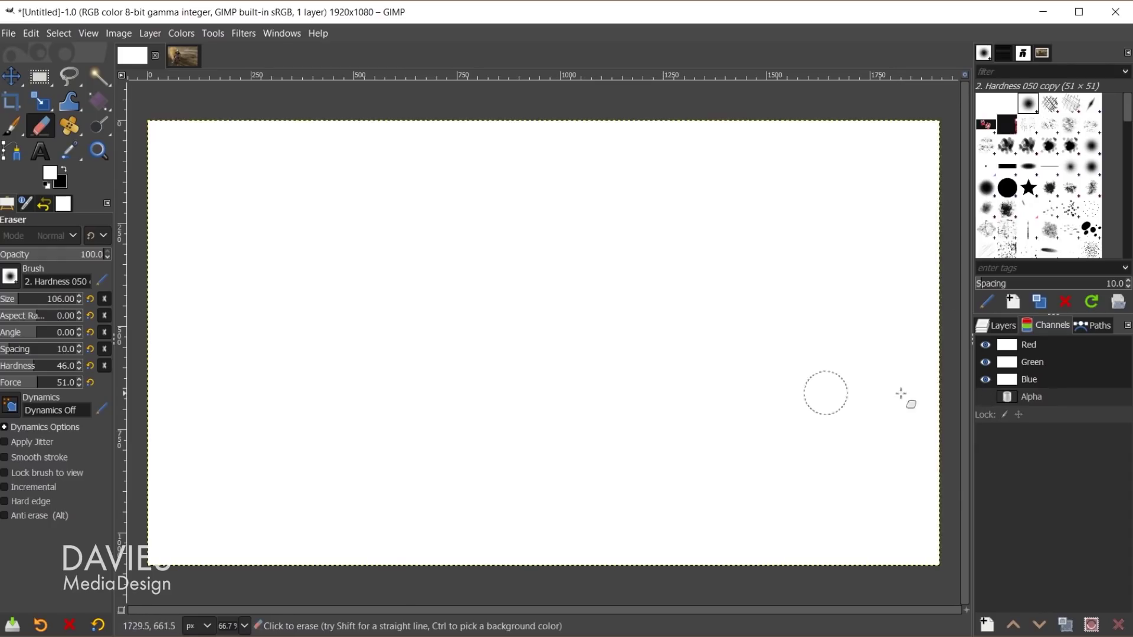
left_click(985, 397)
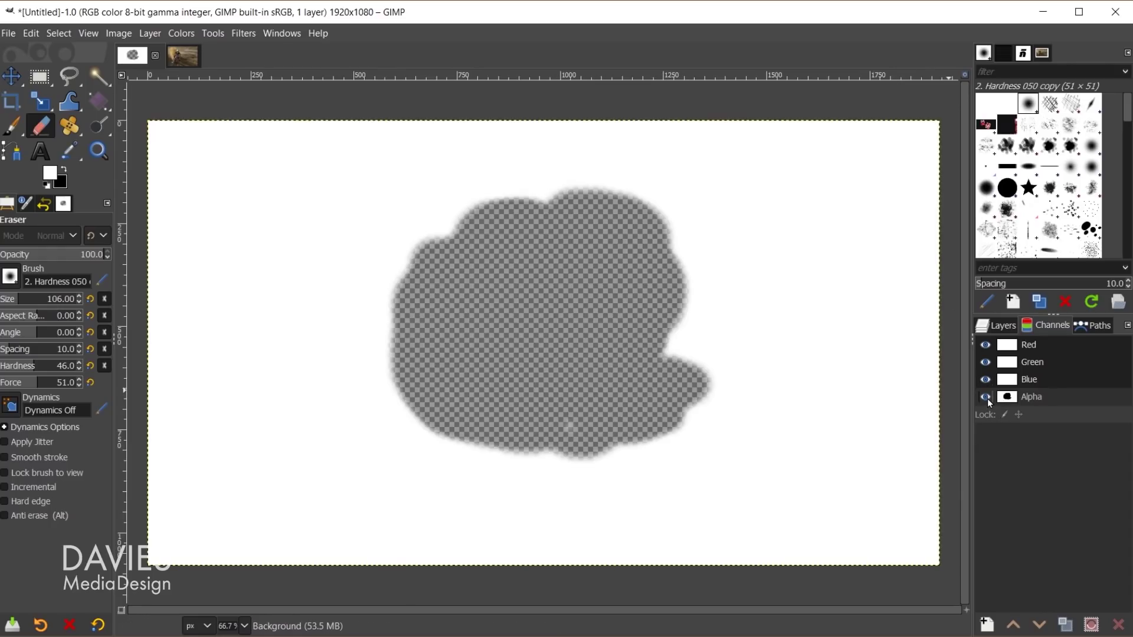
left_click(1005, 327)
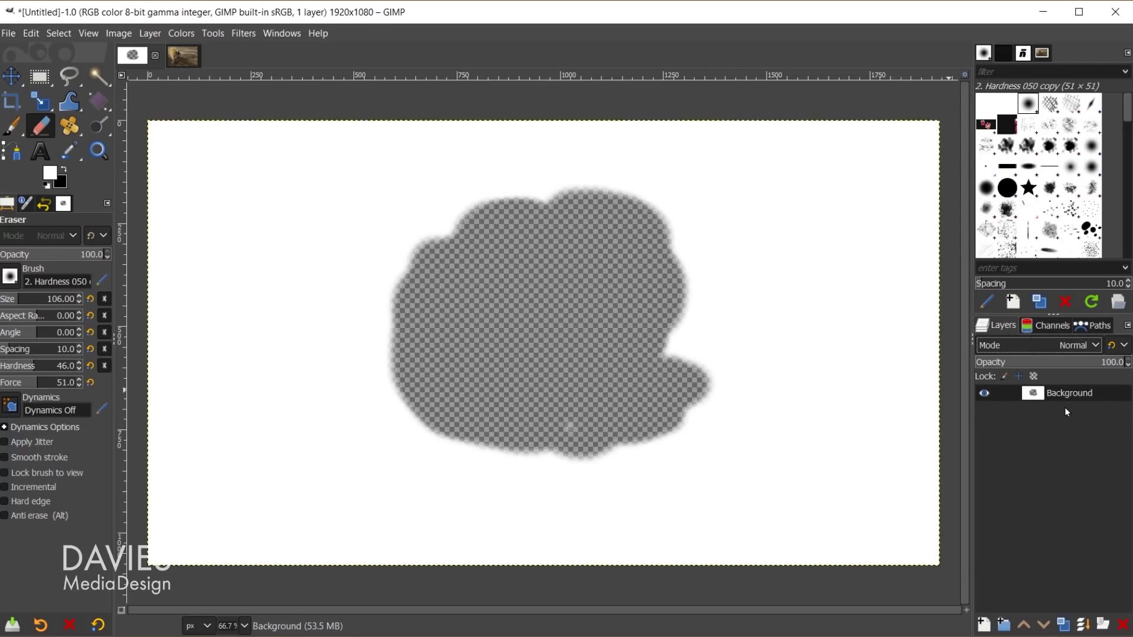
Remove the Background layer's alpha channel and fill the whole layer with the white foreground color.
right_click(1036, 394)
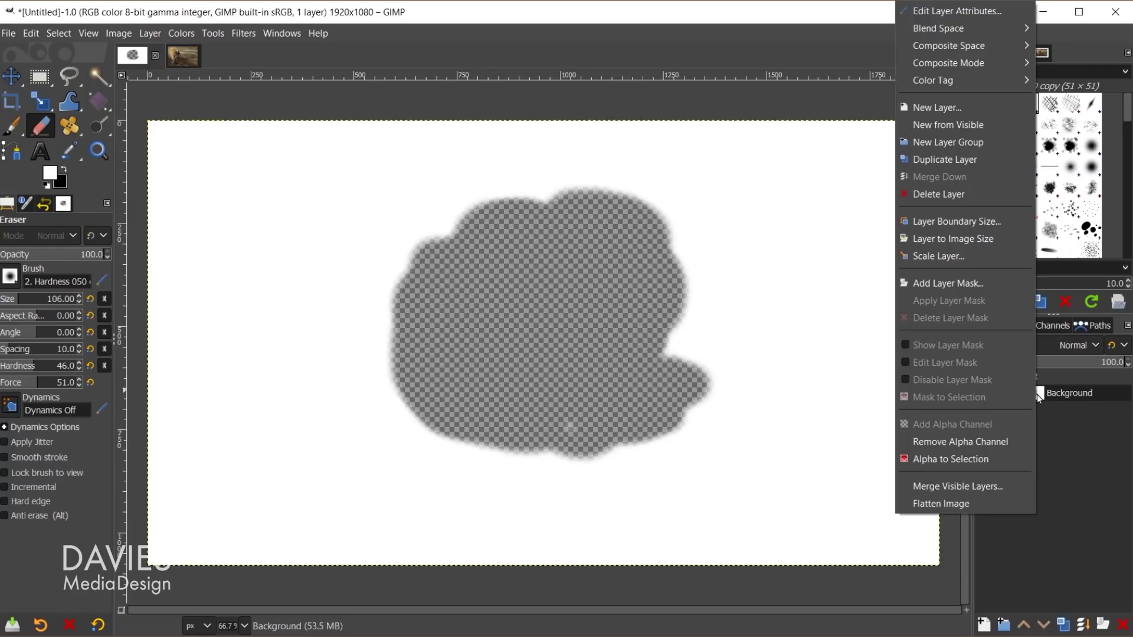
left_click(1002, 443)
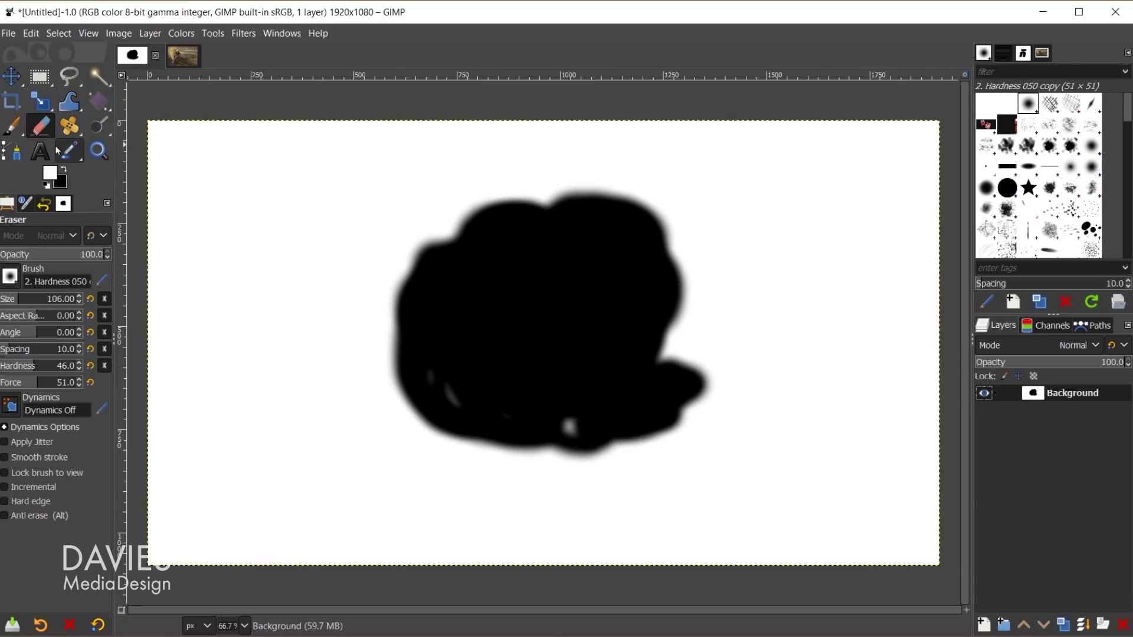
mouse_move(52, 178)
left_mouse_down()
mouse_move(366, 286)
mouse_move(570, 321)
mouse_move(603, 393)
left_mouse_up()
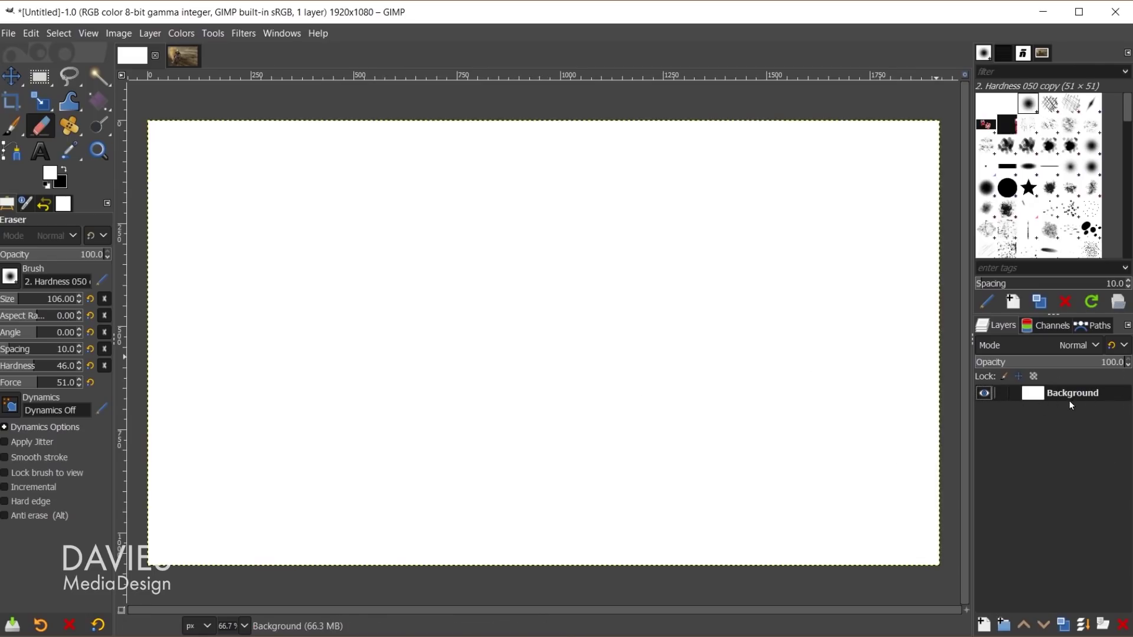
Add an alpha channel to the Background layer and create a new Black Layer filled with the background color.
right_click(1034, 395)
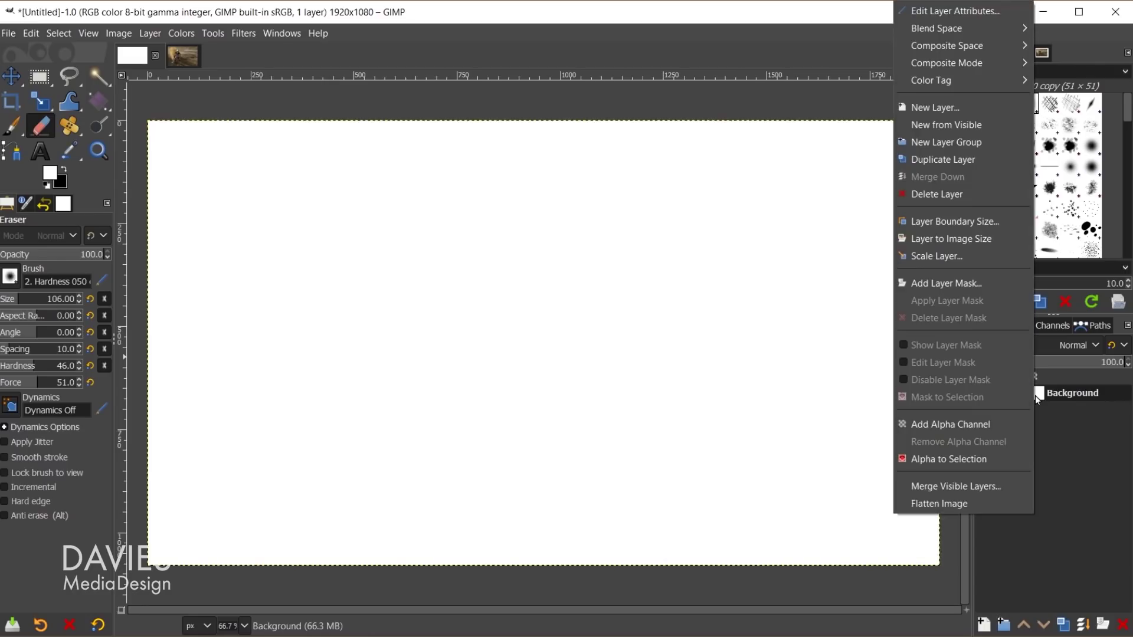
left_click(1008, 428)
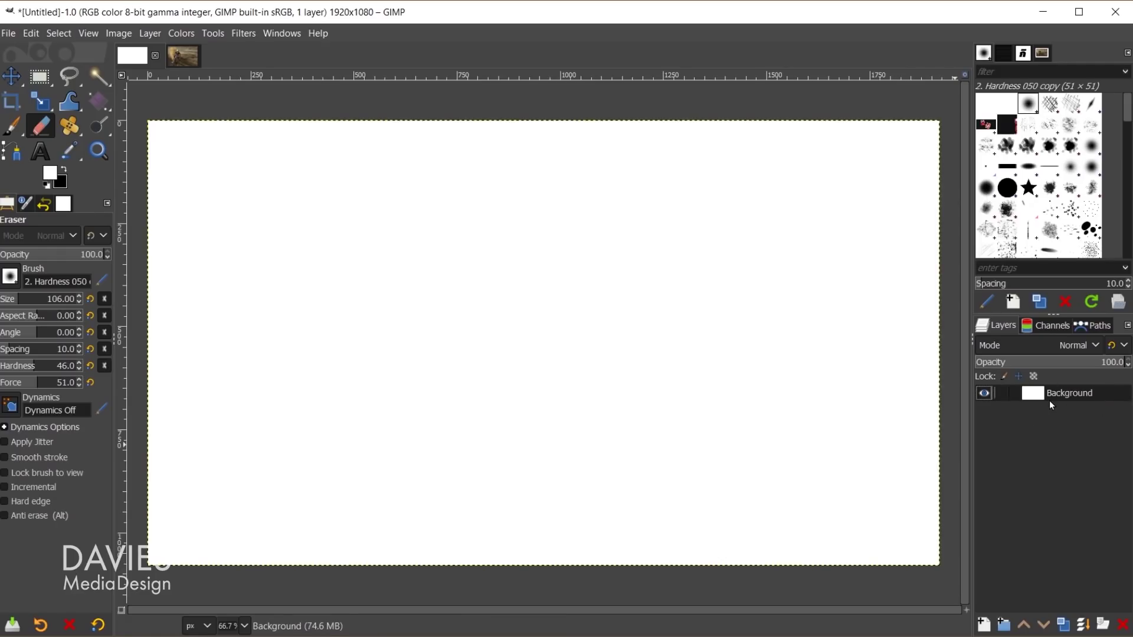
left_click(982, 624)
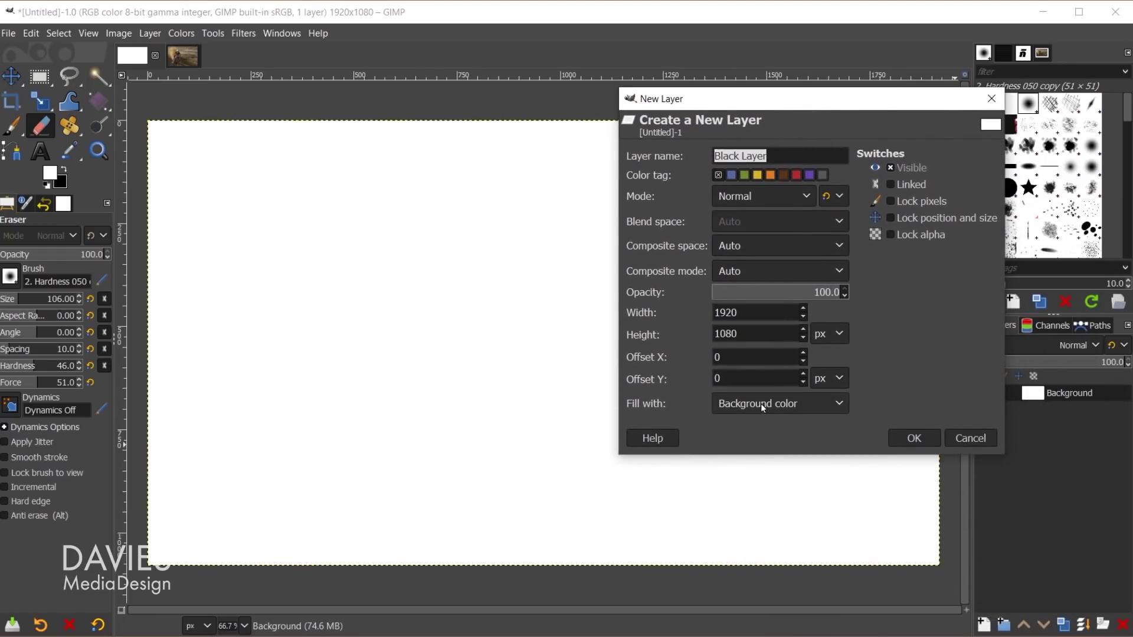
left_click(902, 439)
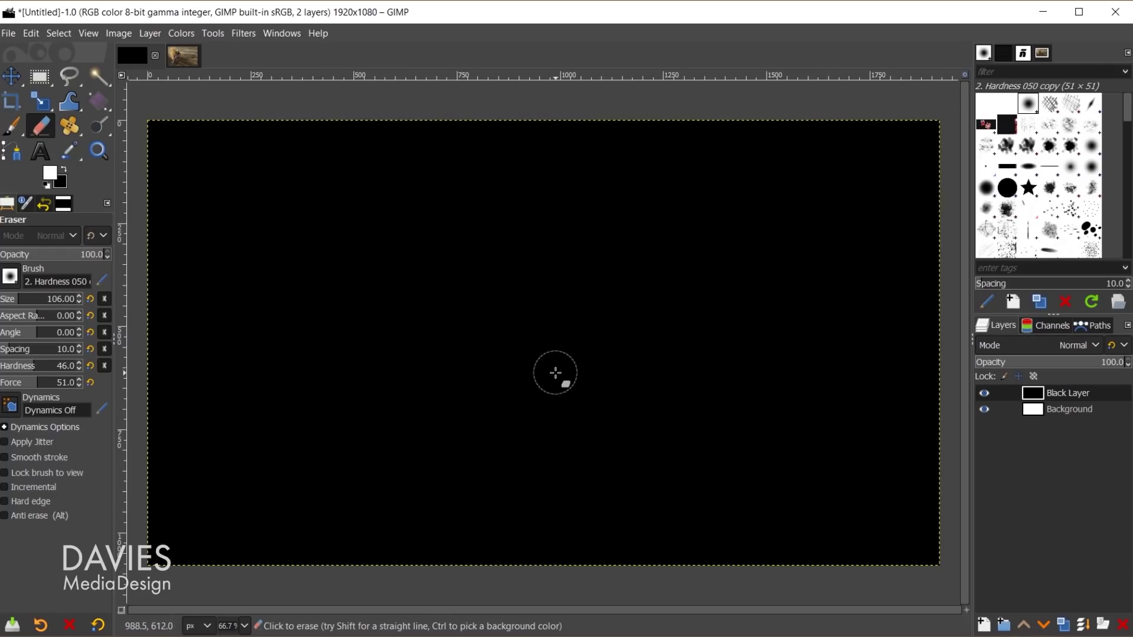
Check the image's red, green, blue and alpha channels, and return to Black Layer in the layer list.
left_click(1052, 325)
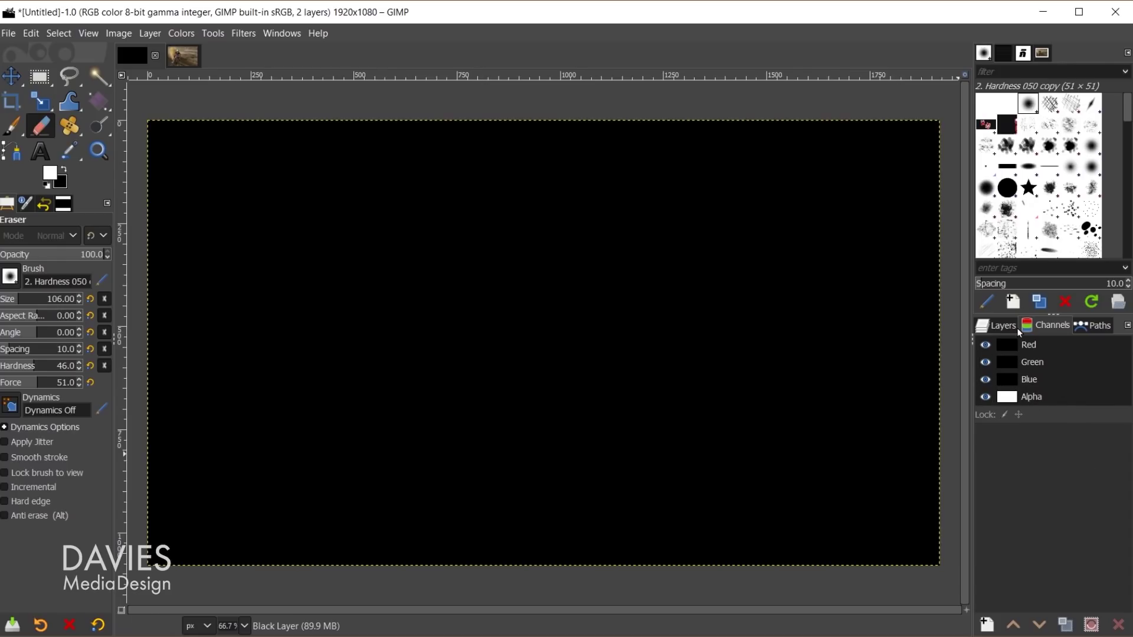
left_click(999, 332)
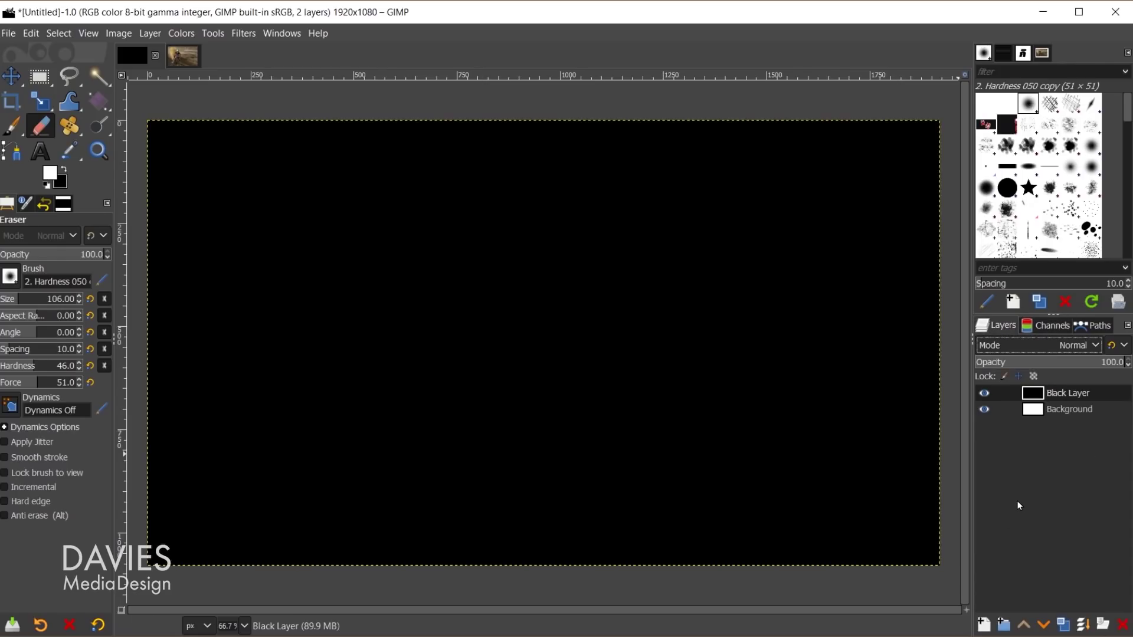
left_click(1038, 399)
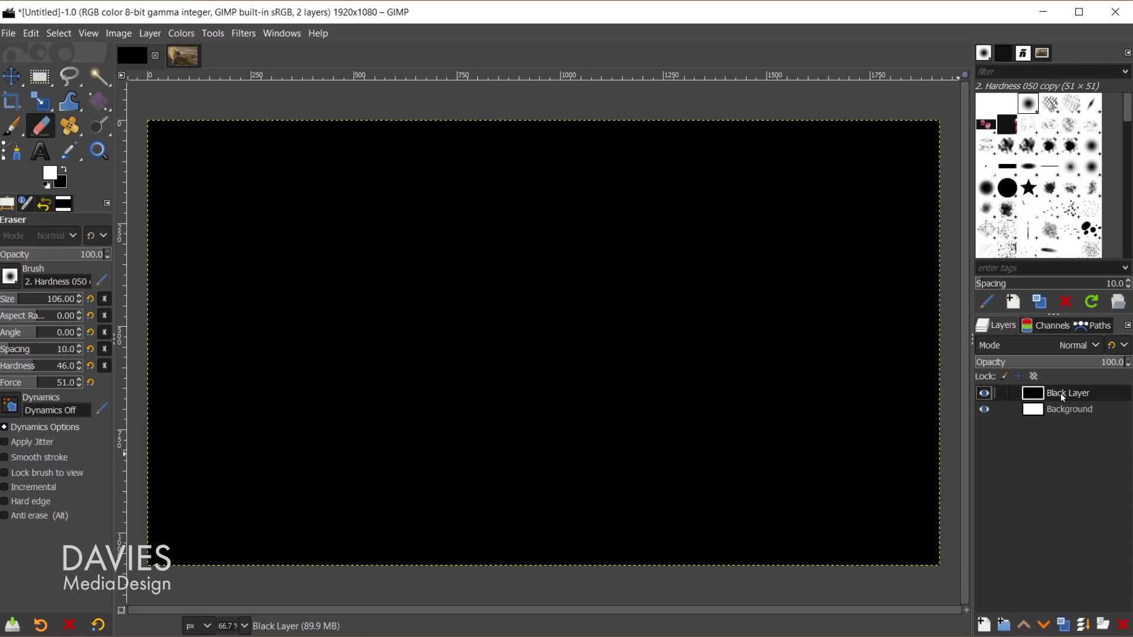
Erase a large rounded area in the middle of Black Layer and set the layer preview size to Extra Large.
mouse_move(577, 278)
left_mouse_down()
mouse_move(539, 295)
mouse_move(495, 284)
mouse_move(496, 371)
mouse_move(534, 358)
mouse_move(541, 316)
mouse_move(596, 308)
mouse_move(552, 298)
mouse_move(472, 349)
mouse_move(457, 392)
mouse_move(645, 384)
mouse_move(556, 322)
left_mouse_up()
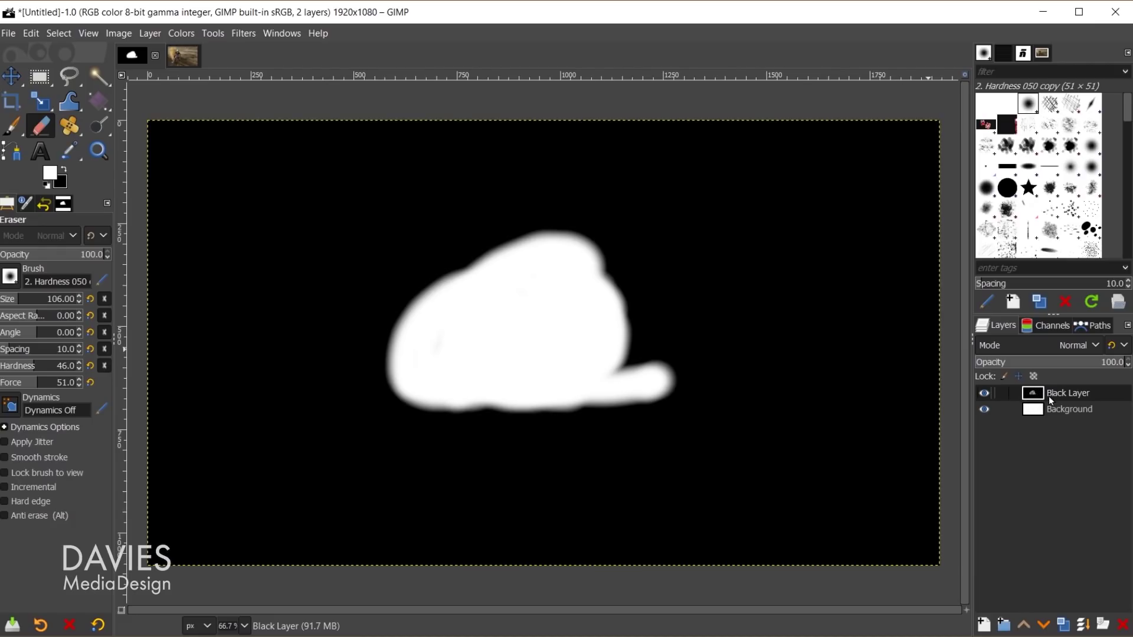
left_click(1127, 326)
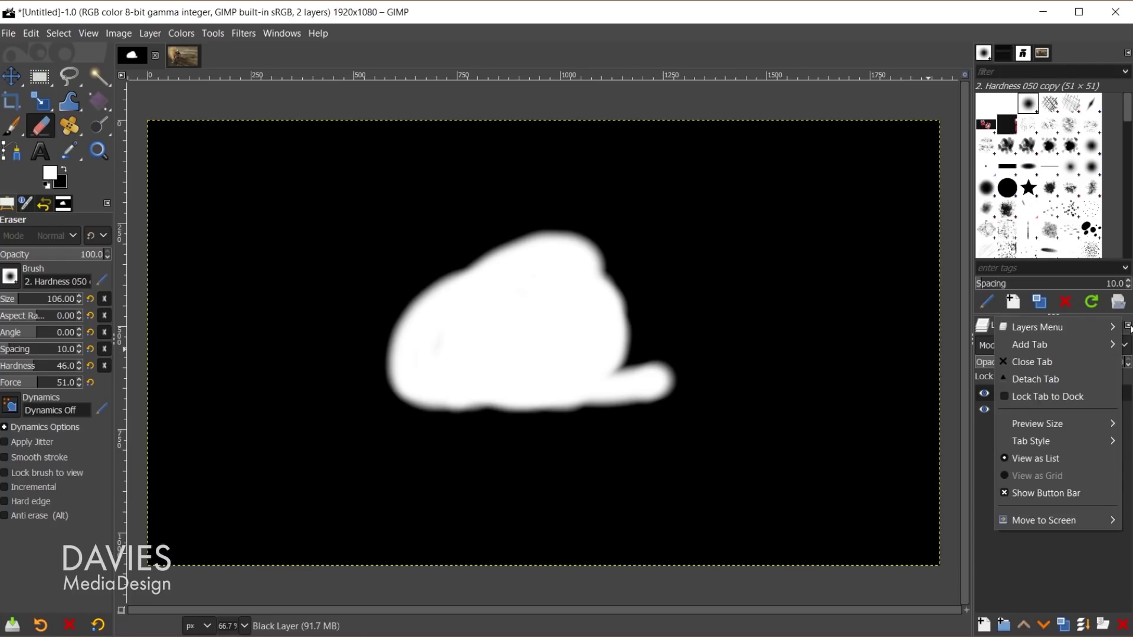
mouse_move(1061, 425)
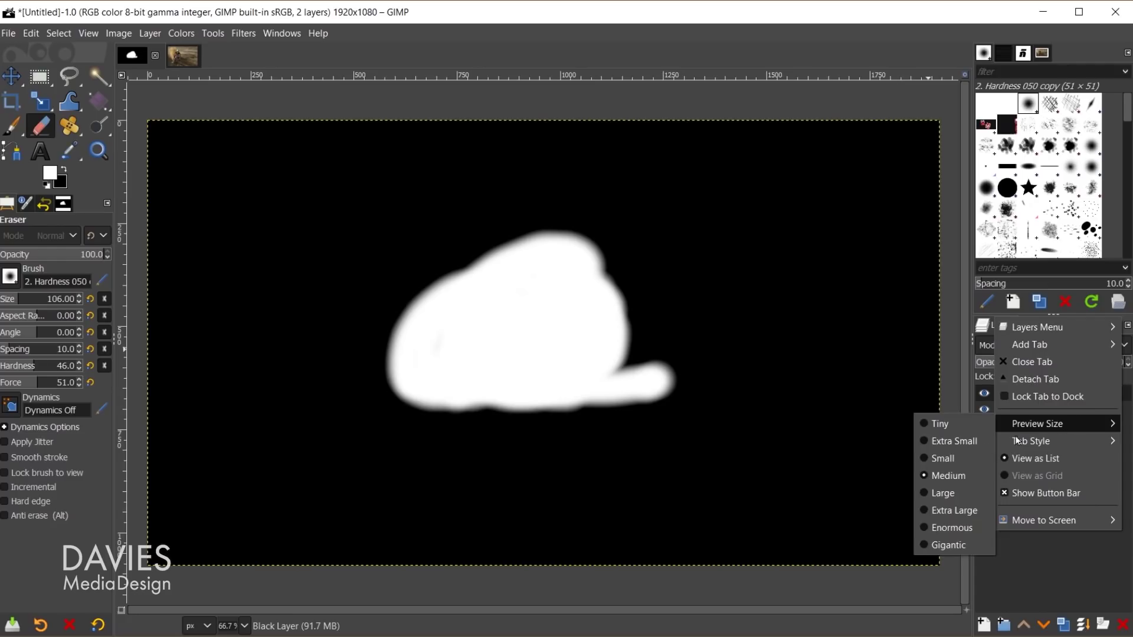
left_click(954, 509)
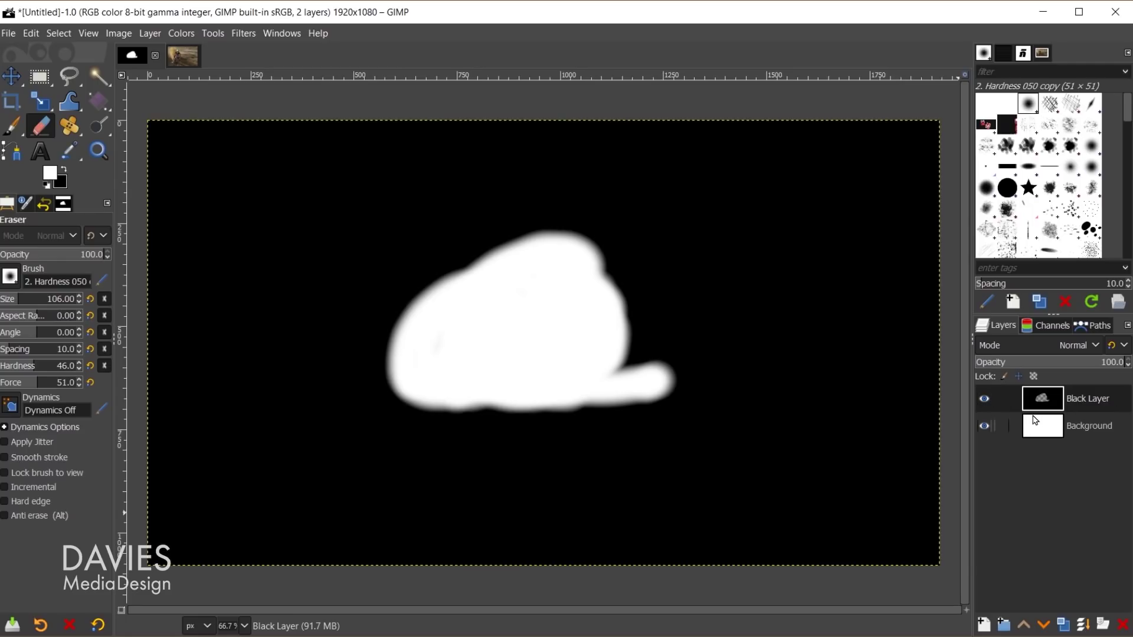
Create a new layer named Shape above Black Layer, filled with transparency.
left_click(983, 625)
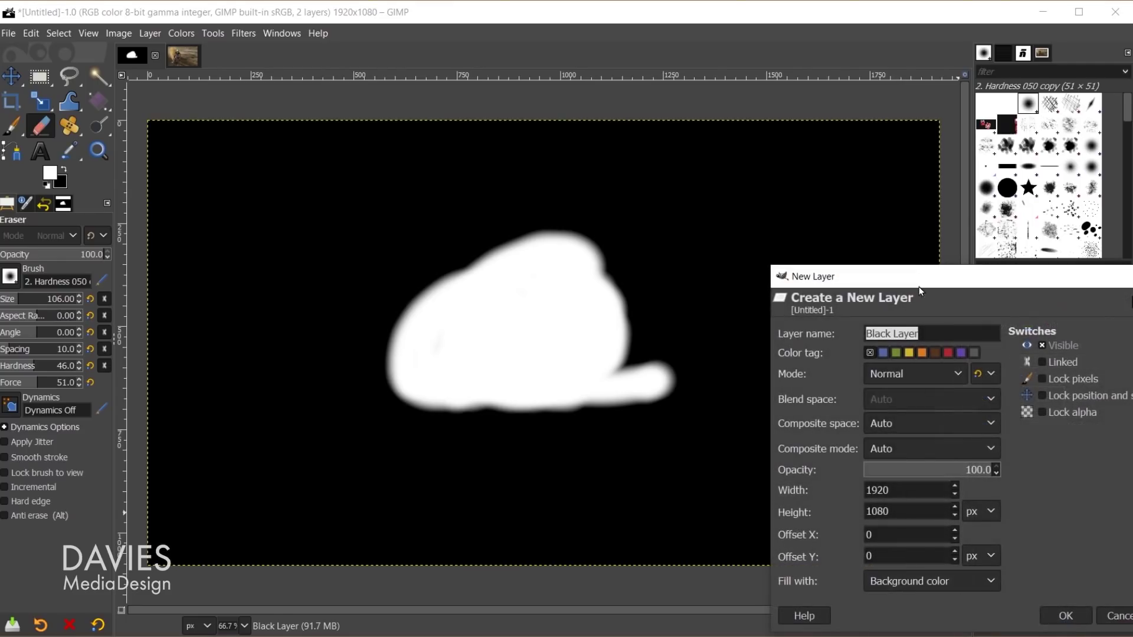
left_click_drag(876, 275, 796, 154)
type("Shape")
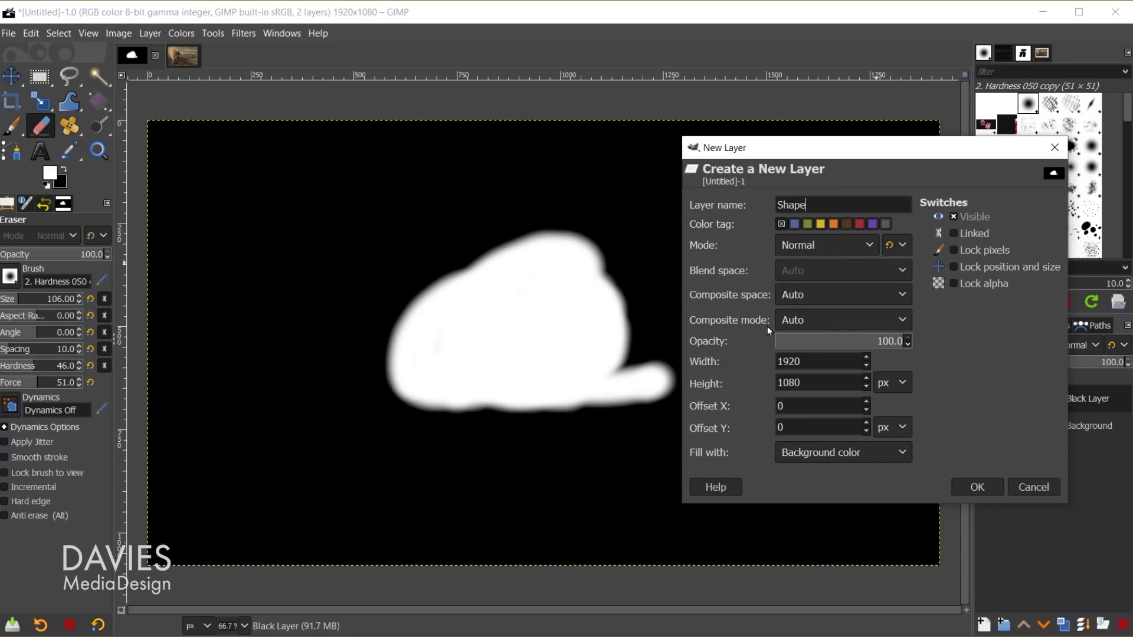
left_click(816, 454)
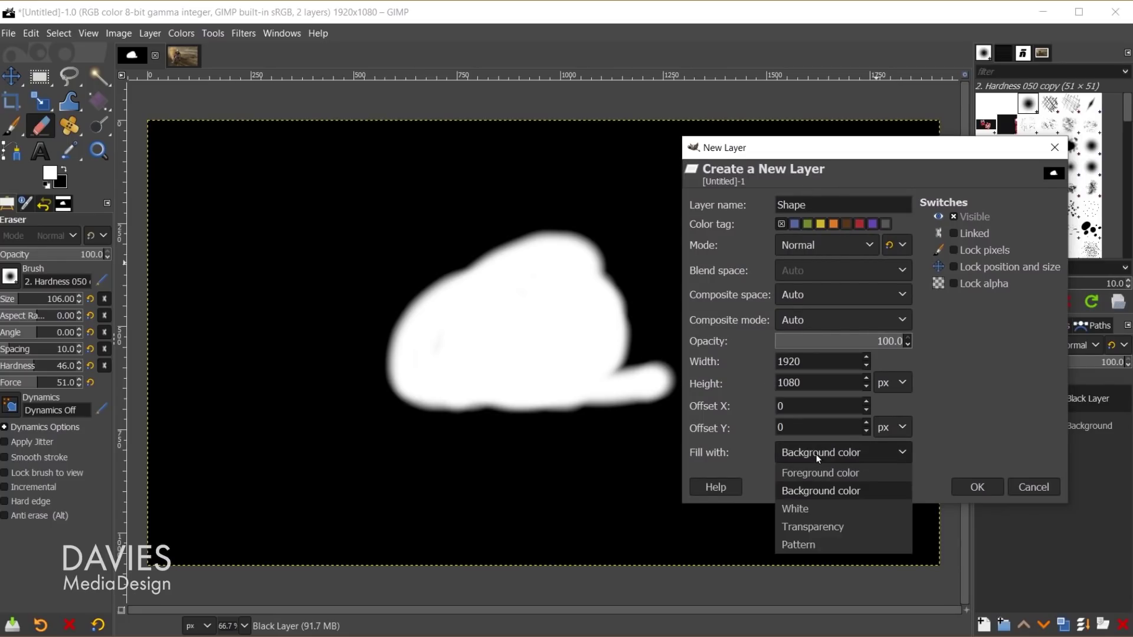
left_click(834, 524)
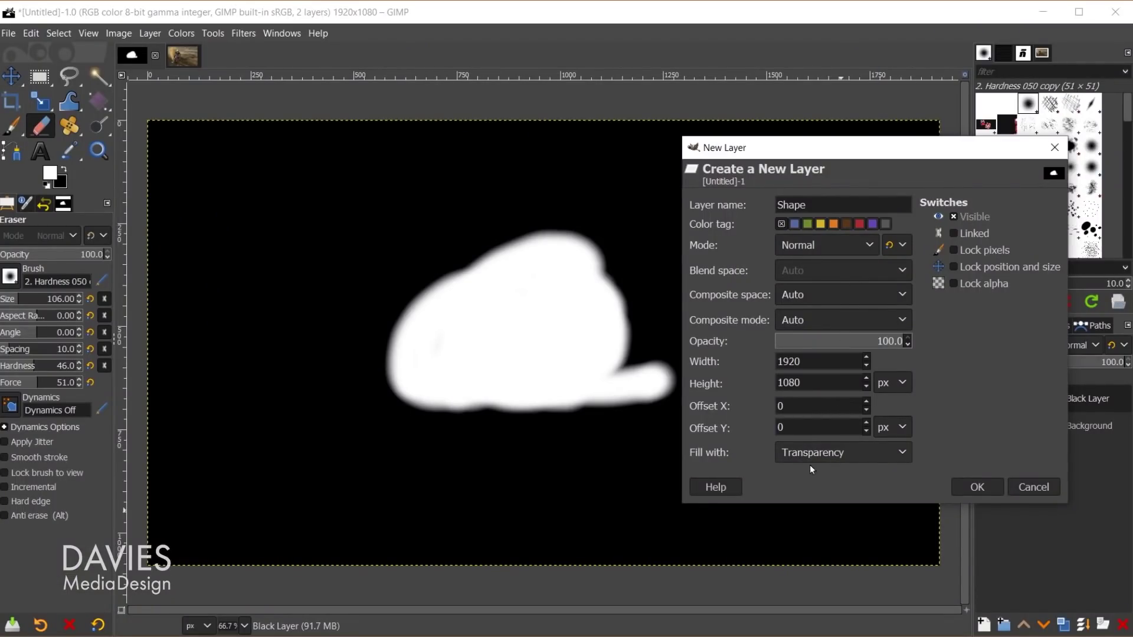
left_click(970, 489)
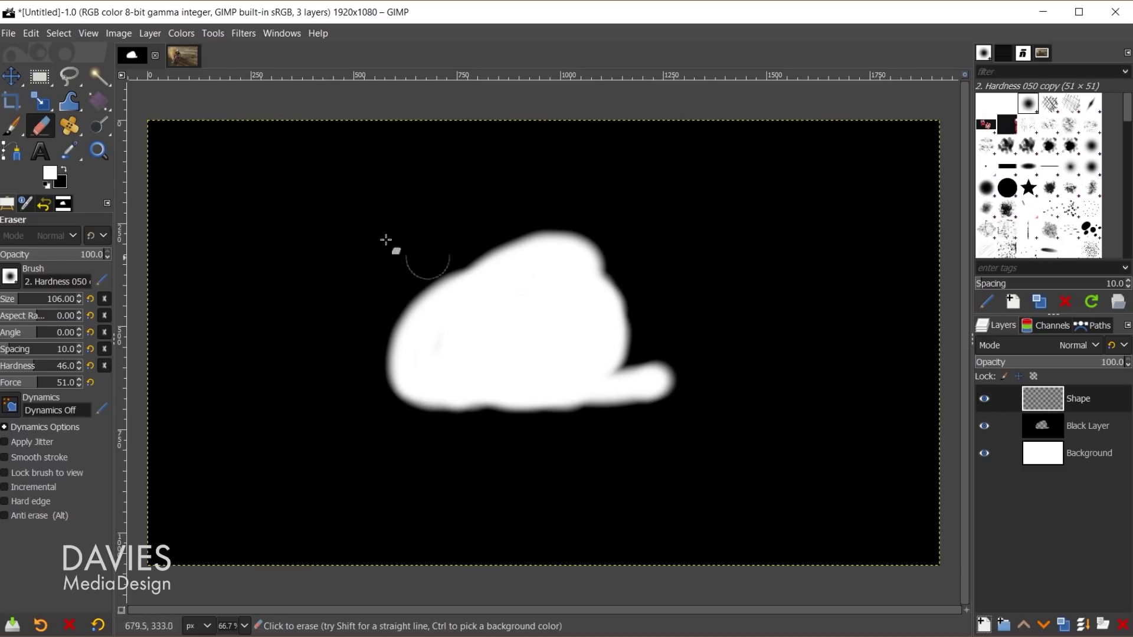
Make a nearly circular ellipse selection of about 933 × 907 px at position 153, 55 on the Shape layer.
left_click(41, 84)
left_click(88, 104)
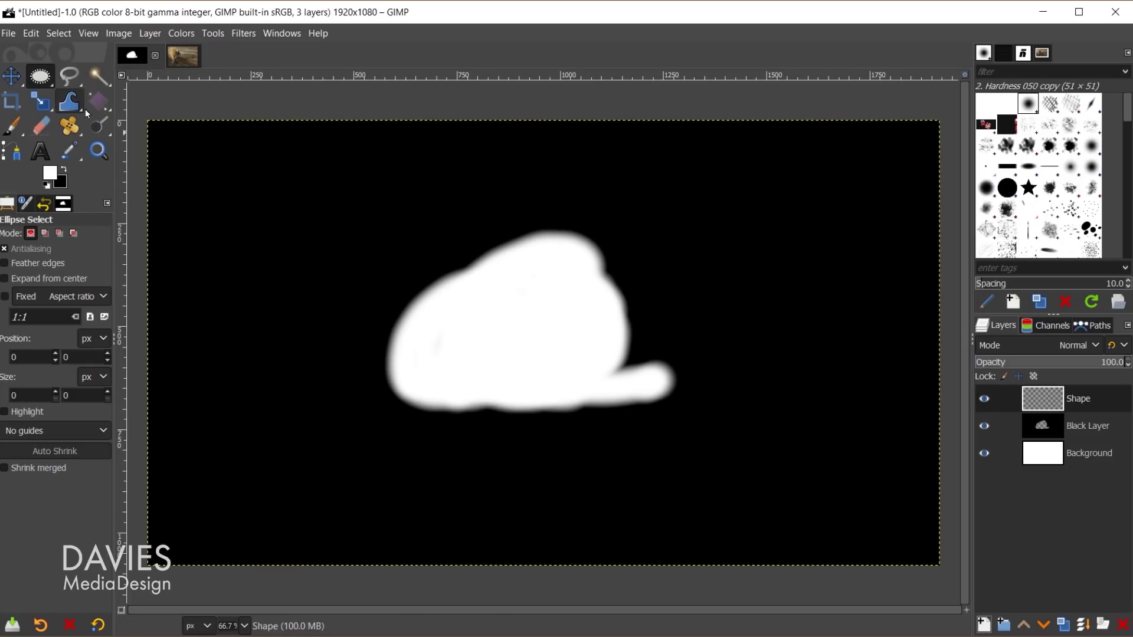
left_click_drag(283, 220, 473, 458)
left_click_drag(285, 247, 404, 307)
left_click_drag(408, 127, 405, 180)
left_click_drag(381, 416, 377, 390)
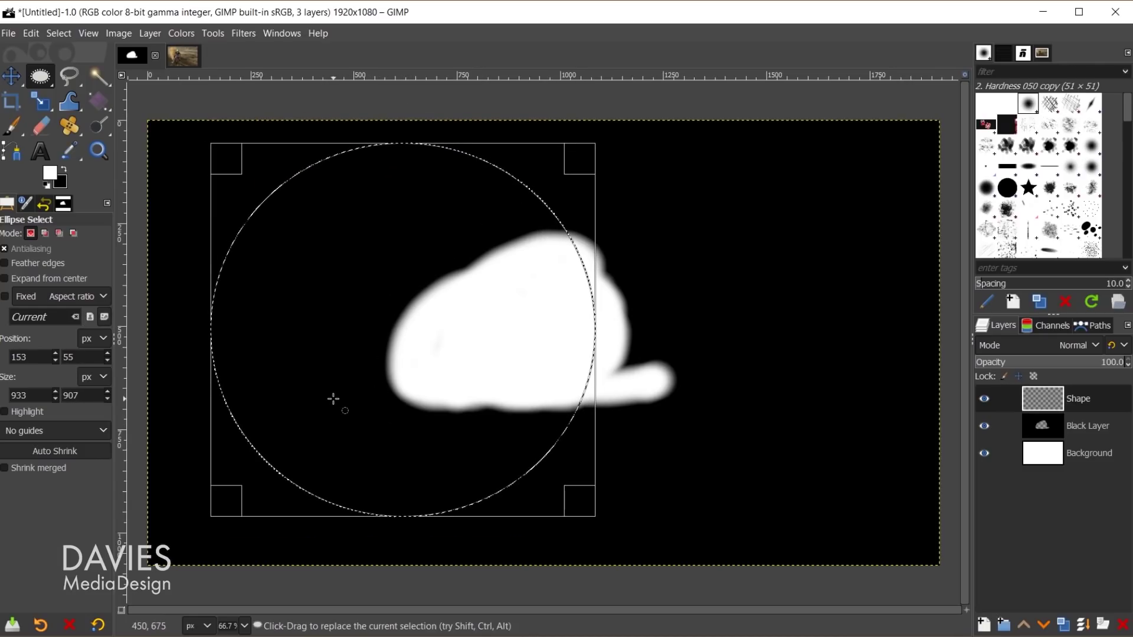
Set the foreground color to red (e52600), fill the ellipse selection on the Shape layer with it, and deselect.
left_click(50, 173)
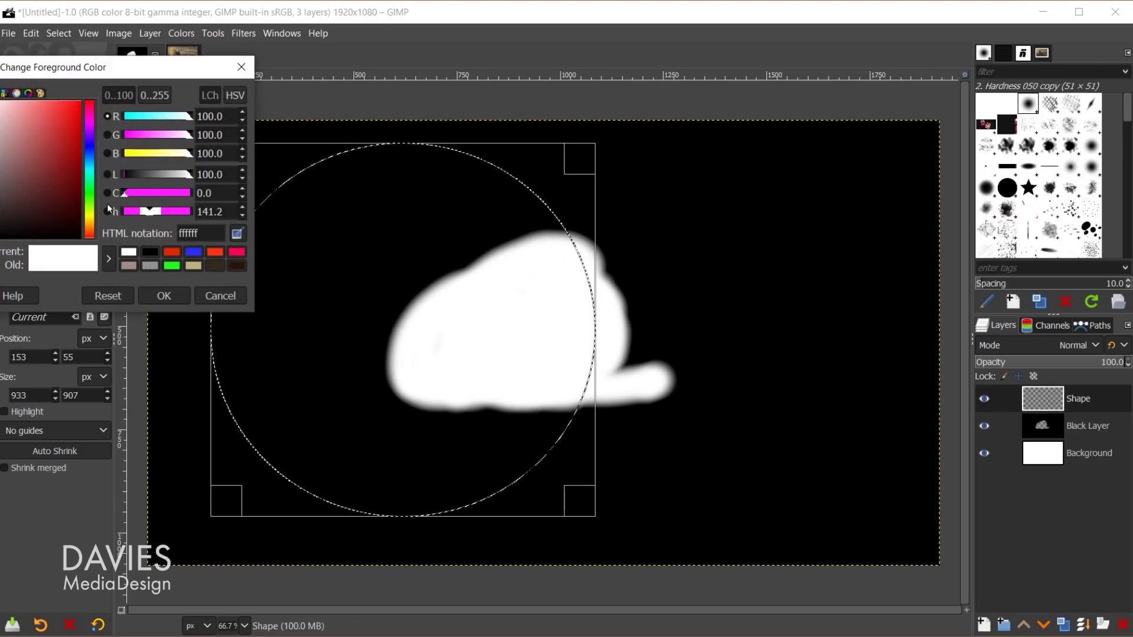
left_click(172, 253)
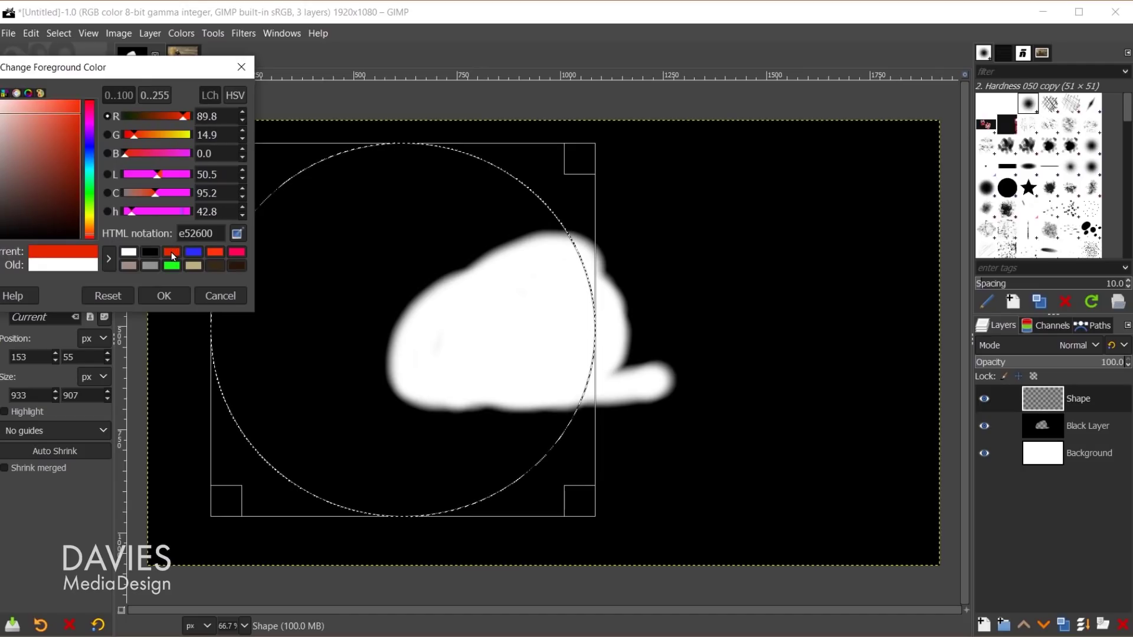
left_click(163, 295)
left_click_drag(48, 167, 359, 282)
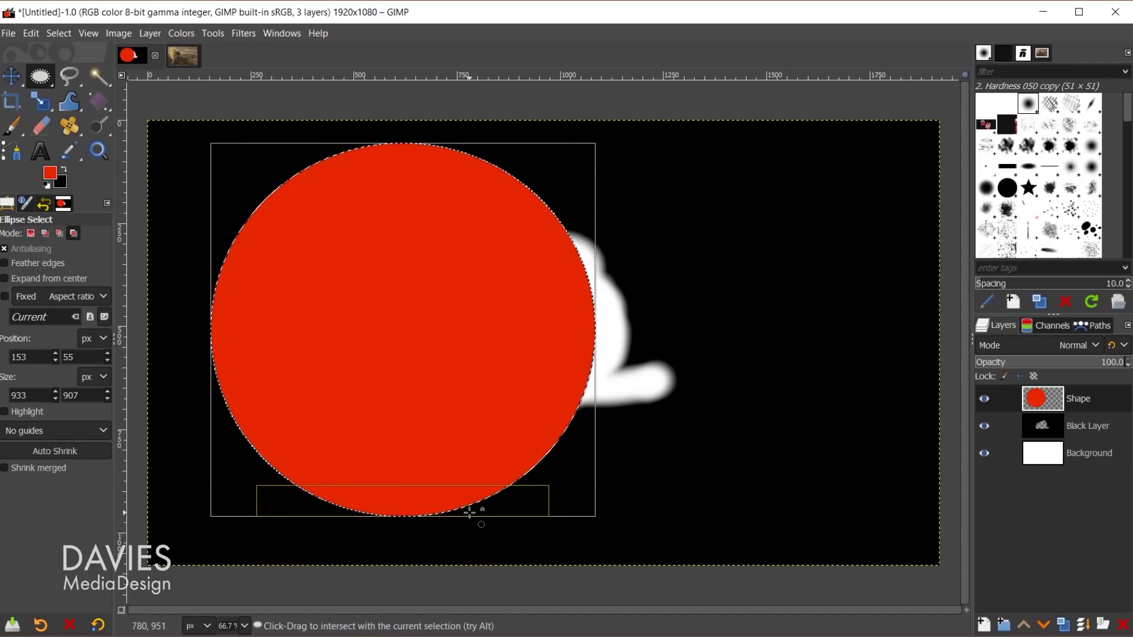
key("ctrl+shift+a")
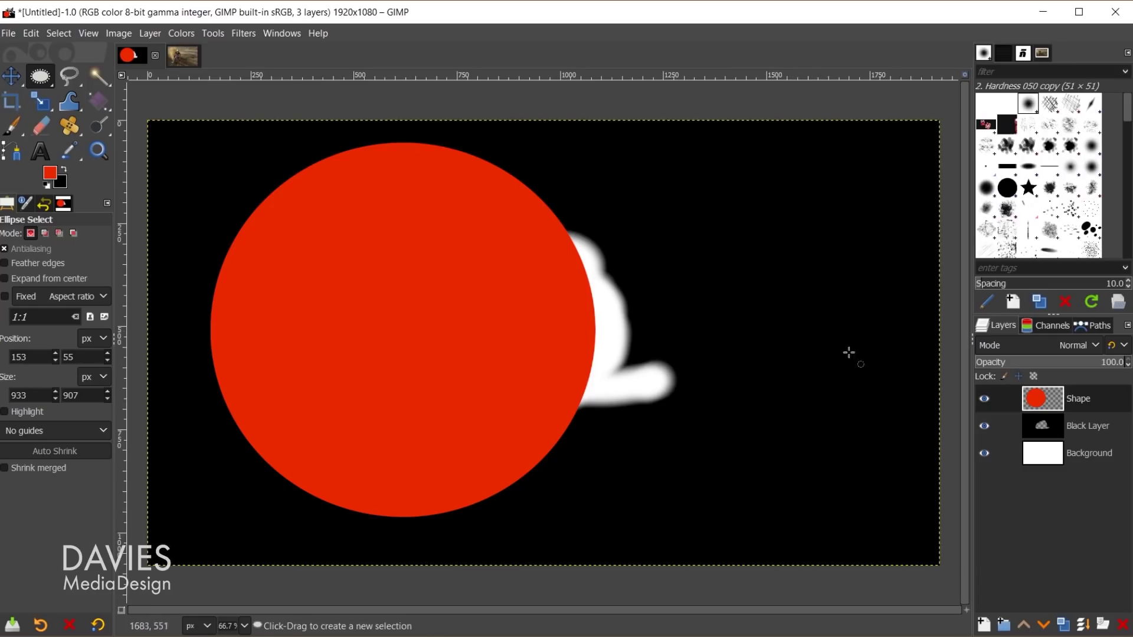
Move the Shape layer below Black Layer and back, and lower it beneath Background before raising it to the top again.
left_click_drag(1059, 405, 1054, 439)
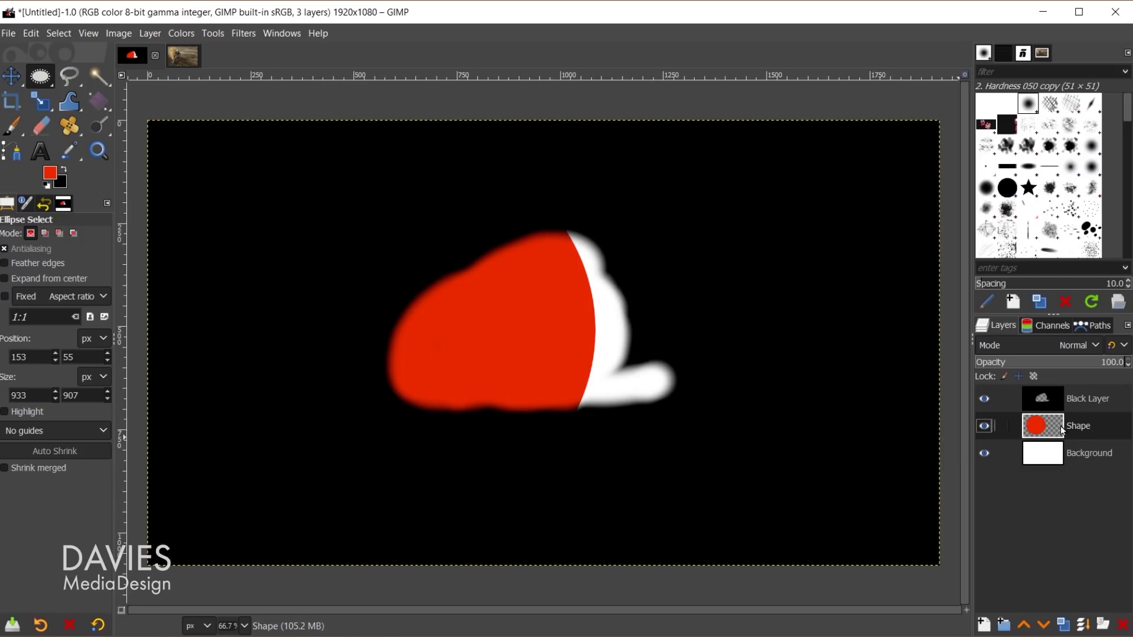
left_click_drag(1060, 426, 1059, 402)
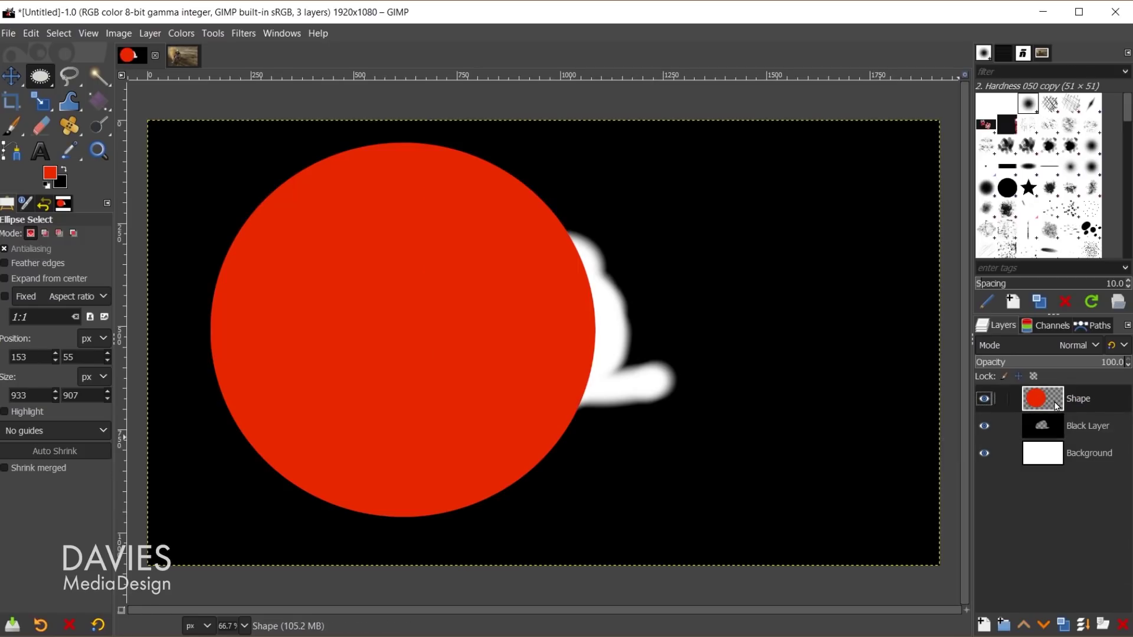
left_click(1043, 626)
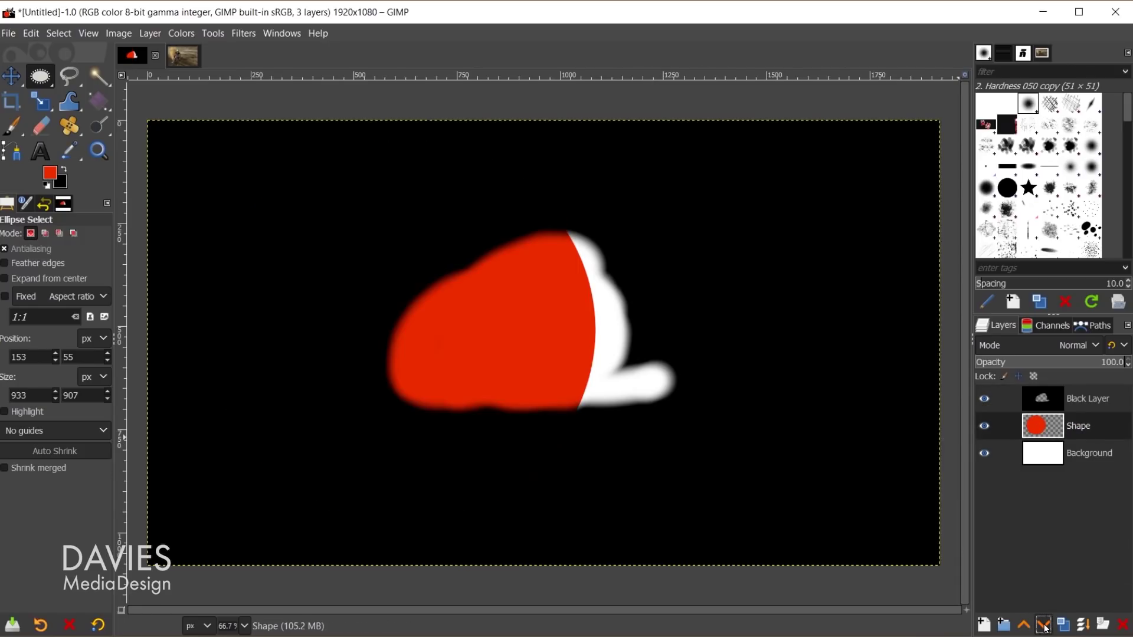
left_click(1044, 625)
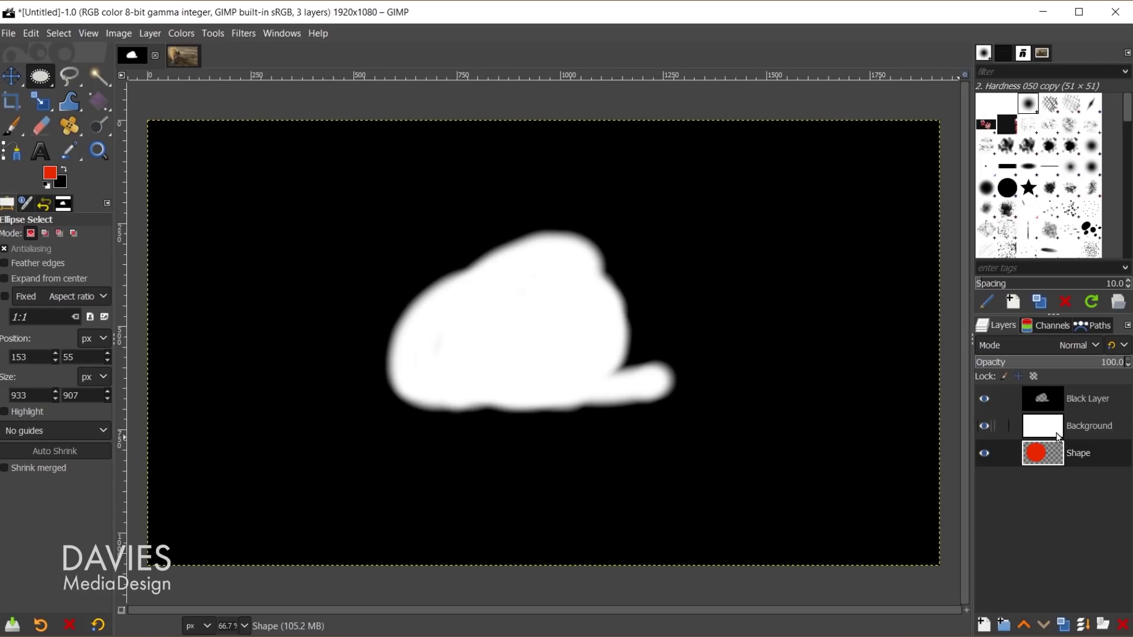
left_click(1025, 624)
left_click(1025, 625)
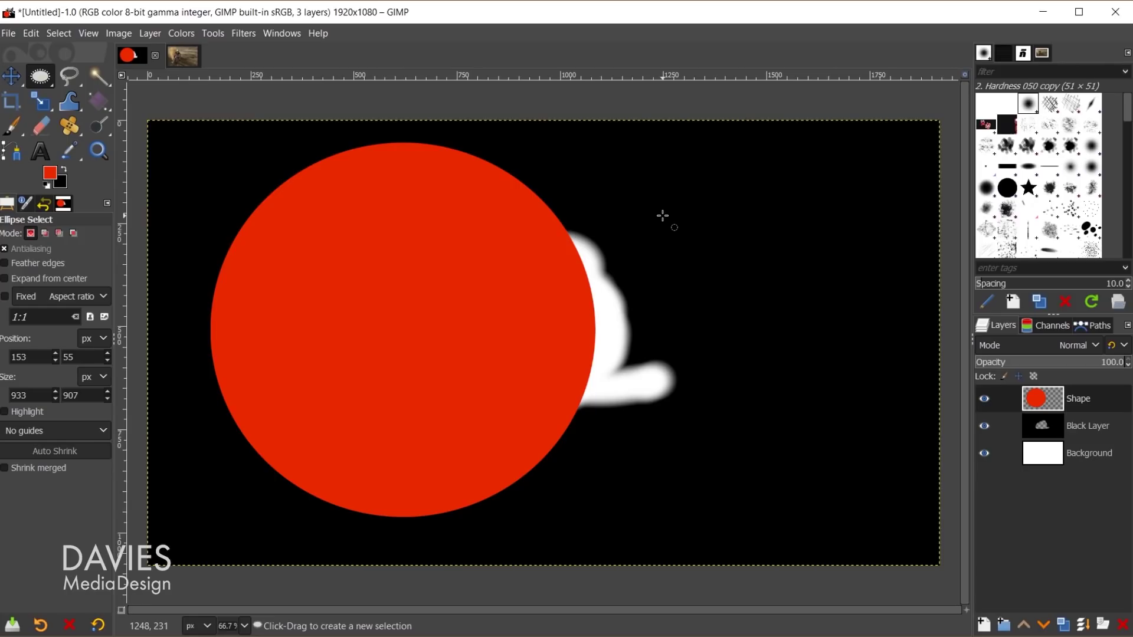
Add the text "THIS IS A TEST" in Kanit Heavy Italic at 62 px above Black Layer, near the circle's inner edge.
left_click(1049, 428)
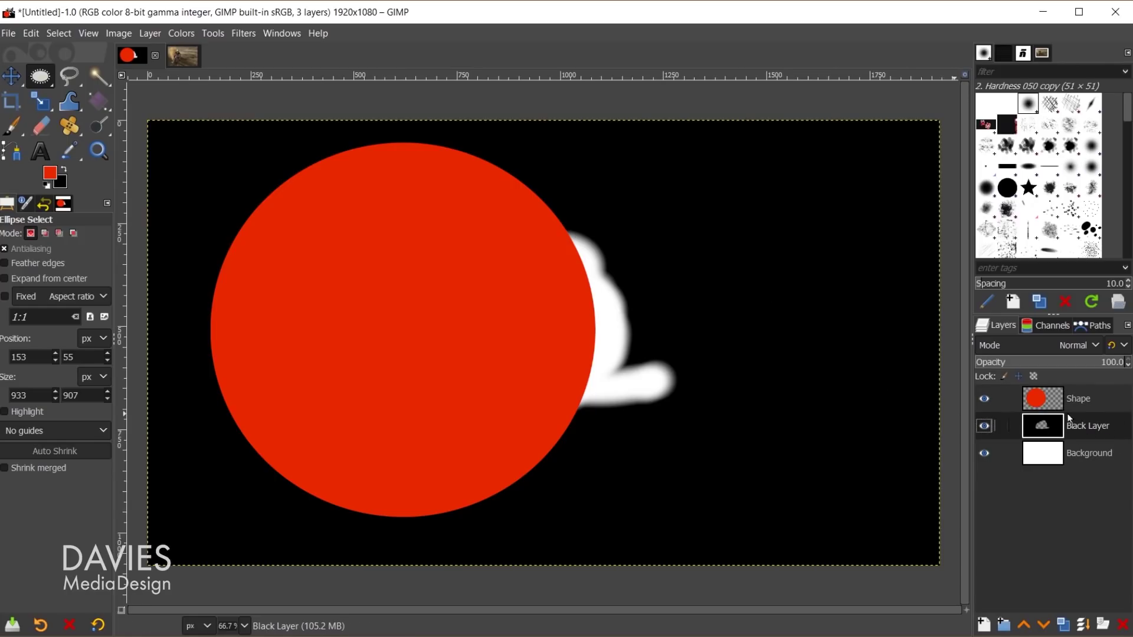
left_click(45, 150)
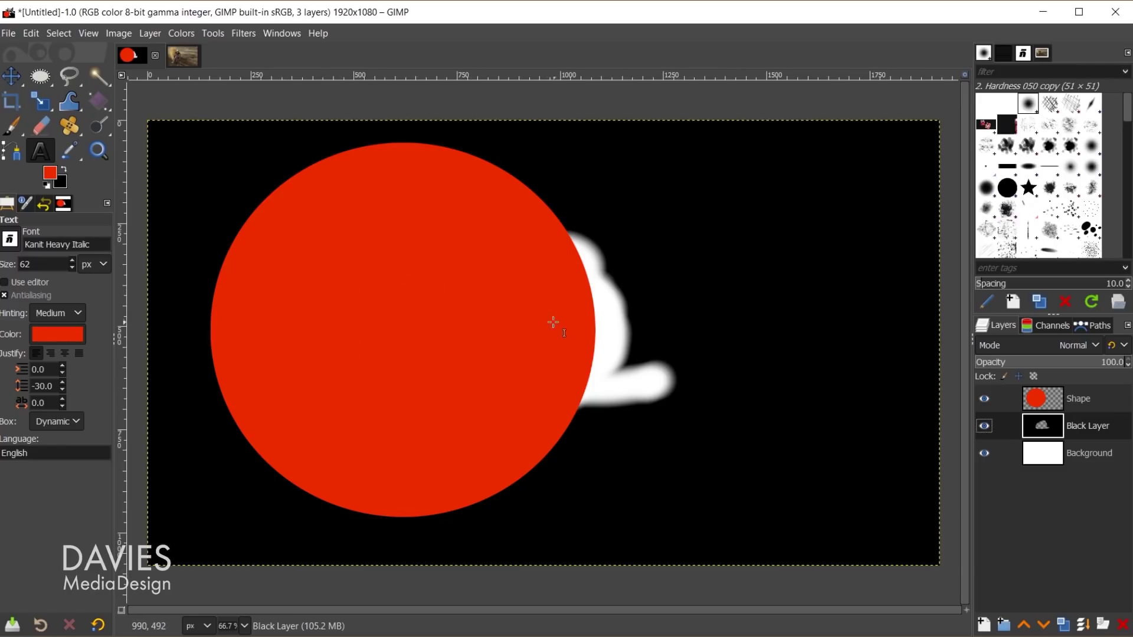
left_click(489, 314)
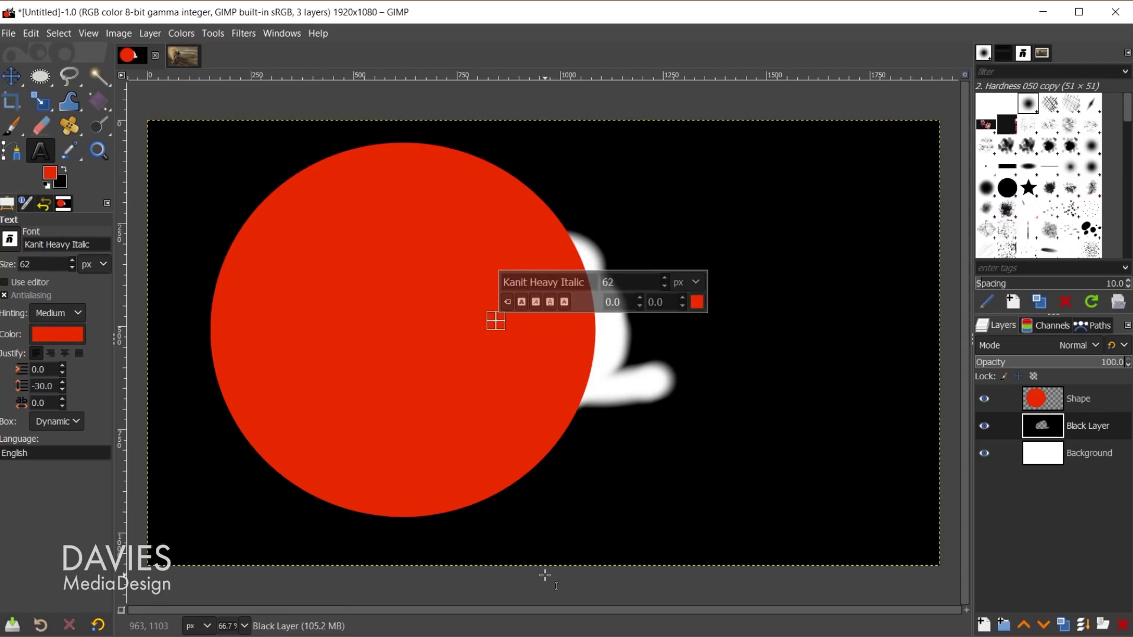
type("THIS IS A TEST")
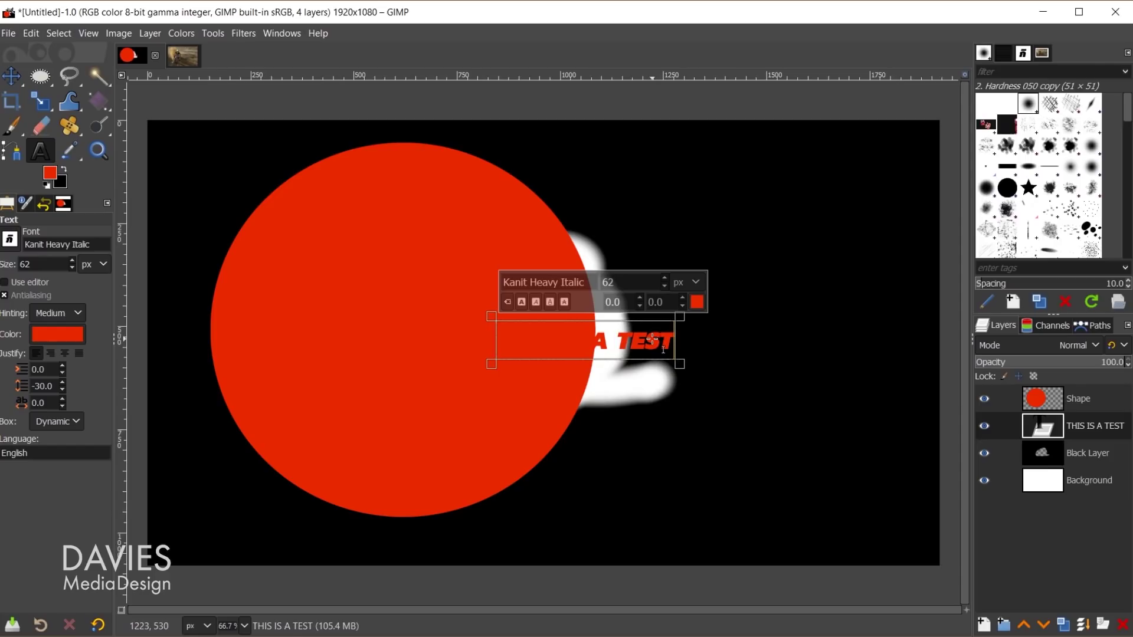
Change the color of the whole "THIS IS A TEST" text to blue (2b2eff).
key("ctrl+a")
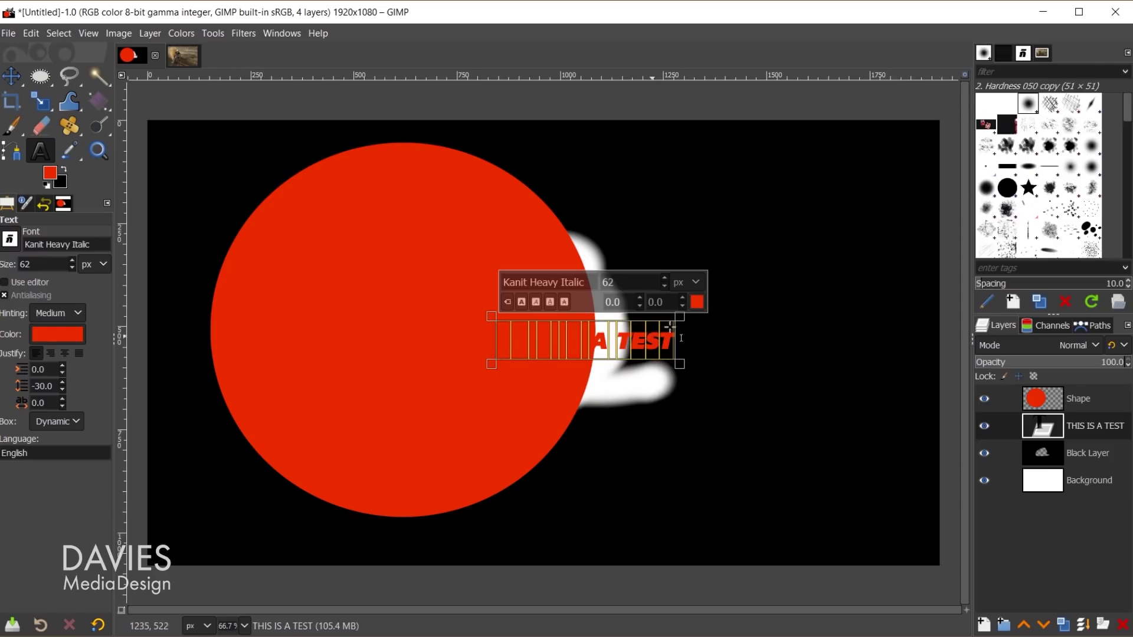
left_click(697, 302)
left_click(780, 381)
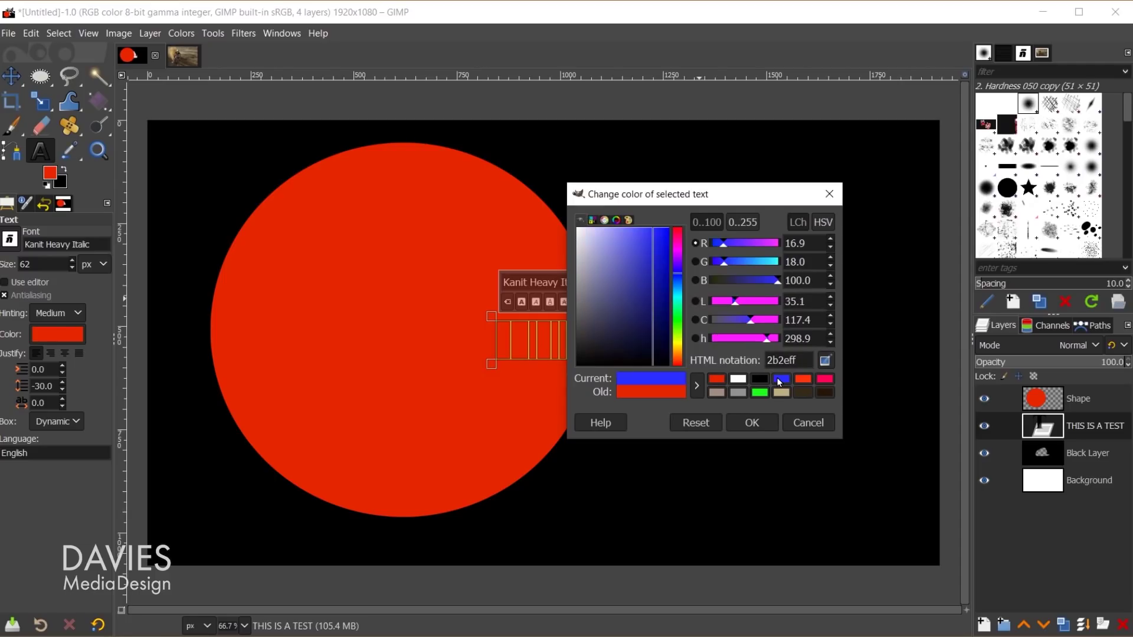
left_click(753, 423)
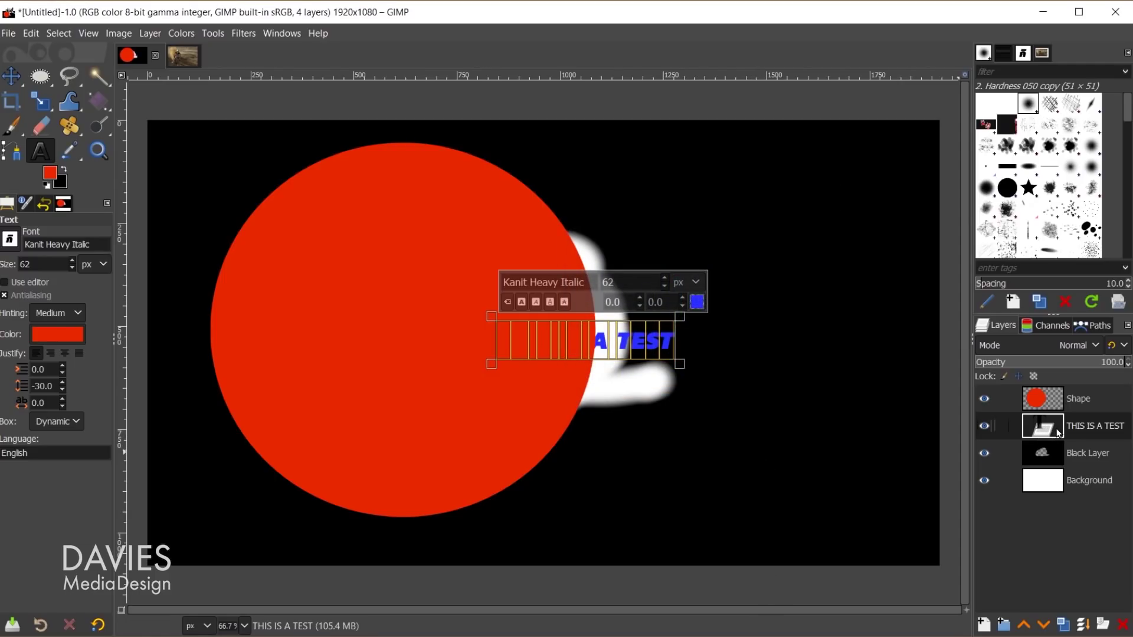
Move the THIS IS A TEST layer to the top of the stack and then directly below Black Layer.
left_click_drag(1057, 432, 1057, 395)
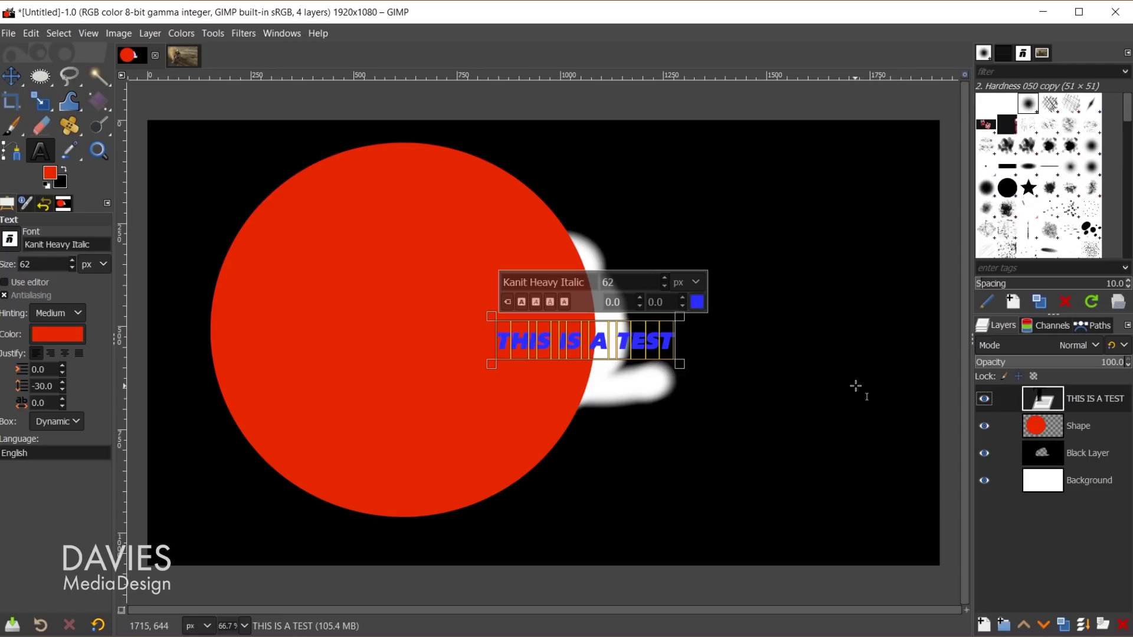
left_click_drag(1053, 396, 1061, 467)
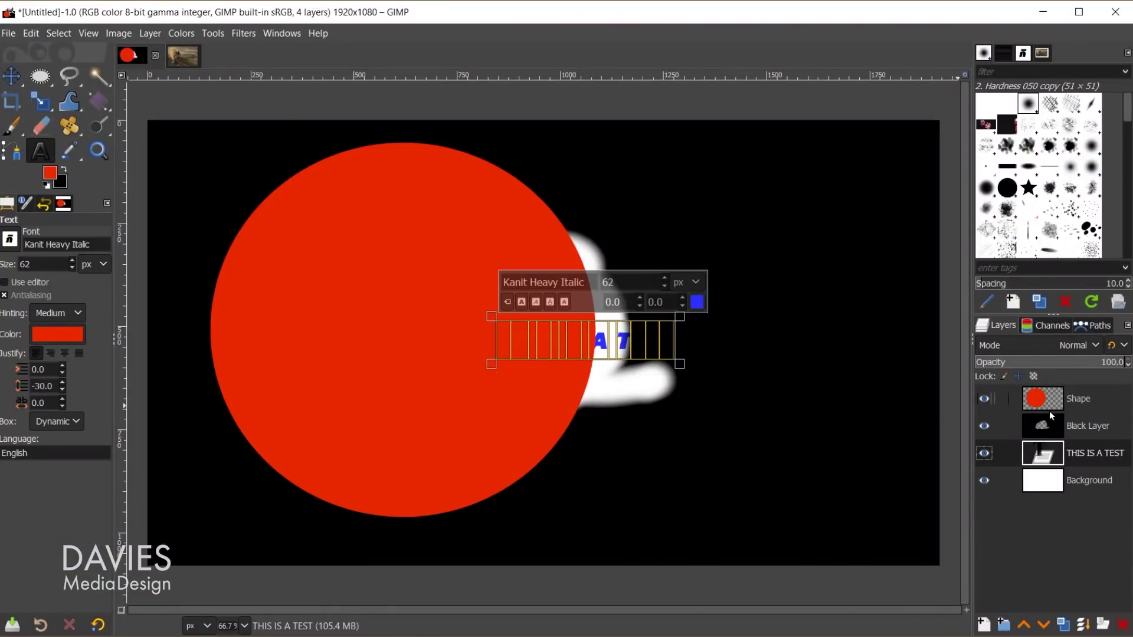
Copy the layer of the motocross photo extreme-4488462 into the untitled composition, directly below Black Layer.
left_click(179, 58)
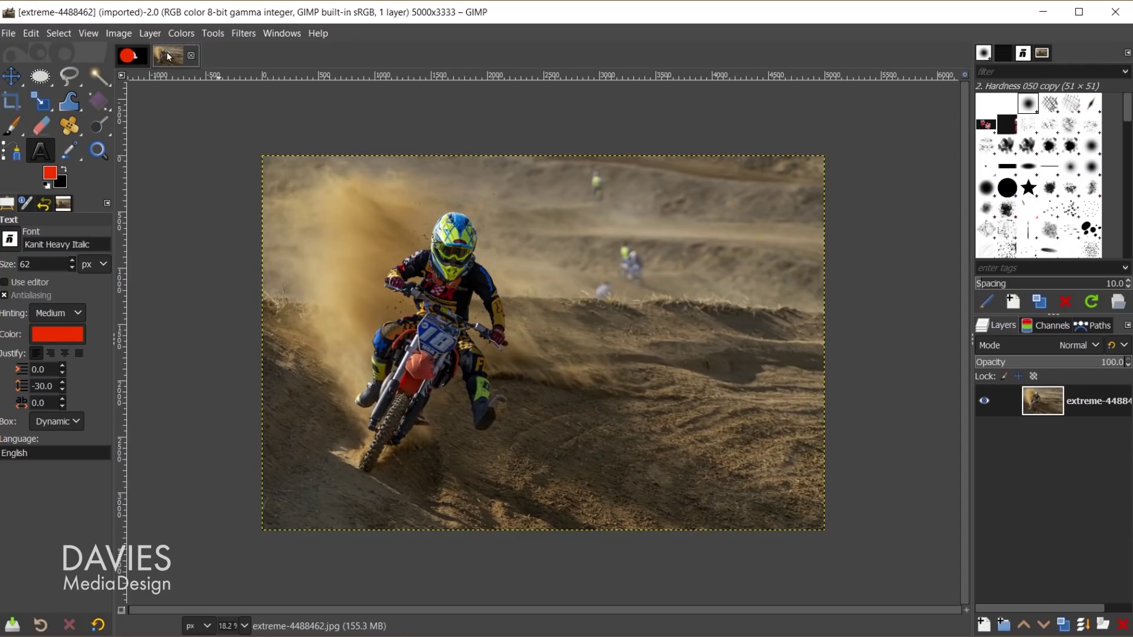
left_click(130, 56)
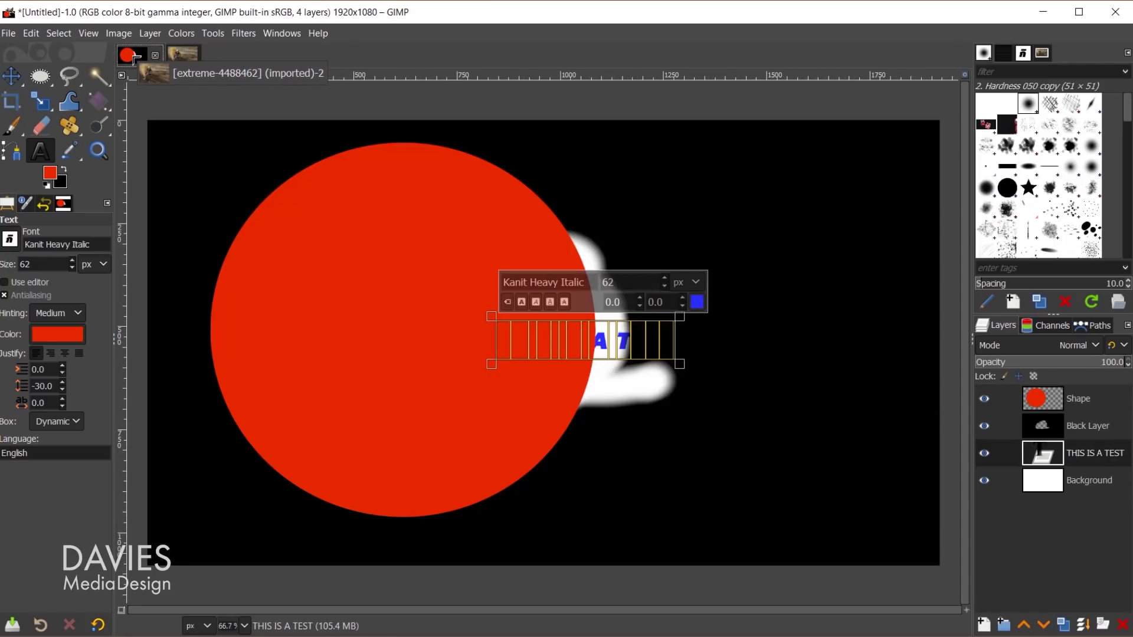
left_click_drag(131, 57, 459, 289)
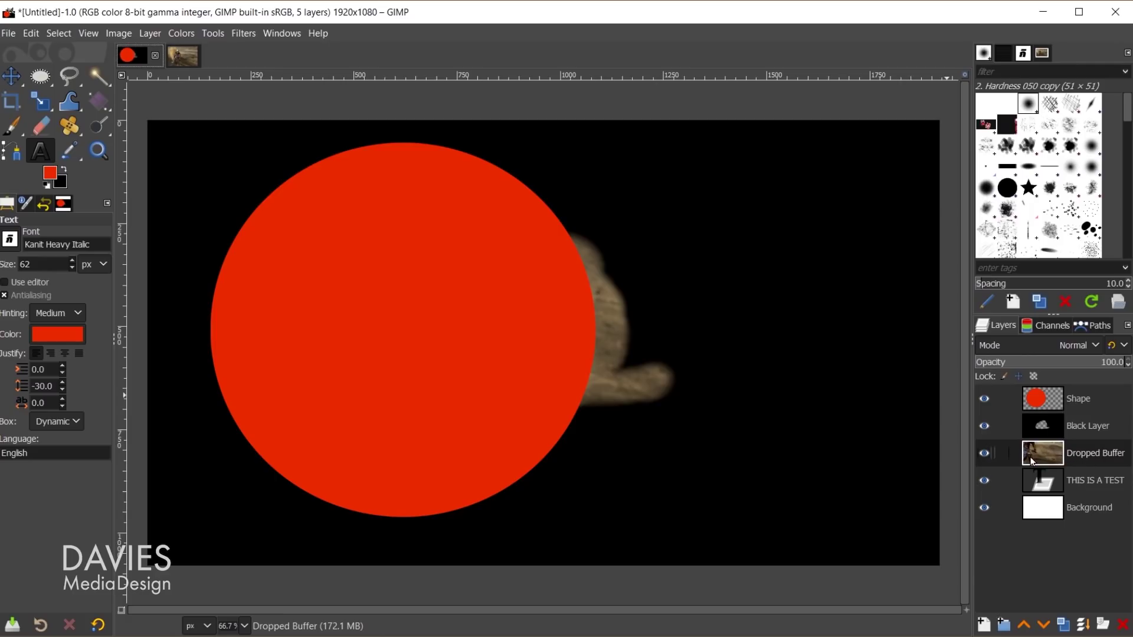
Revisit the motocross photo, return to the untitled composition, and move the THIS IS A TEST layer to the top of the stack.
left_click(180, 58)
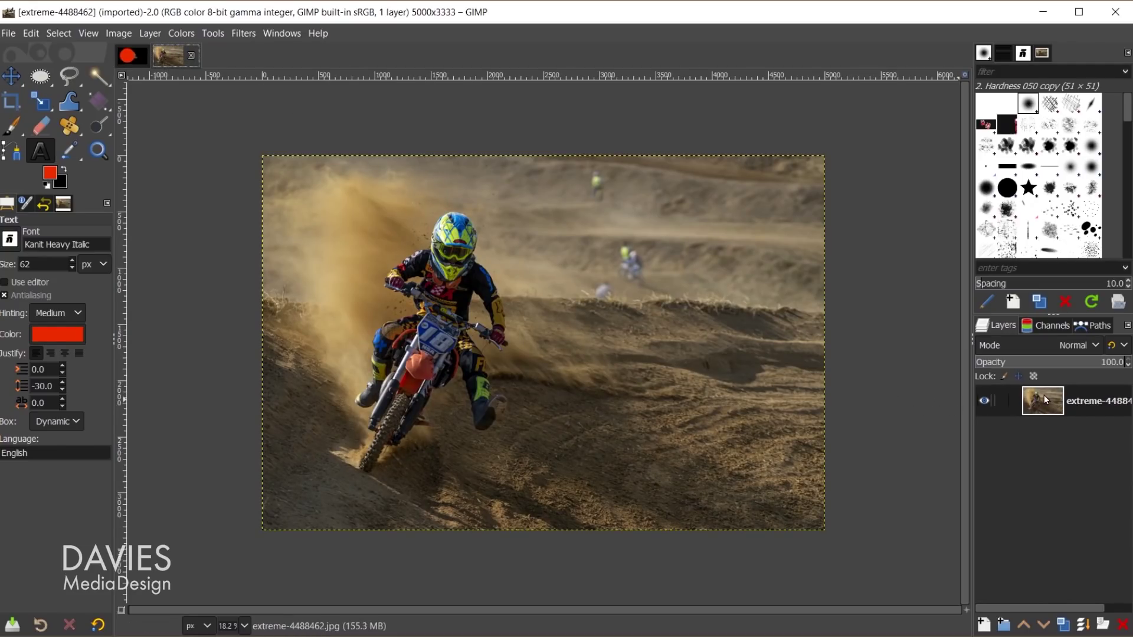
left_click_drag(1046, 414, 226, 101)
left_click(129, 56)
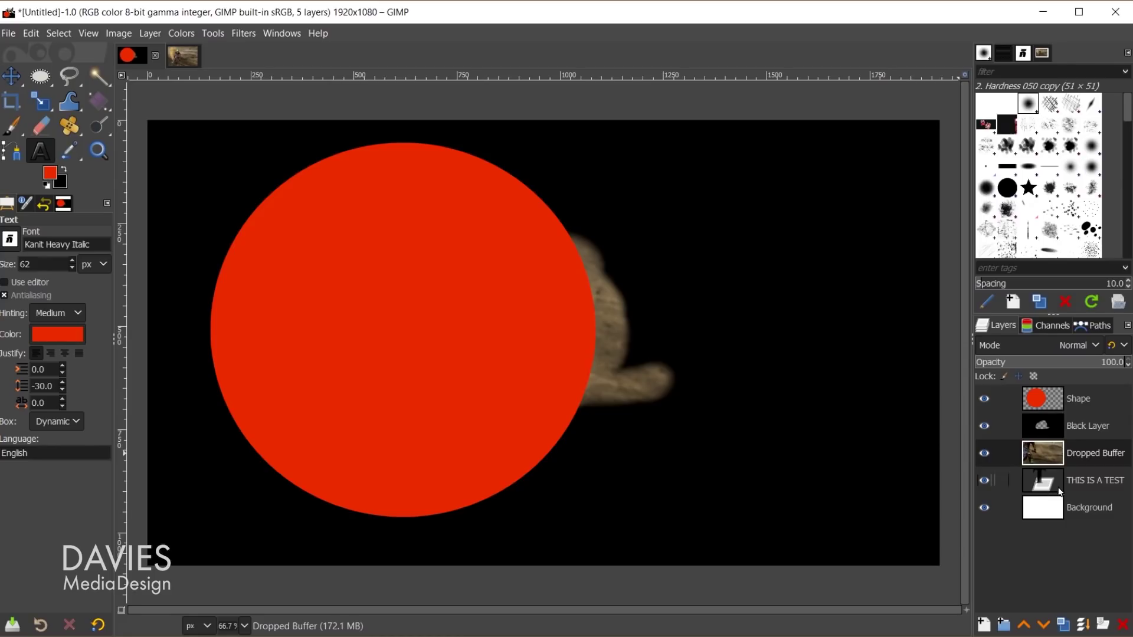
left_click_drag(1046, 483, 1046, 394)
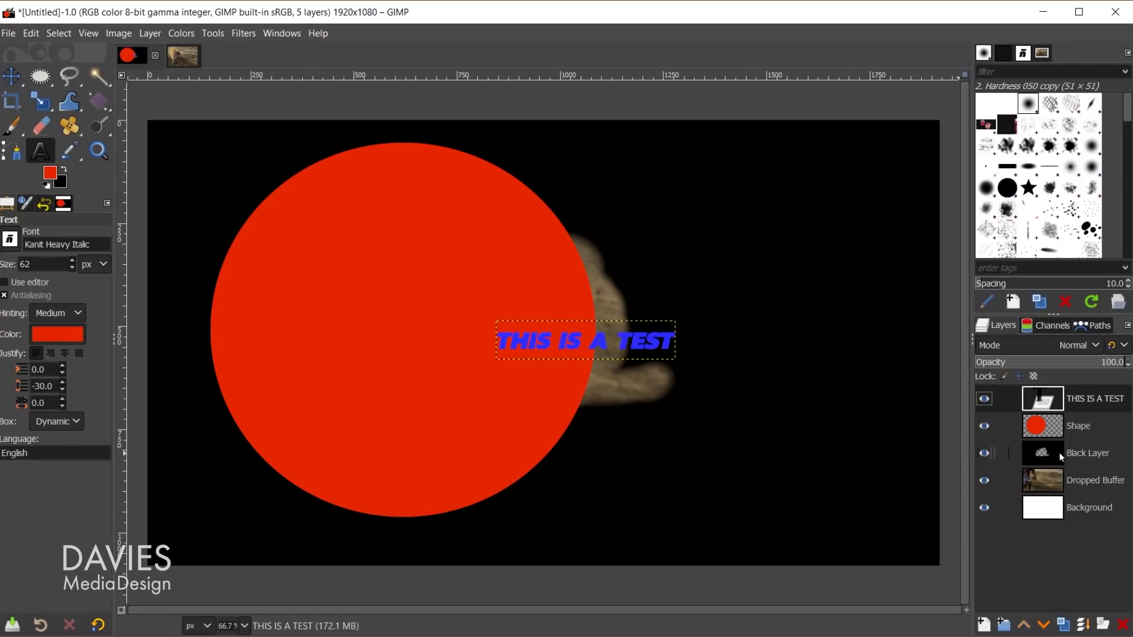
Move the Dropped Buffer layer to the top of the stack and bring its full layer boundary into view.
left_click_drag(1050, 484, 1056, 397)
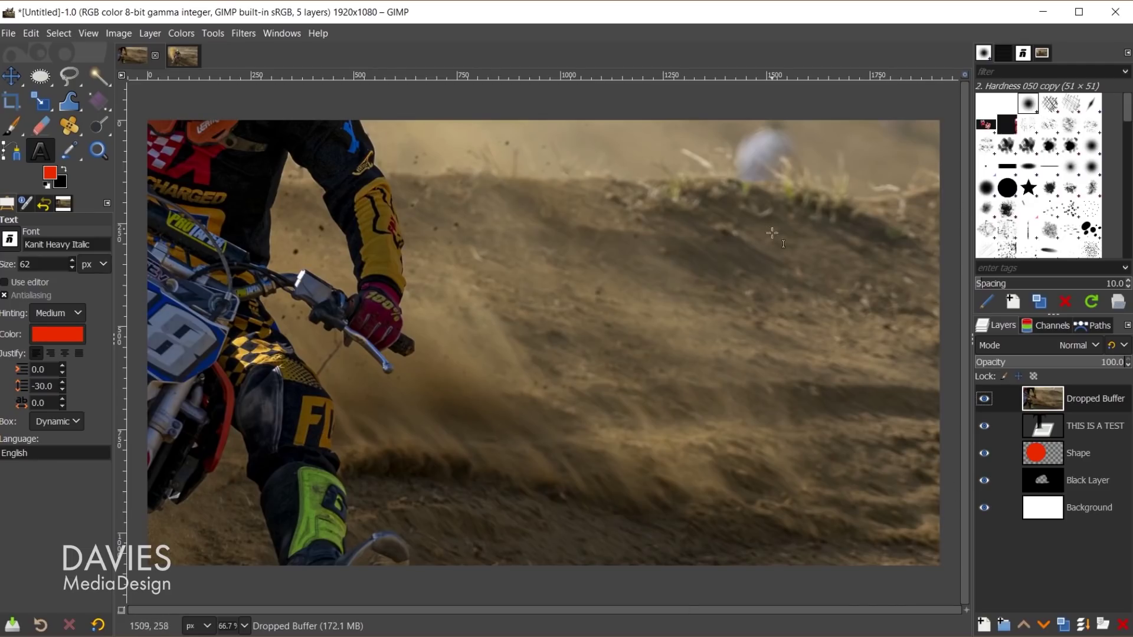
scroll(829, 514, "down", 3, "ctrl")
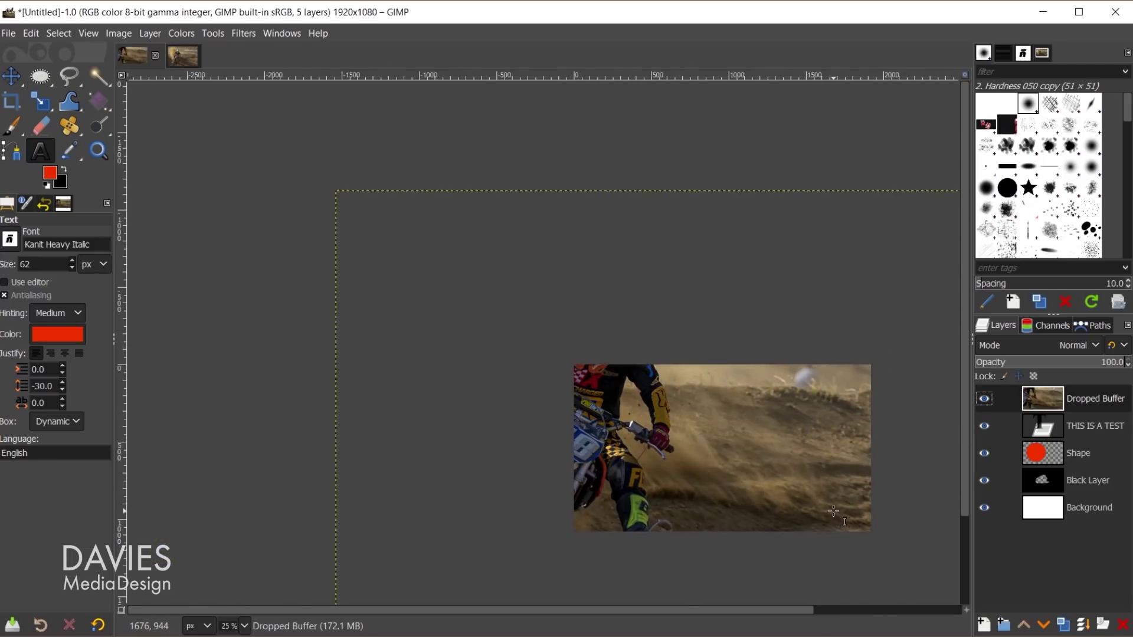
left_click(822, 608)
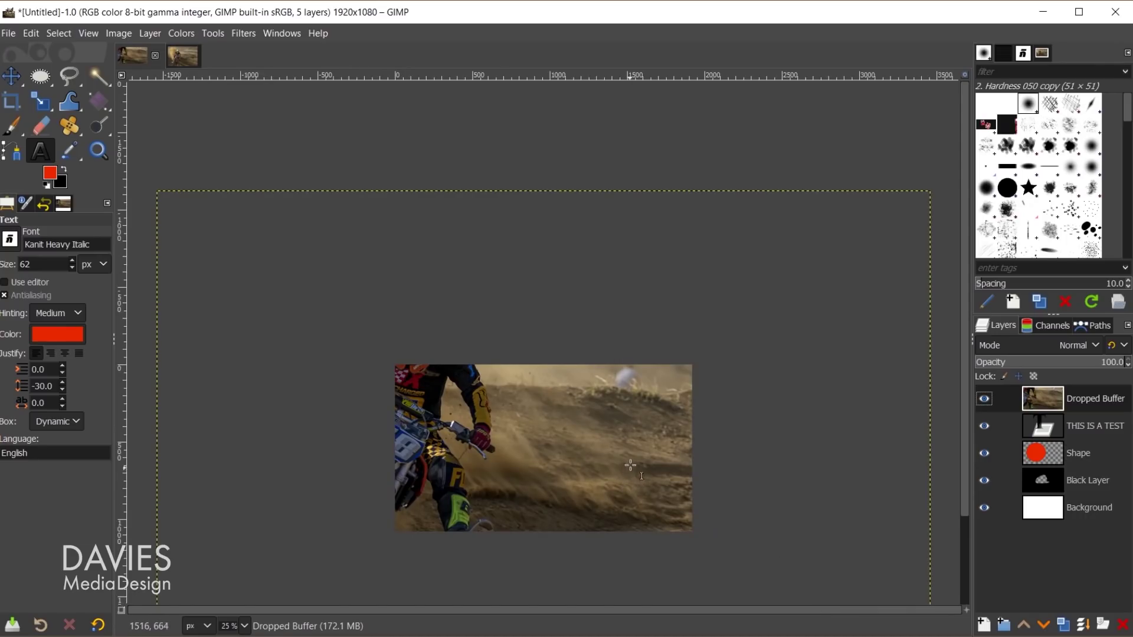
scroll(690, 397, "down", 2)
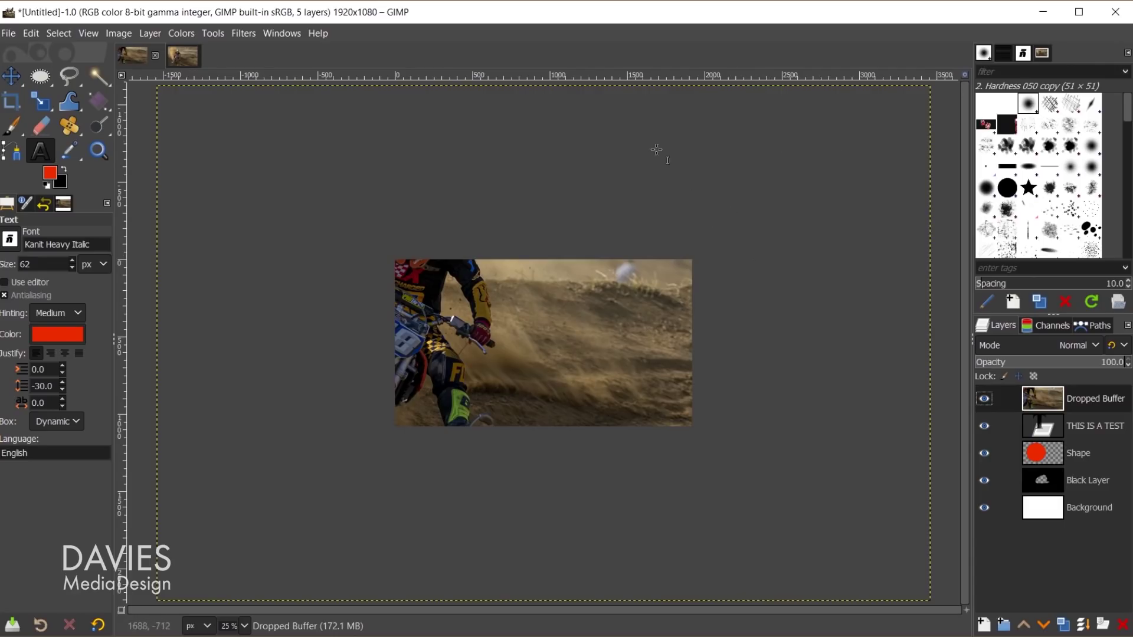
Reposition the Dropped Buffer photo so the rider's helmet, upper body and the number plate fall inside the canvas.
key("m")
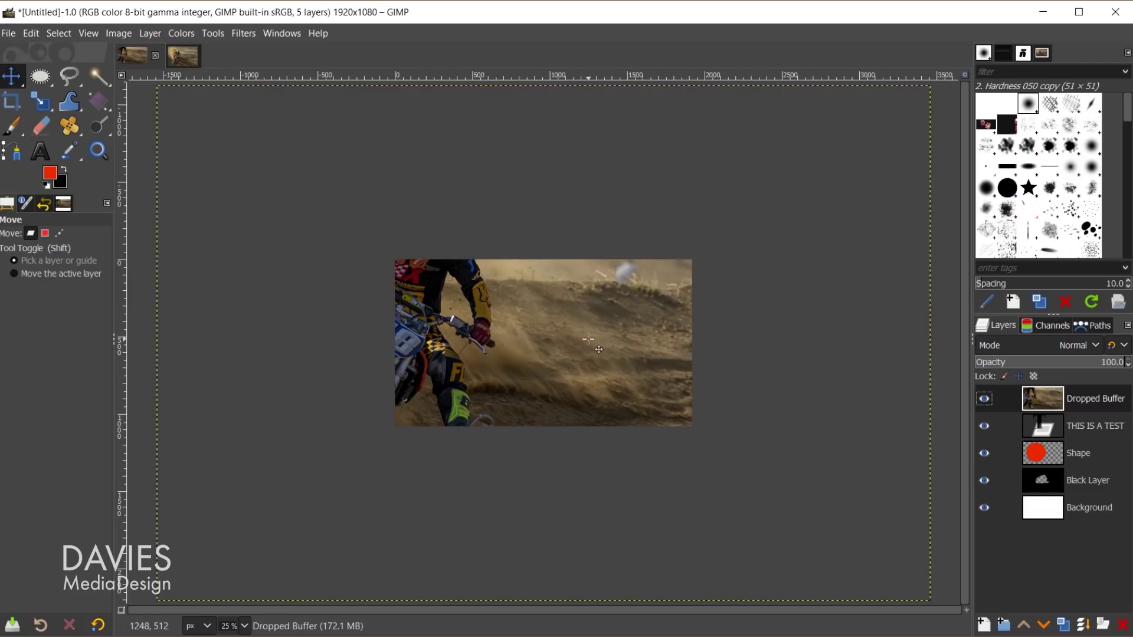
left_click_drag(572, 329, 648, 410)
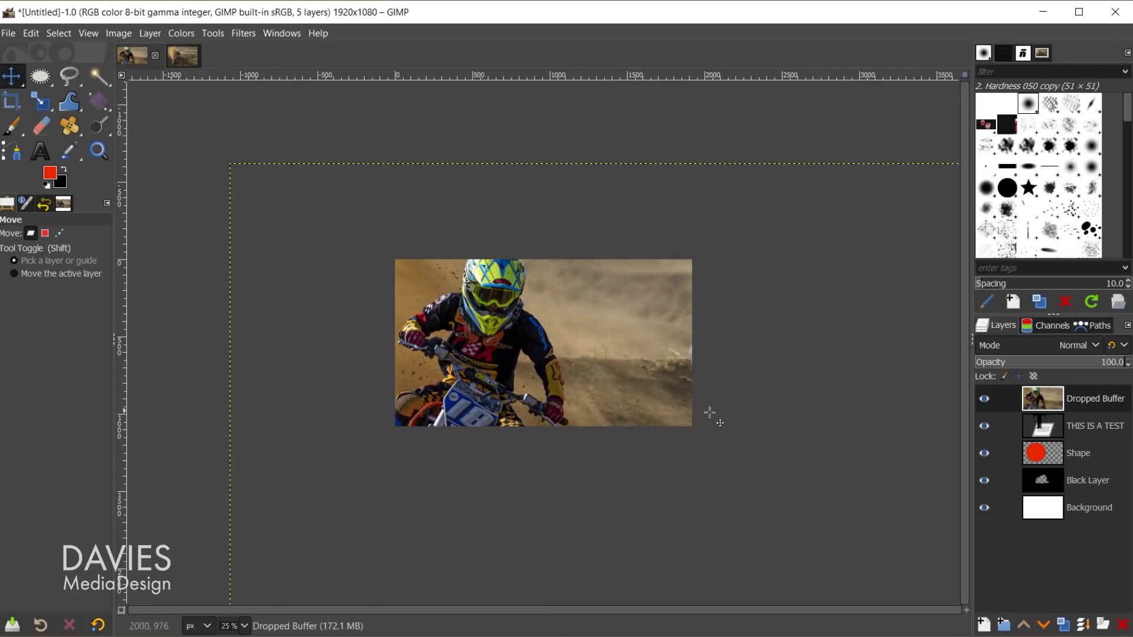
mouse_move(848, 344)
left_mouse_down()
mouse_move(852, 354)
mouse_move(832, 329)
mouse_move(850, 331)
left_mouse_up()
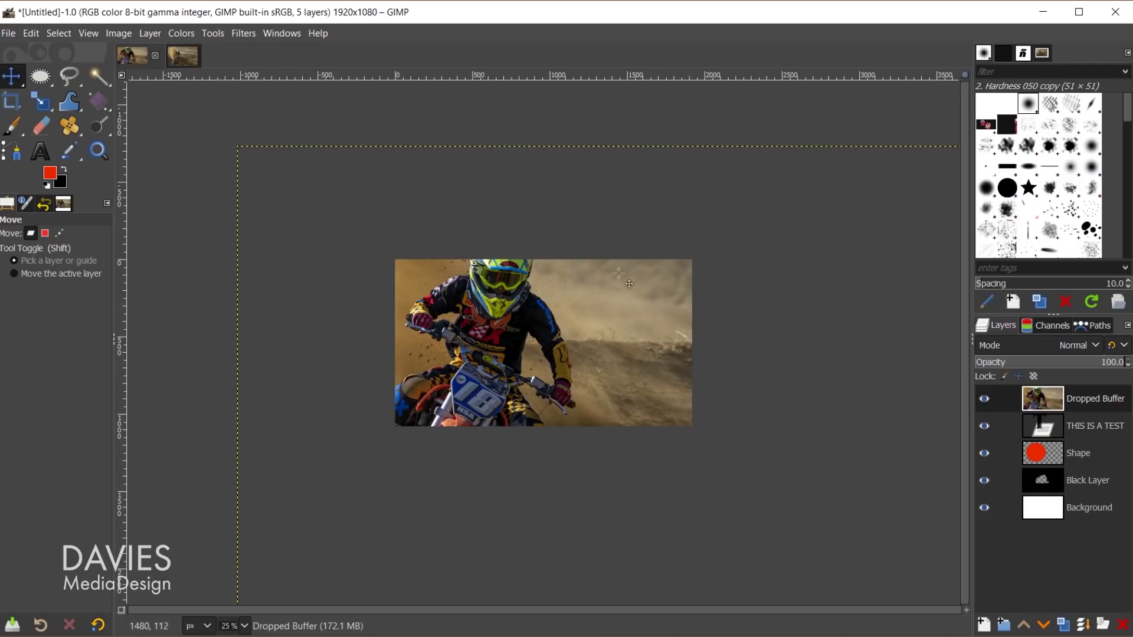
Turn on Show All and examine the parts of the motocross photo that extend beyond the canvas boundary.
left_click(90, 34)
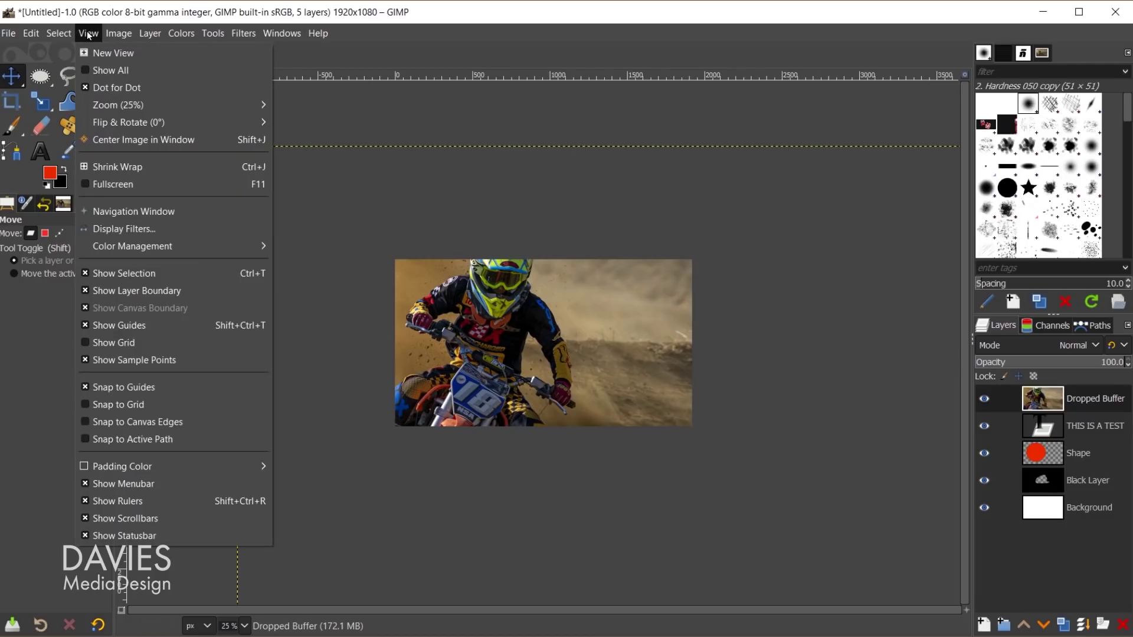
left_click(112, 69)
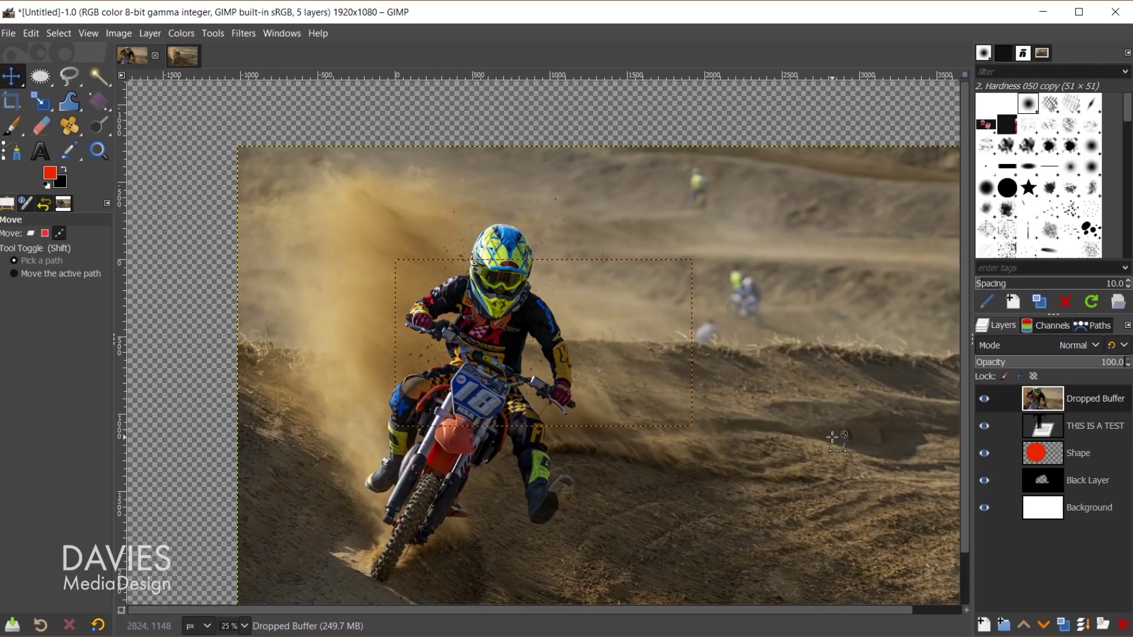
scroll(844, 439, "down", 2, "ctrl")
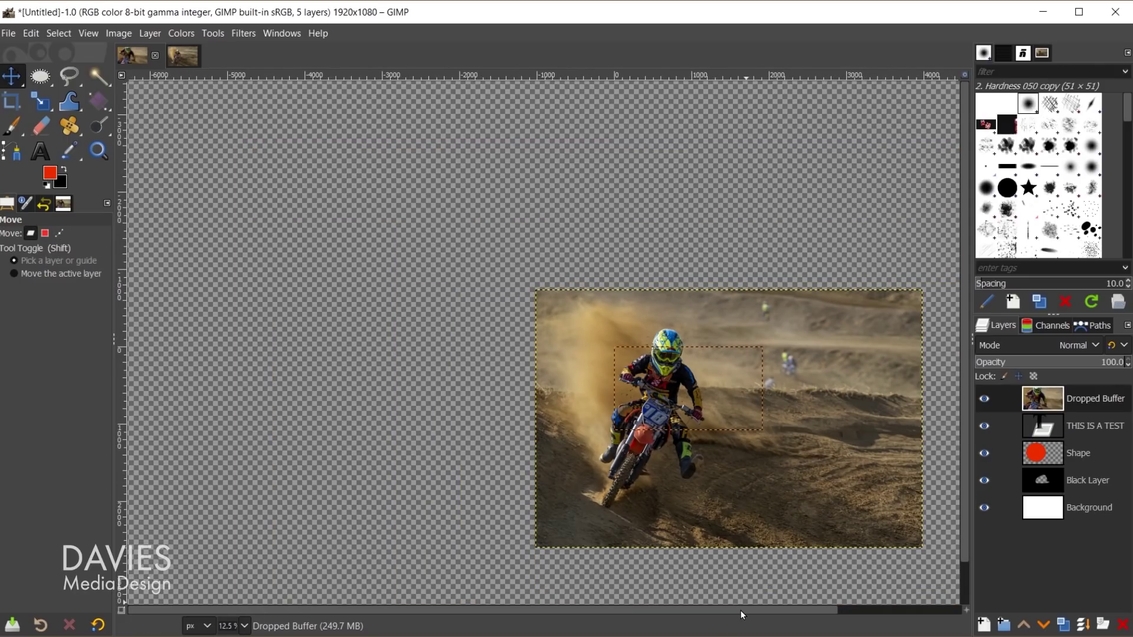
scroll(743, 615, "right", 3)
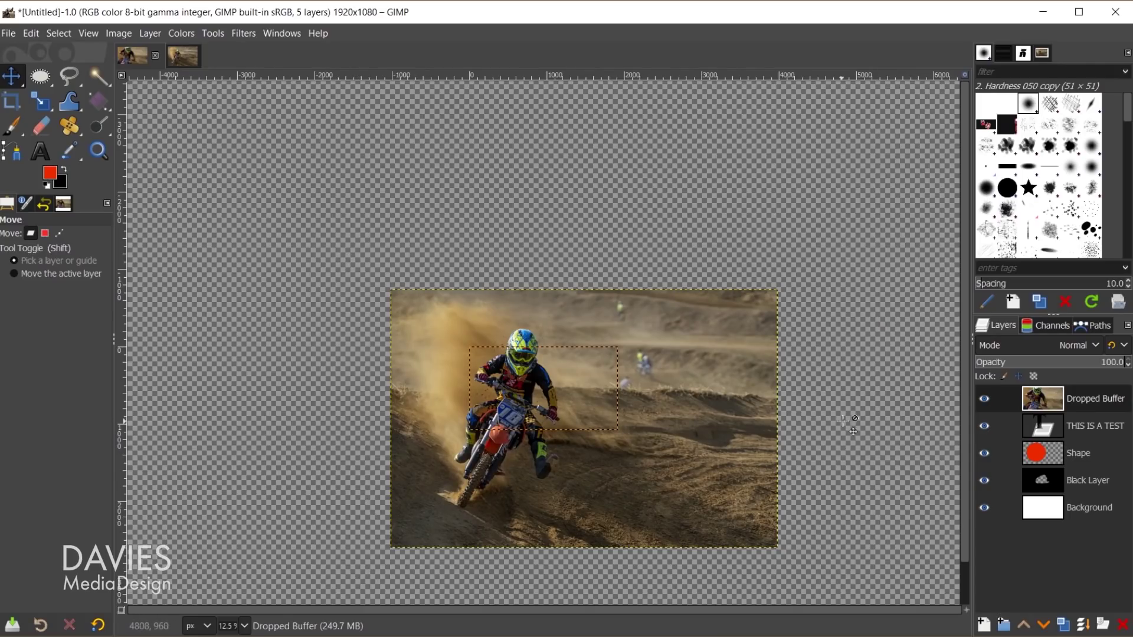
scroll(856, 490, "down", 3, "ctrl")
scroll(837, 484, "down", 2)
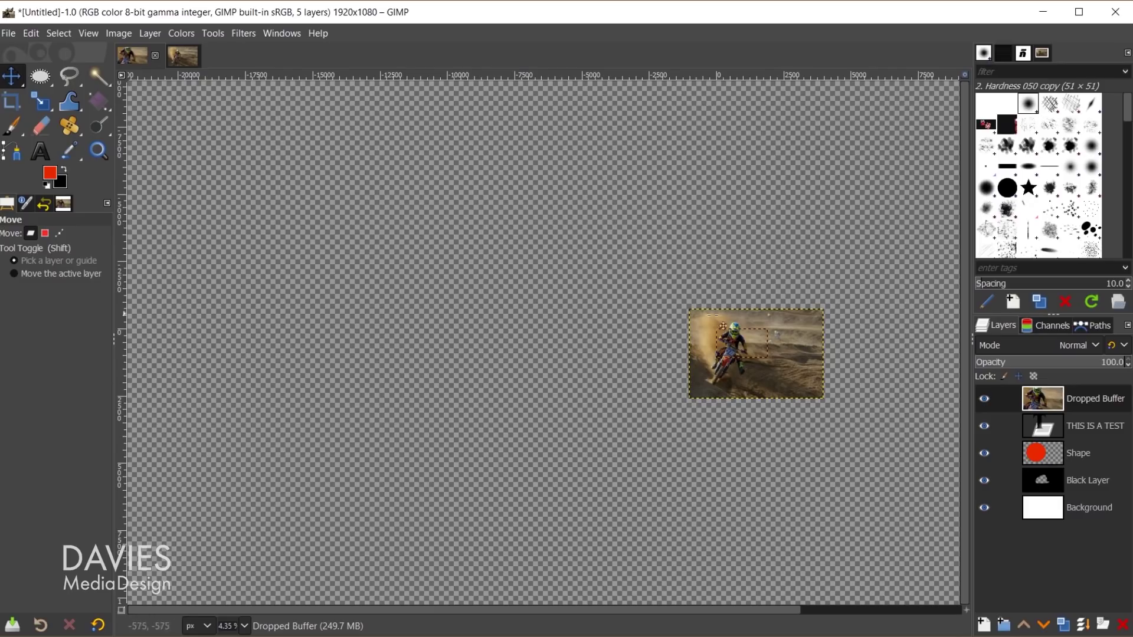
scroll(808, 357, "up", 2, "ctrl")
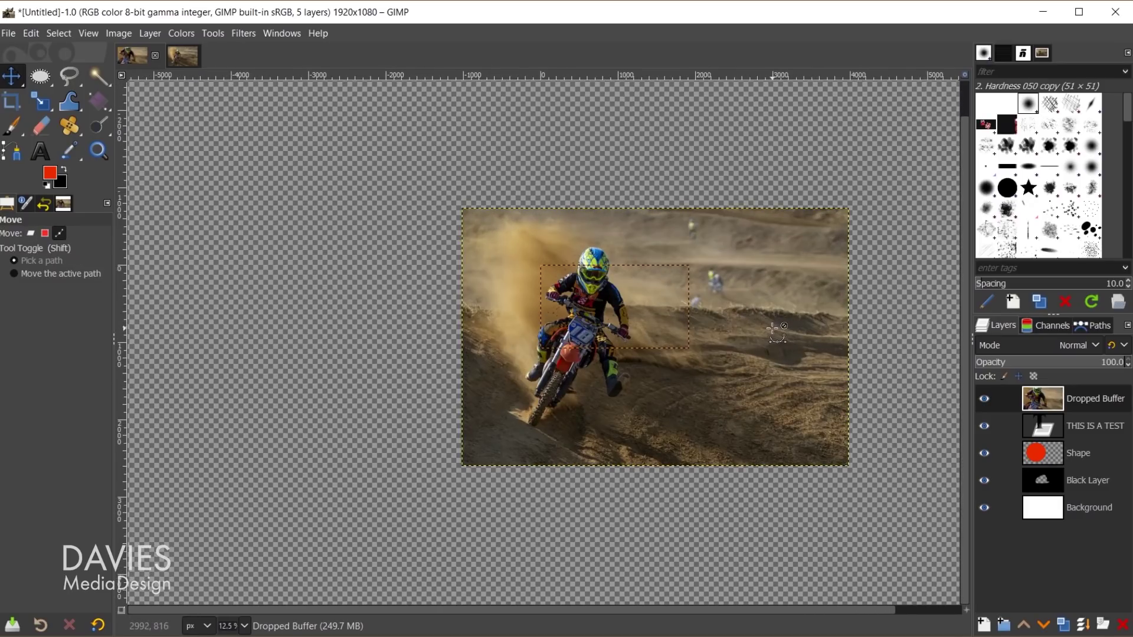
scroll(773, 329, "up", 1, "ctrl")
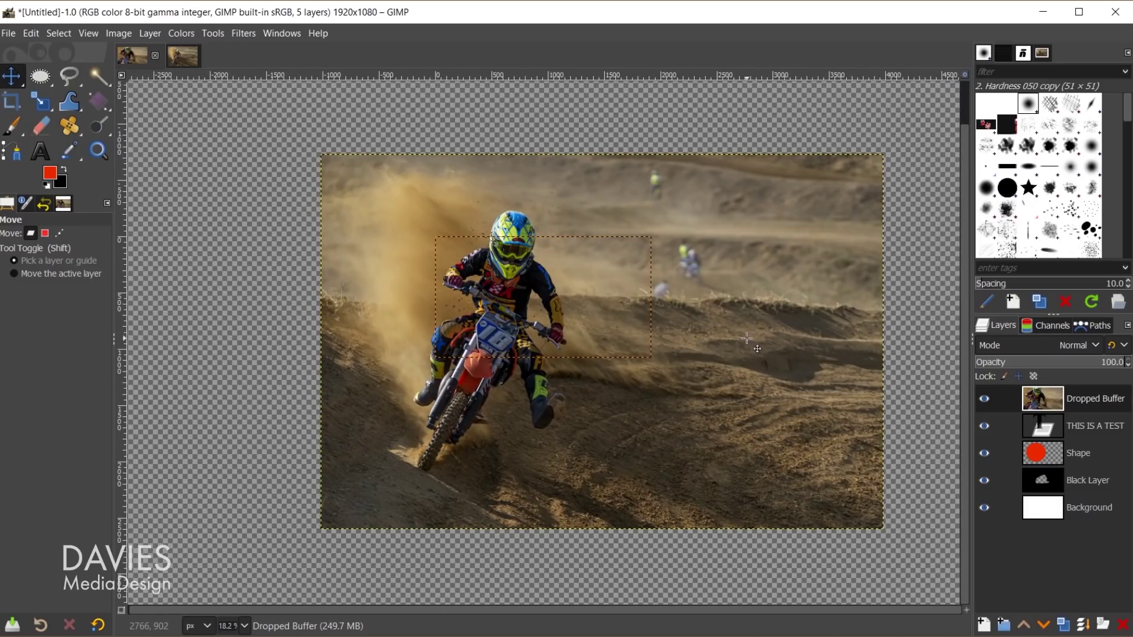
Shift the Dropped Buffer photo so the rider sits in the left part of the canvas, and turn off Show All.
left_click_drag(761, 342, 788, 350)
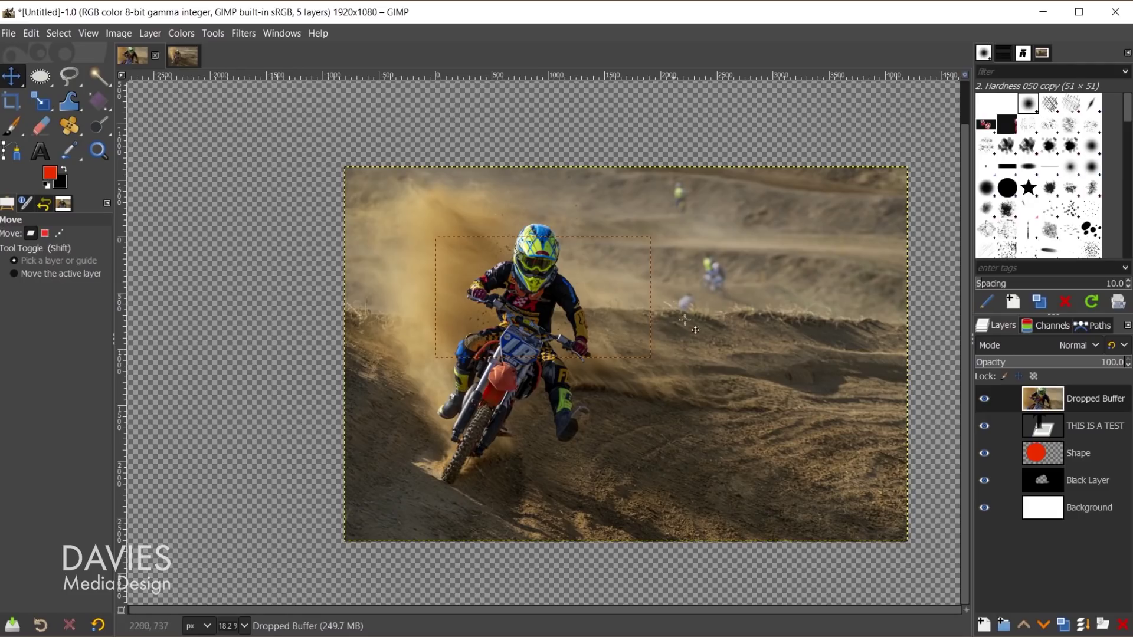
left_click_drag(863, 371, 789, 371)
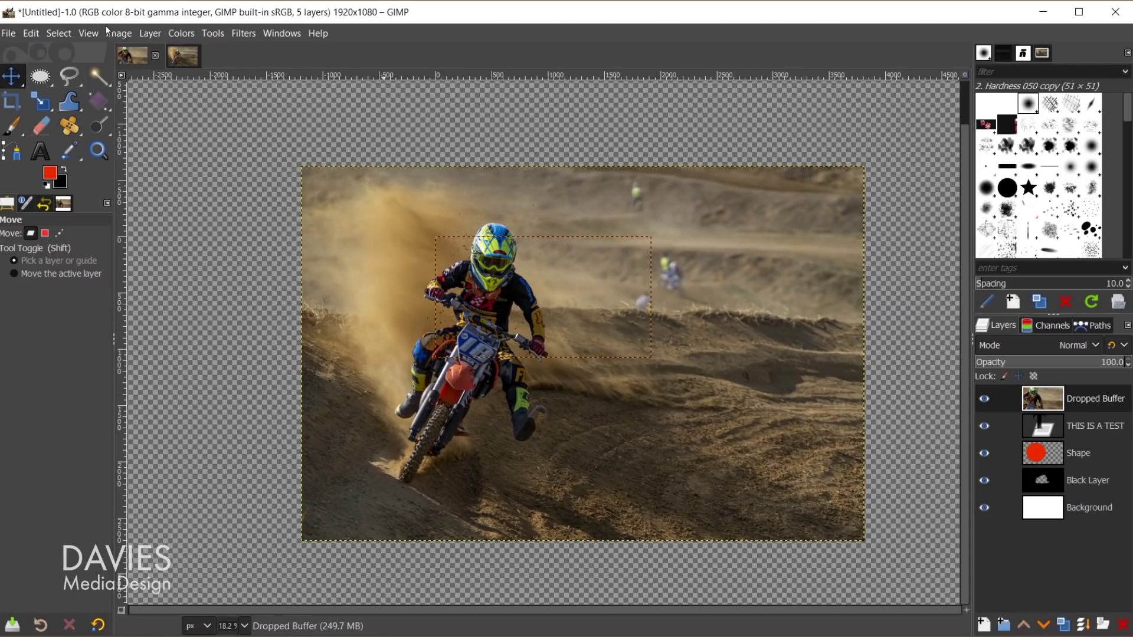
left_click(87, 33)
left_click(103, 72)
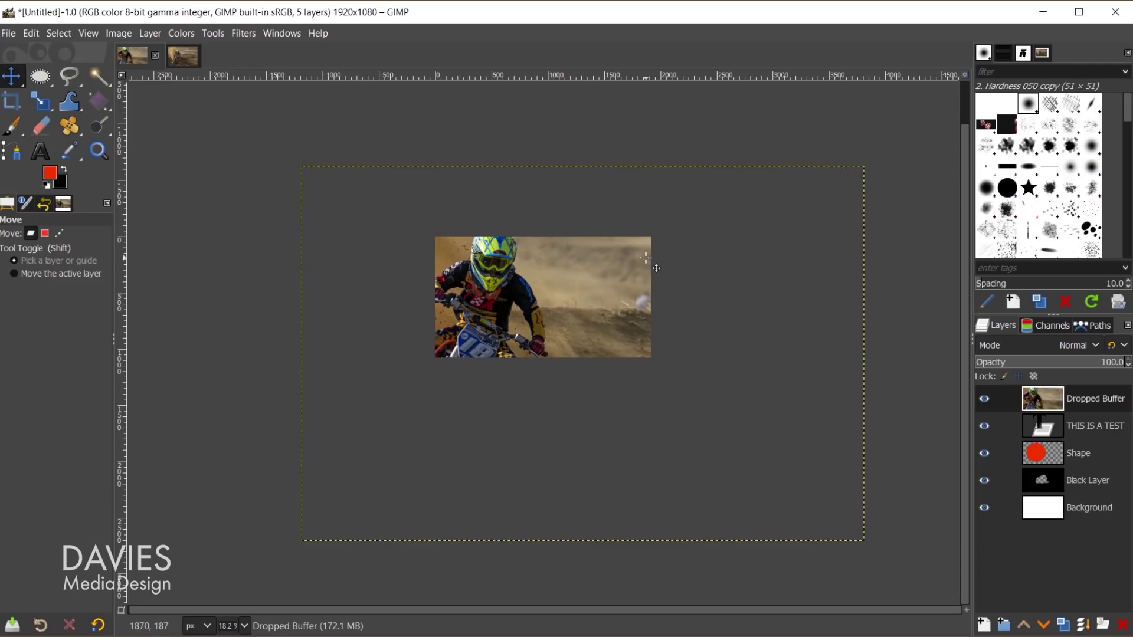
Resize the Dropped Buffer layer to the image size, turn on Show All and move the cropped photo up and to the right.
left_click(146, 36)
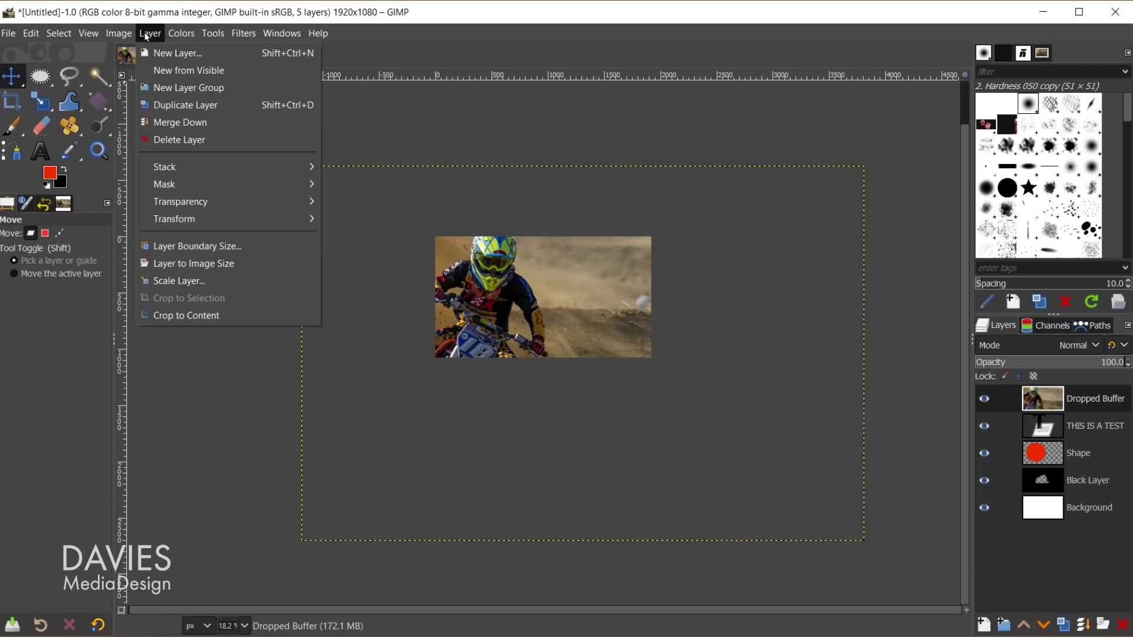
left_click(197, 264)
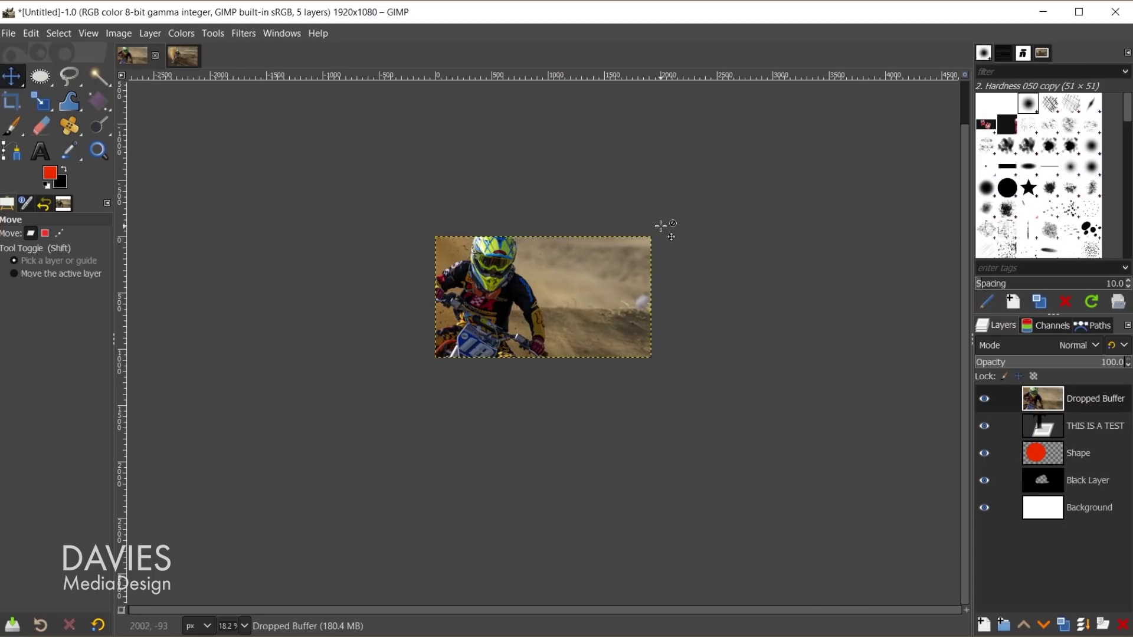
left_click(95, 31)
left_click(108, 70)
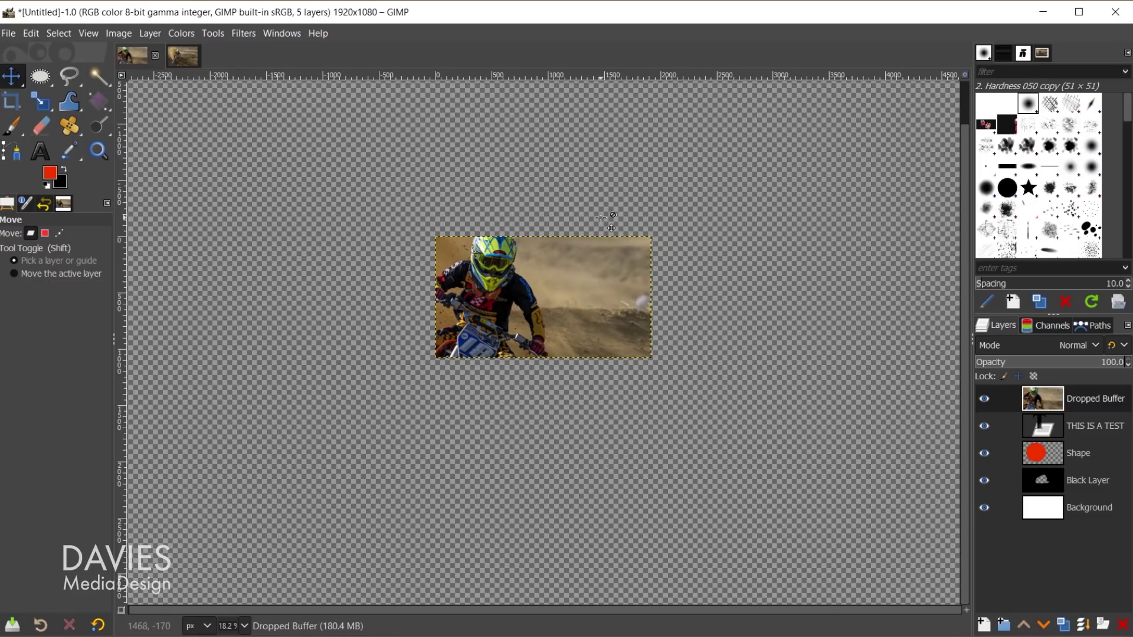
left_click_drag(504, 288, 642, 270)
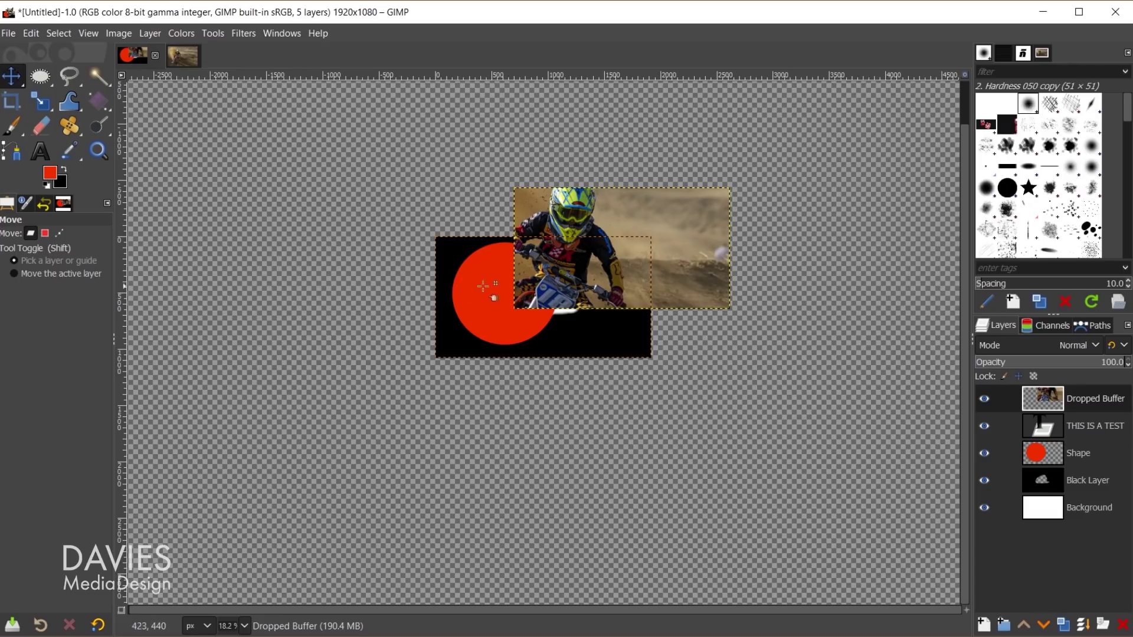
Undo the photo's last move and its resize to the image size, and turn off Show All.
key("ctrl")
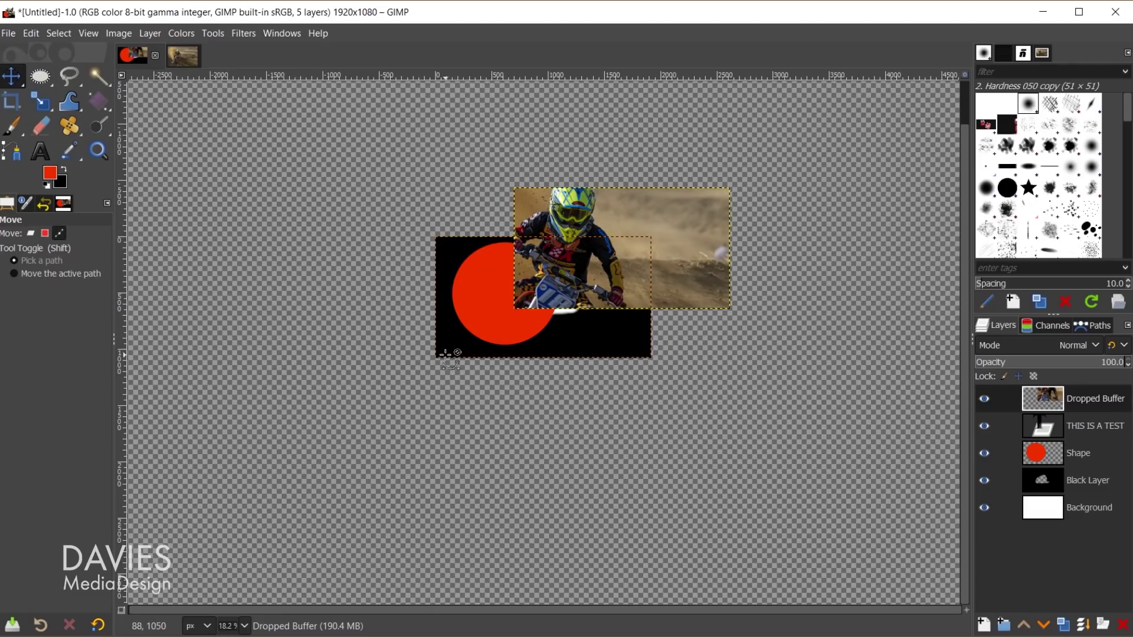
key("ctrl+z")
key("ctrl+z")
key("ctrl+z")
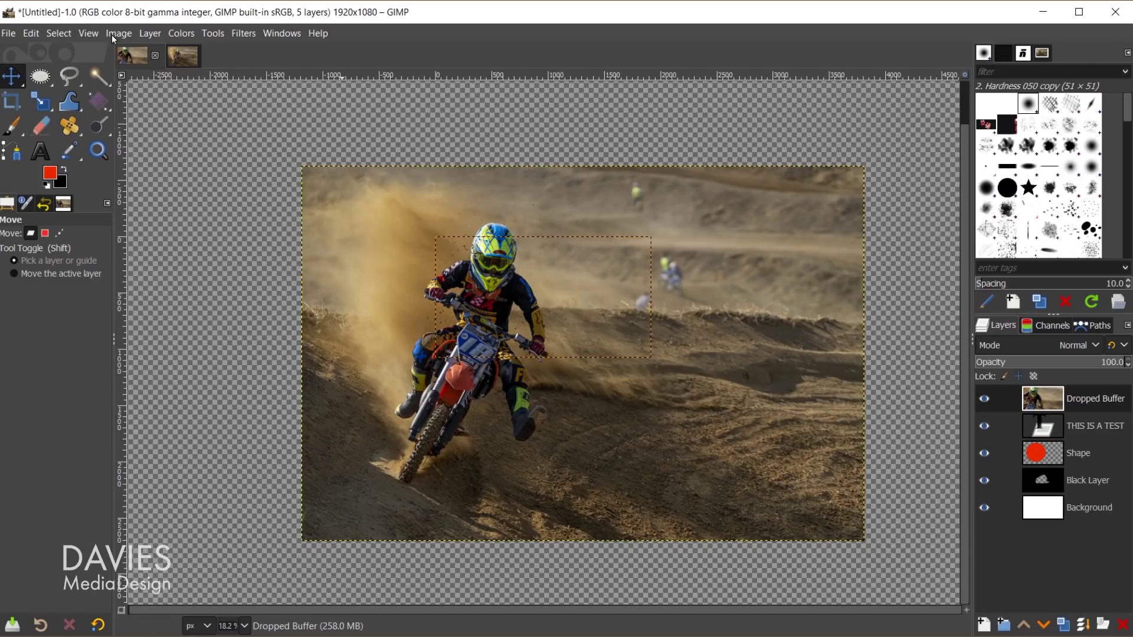
left_click(87, 36)
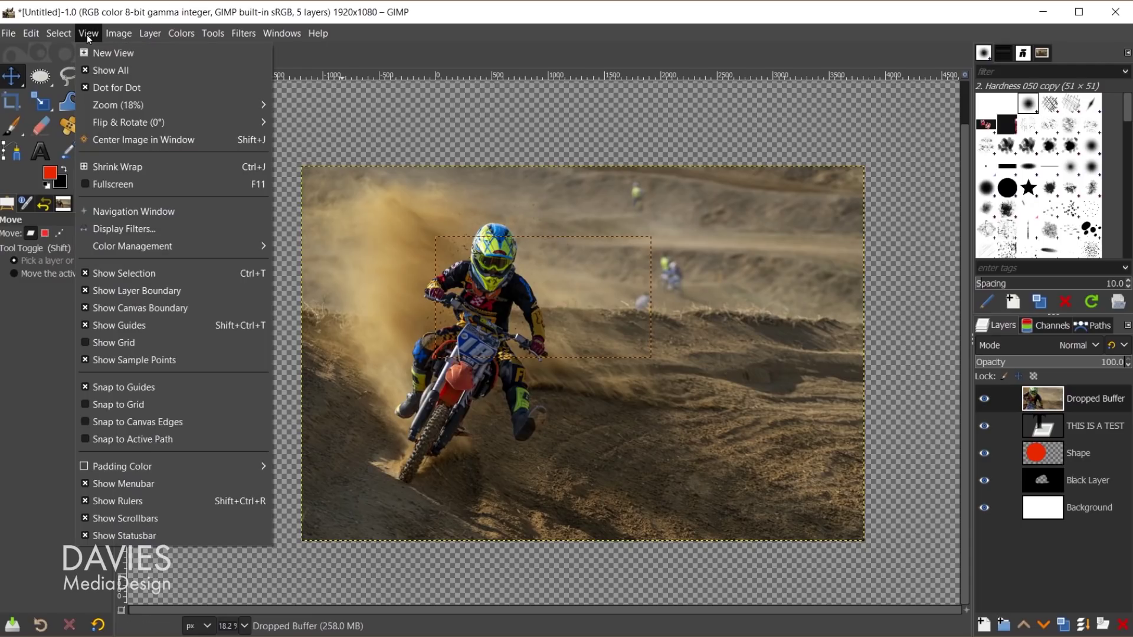
left_click(105, 70)
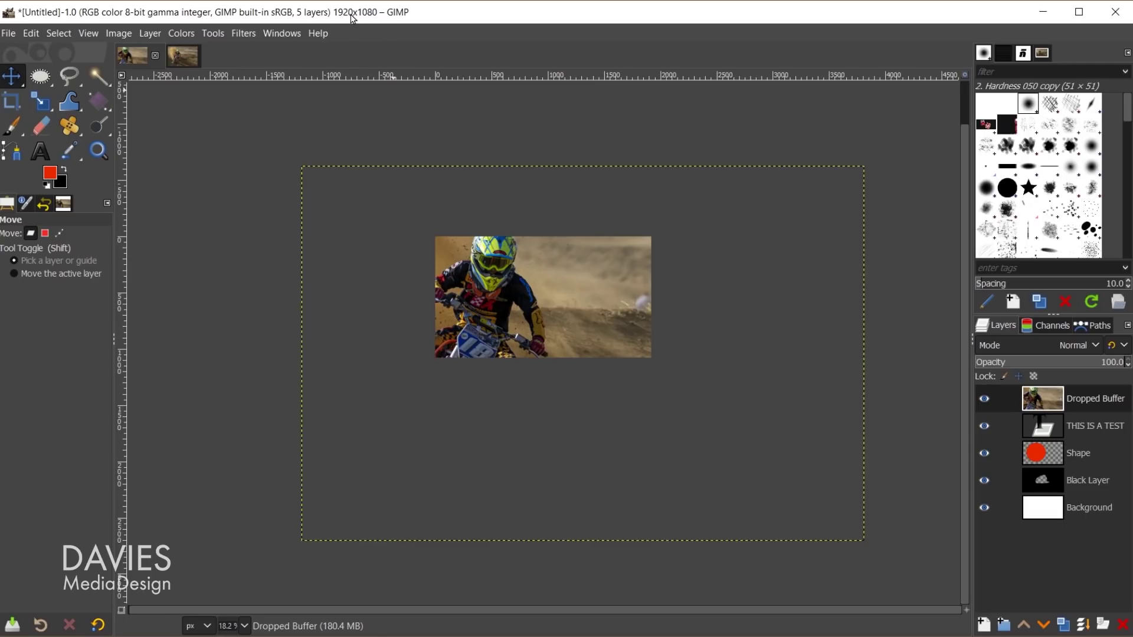
Fit the canvas to the layers and hide the Dropped Buffer layer.
left_click(121, 37)
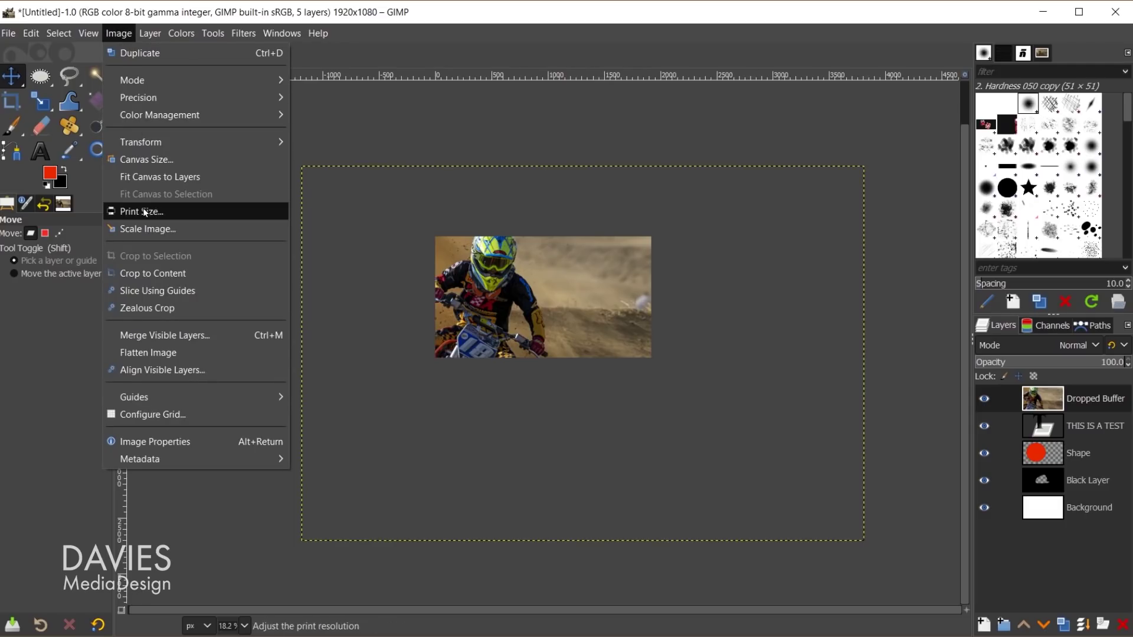
left_click(160, 178)
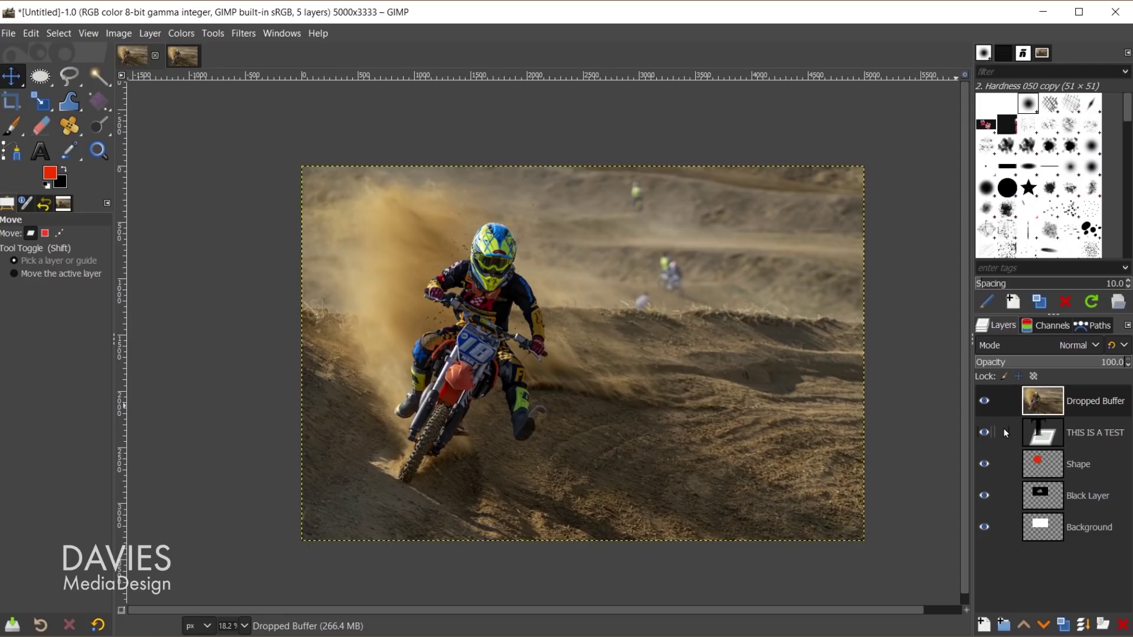
left_click(984, 401)
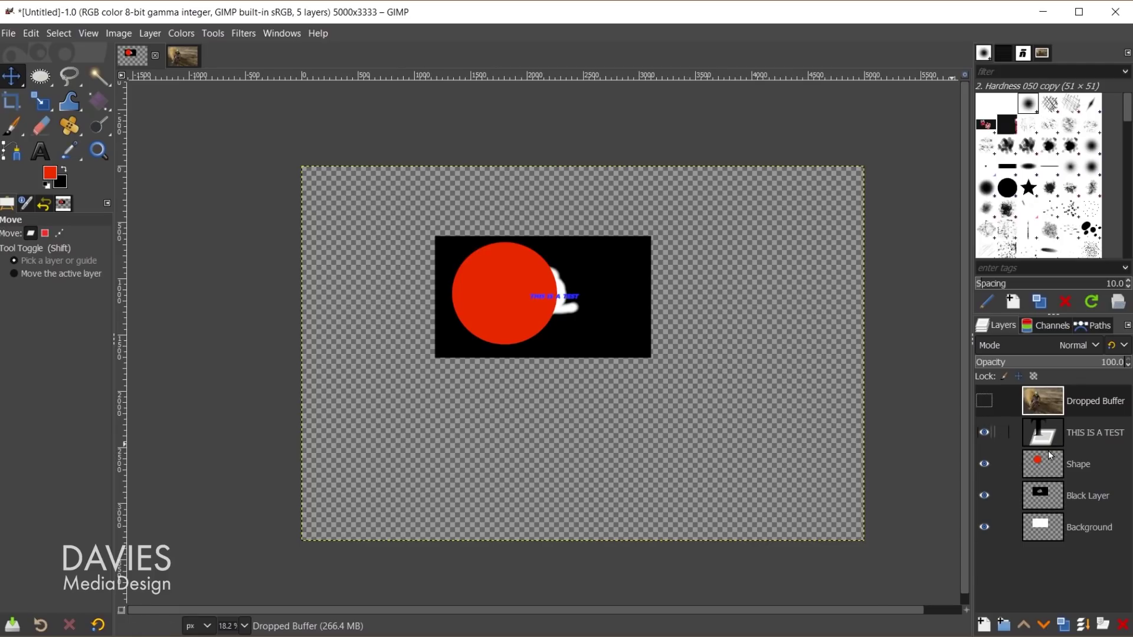
Compare the boundaries of Shape, Black Layer and Background with the canvas, and show and select the Dropped Buffer layer again.
left_click(1055, 475)
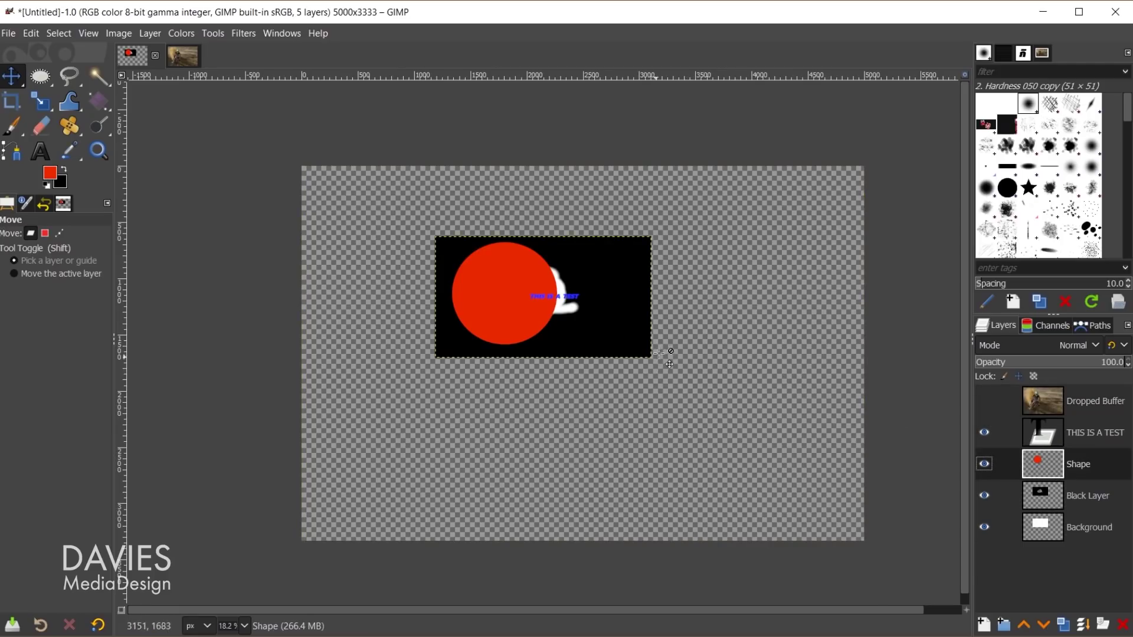
left_click(1043, 504)
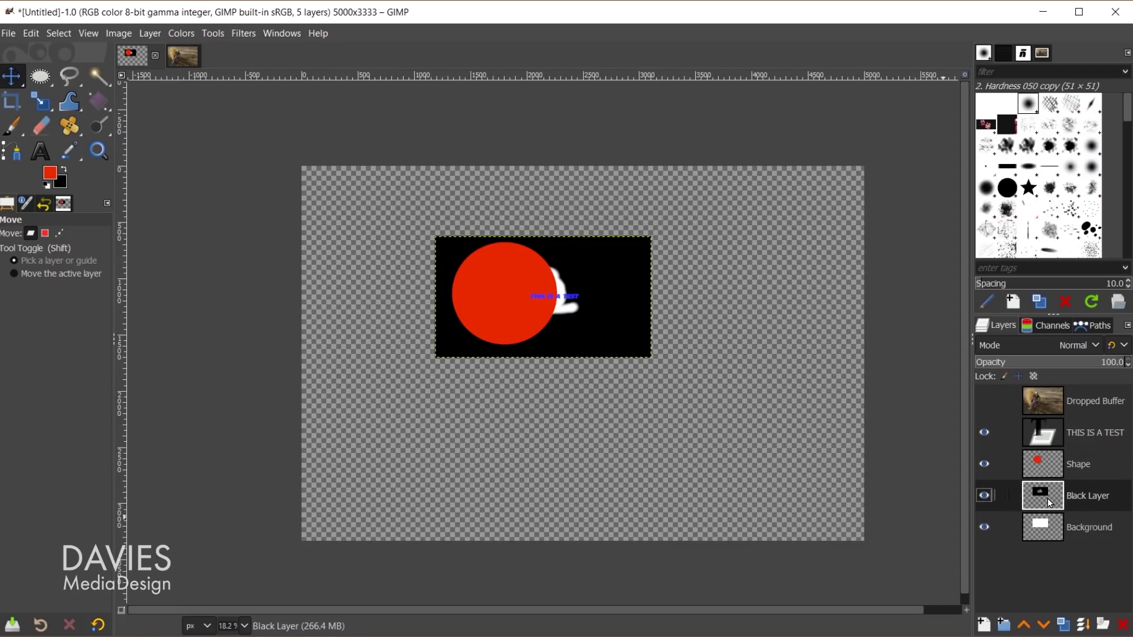
left_click(1052, 531)
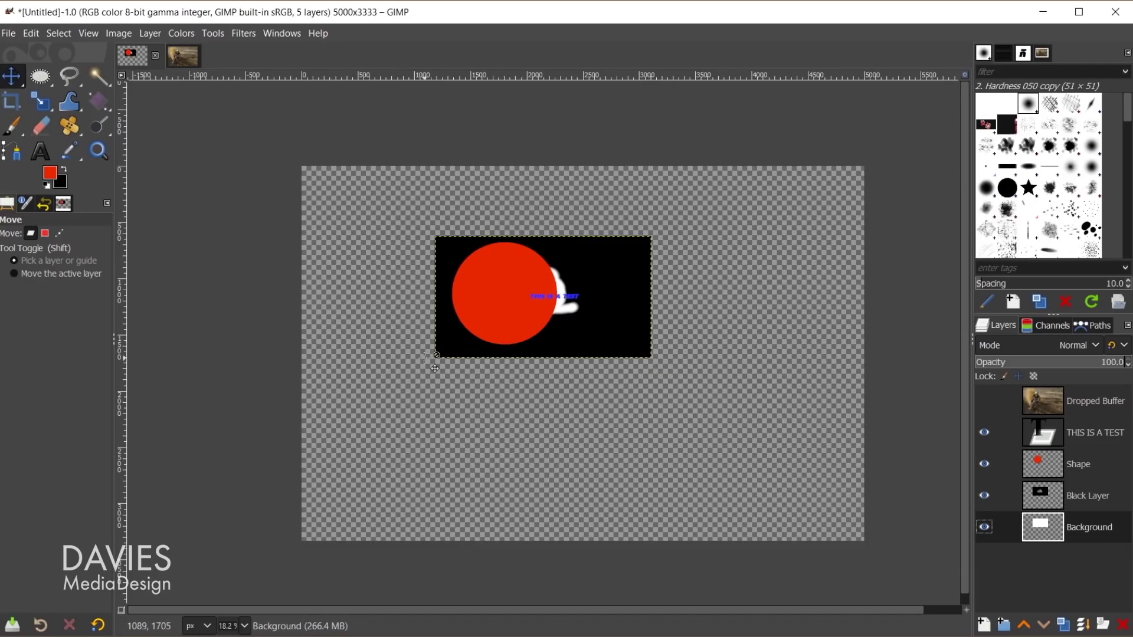
left_click(984, 401)
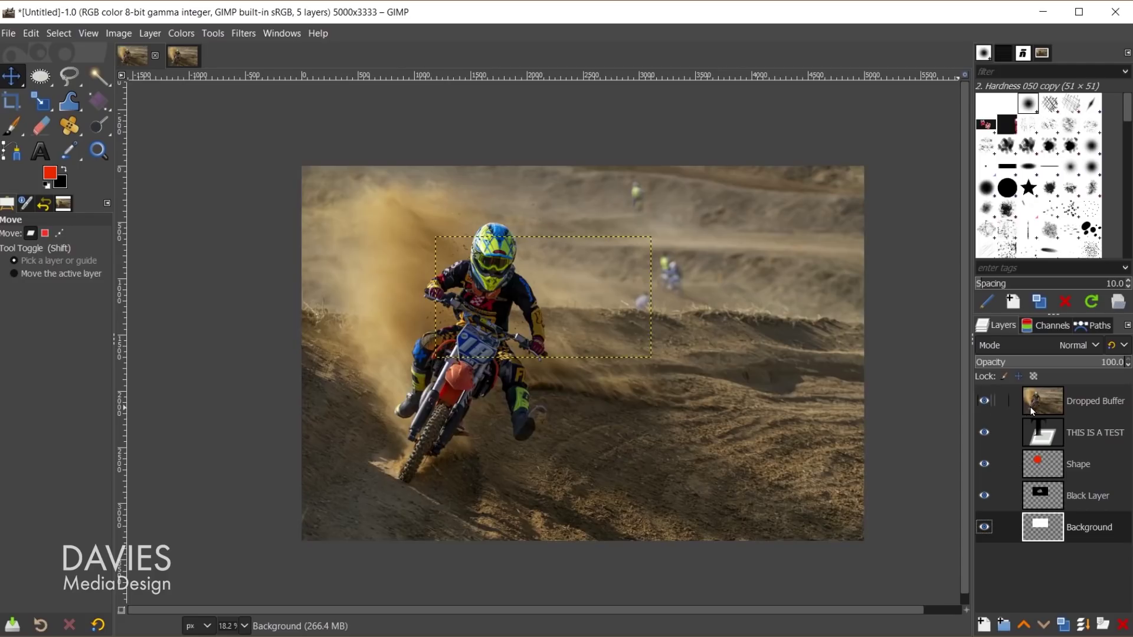
left_click(1049, 405)
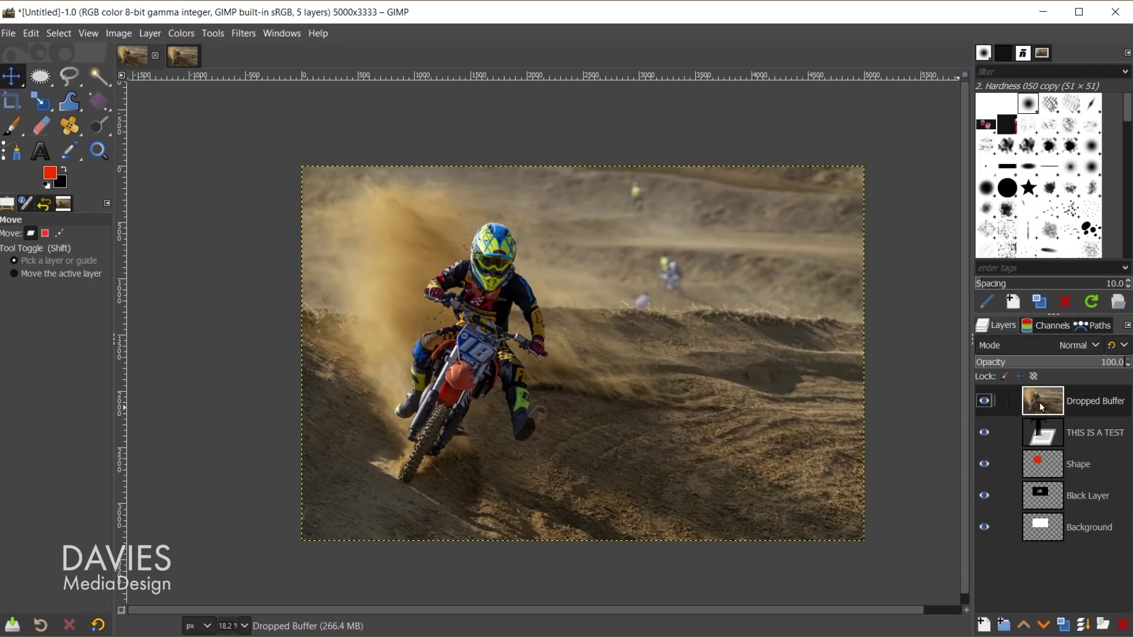
Undo fitting the canvas to the layers.
key("ctrl+z")
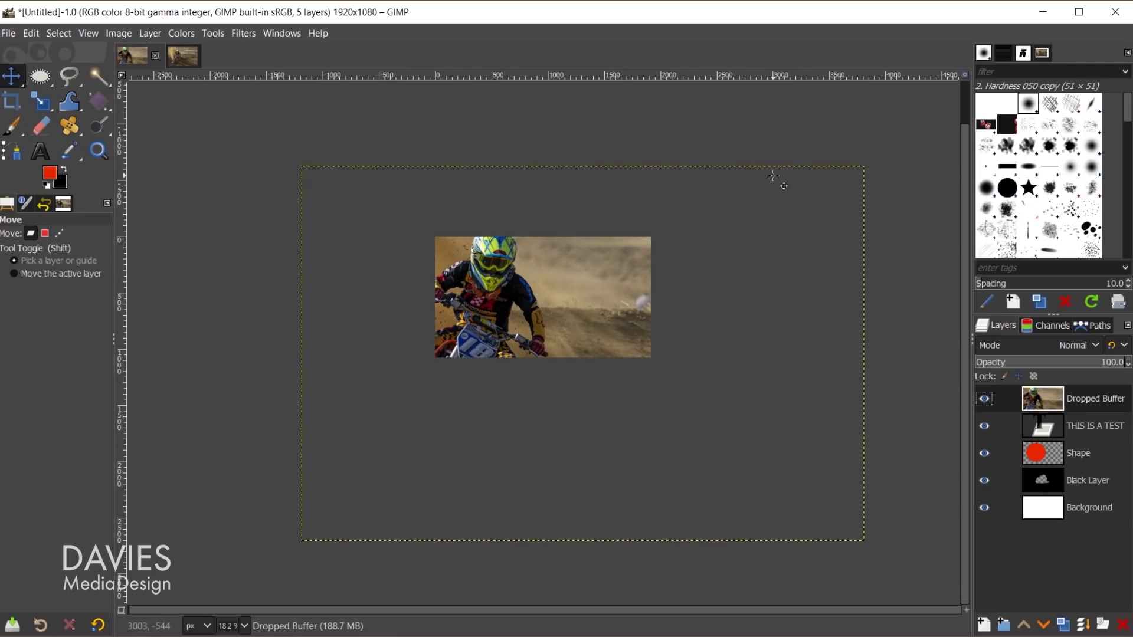
Resize the Dropped Buffer layer's boundary to 2000 × 1333 px with offsets X -1020 and Y -478, and move the layer over the whole canvas.
left_click(149, 33)
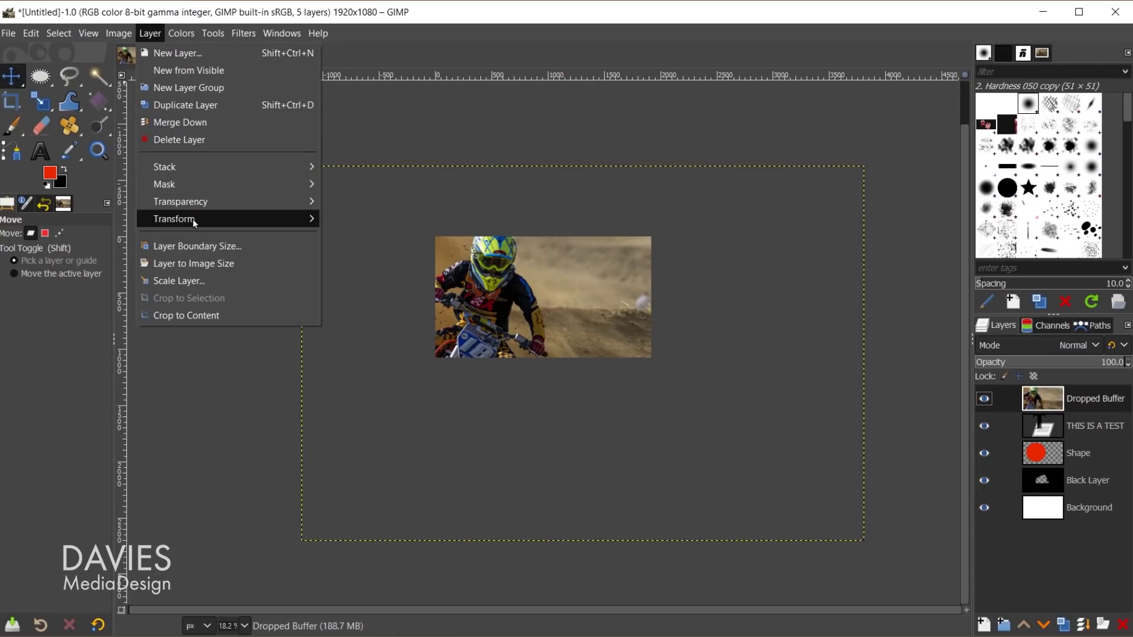
left_click(198, 246)
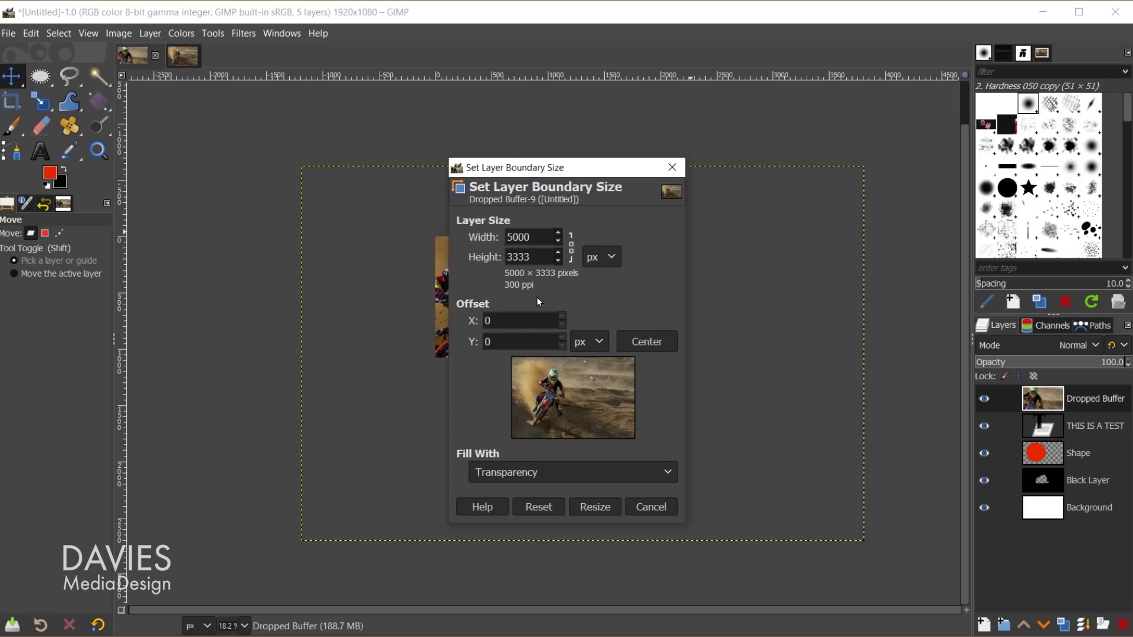
left_click(573, 248)
double_click(544, 230)
type("2000")
key("Return")
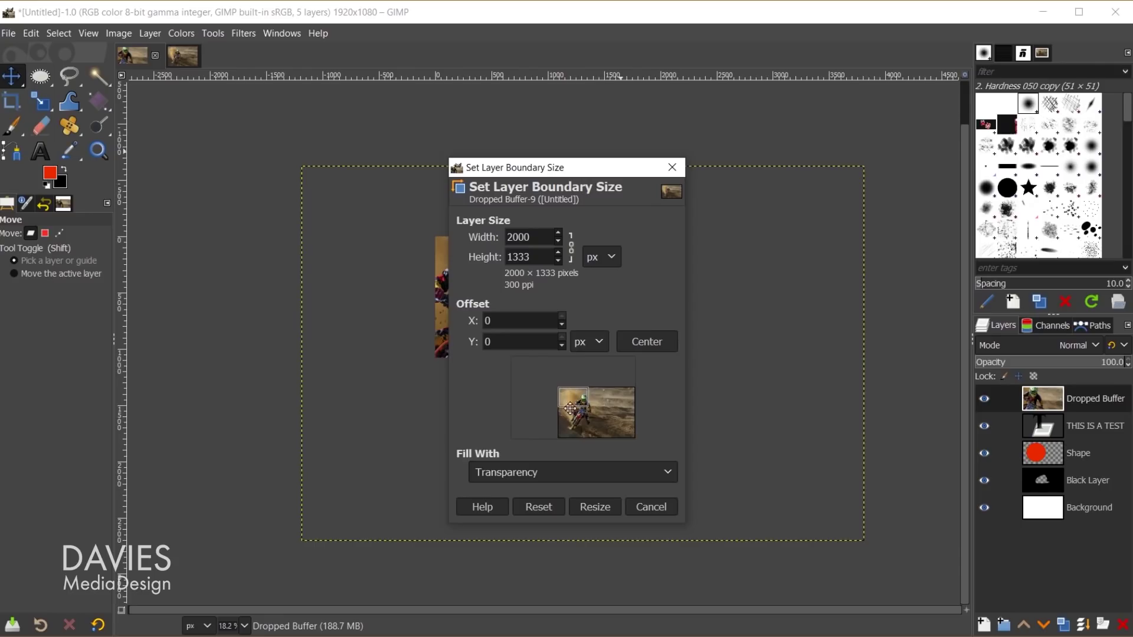
left_click(654, 345)
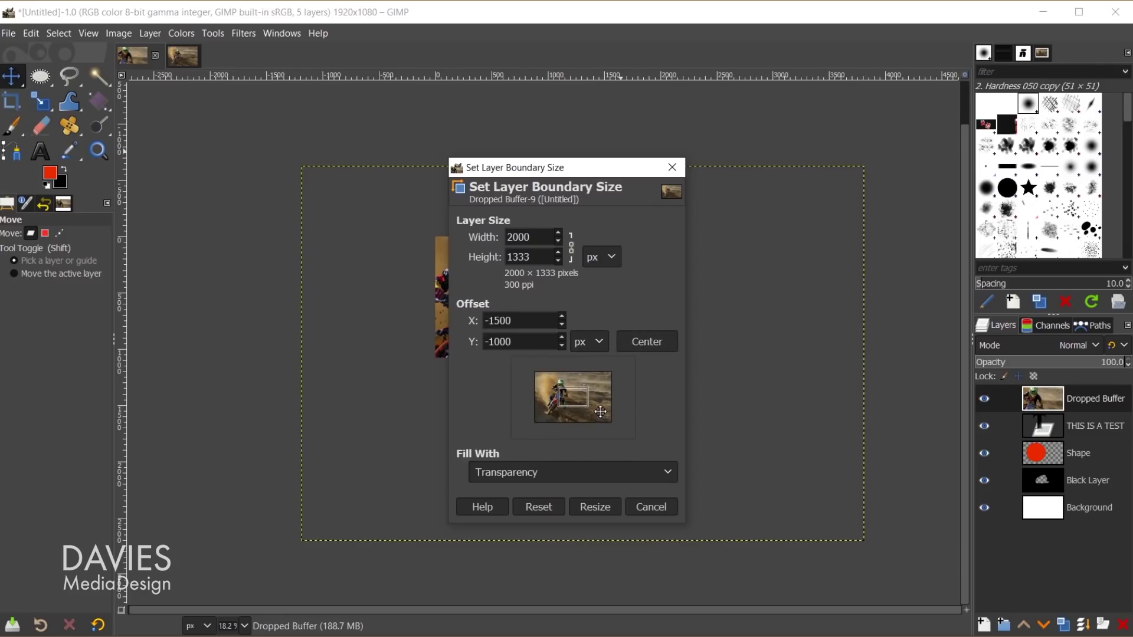
left_click_drag(599, 411, 605, 419)
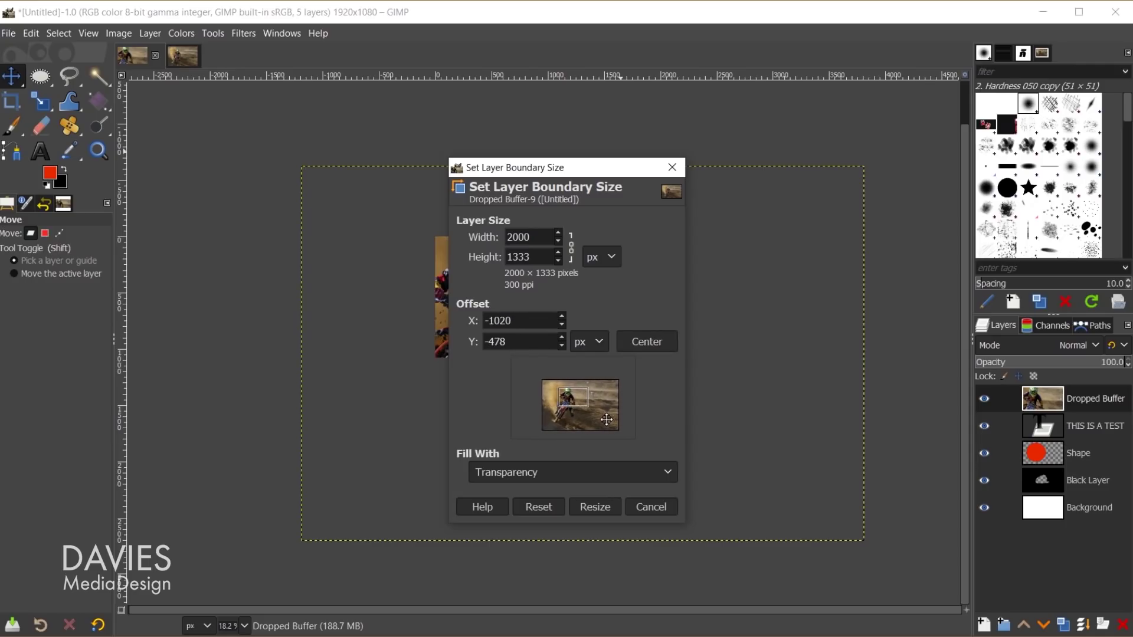
left_click(594, 507)
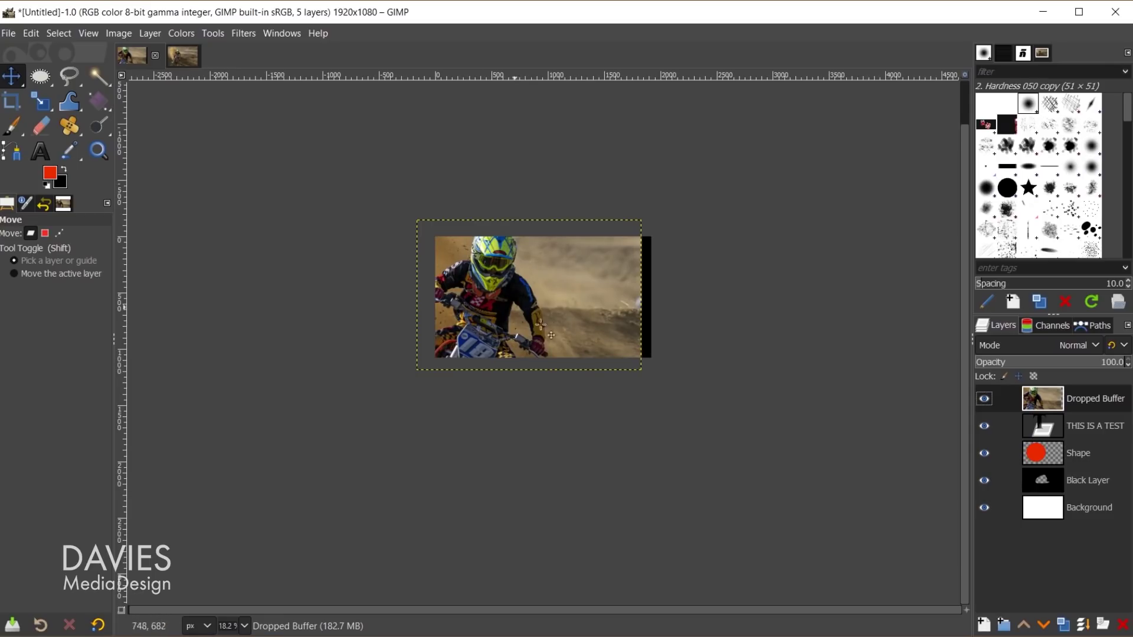
left_click_drag(560, 288, 593, 294)
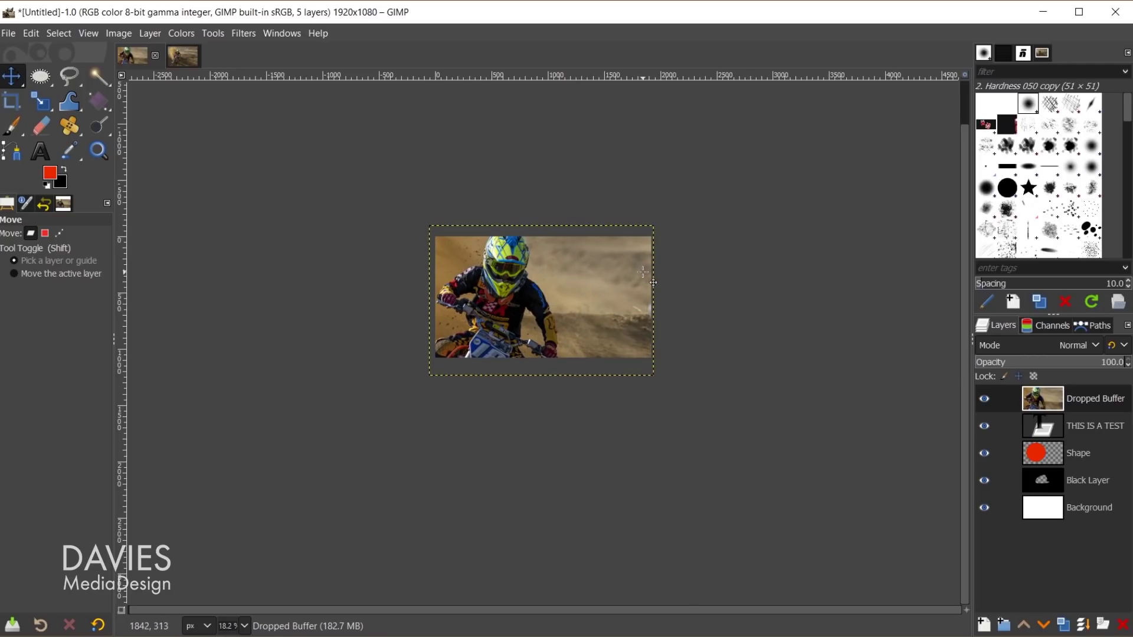
Crop the image to 1753 × 986 px at a fixed 1920:1080 aspect ratio with Delete cropped pixels enabled.
left_click(11, 101)
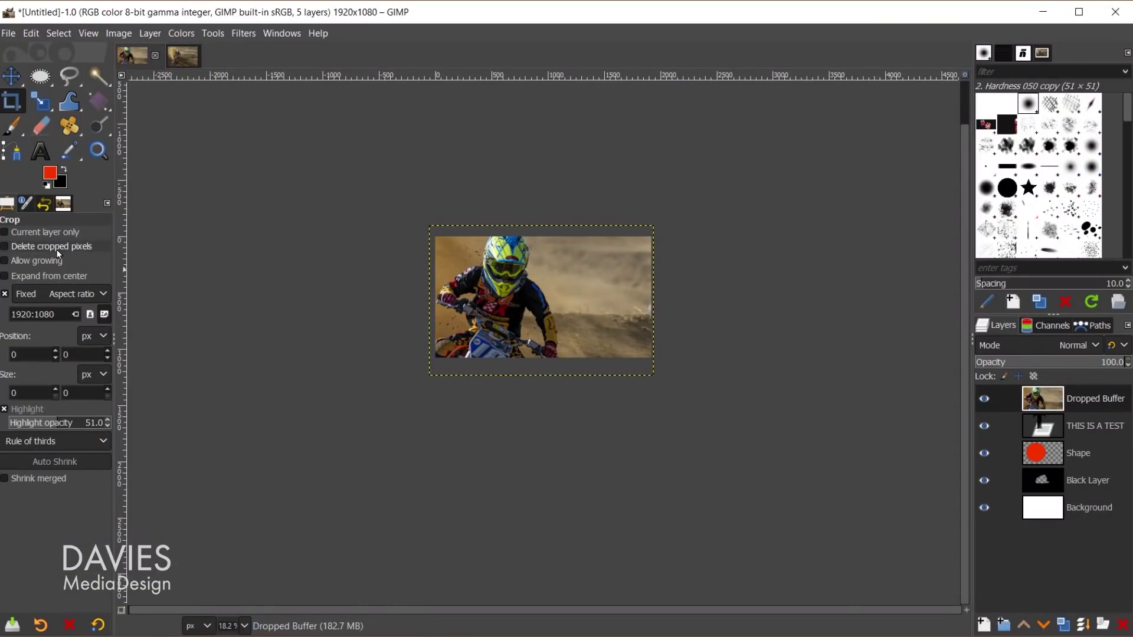
left_click(57, 249)
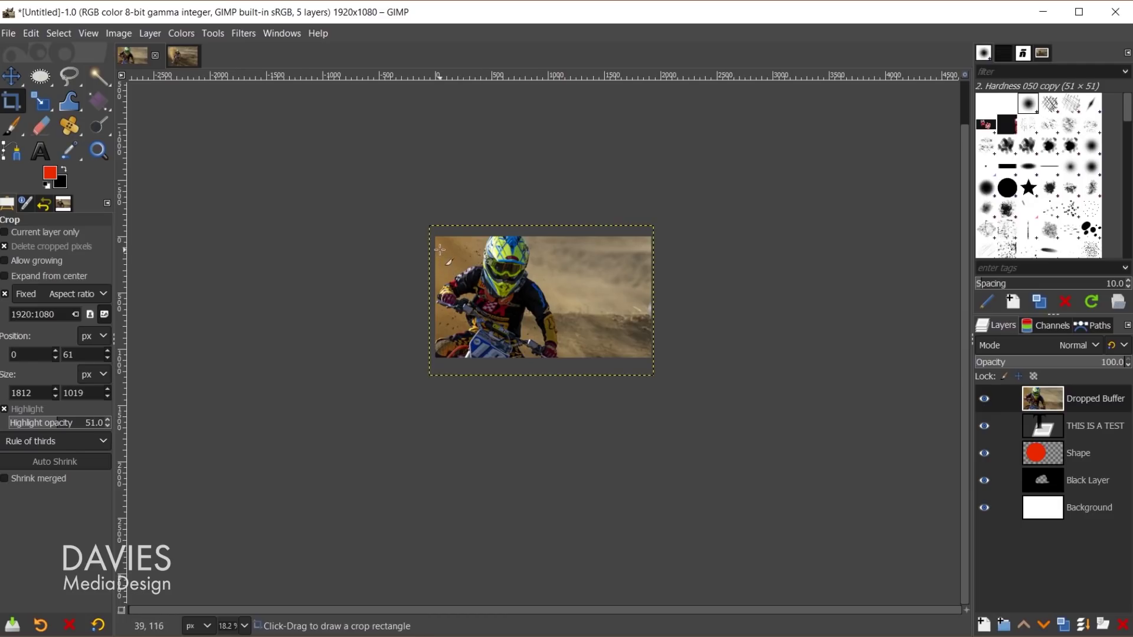
left_click_drag(439, 250, 729, 331)
left_click_drag(521, 316, 519, 307)
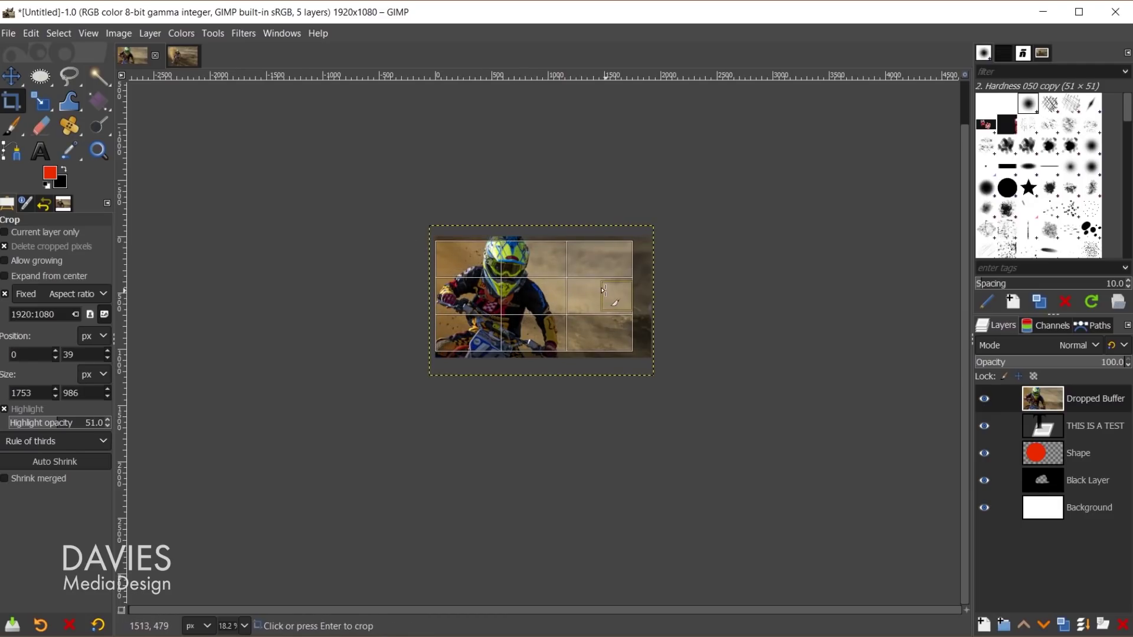
left_click(556, 299)
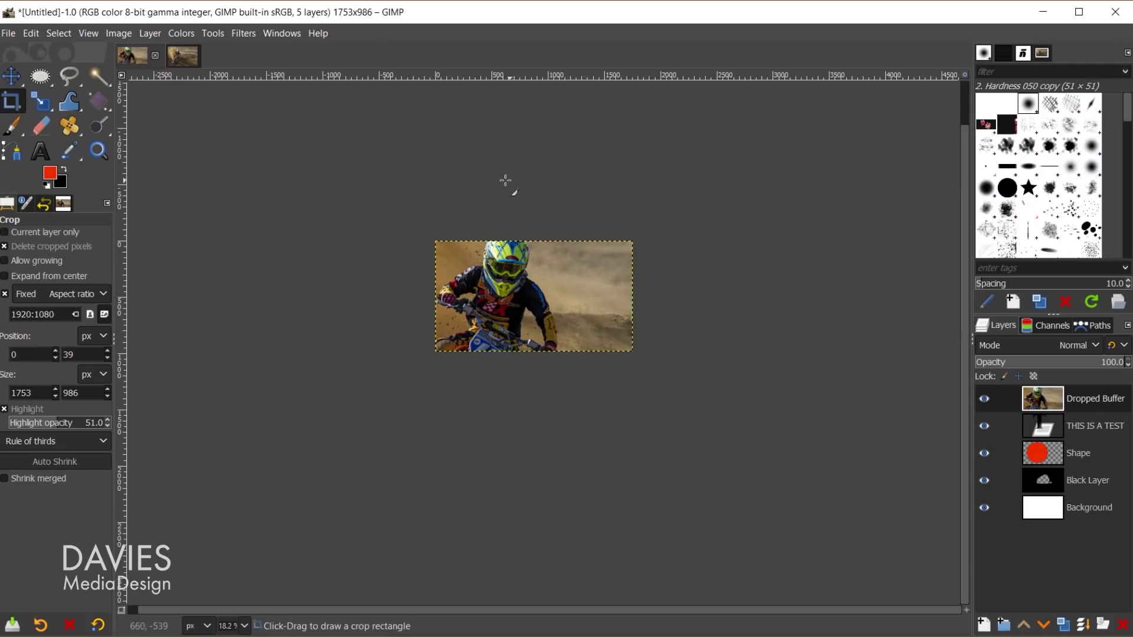
Undo the crop, the layer move and the layer boundary resize.
key("ctrl+z")
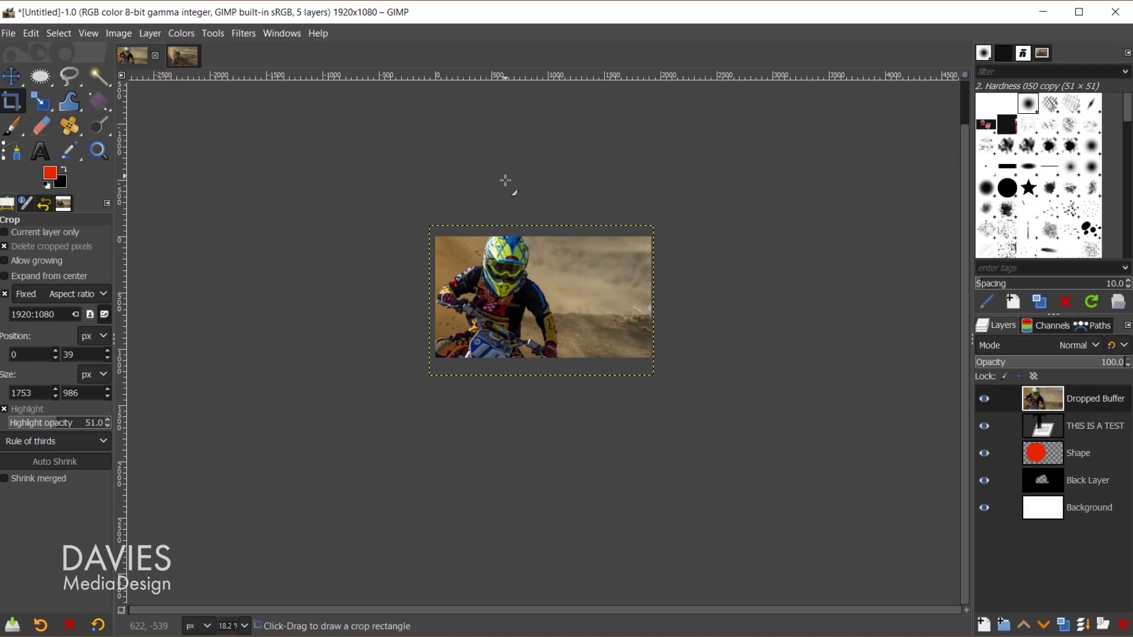
key("ctrl+z")
key("ctrl+z")
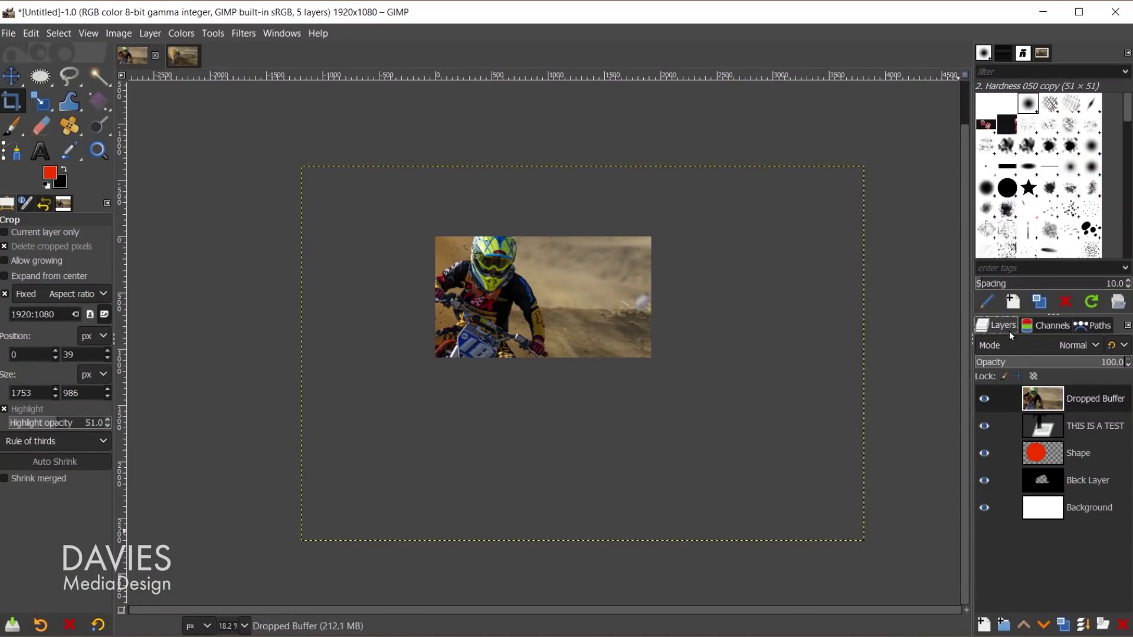
Detach the Layers dialog into its own window and dock it back beside Channels and Paths.
left_click_drag(1009, 328, 808, 245)
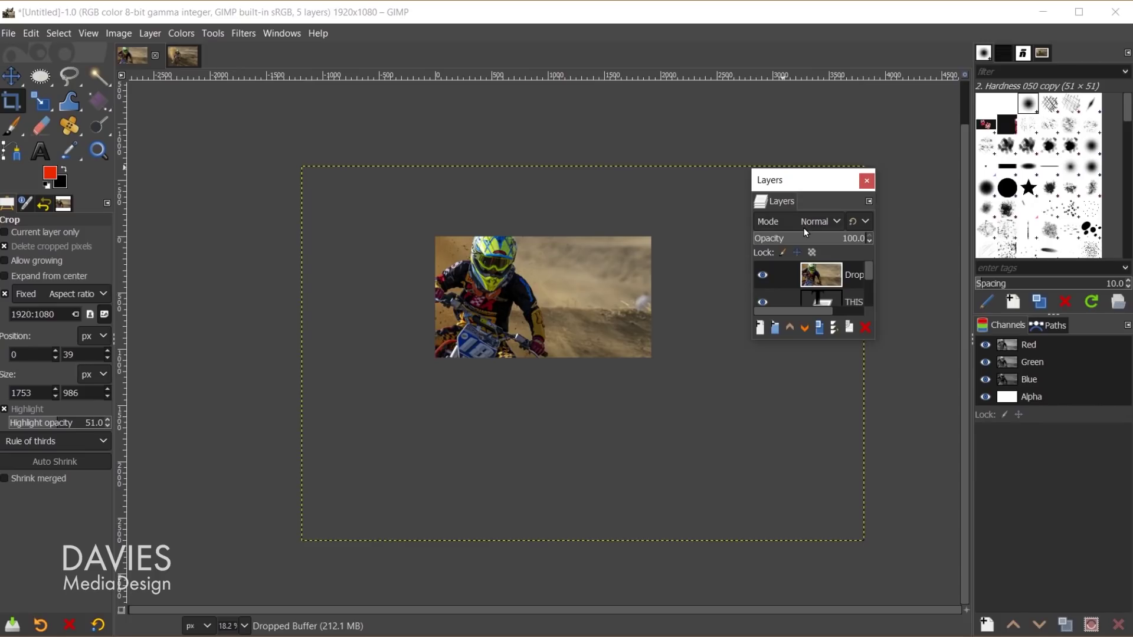
left_click_drag(784, 203, 982, 328)
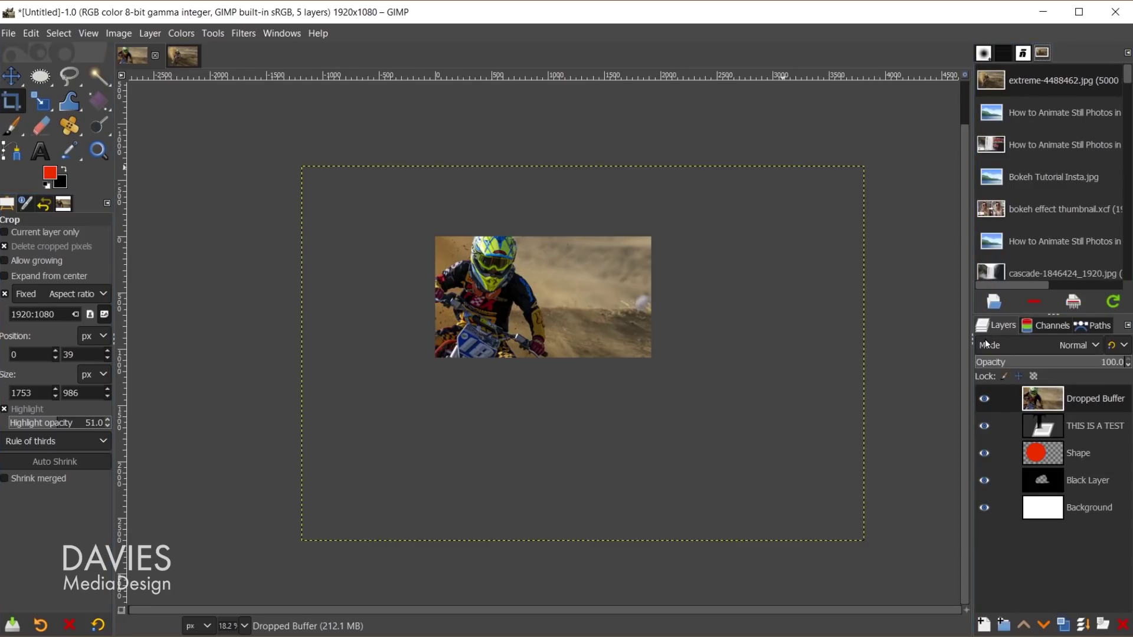
Try the Overlay blending mode on the Dropped Buffer layer and return its mode to Normal.
left_click(1045, 346)
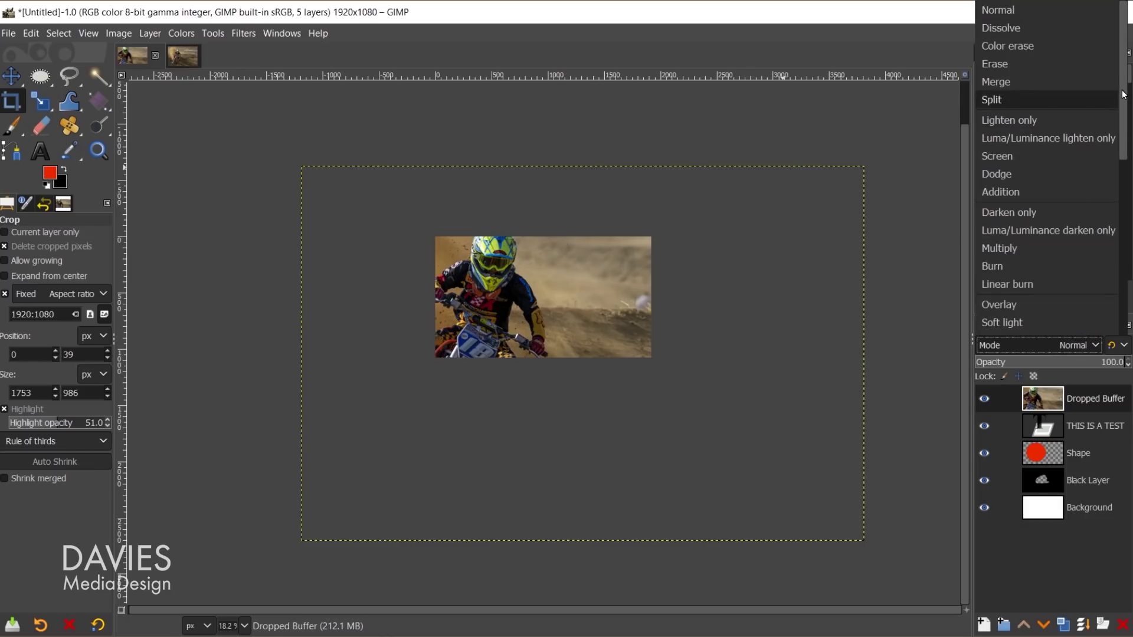
left_click_drag(1122, 95, 1103, 298)
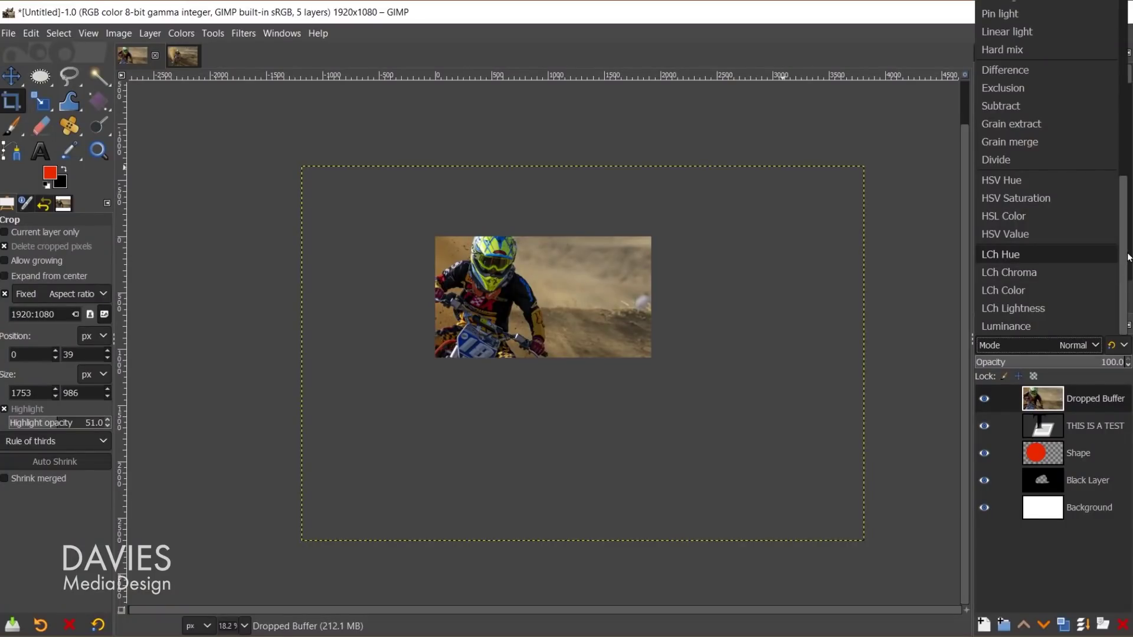
scroll(1122, 260, "up", 6)
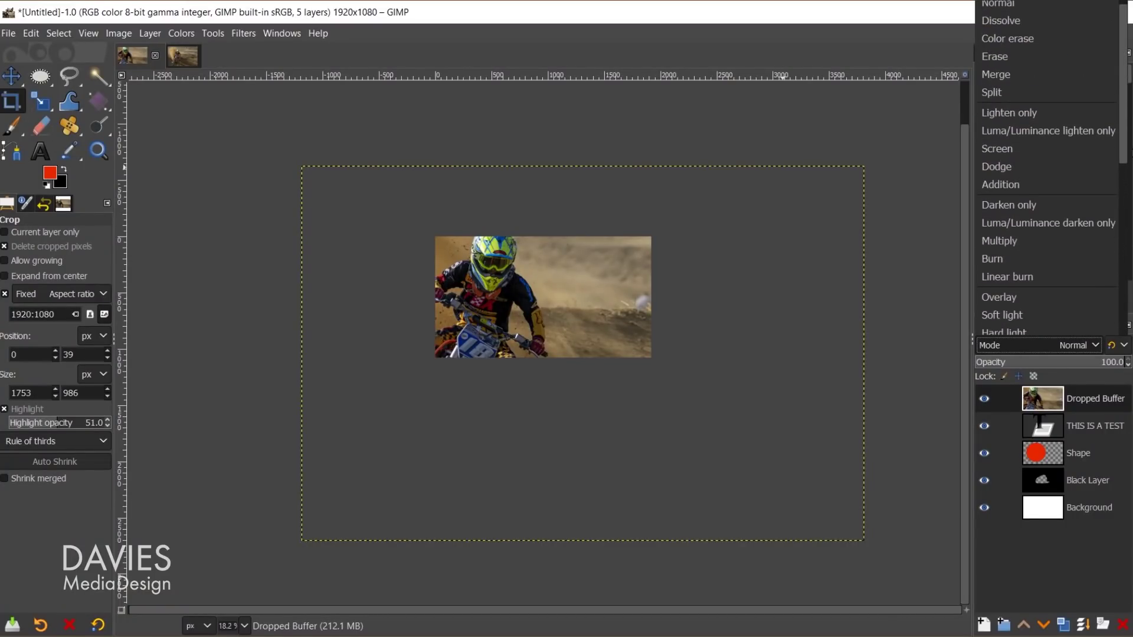
scroll(1045, 177, "down", 3)
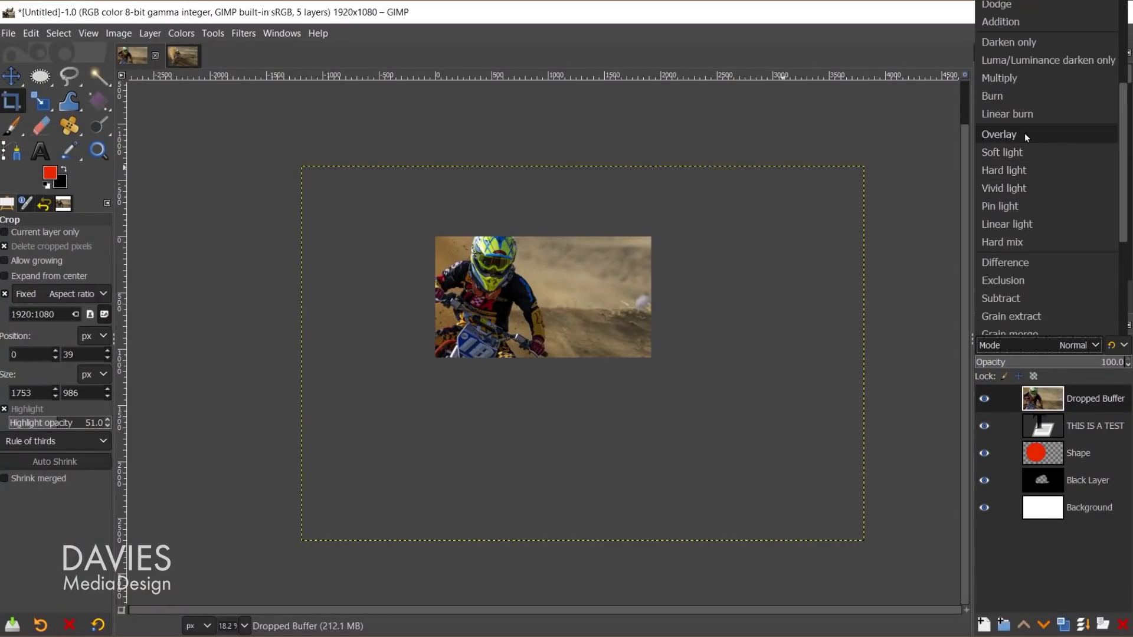
left_click(994, 137)
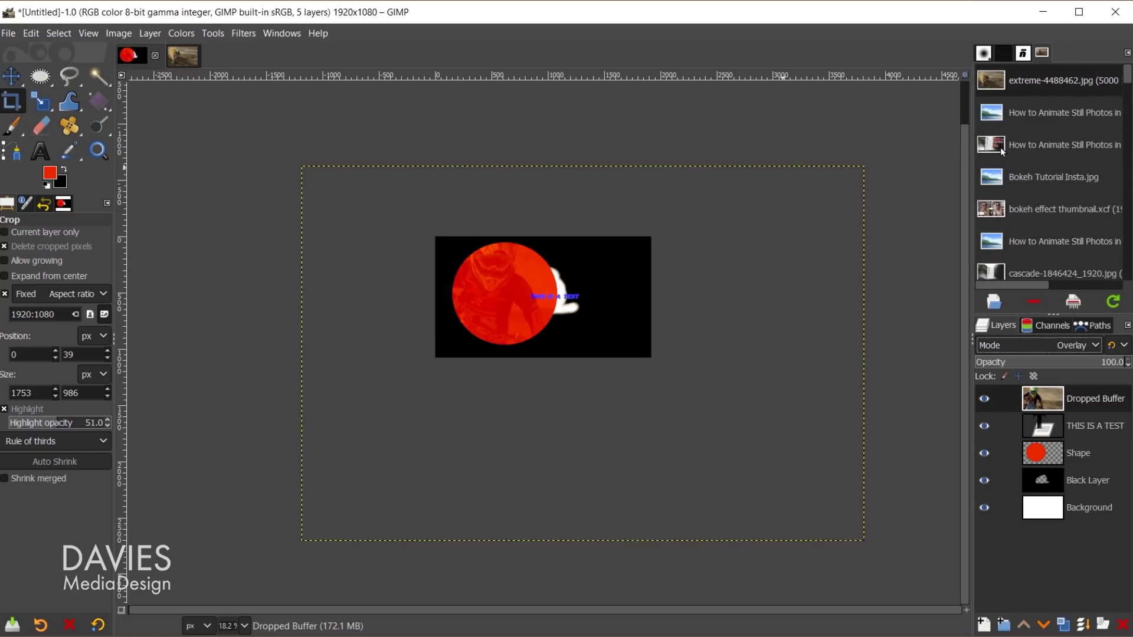
scroll(501, 276, "up", 2)
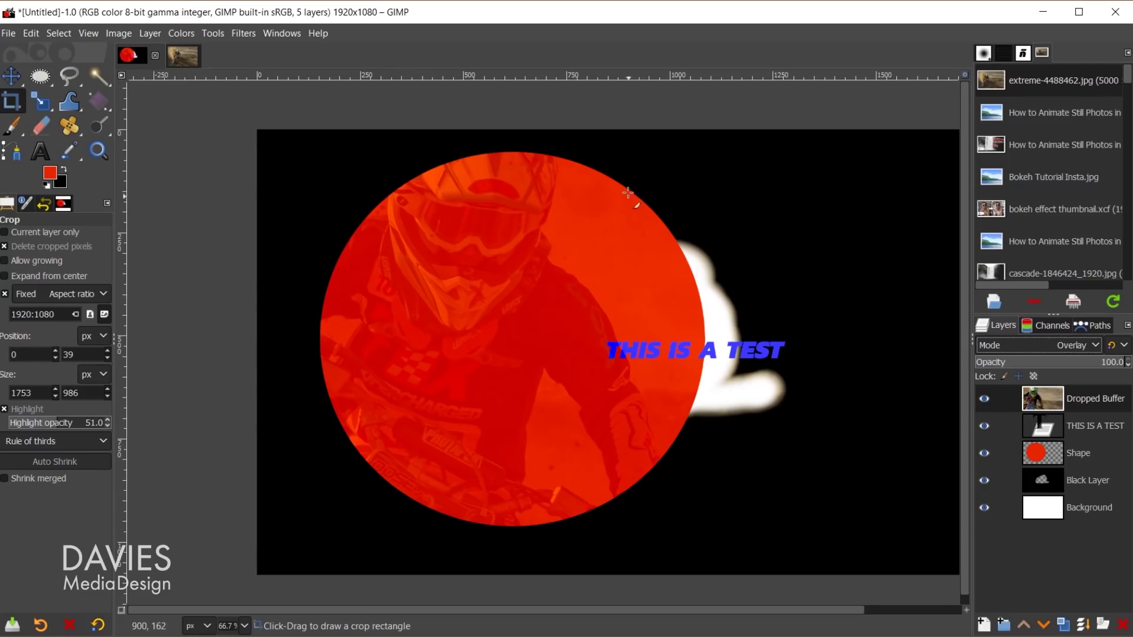
left_click(1072, 346)
scroll(1123, 124, "up", 3)
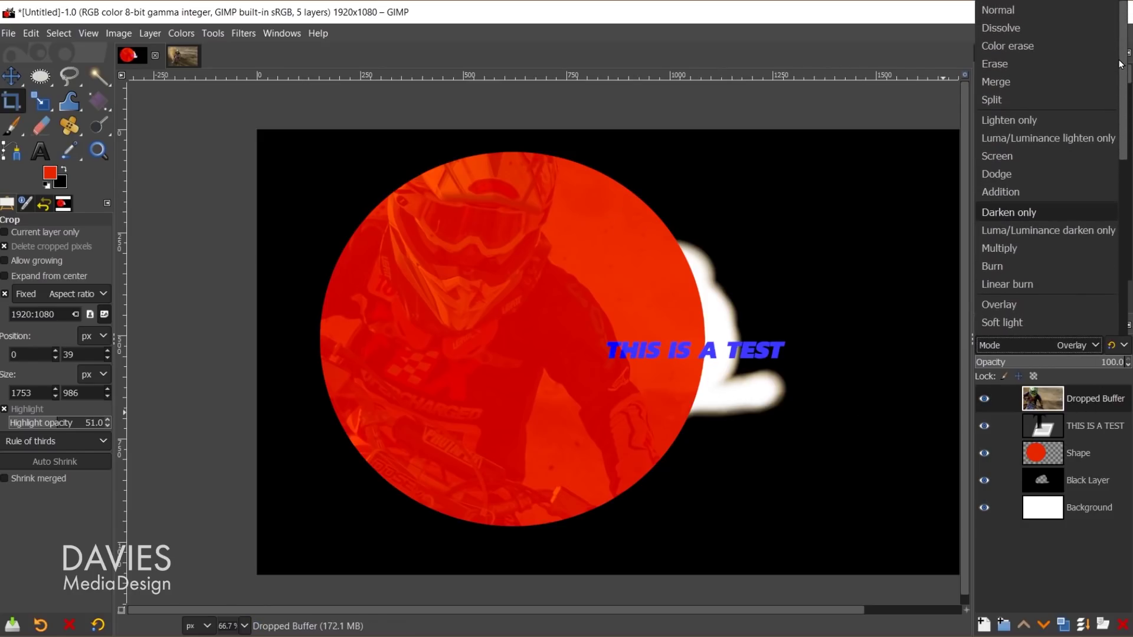
left_click(1057, 14)
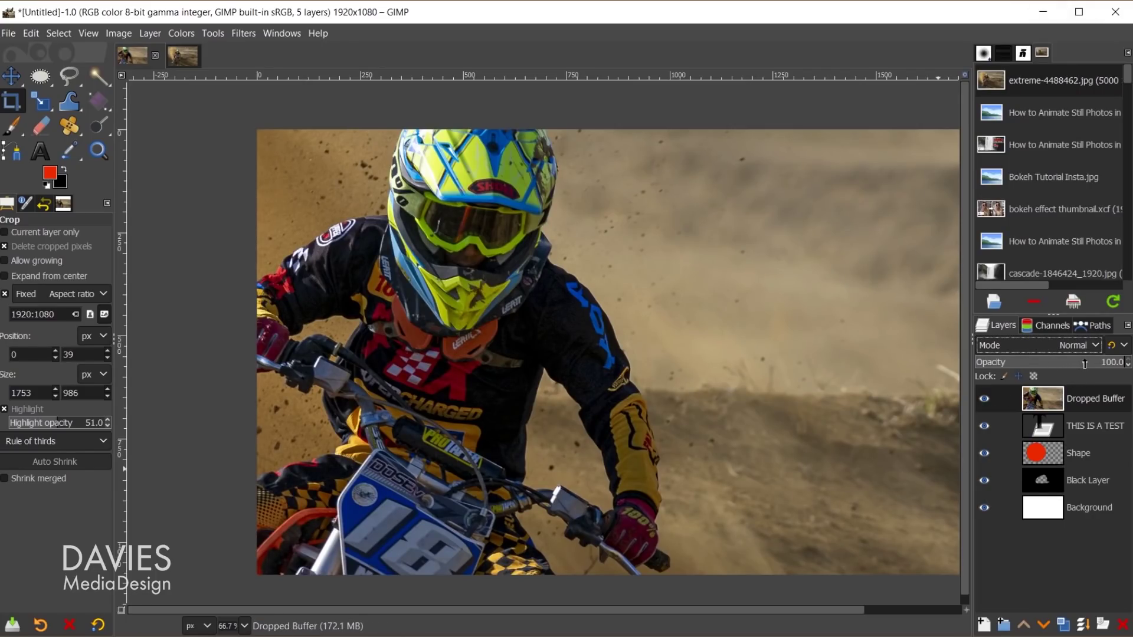
Lower the Dropped Buffer layer's opacity and fine-tune it to 50.
left_click_drag(1088, 364, 1060, 362)
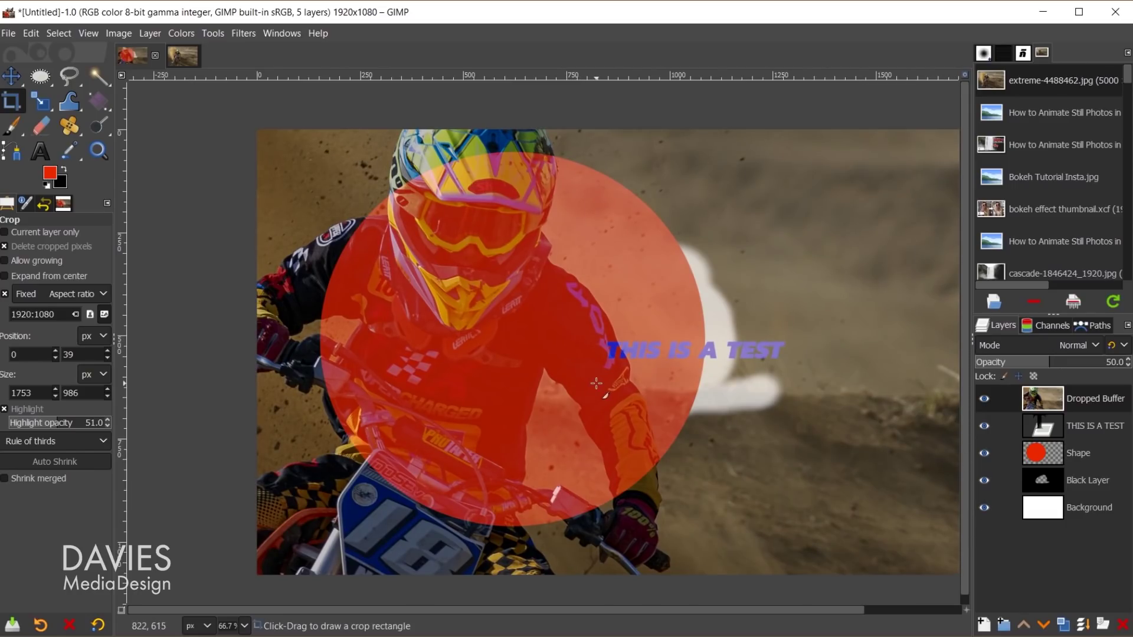
left_click(1128, 365)
left_click(1128, 366)
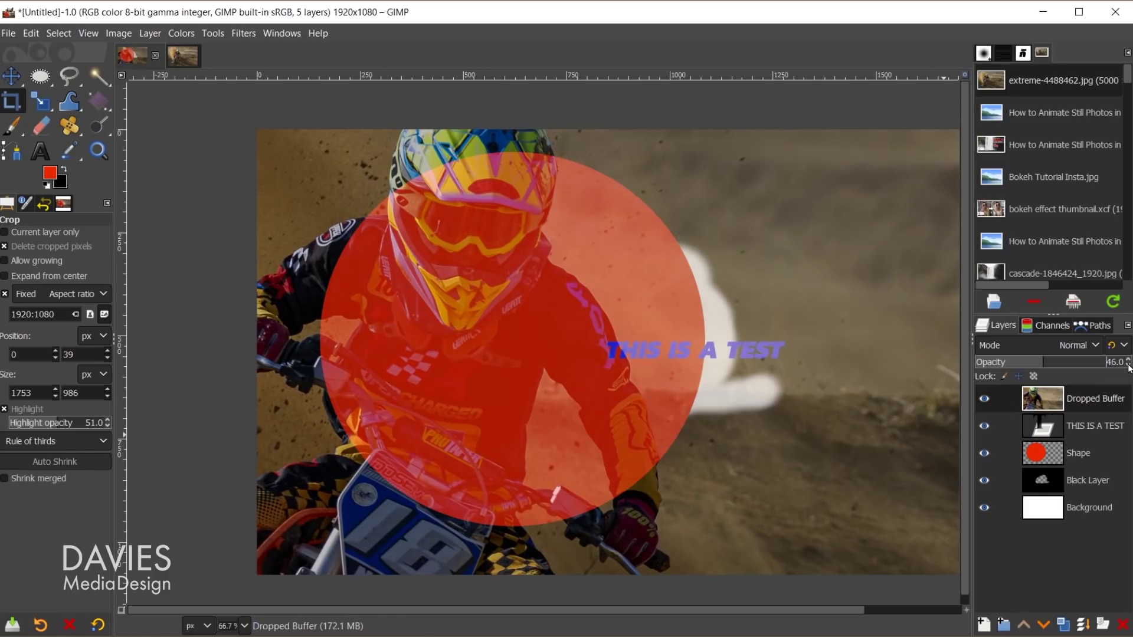
left_click(1127, 366)
left_click(1128, 366)
left_click(1128, 366)
scroll(1128, 365, "up", 3)
scroll(1063, 364, "down", 2)
scroll(1065, 364, "up", 2)
Lock the Dropped Buffer layer's pixels and try to alter the photo with the Paintbrush and Warp Transform.
left_click(12, 126)
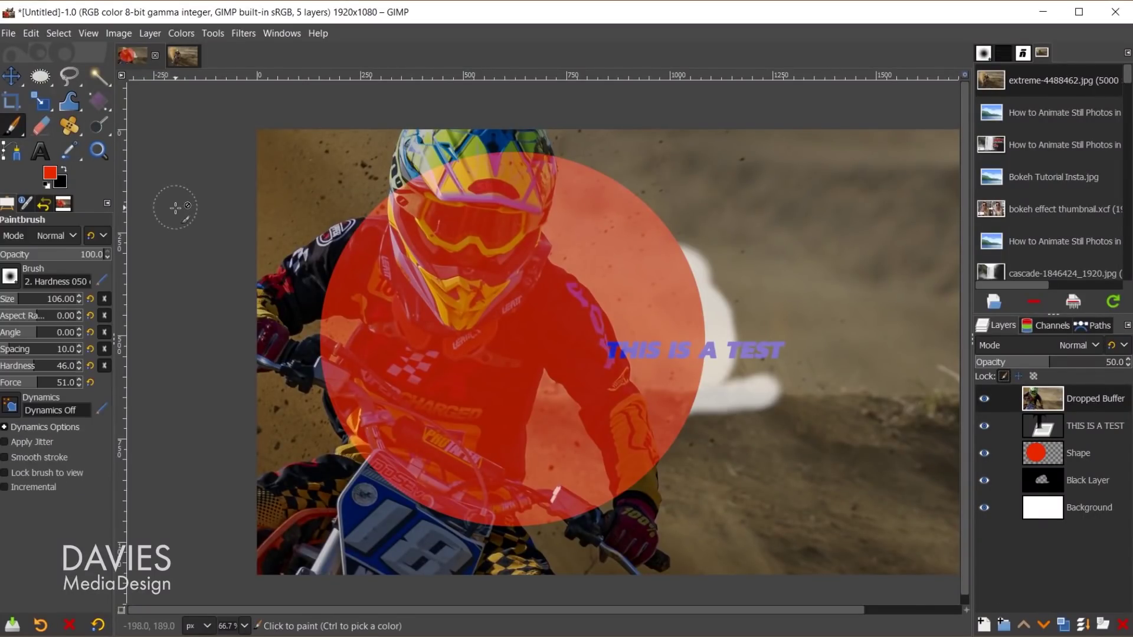
left_click(413, 214)
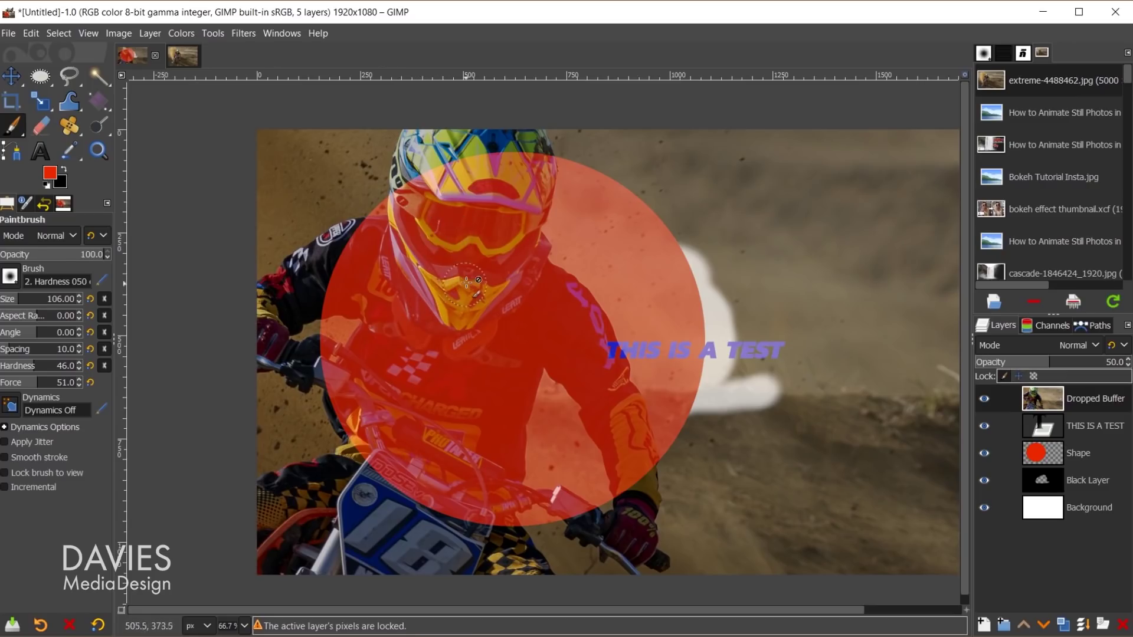
left_click(506, 248)
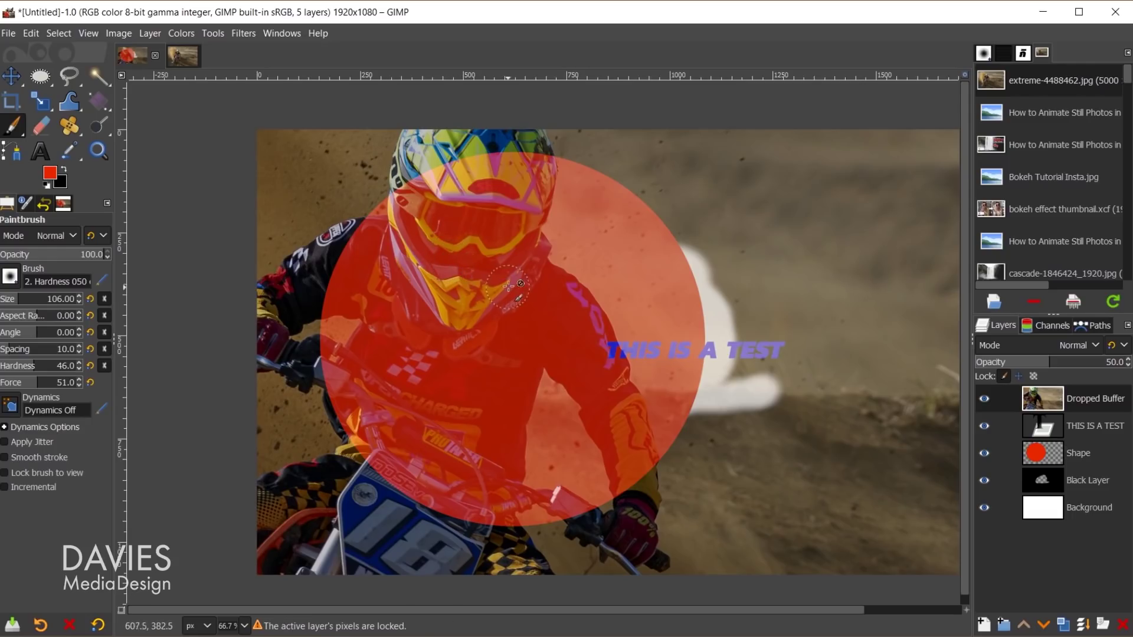
left_click(566, 216)
left_click(70, 101)
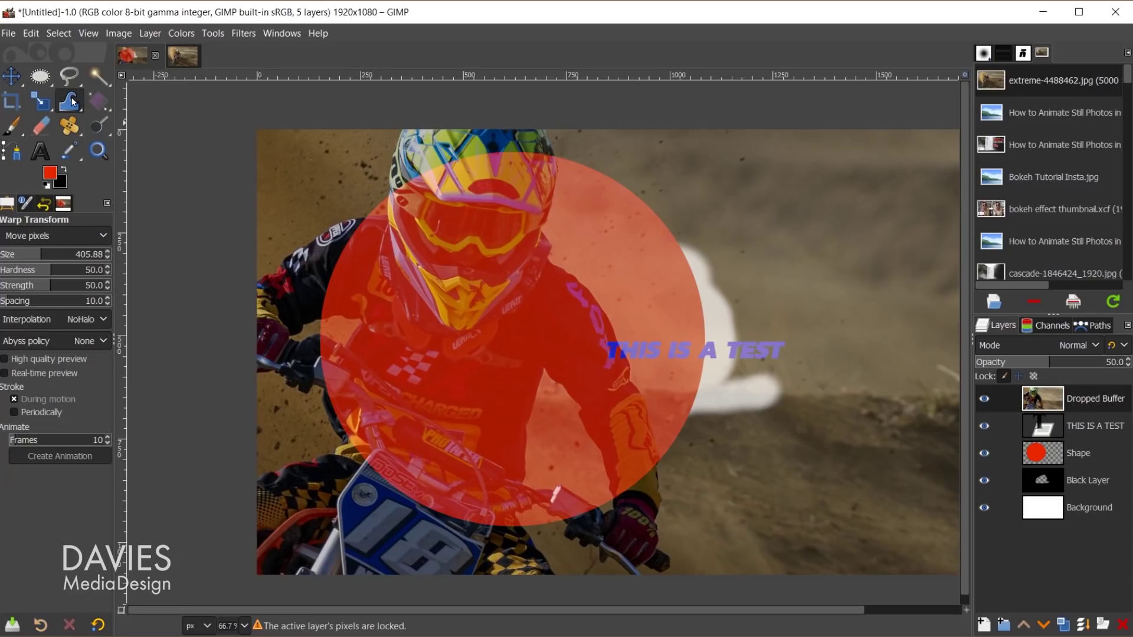
left_click(526, 280)
Move the pixel-locked Dropped Buffer layer slightly to the right.
left_click(11, 76)
left_click_drag(654, 189, 744, 212)
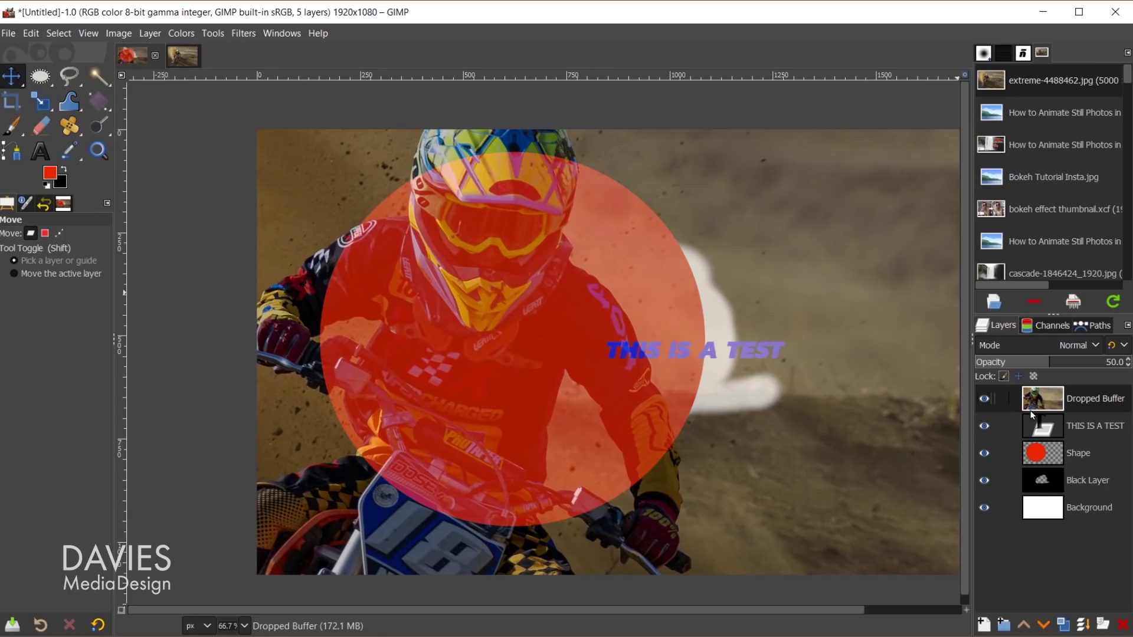
Replace the Dropped Buffer layer's pixel lock with the position and size lock, and try to move and scale the layer.
left_click(1014, 377)
left_click(657, 255)
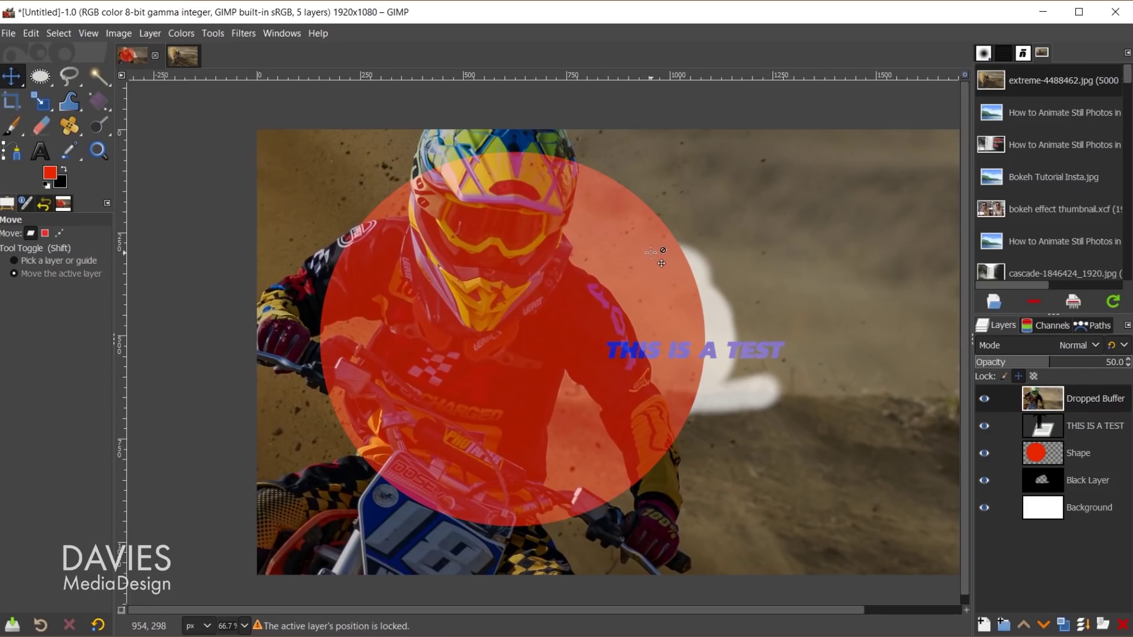
key("shift+s")
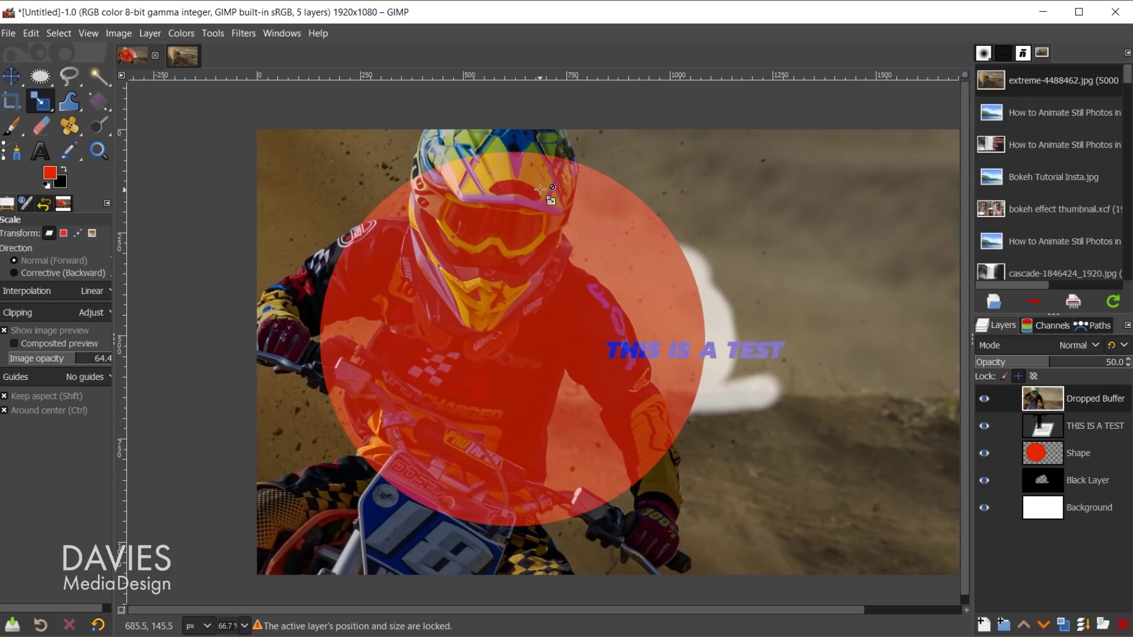
Paint a broad red Paintbrush stroke on the Dropped Buffer layer beside the rider's helmet.
key("p")
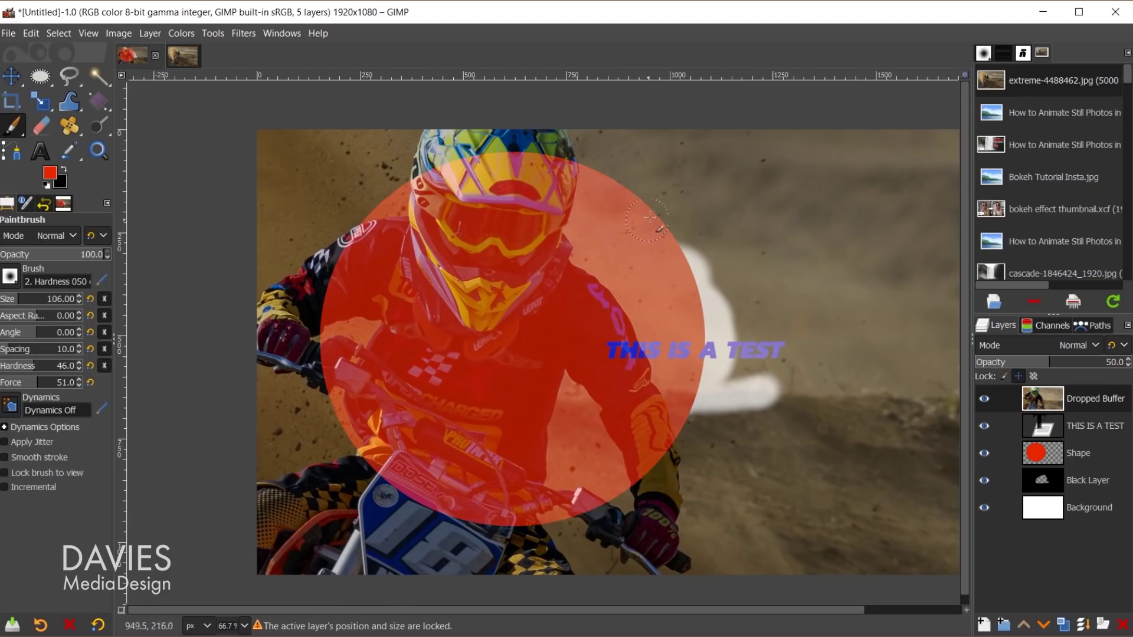
mouse_move(614, 247)
left_mouse_down()
mouse_move(615, 184)
mouse_move(578, 187)
mouse_move(561, 209)
mouse_move(607, 263)
mouse_move(658, 242)
mouse_move(611, 232)
mouse_move(711, 247)
left_mouse_up()
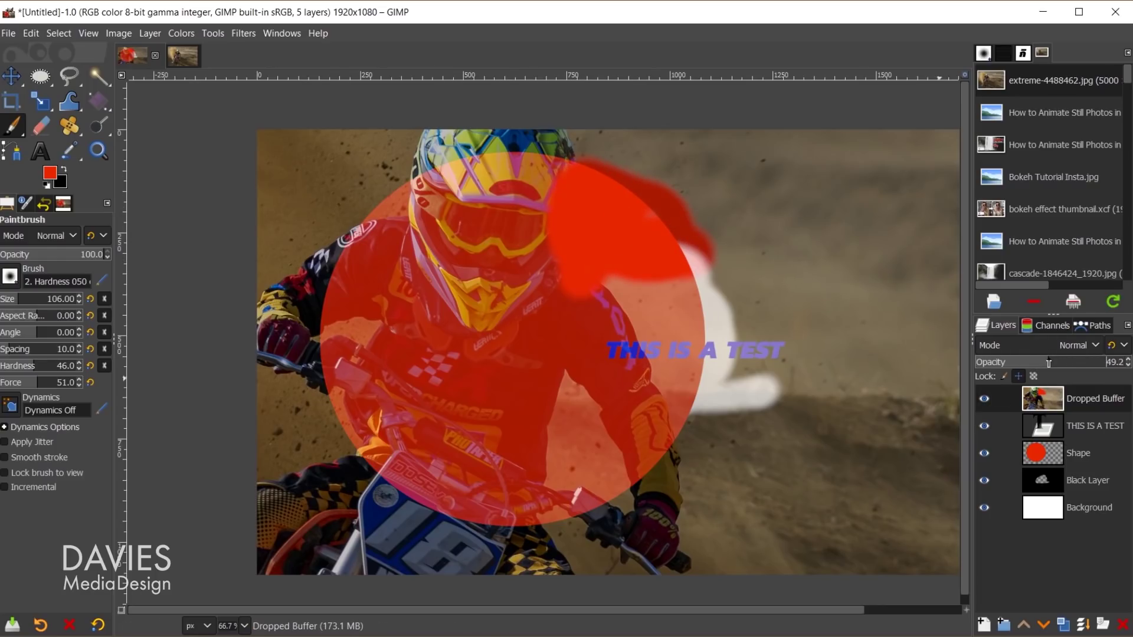
Set the Dropped Buffer layer's opacity to 50 and undo the red brush stroke beside the helmet.
left_click_drag(1049, 362, 1127, 362)
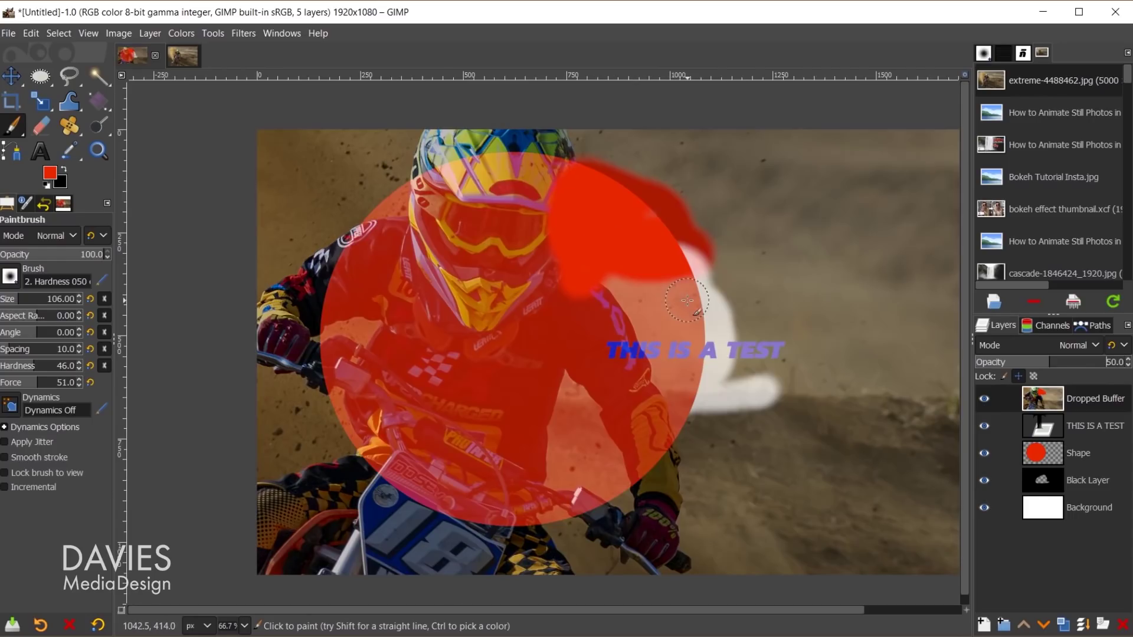
key("ctrl+z")
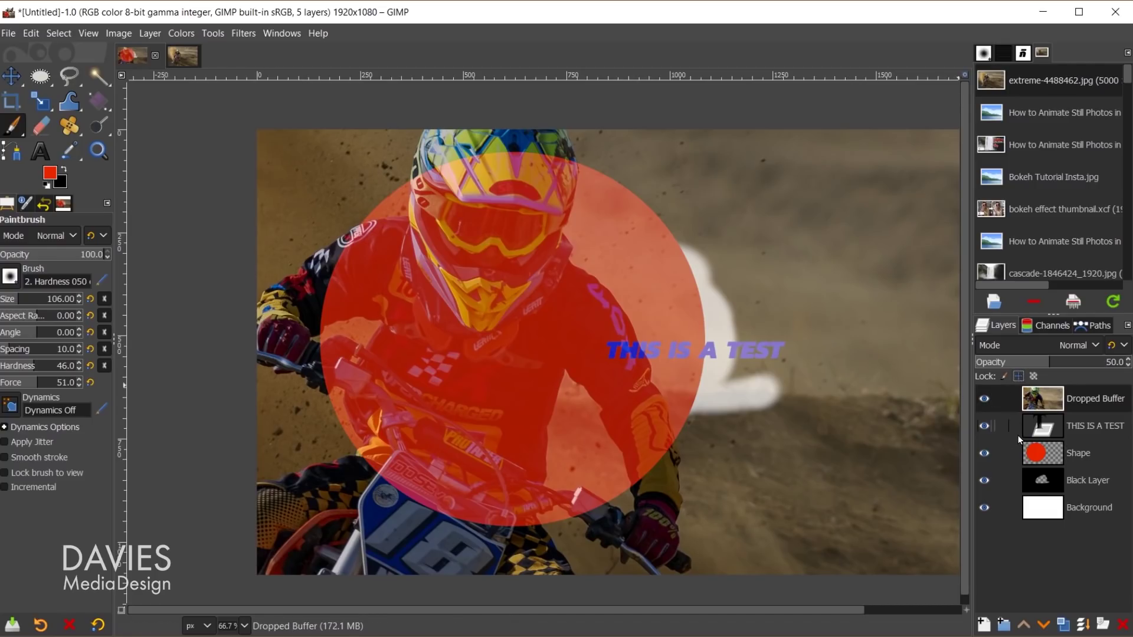
Hide the Dropped Buffer and THIS IS A TEST layers, and lock the alpha channel of the Shape layer.
left_click(984, 399)
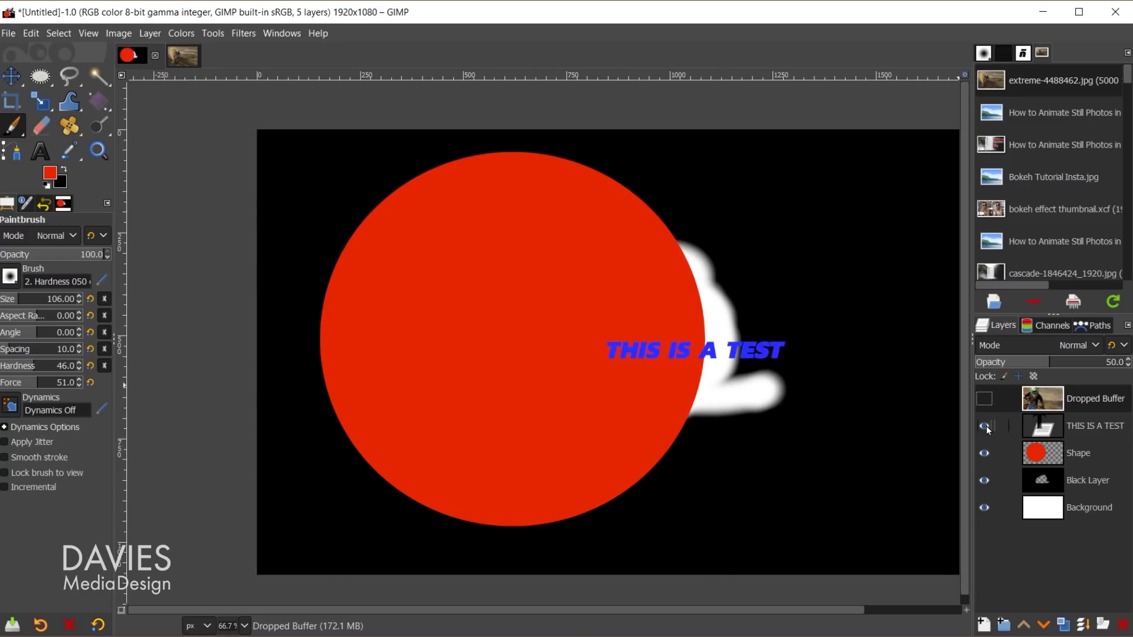
left_click(984, 425)
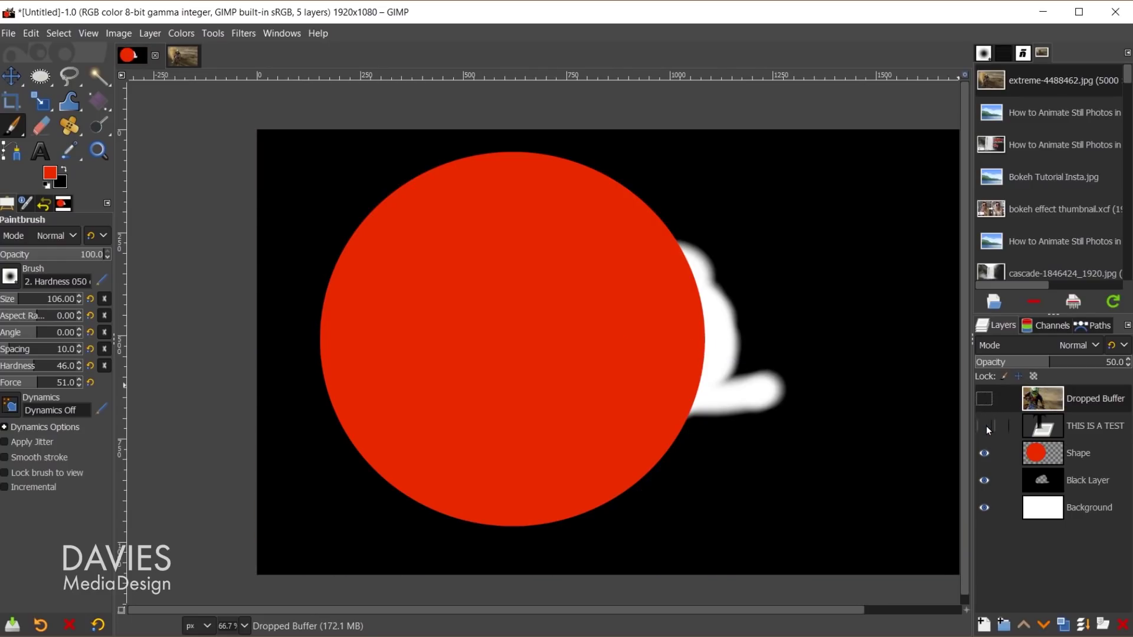
left_click(1043, 454)
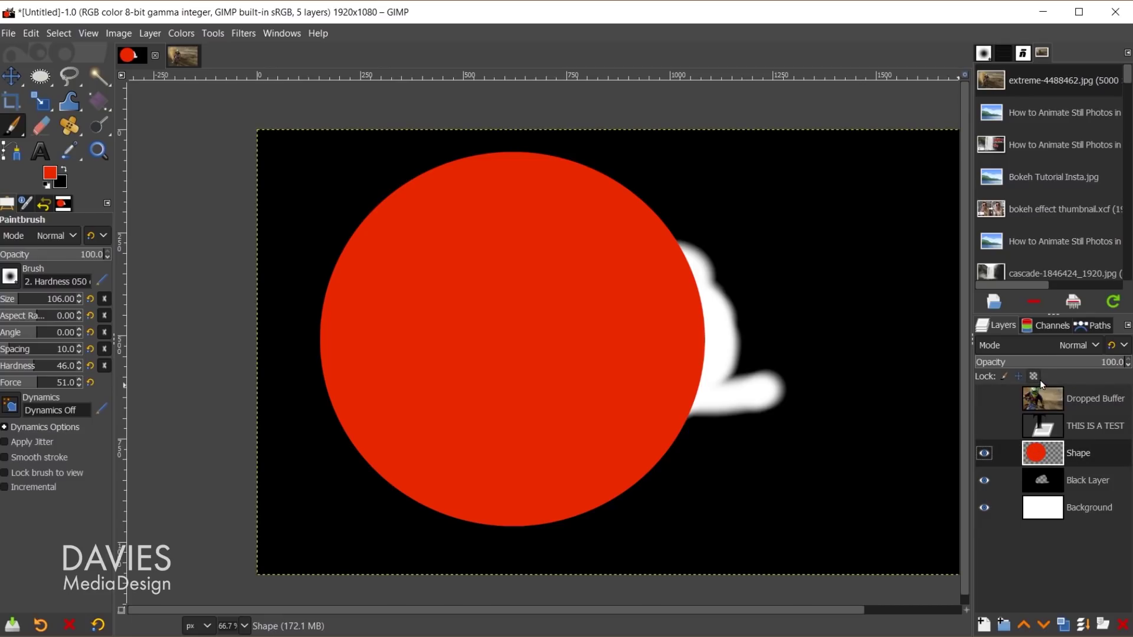
left_click(1033, 377)
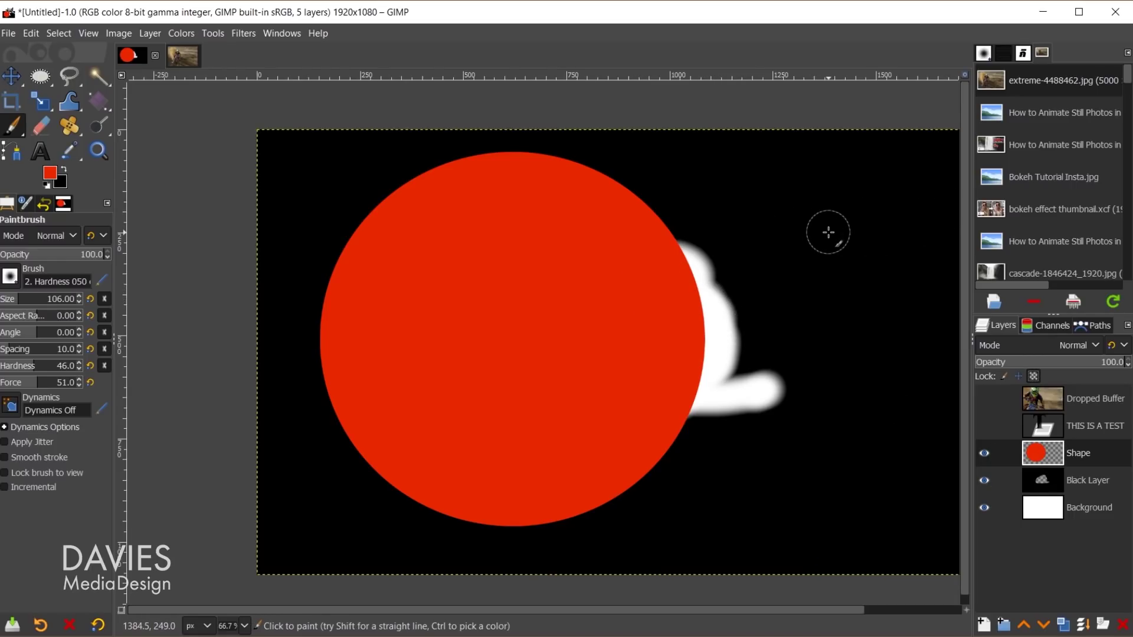
Paint broad white Paintbrush strokes across the alpha-locked red circle and past its edge, and undo them.
left_click(47, 186)
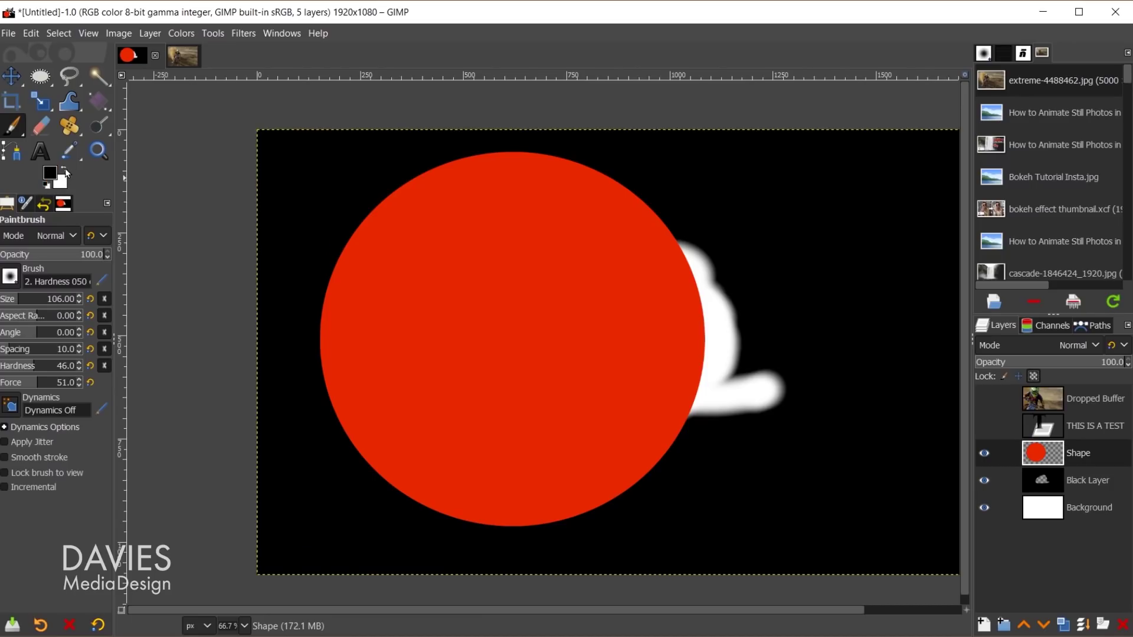
left_click(66, 170)
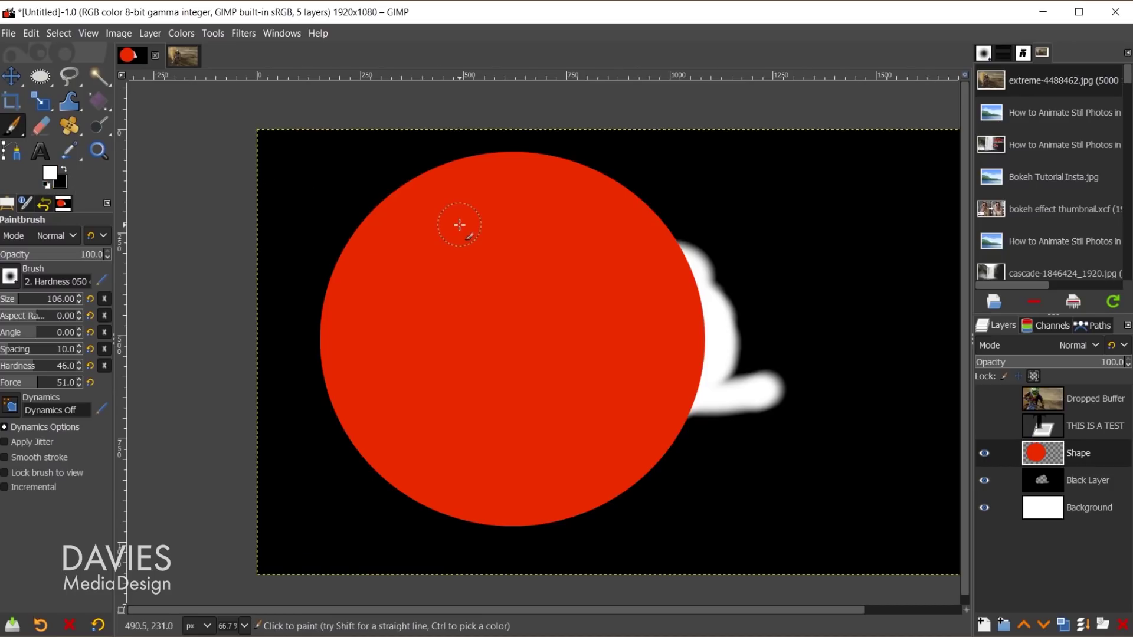
mouse_move(578, 272)
left_mouse_down()
mouse_move(545, 295)
mouse_move(579, 266)
mouse_move(519, 260)
mouse_move(575, 266)
mouse_move(537, 300)
mouse_move(579, 251)
mouse_move(577, 323)
mouse_move(577, 251)
mouse_move(598, 296)
mouse_move(573, 336)
mouse_move(546, 298)
mouse_move(569, 272)
mouse_move(546, 359)
mouse_move(503, 344)
mouse_move(543, 294)
mouse_move(585, 295)
mouse_move(611, 338)
mouse_move(594, 297)
mouse_move(553, 265)
mouse_move(727, 282)
left_mouse_up()
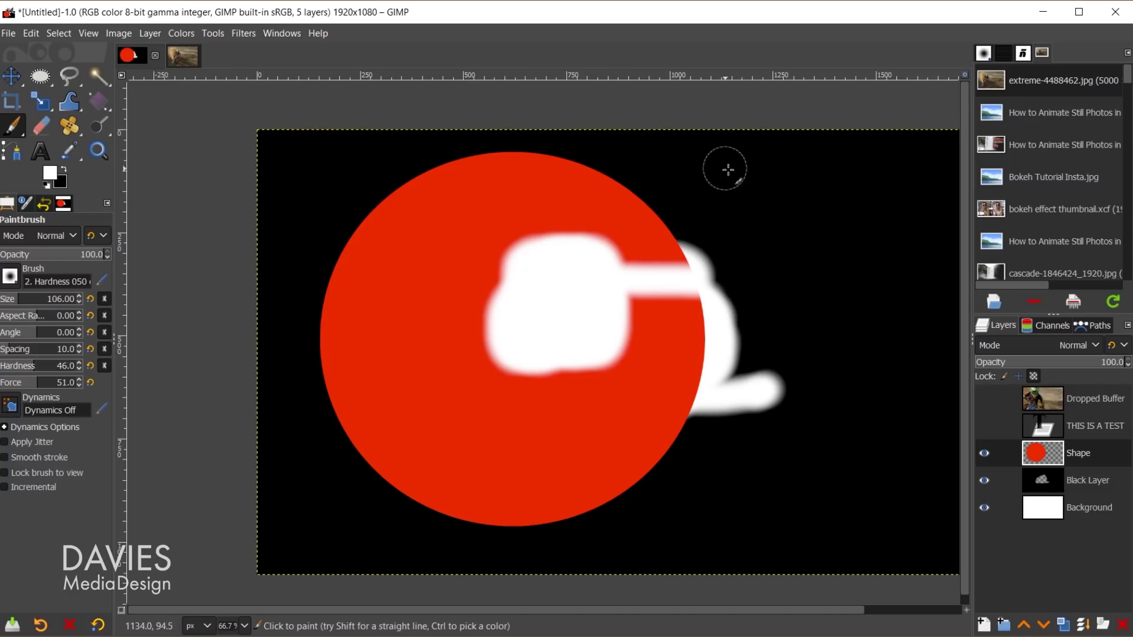
left_click(637, 226)
mouse_move(637, 226)
left_mouse_down()
mouse_move(664, 233)
mouse_move(639, 260)
mouse_move(576, 202)
mouse_move(582, 261)
left_mouse_up()
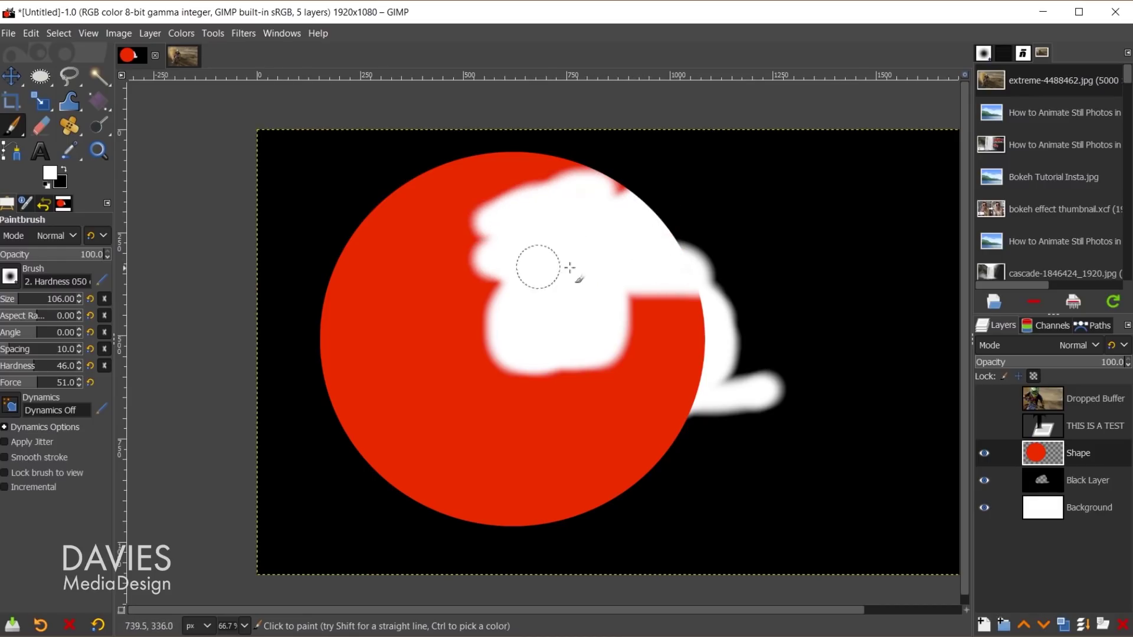
key("ctrl+z")
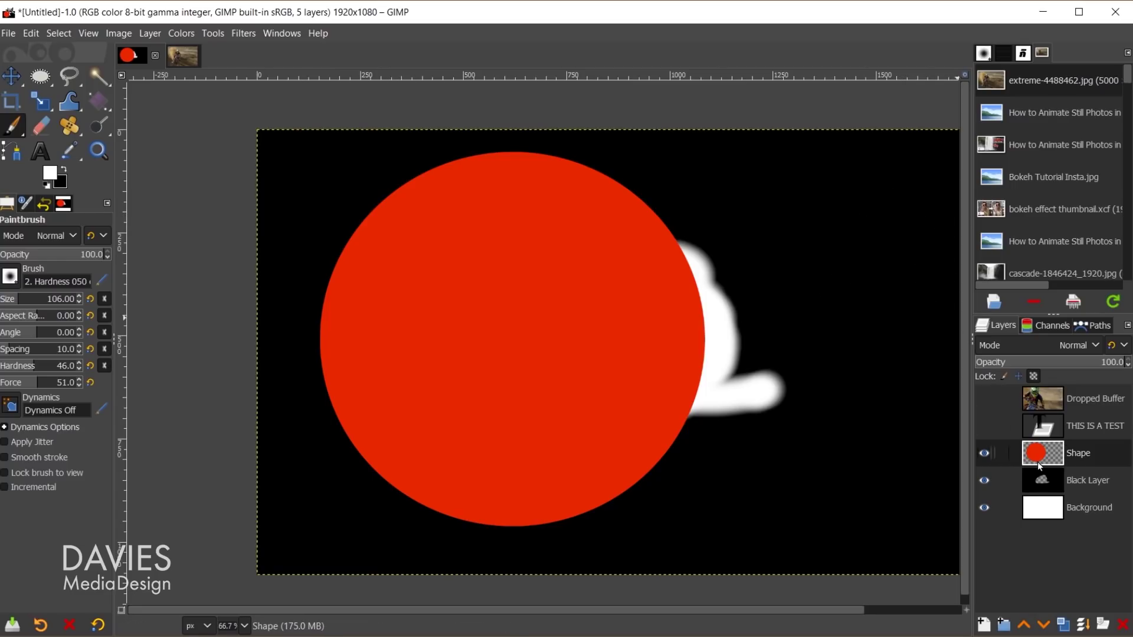
Fill the alpha-locked red circle with the white foreground color, then undo the fill and release the alpha lock.
left_click(1034, 378)
left_click_drag(47, 173, 478, 265)
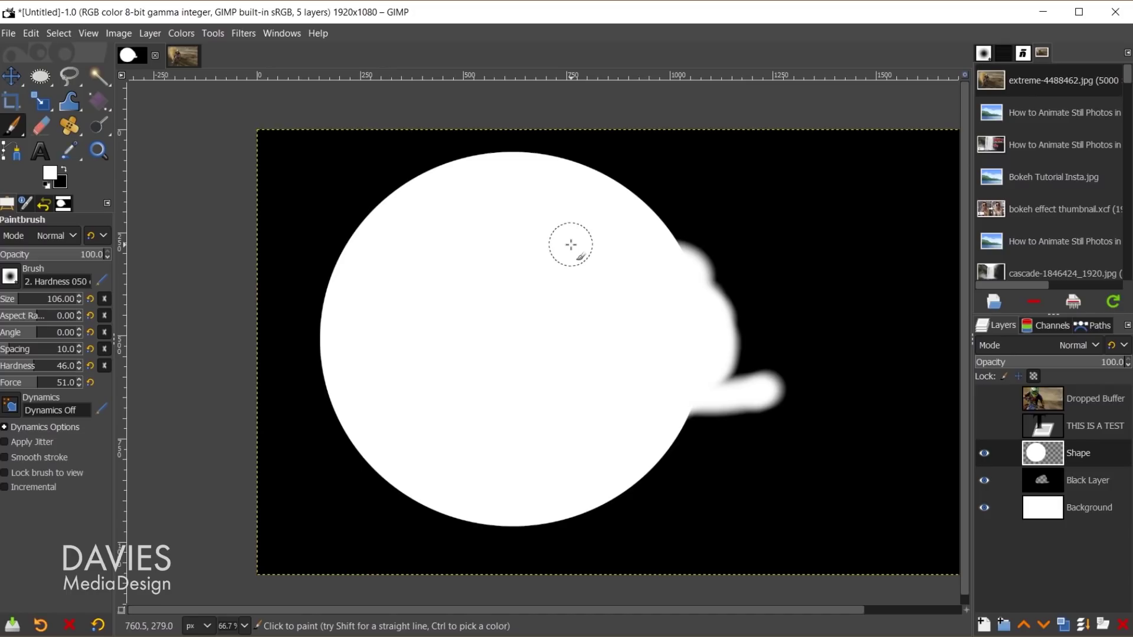
key("ctrl+z")
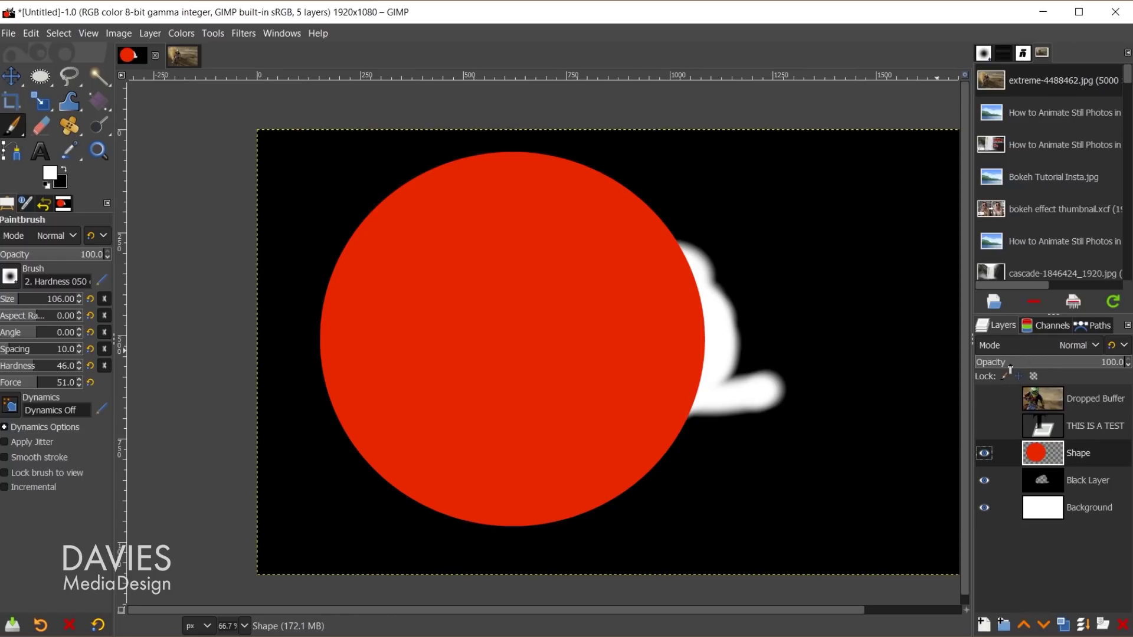
Show the Dropped Buffer and THIS IS A TEST layers again, and try painting on Dropped Buffer while it is temporarily hidden.
left_click(985, 399)
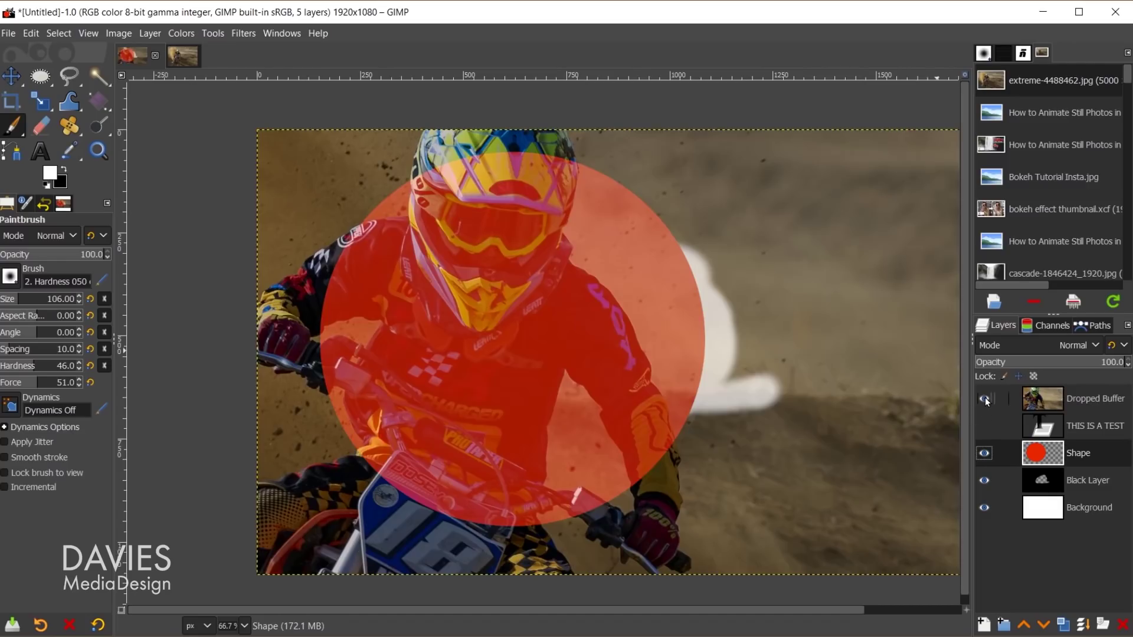
left_click(984, 425)
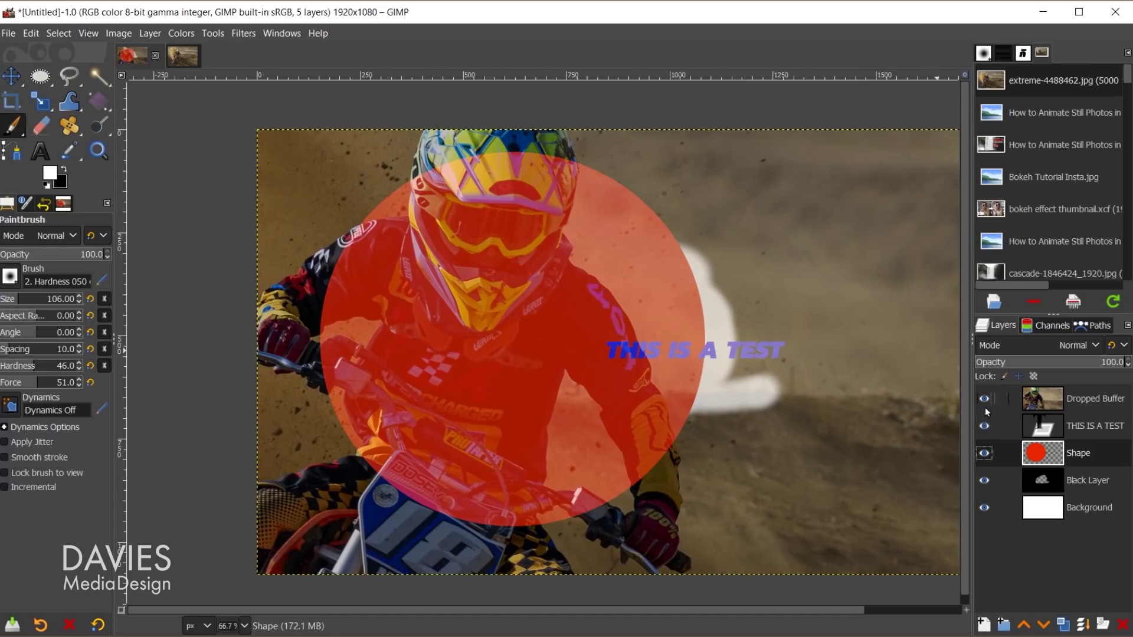
left_click(984, 400)
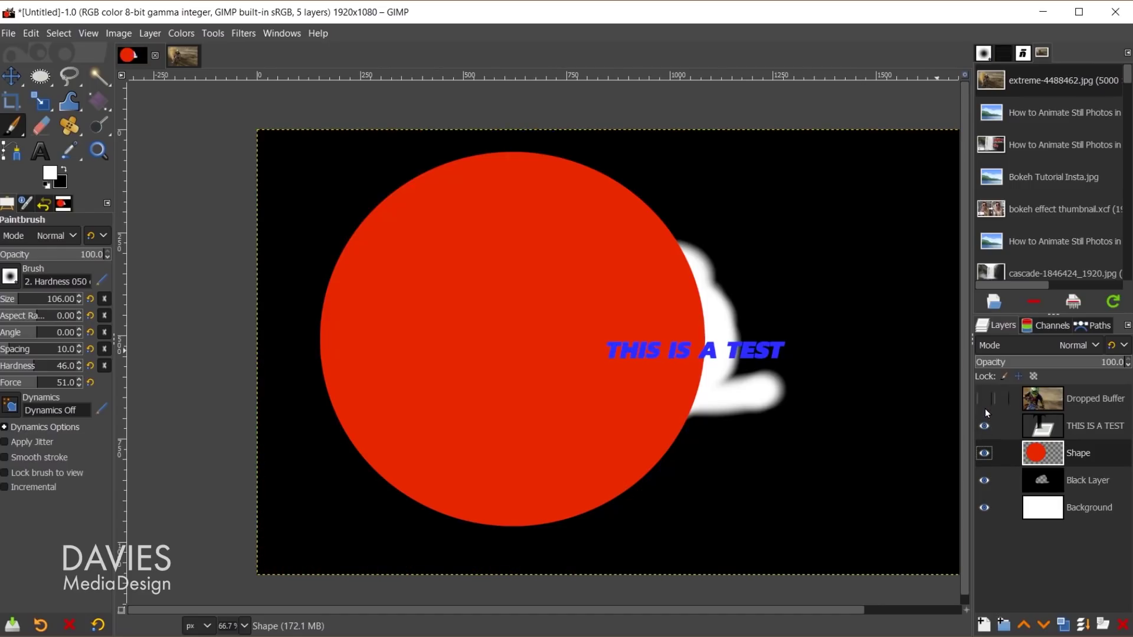
left_click(1049, 392)
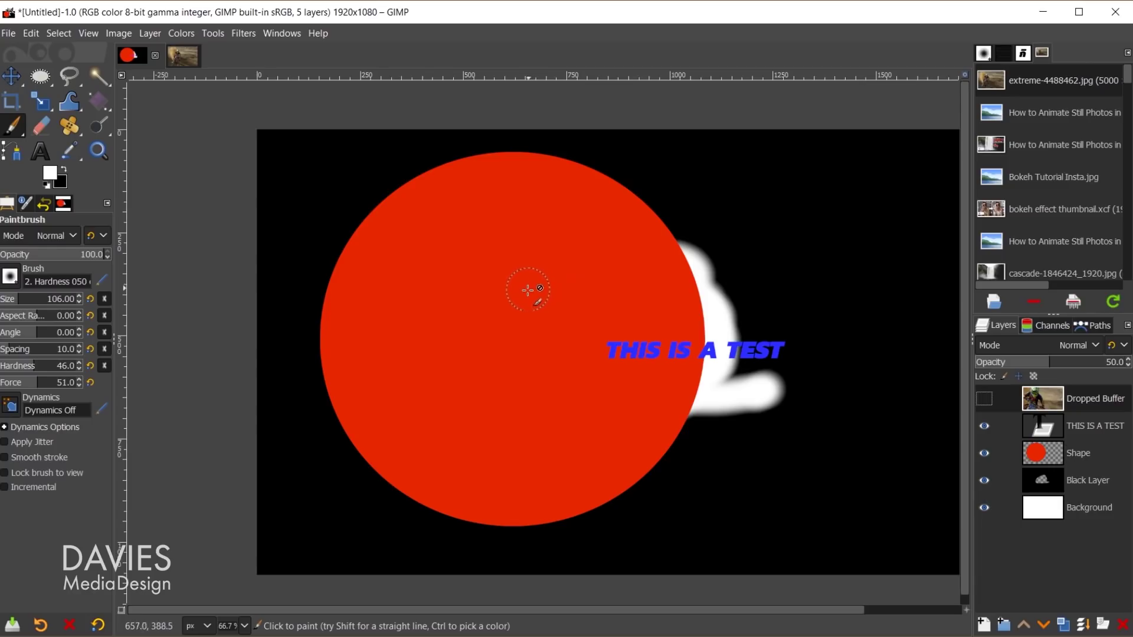
left_click(565, 251)
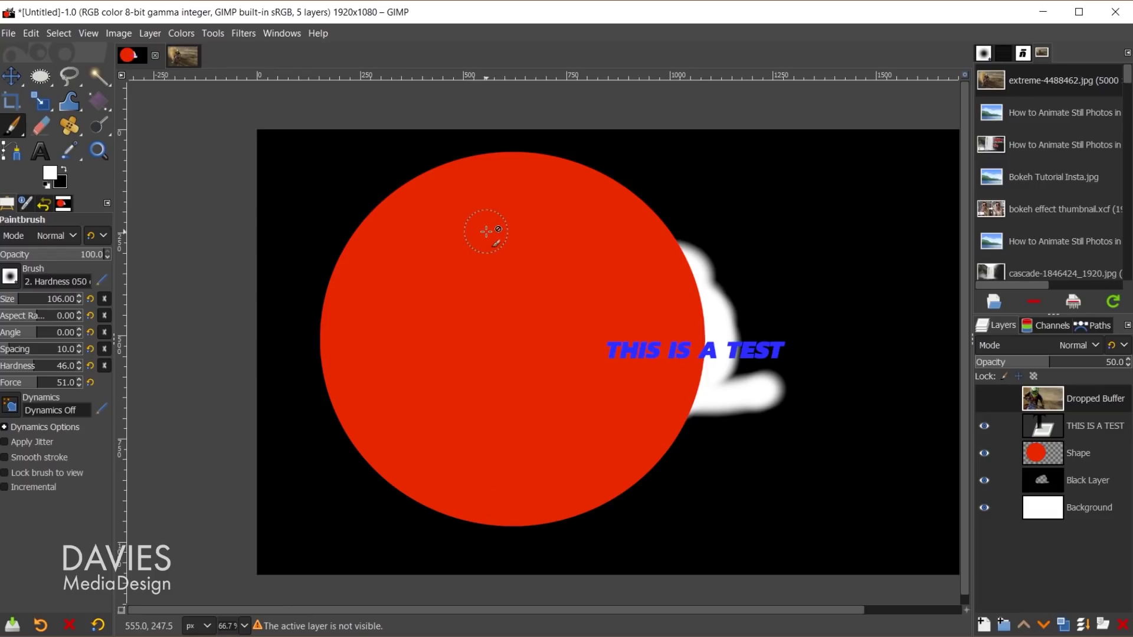
left_click(985, 399)
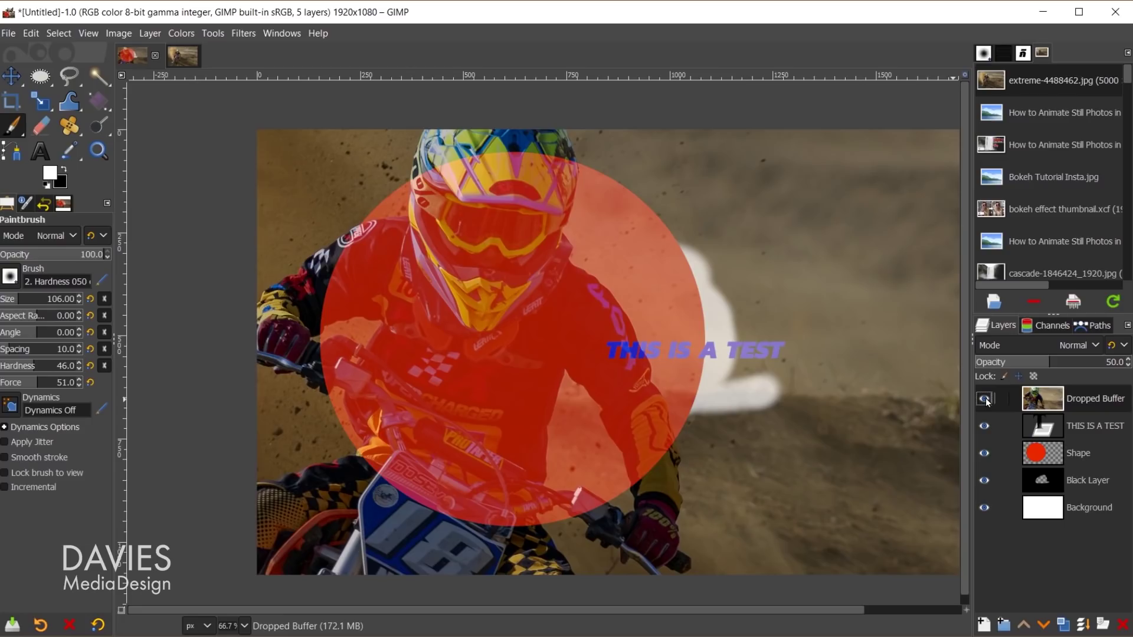
Isolate the Dropped Buffer layer and the Shape layer in turn, and restore the visibility of all layers.
left_click(985, 399, "shift")
left_click(984, 453, "shift")
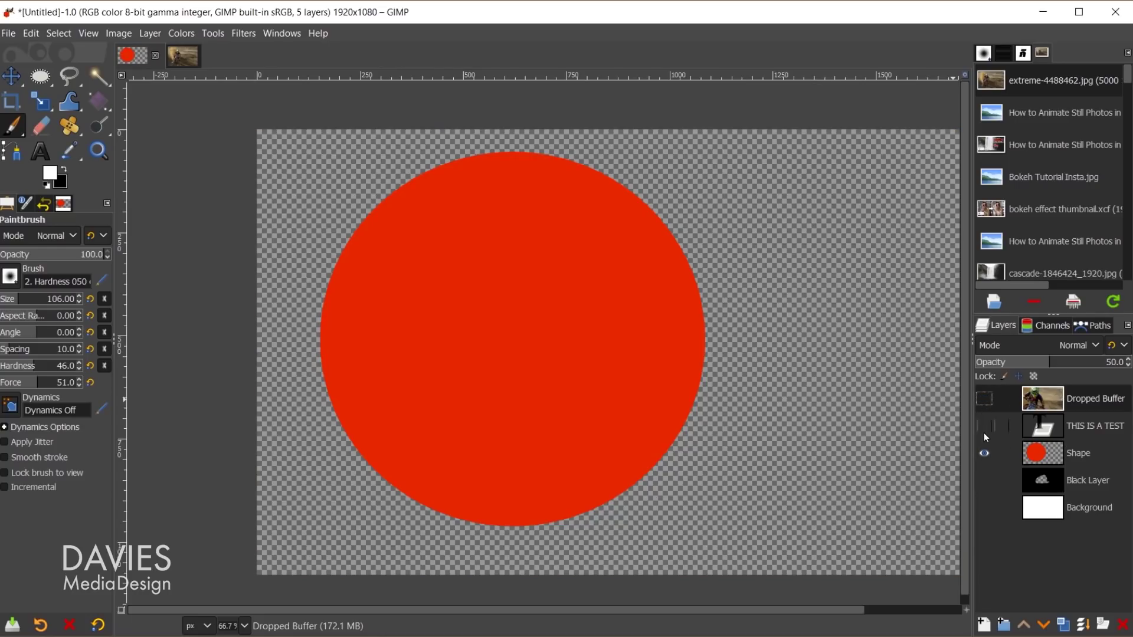
left_click(984, 453, "shift")
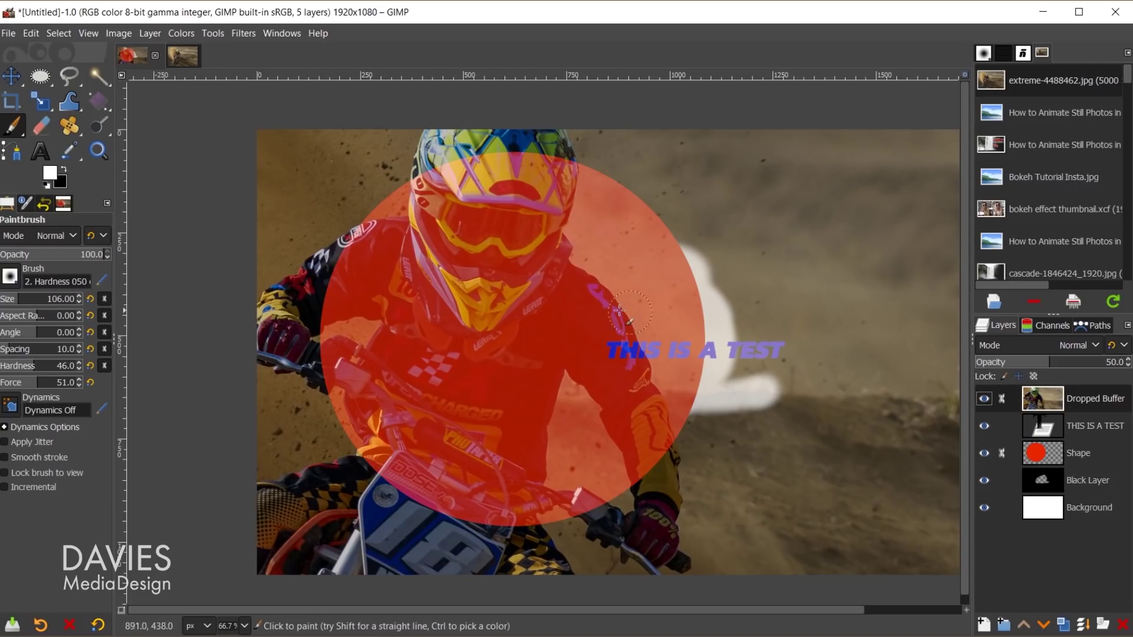
Scale the linked Dropped Buffer and Shape layers down together, sizing Dropped Buffer to 4246 × 2830 pixels.
key("shift+s")
left_click(575, 305)
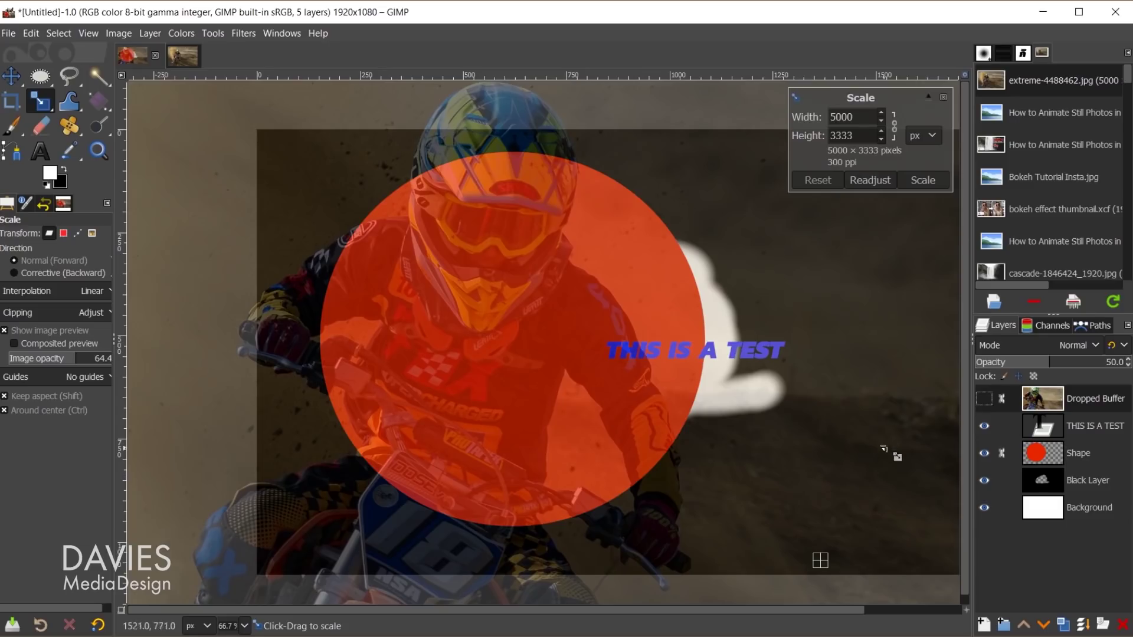
scroll(888, 447, "down", 2)
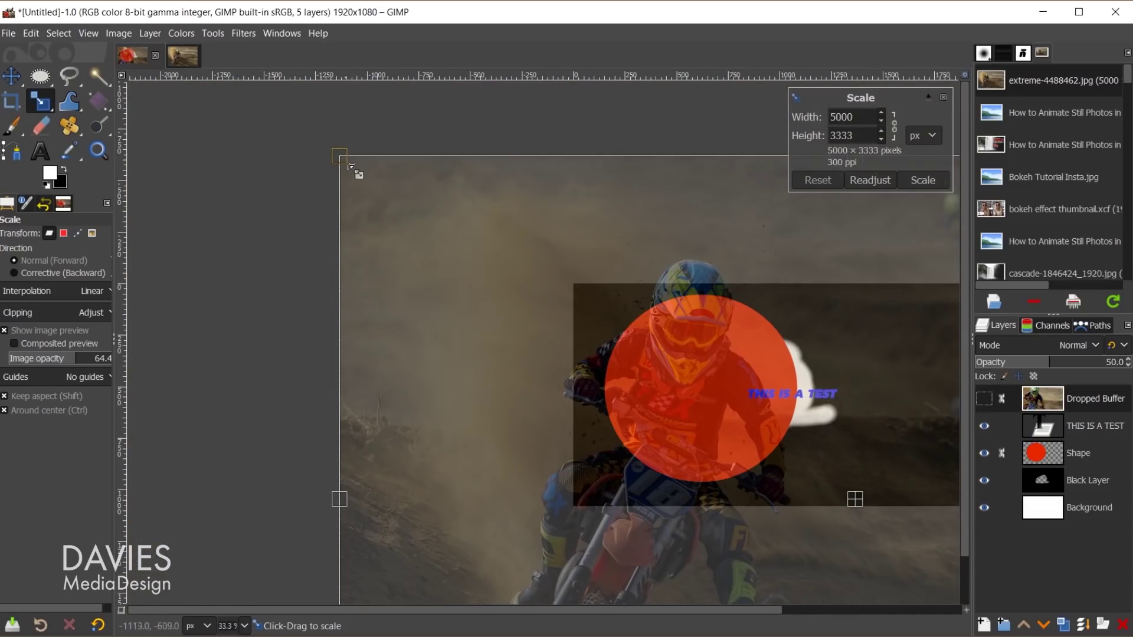
left_click_drag(341, 153, 516, 229)
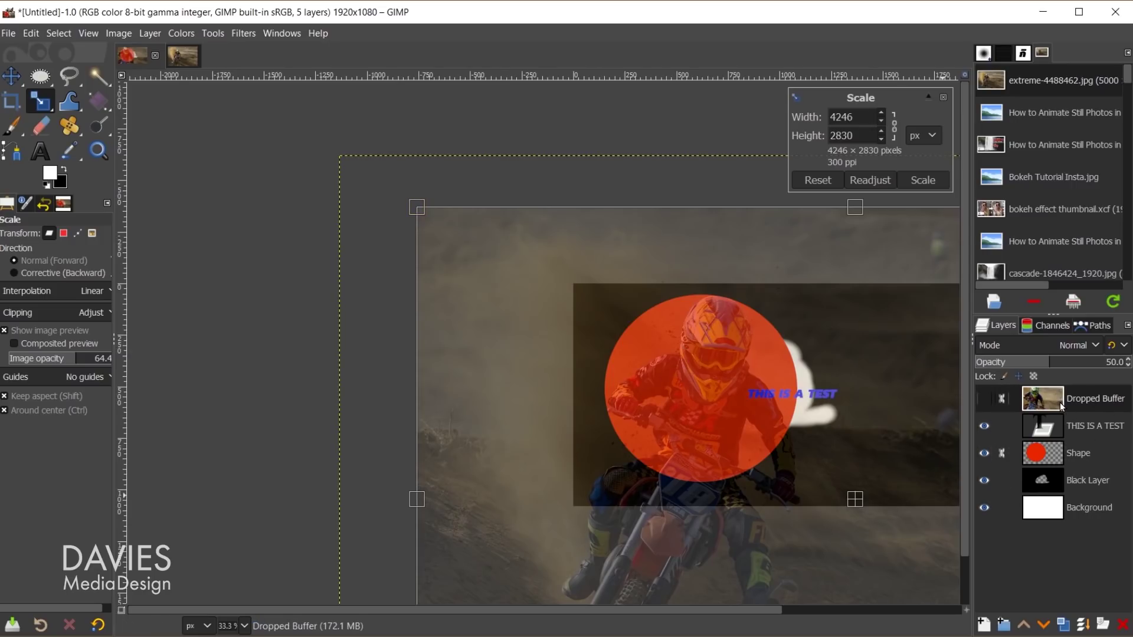
left_click(922, 180)
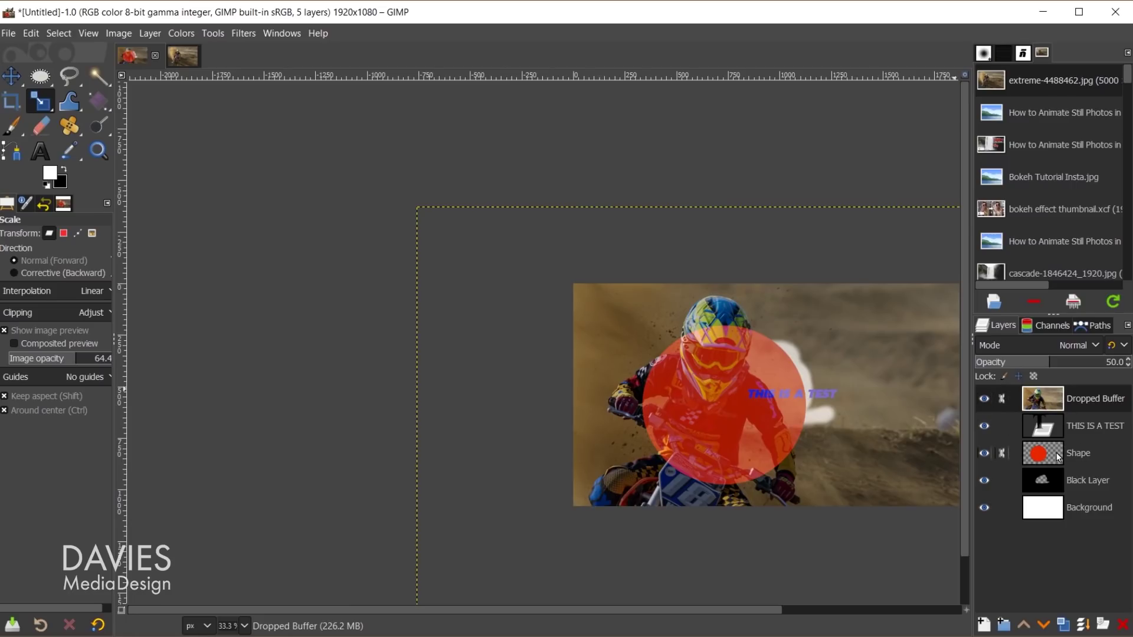
Move the two linked layers slightly up and left, and link the THIS IS A TEST layer to move all three together.
key("m")
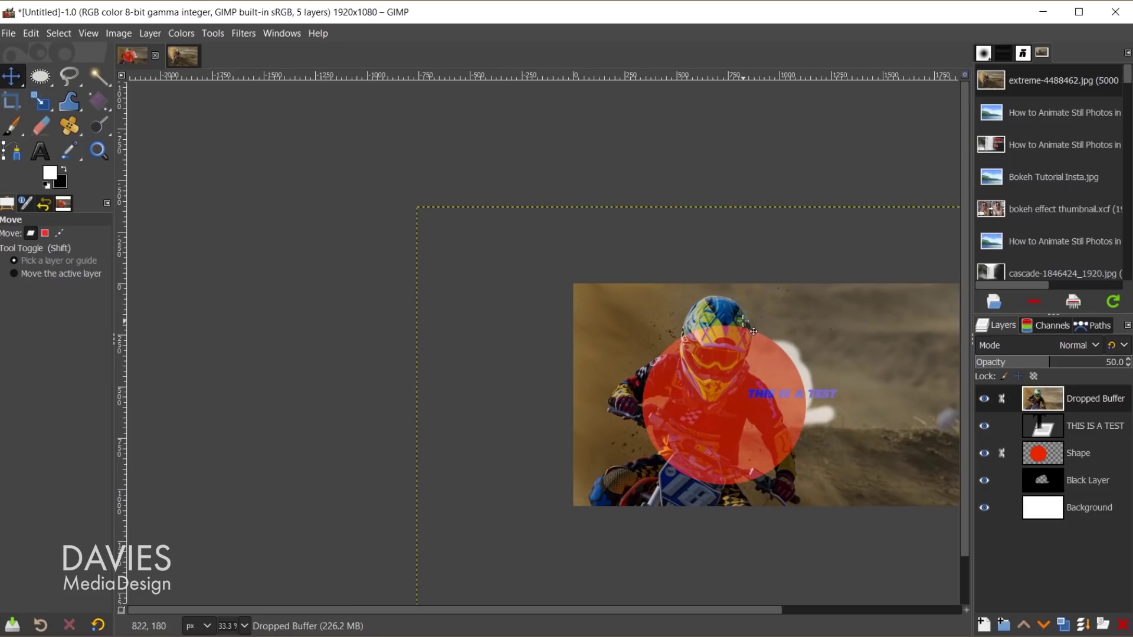
left_click_drag(830, 328, 803, 301)
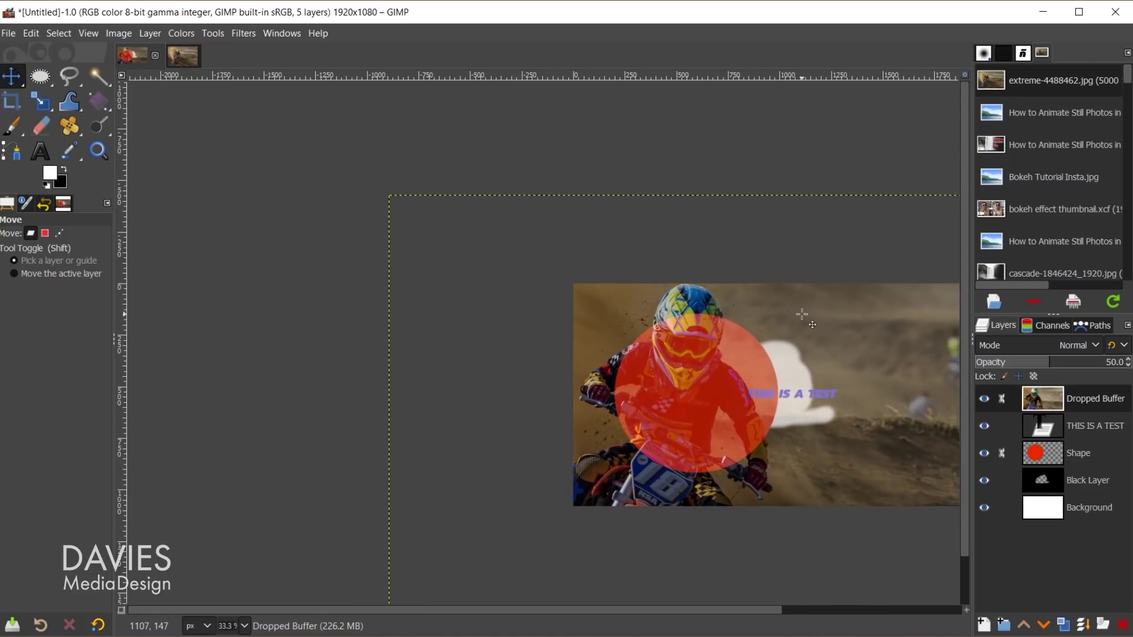
left_click(1001, 425)
left_click_drag(853, 341, 803, 418)
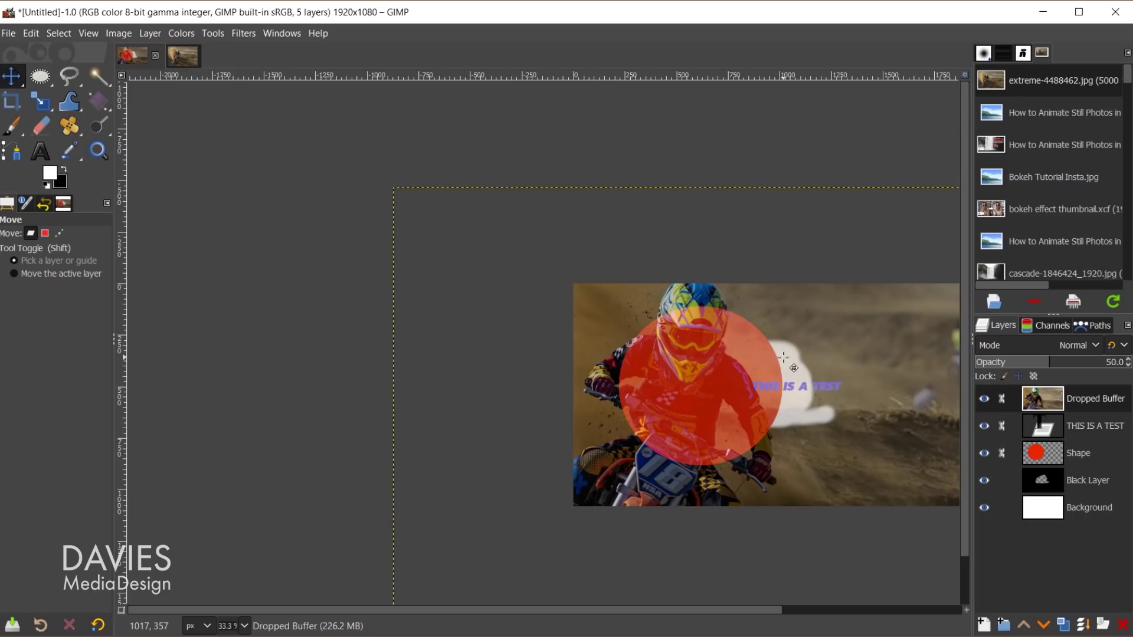
Unlink the Dropped Buffer, THIS IS A TEST and Shape layers, and toggle linking of all layers on and off.
left_click(1002, 398)
left_click(1001, 425)
left_click(1002, 453)
left_click(1001, 400, "shift")
left_click(1001, 399, "shift")
Rename the Dropped Buffer layer to Dirt Bike.
scroll(760, 609, "right", 5)
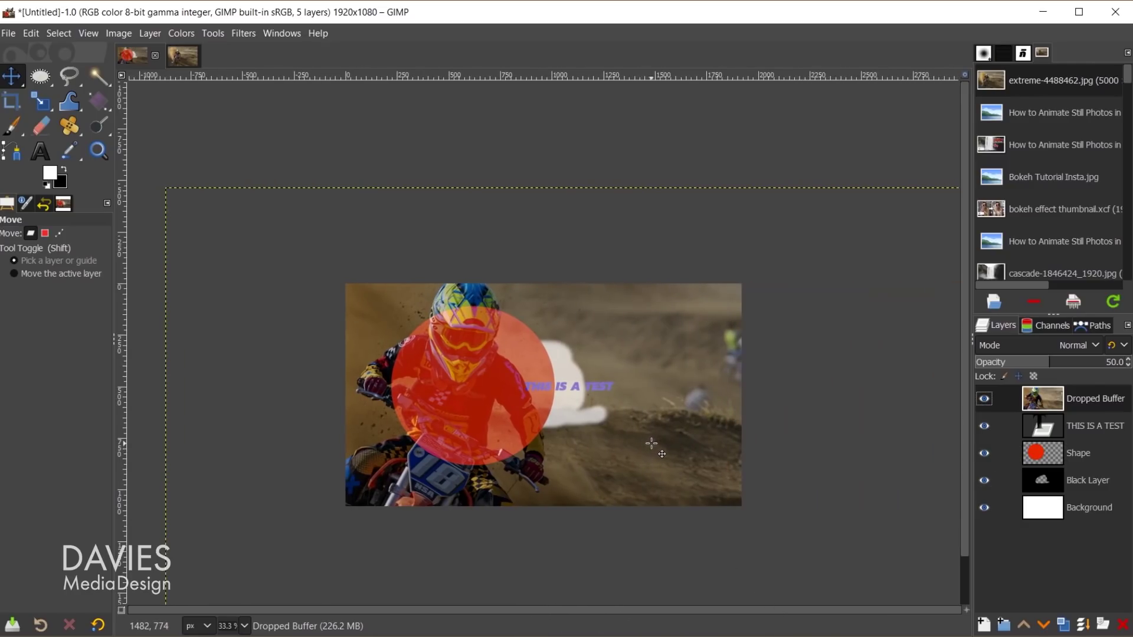
key("shift+ctrl+j")
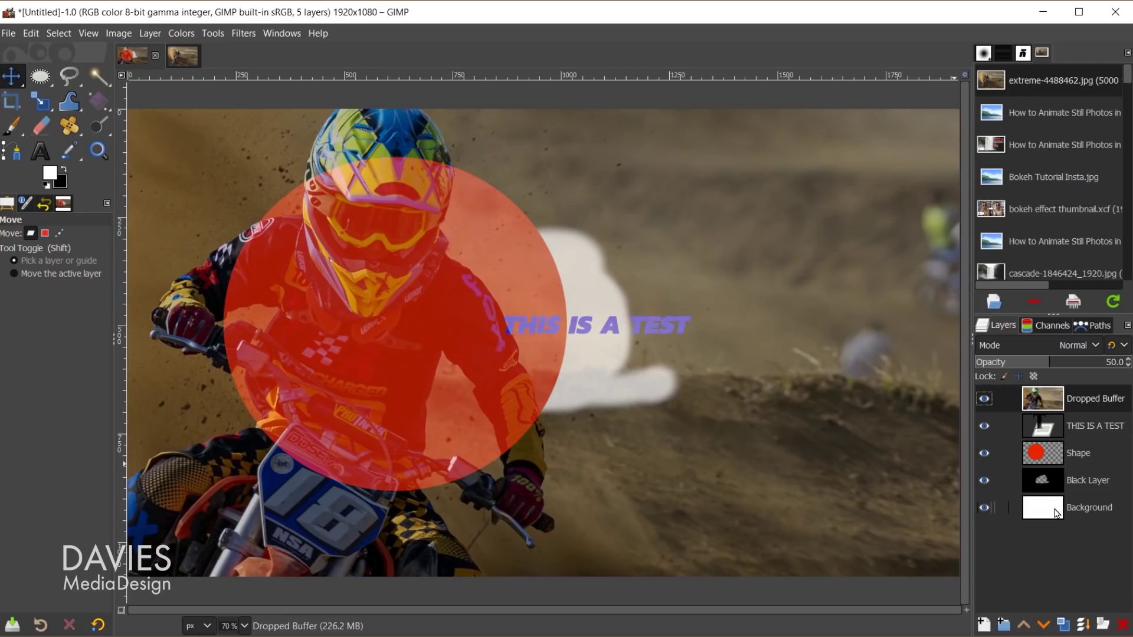
left_click(1045, 430)
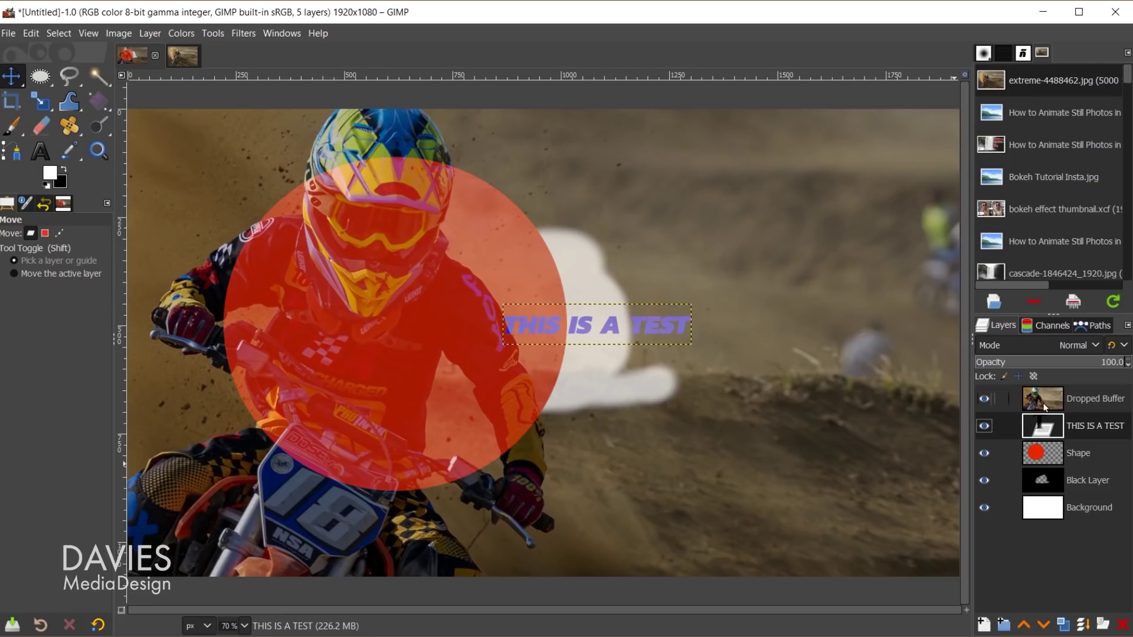
left_click(1044, 403)
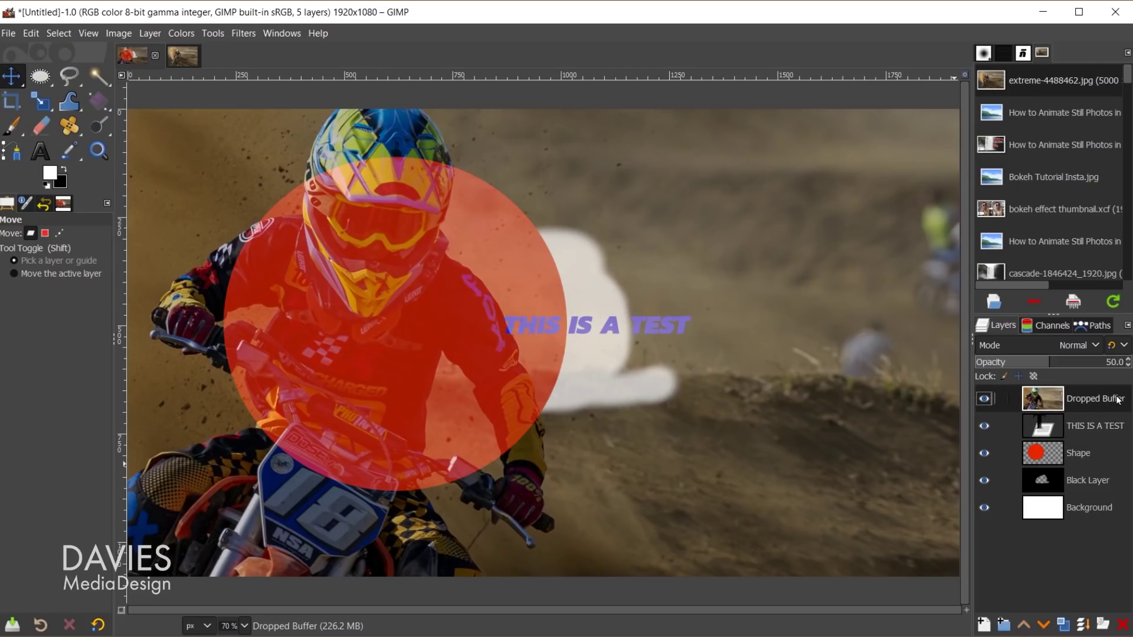
left_click(1079, 395)
double_click(1089, 400)
type("Dirt Bl")
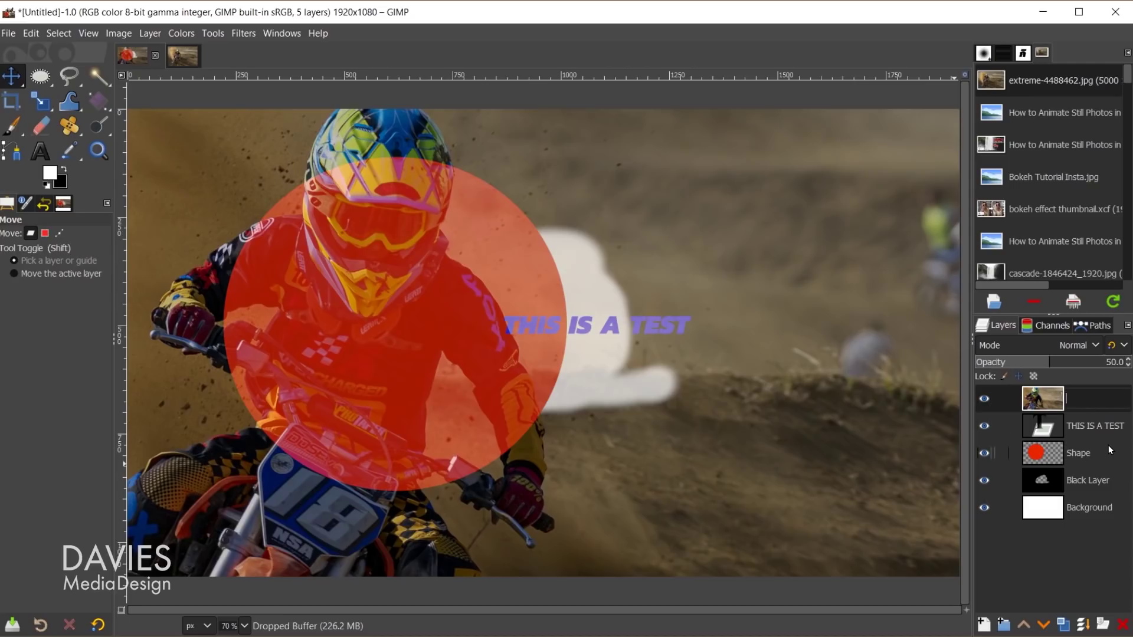
type("ke")
key("Return")
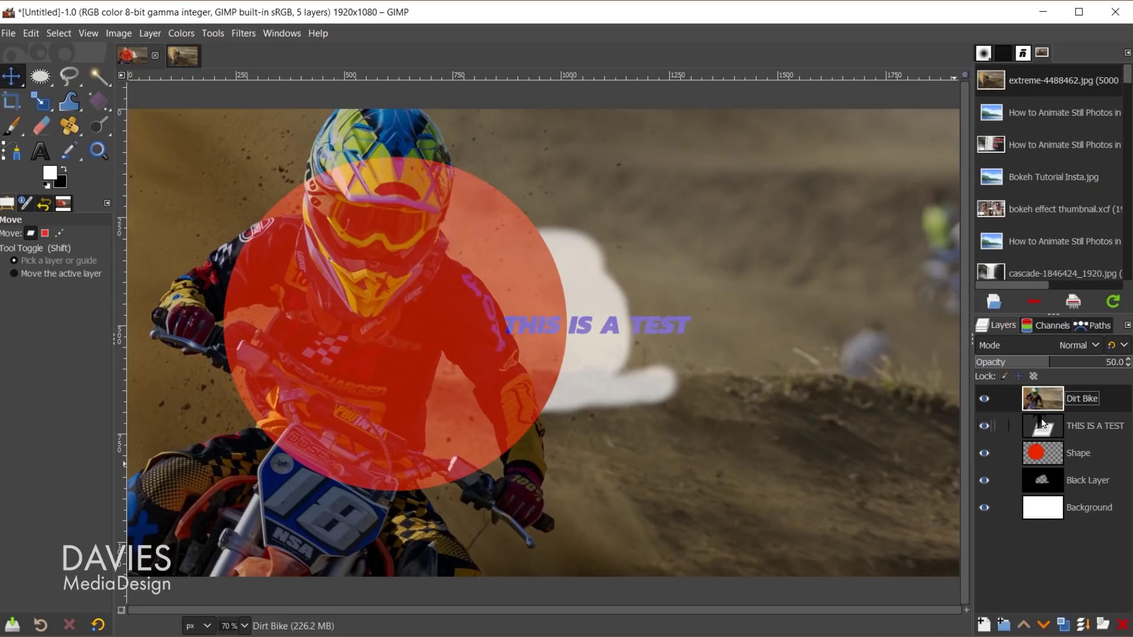
Add a new transparent layer above the Dirt Bike layer using the last-used layer settings.
left_click(983, 624, "shift")
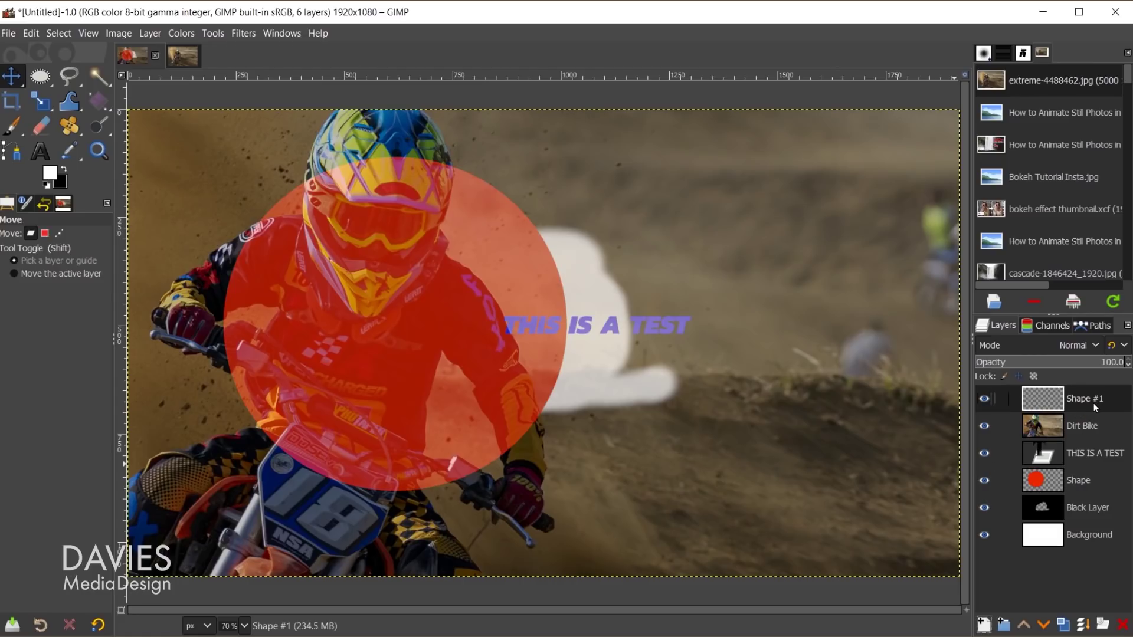
Create a new layer group at the top of the layer stack and name it Image with Shape.
left_click(1003, 627)
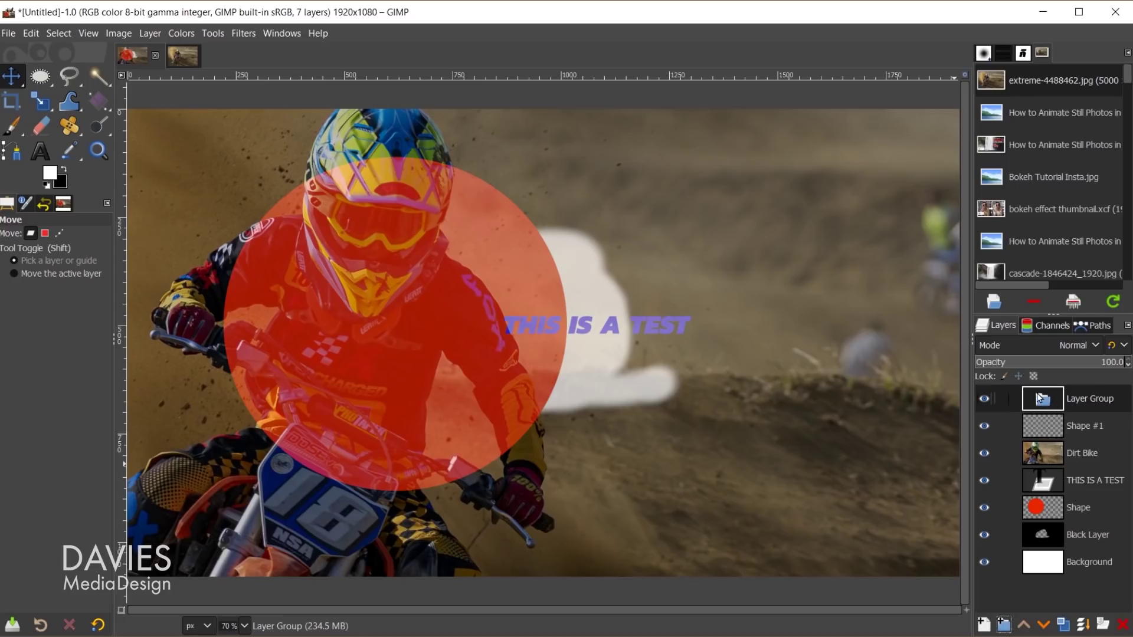
double_click(1099, 398)
type("Image with Shape")
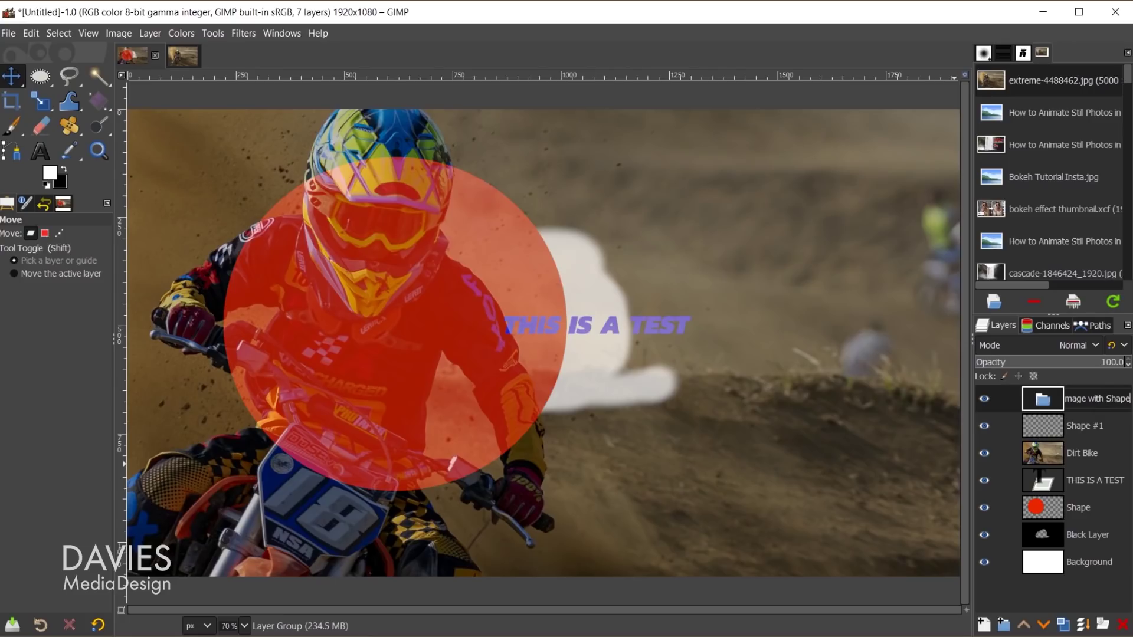
key("Return")
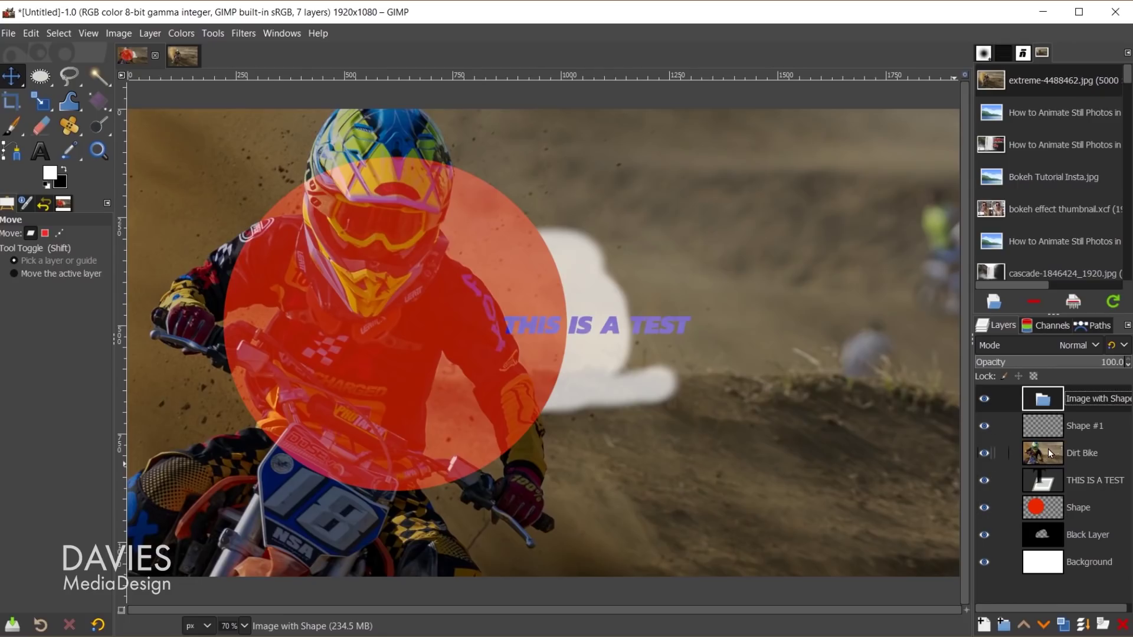
Move the Dirt Bike and Shape layers into the Image with Shape group and collapse the group.
left_click_drag(1043, 452, 1071, 401)
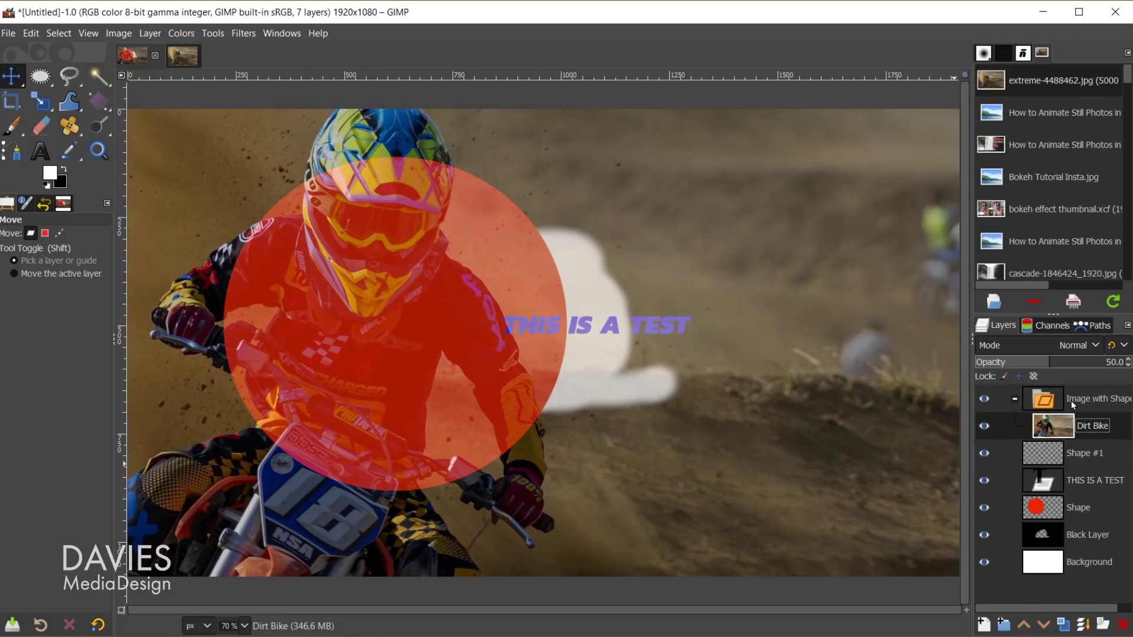
left_click_drag(1044, 512, 1082, 444)
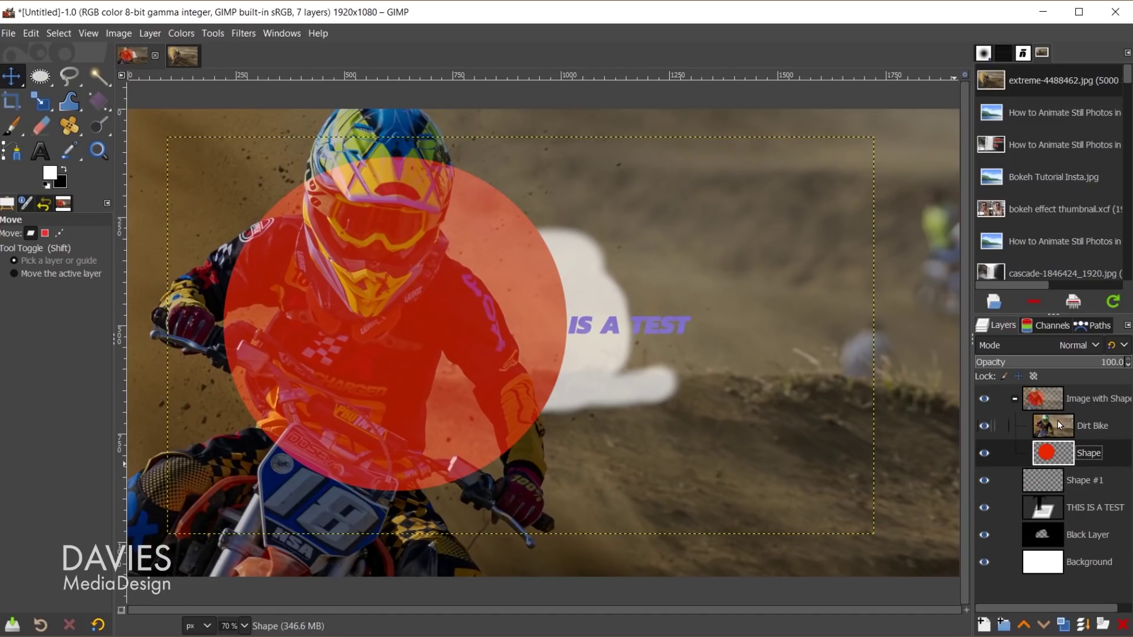
left_click(1014, 398)
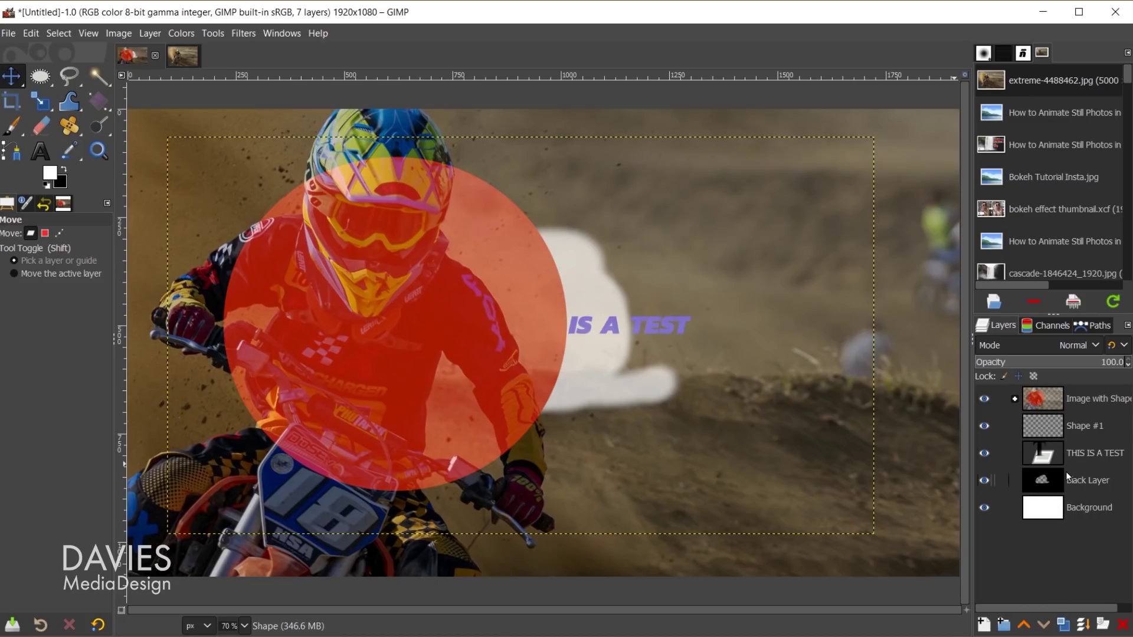
left_click(1015, 399)
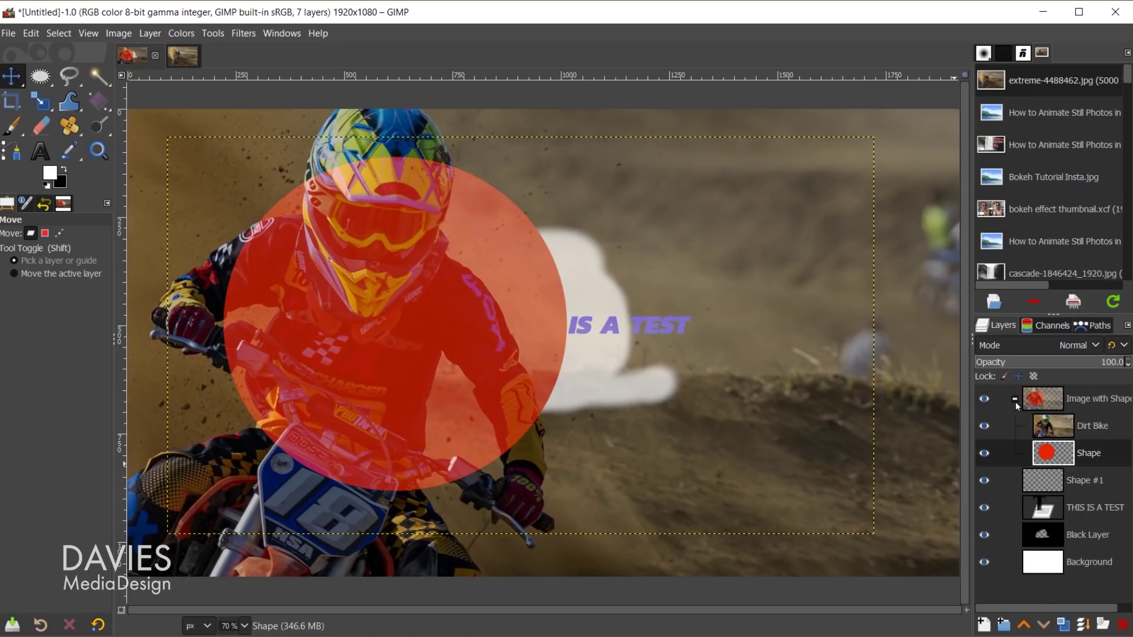
left_click(1015, 399)
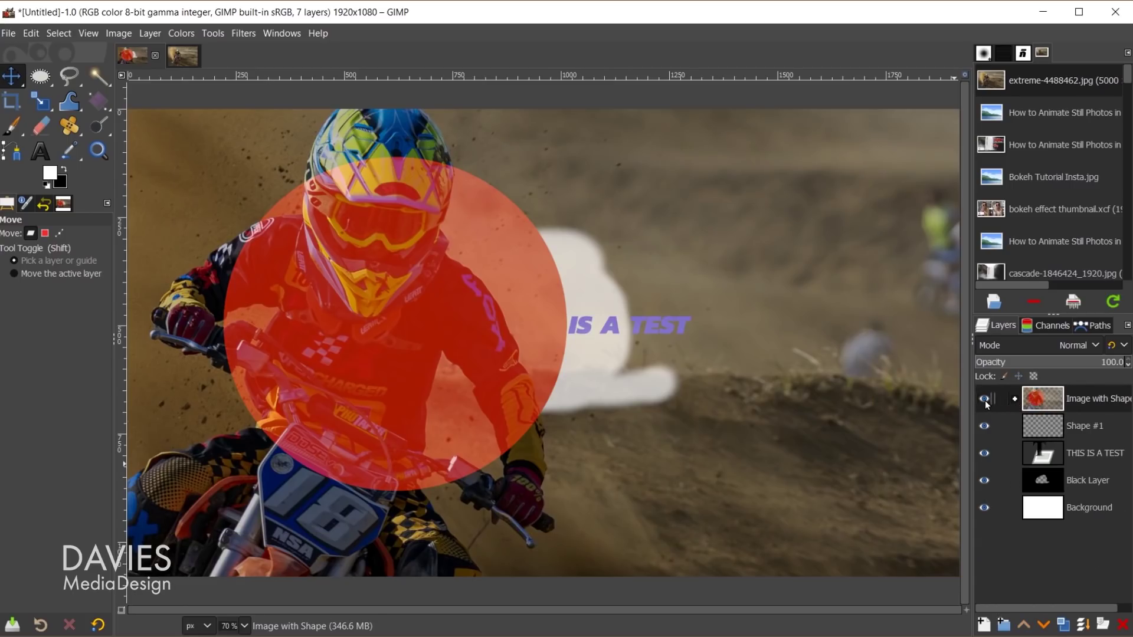
Toggle the visibility of the Image with Shape group off and on, and do the same for its Dirt Bike and Shape layers.
left_click(984, 400)
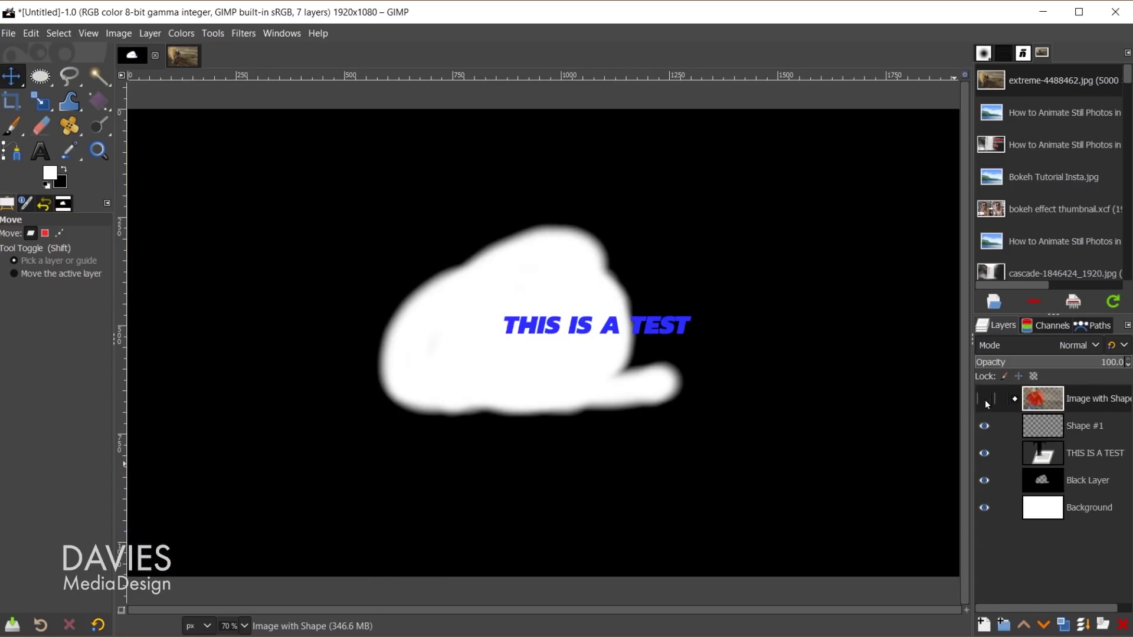
left_click(984, 400)
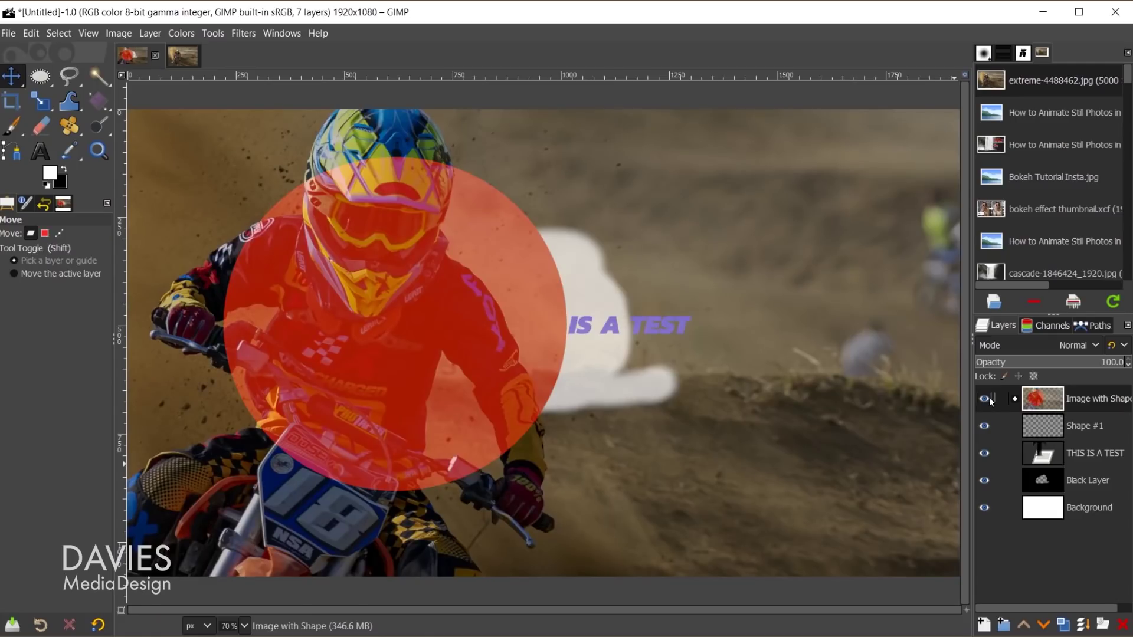
left_click(1015, 399)
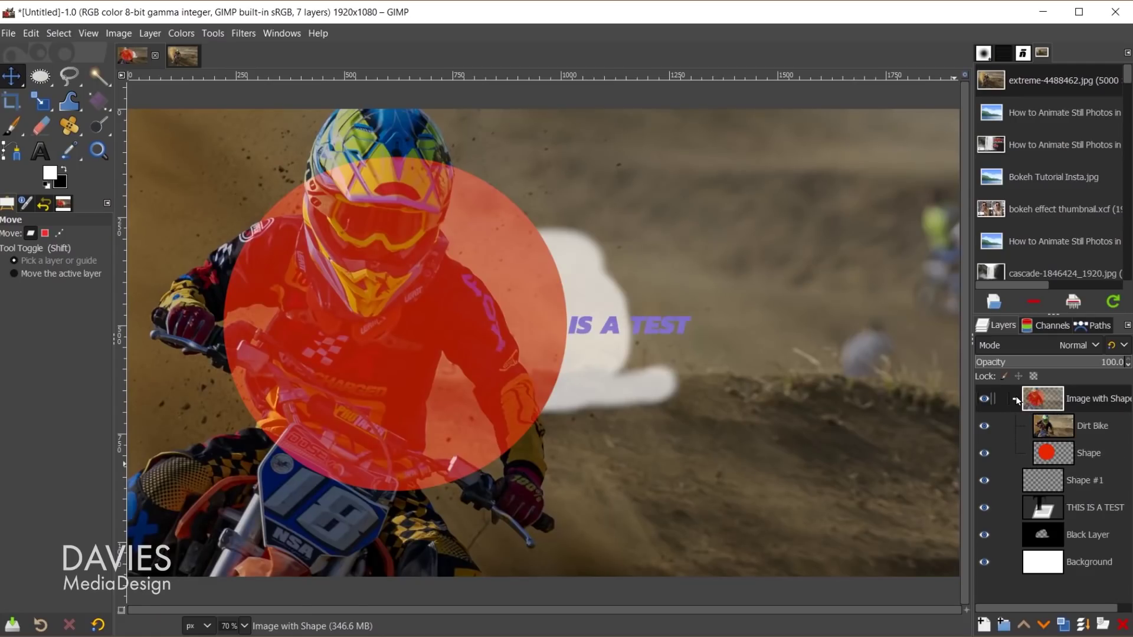
left_click(985, 426)
left_click(987, 427)
left_click(986, 450)
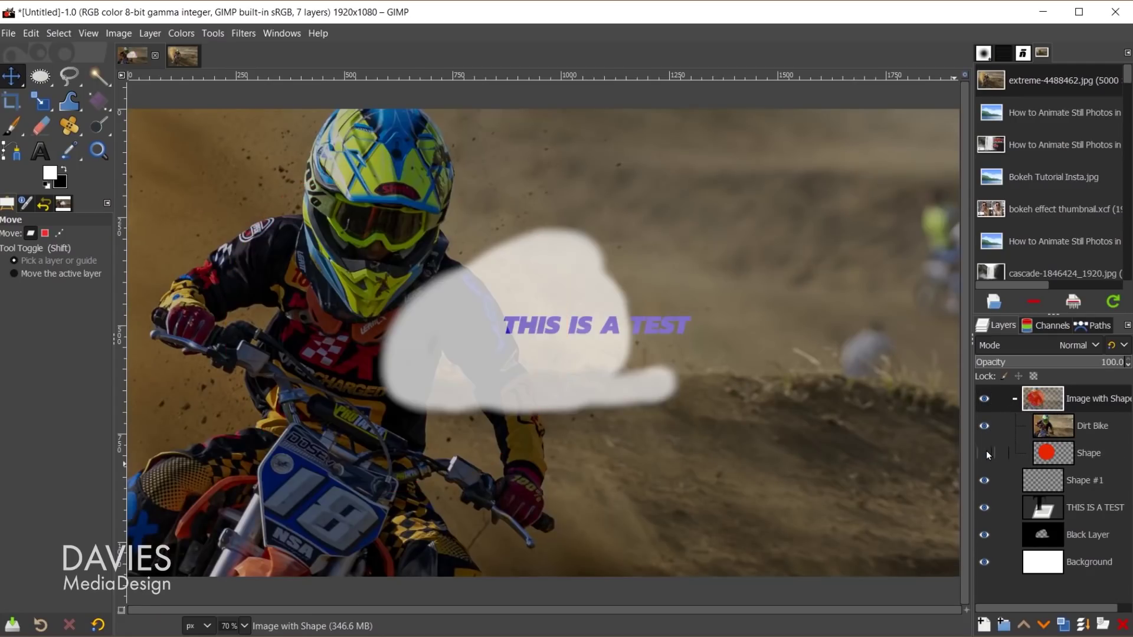
left_click(985, 453)
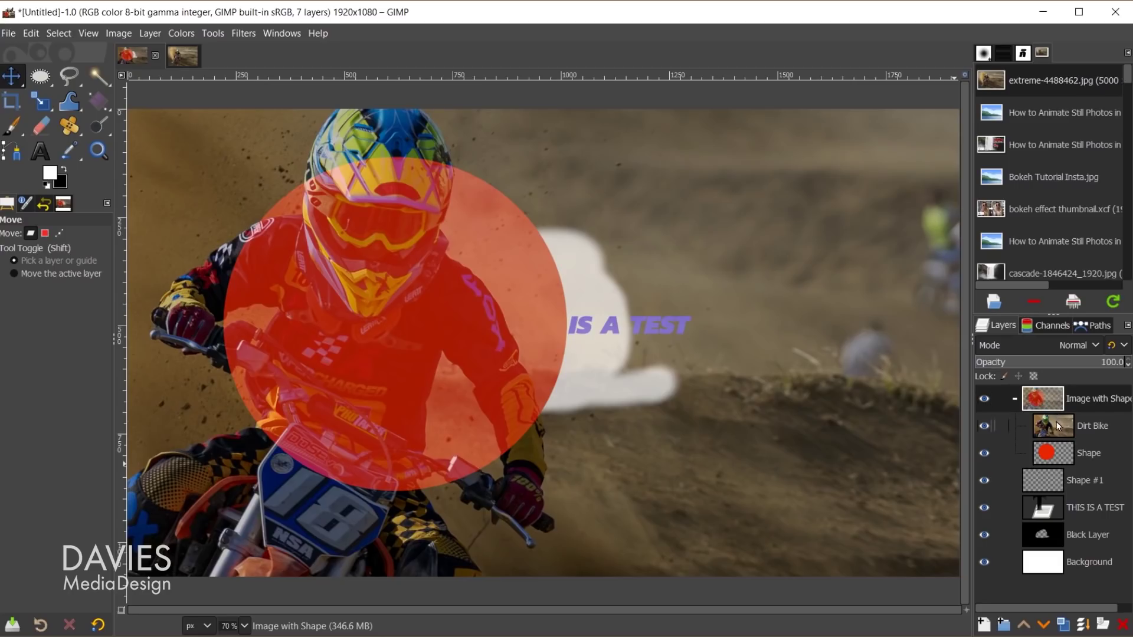
Try the Overlay blend mode on the Image with Shape group and set it back to Normal.
left_click(1057, 344)
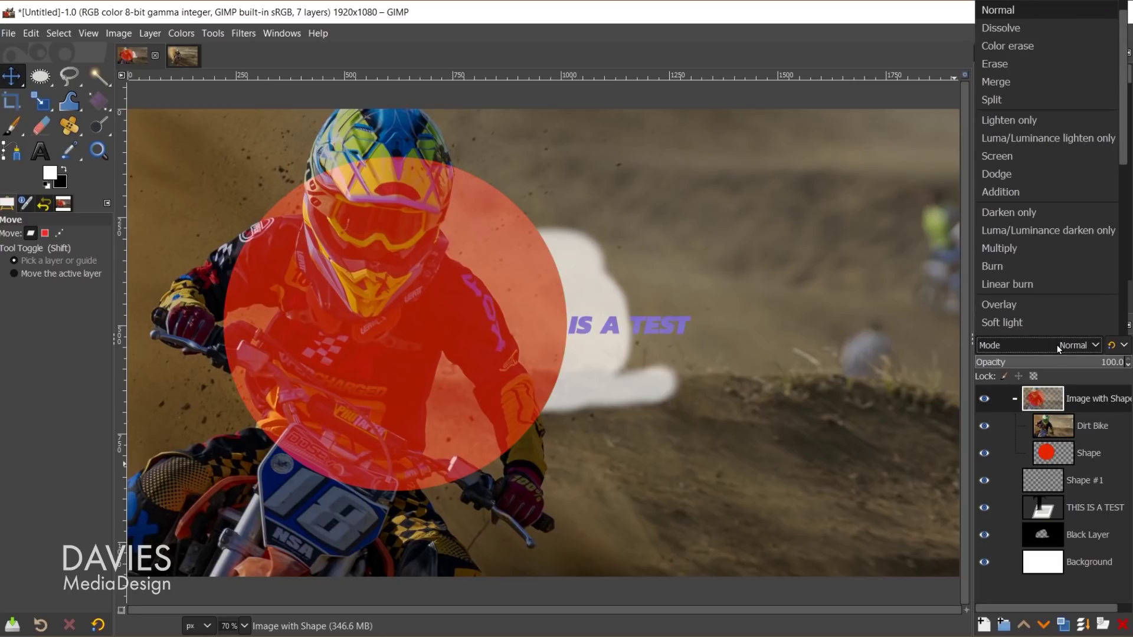
left_click(1046, 305)
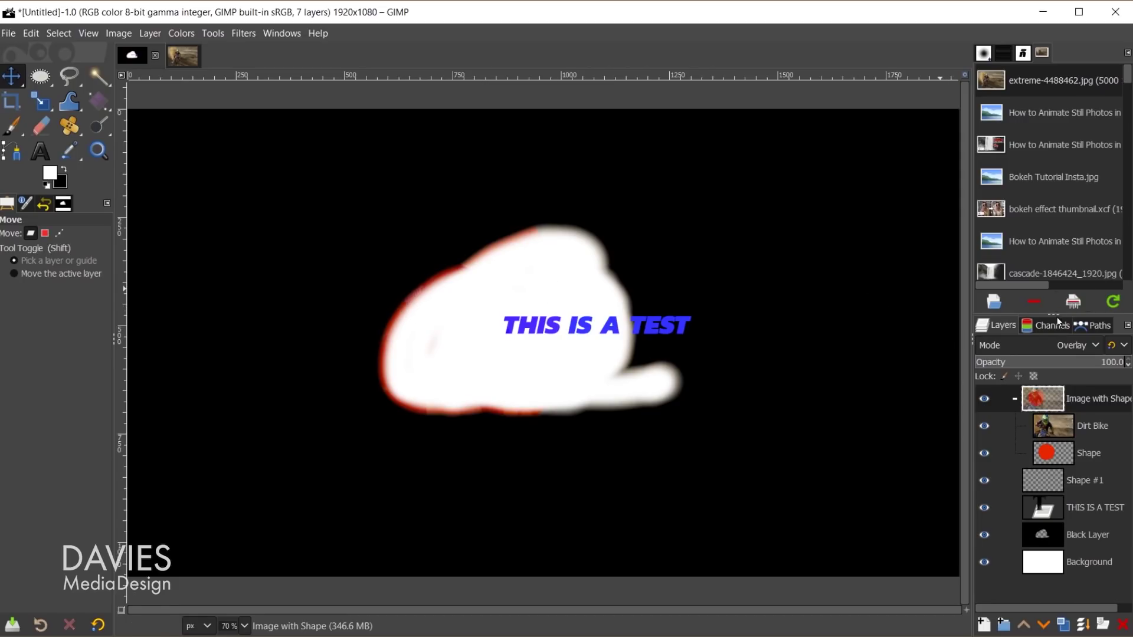
left_click(1070, 345)
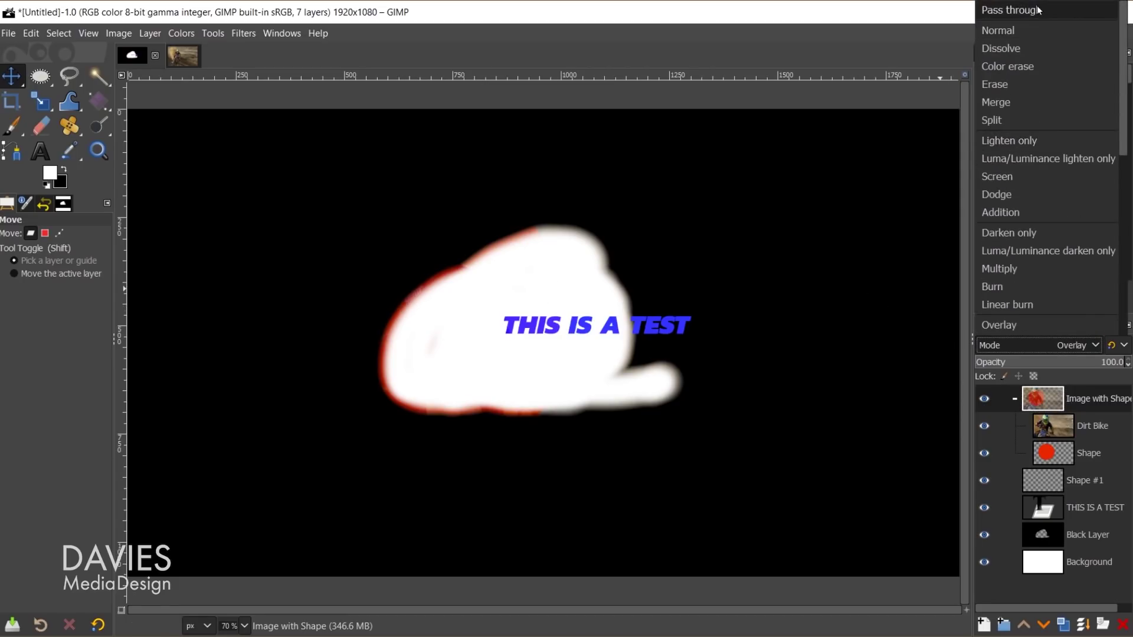
left_click(1057, 27)
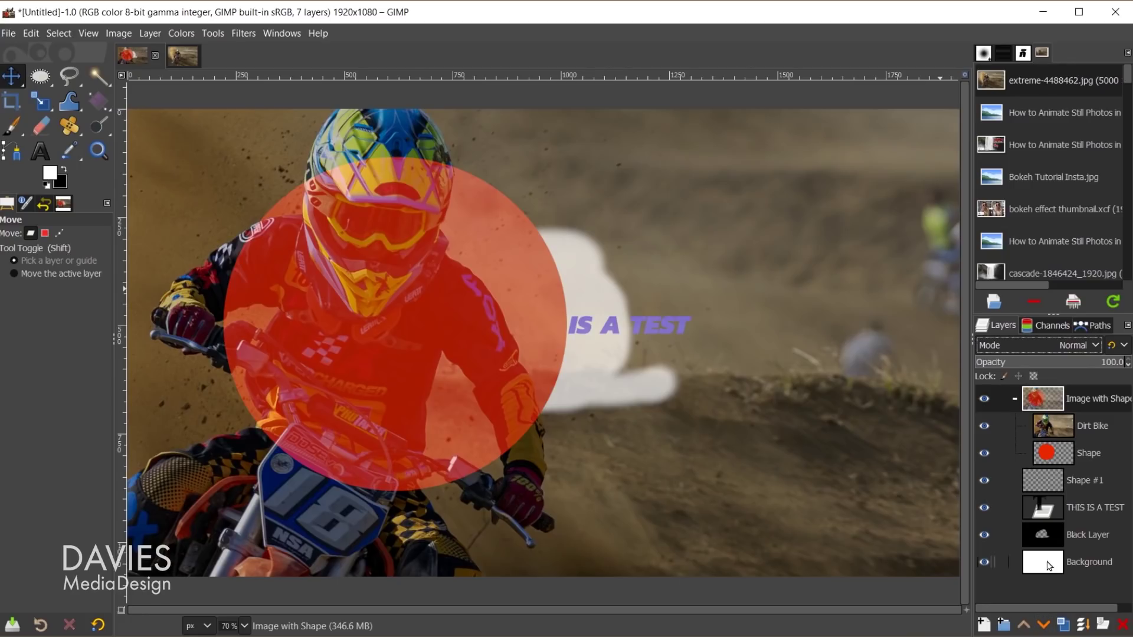
Raise and lower the Shape #1 layer in the stack, send it to the very bottom, and bring it to the very top.
left_click(1050, 480)
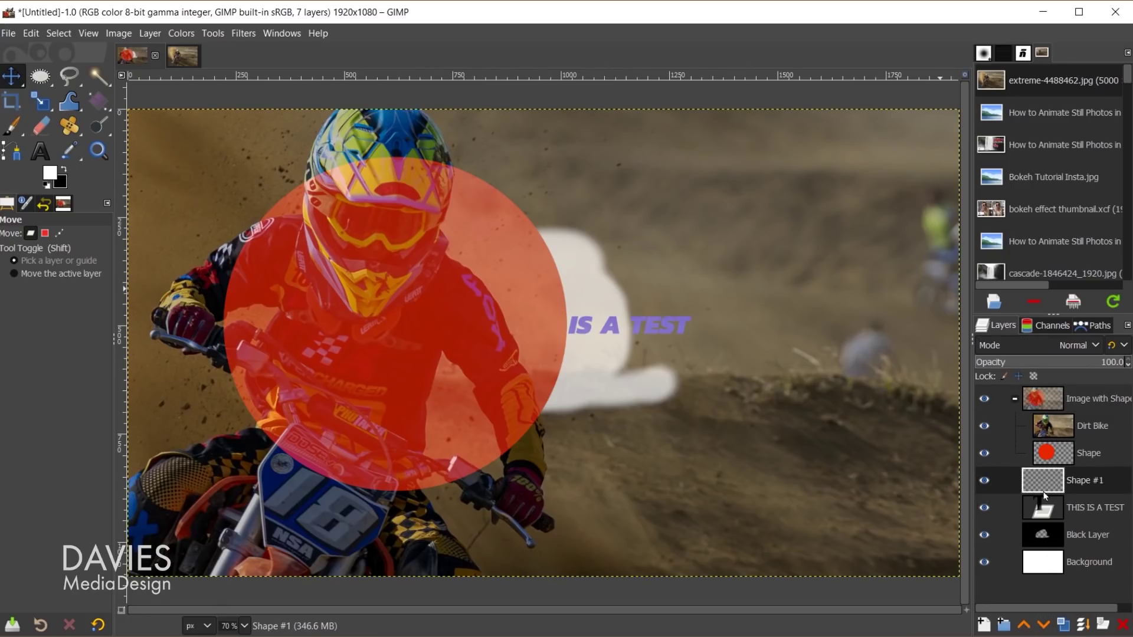
left_click(1023, 625)
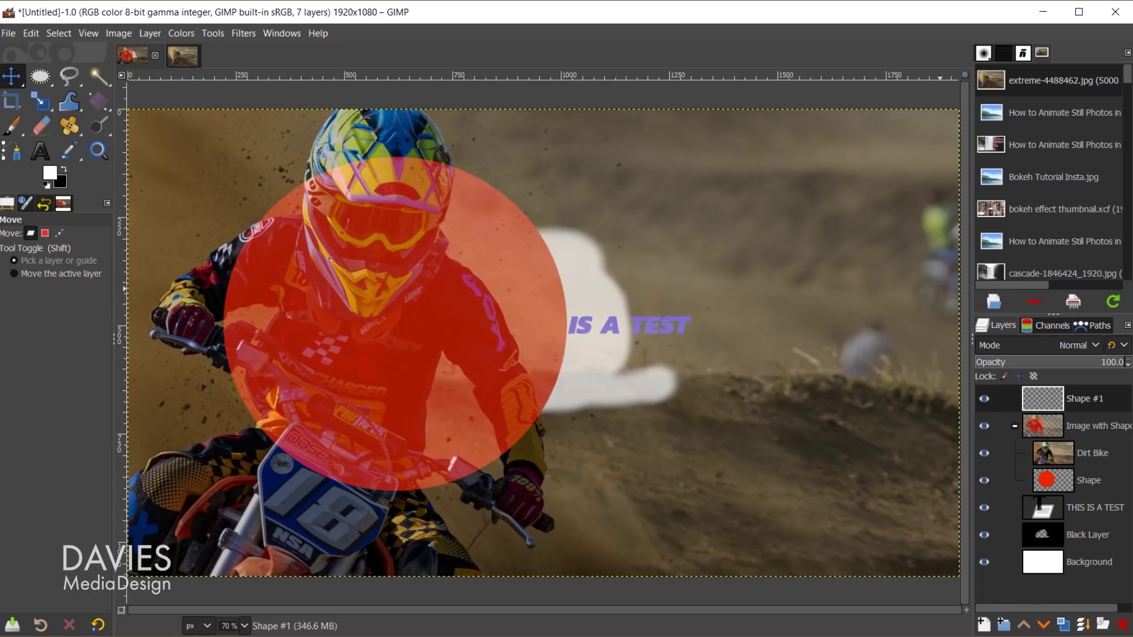
left_click(1043, 624)
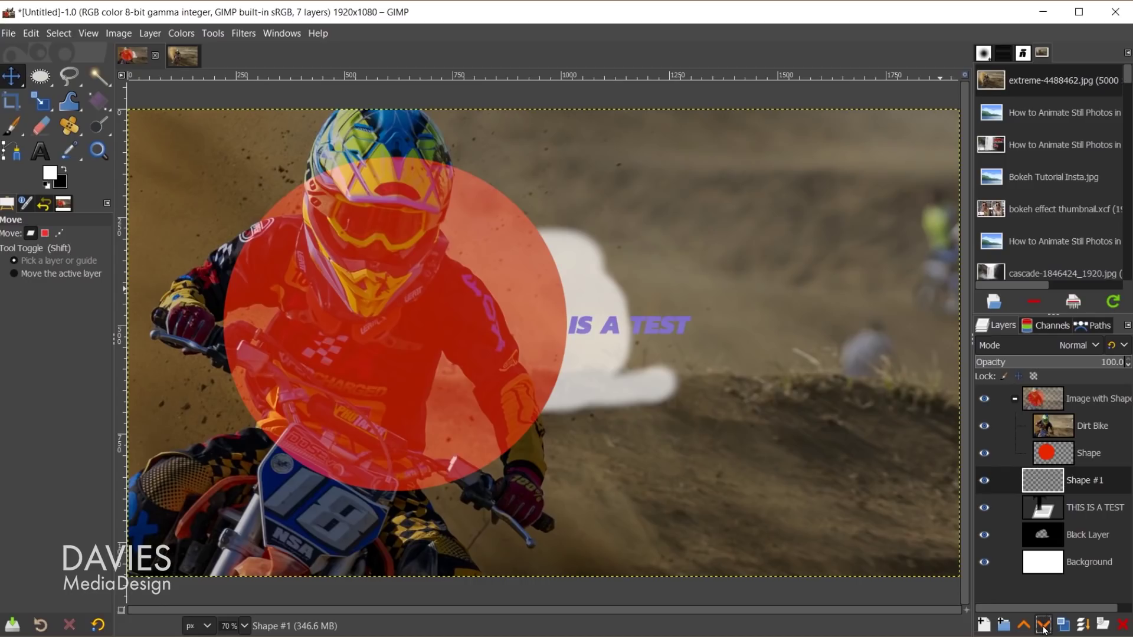
left_click(1044, 624, "shift")
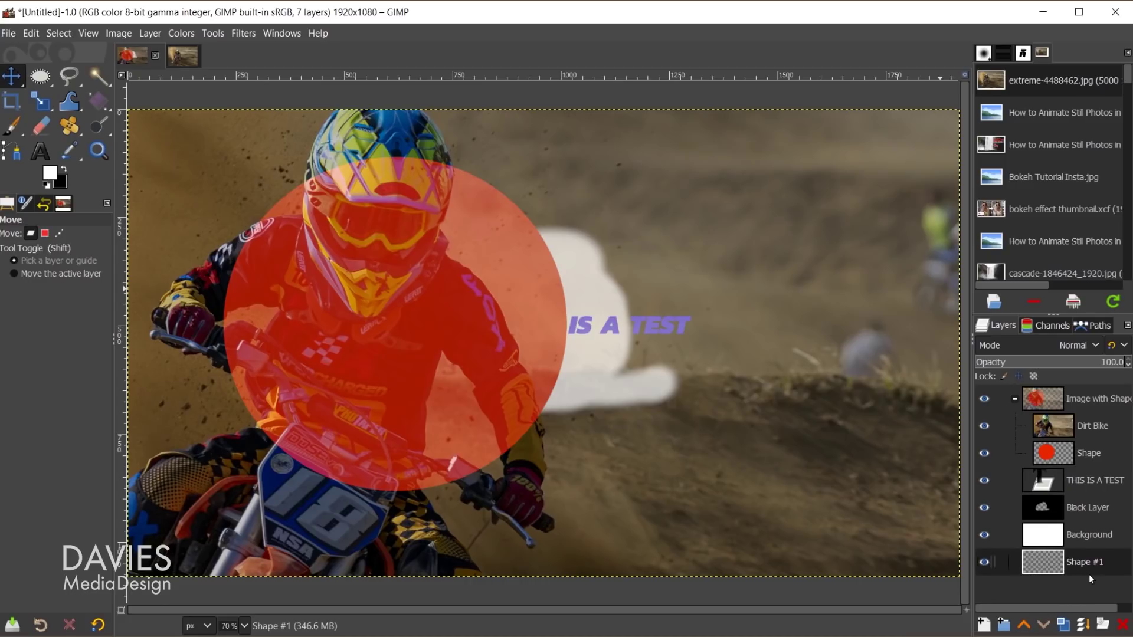
left_click(1024, 625, "shift")
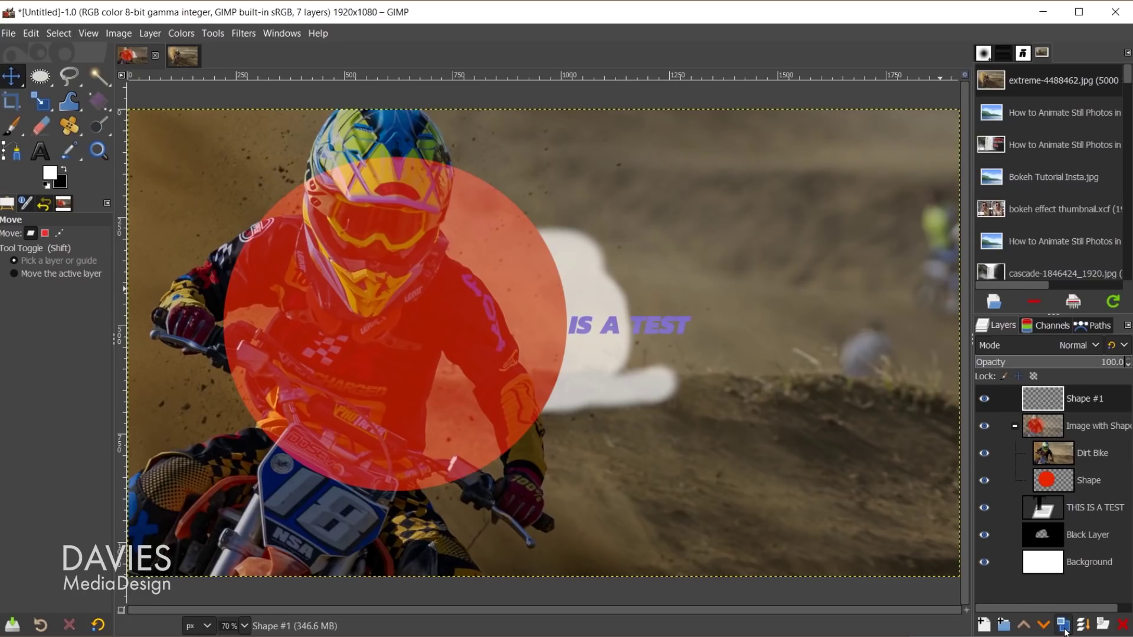
Duplicate the Black Layer and move the copy to the top of the layer stack.
left_click(1046, 539)
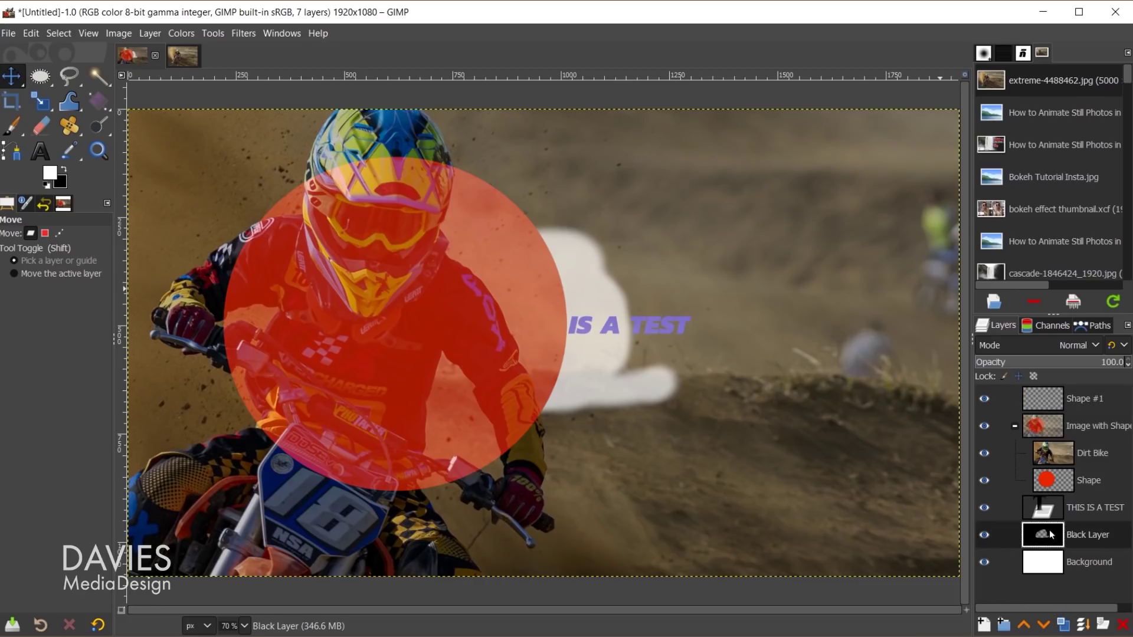
left_click(1063, 624)
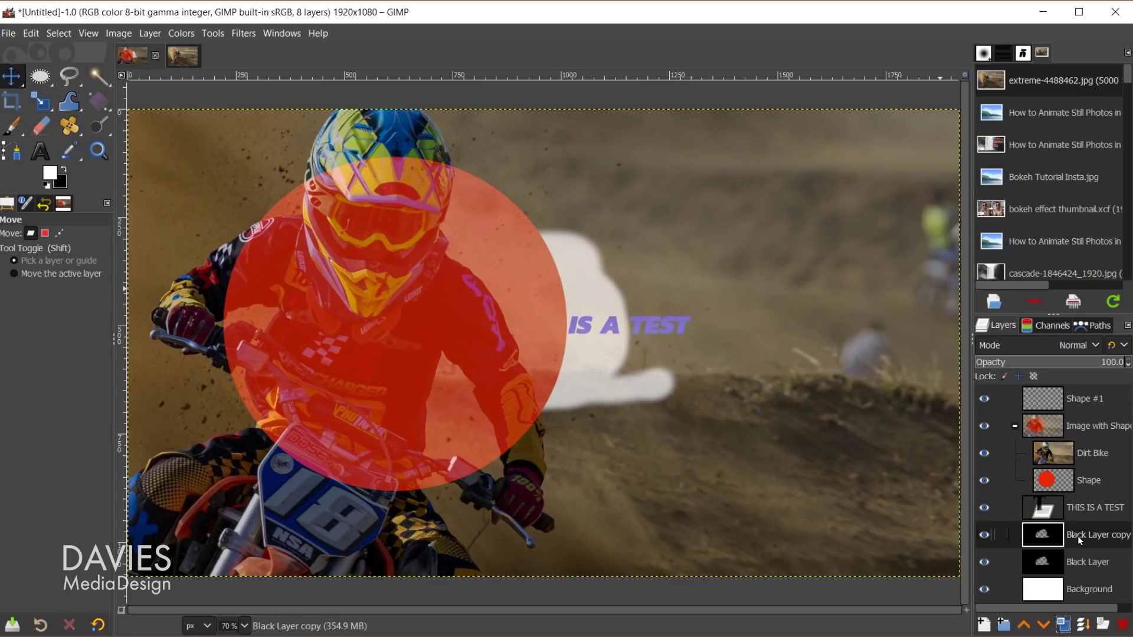
left_click_drag(1051, 543, 1071, 395)
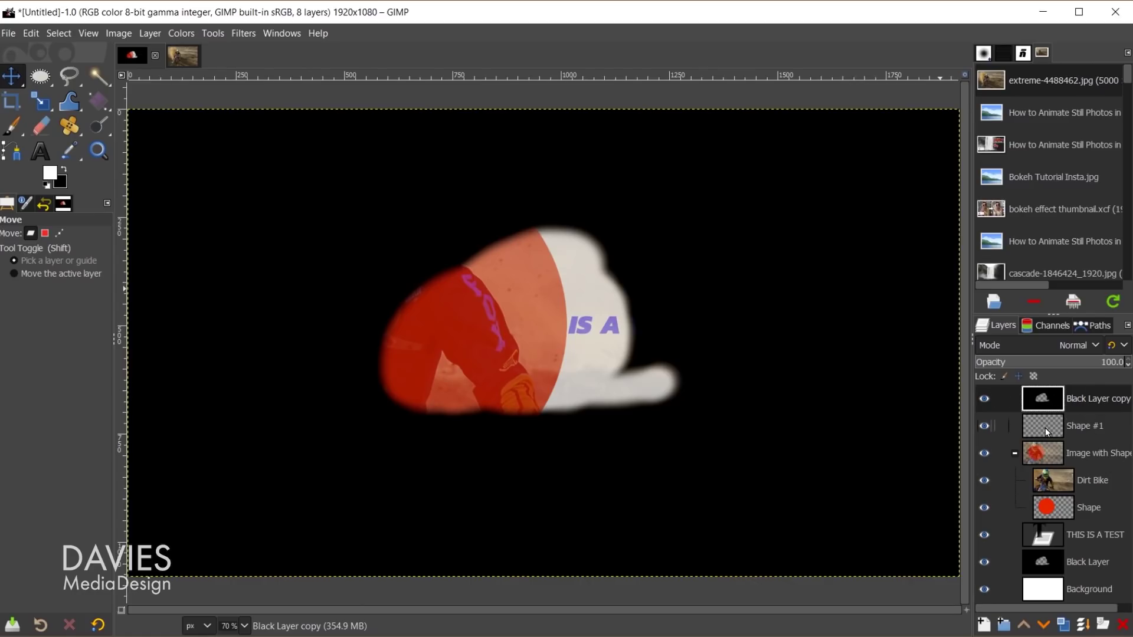
Merge the Black Layer copy down onto Shape #1 and rename the merged layer Black Layer Copy.
left_click(1082, 627)
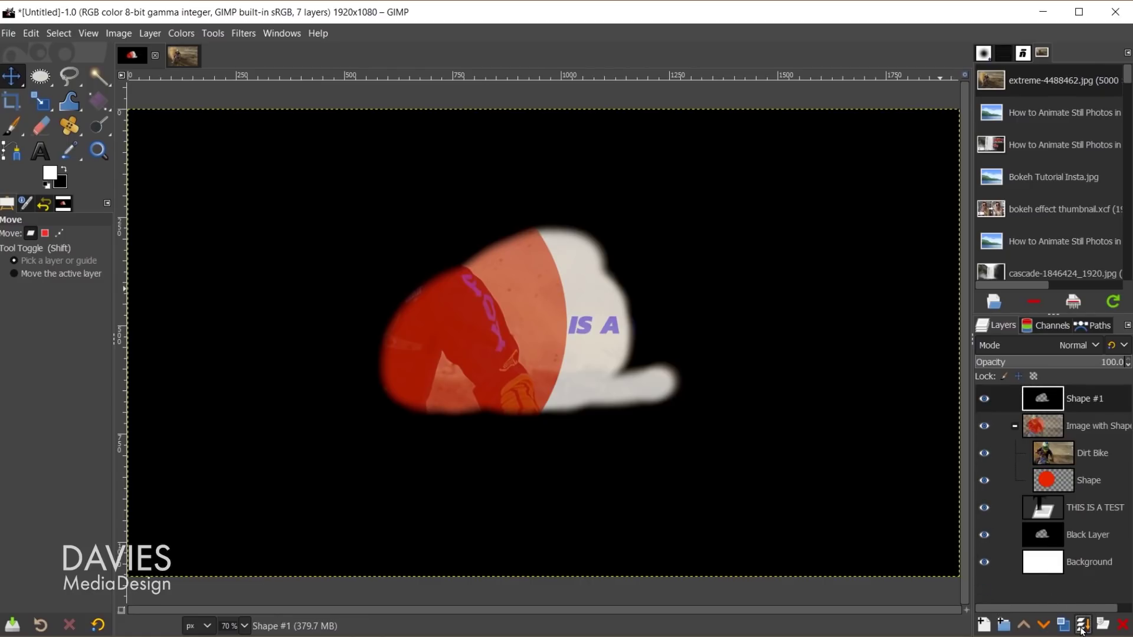
double_click(1085, 398)
type("Black Layer Copy")
key("Return")
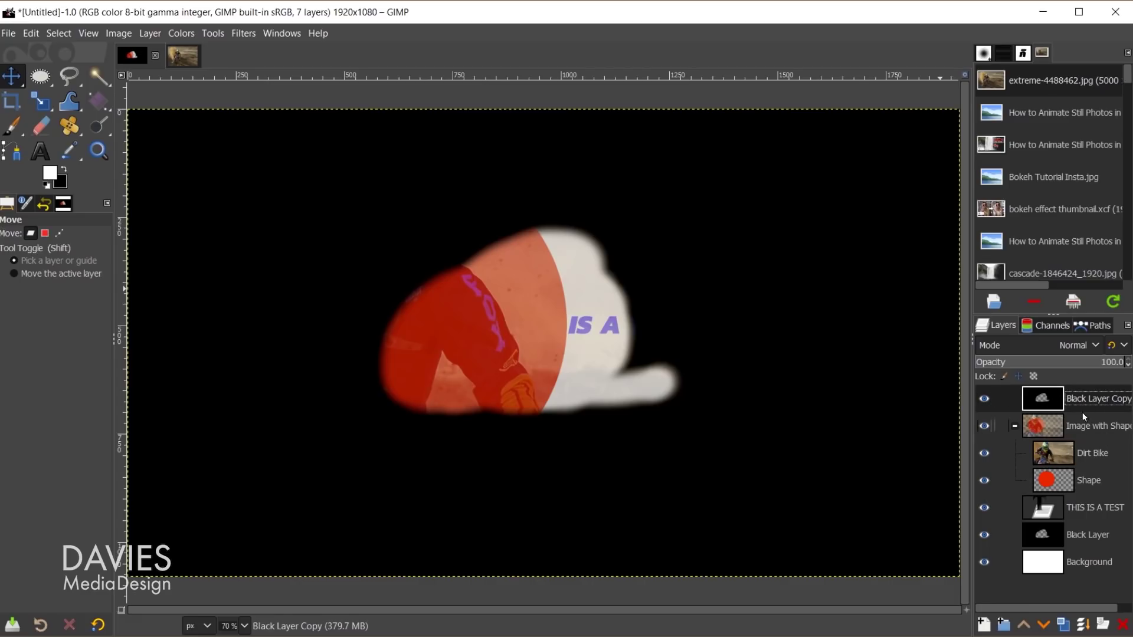
Merge the THIS IS A TEST text layer down into the Black Layer and toggle the merged layer's visibility off and on.
left_click(1050, 511)
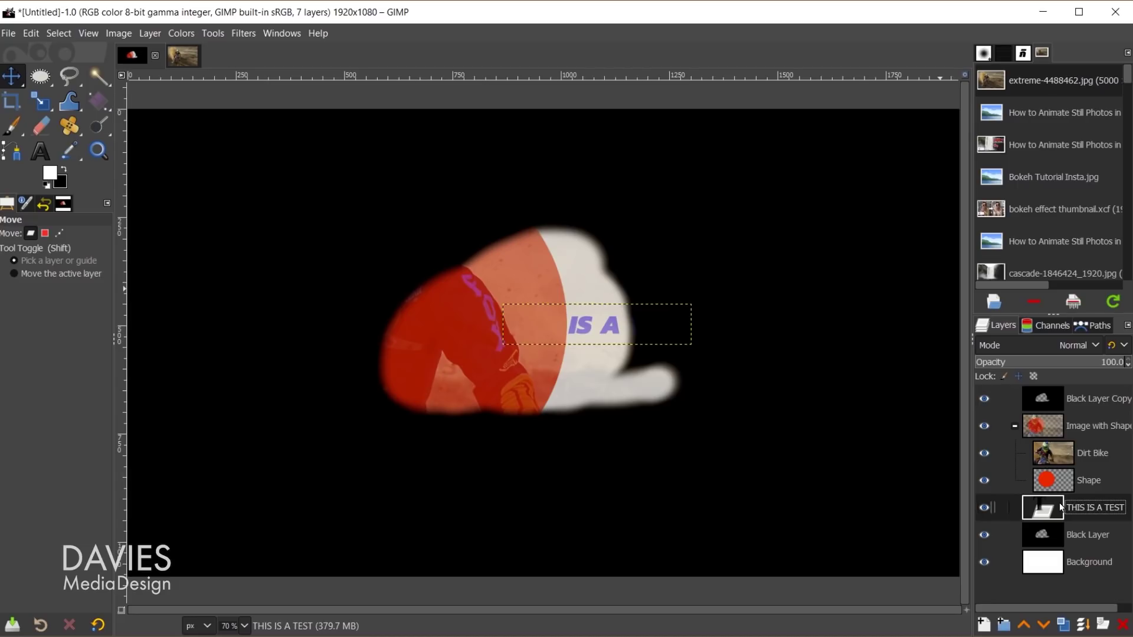
left_click(1080, 627)
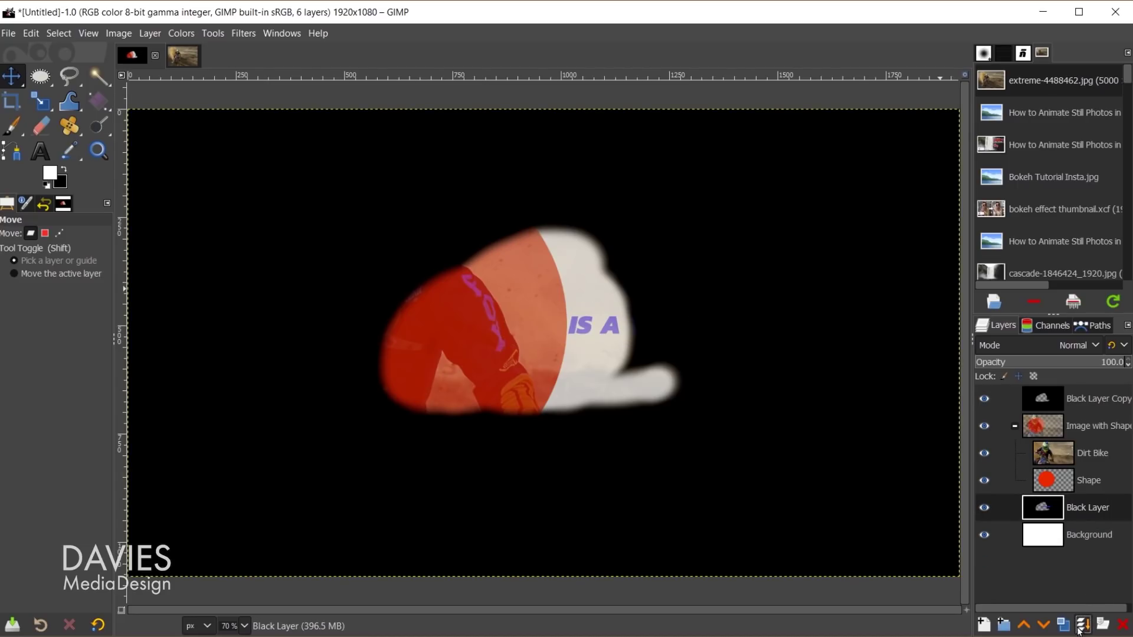
left_click(984, 510)
left_click(984, 510)
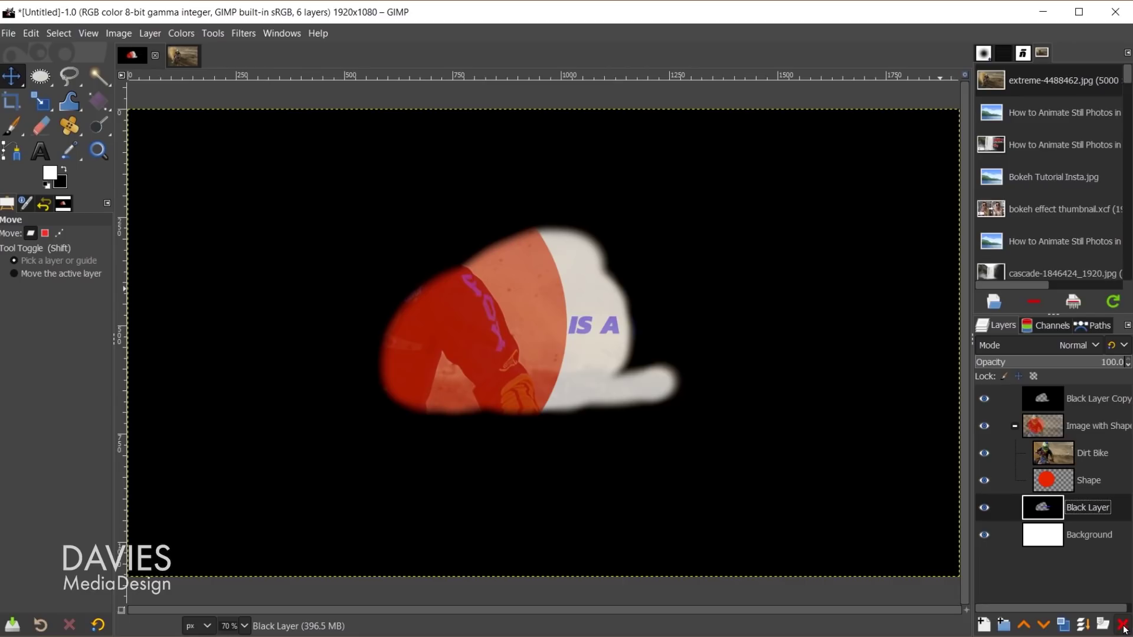
Delete the Black Layer Copy and Black Layer layers.
left_click(1048, 403)
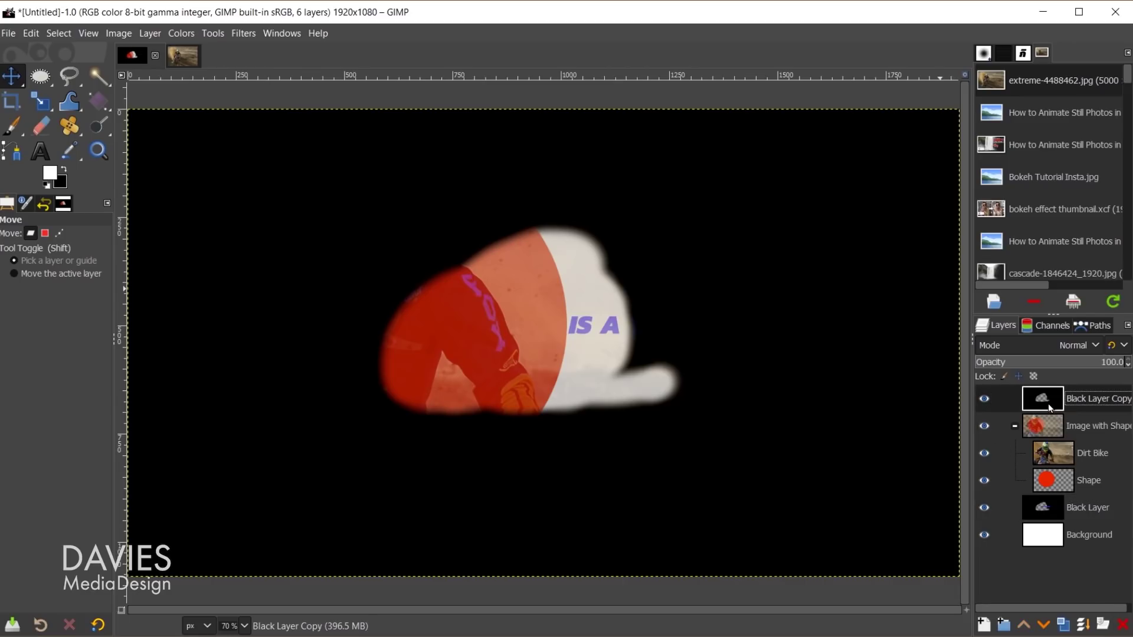
left_click(1122, 625)
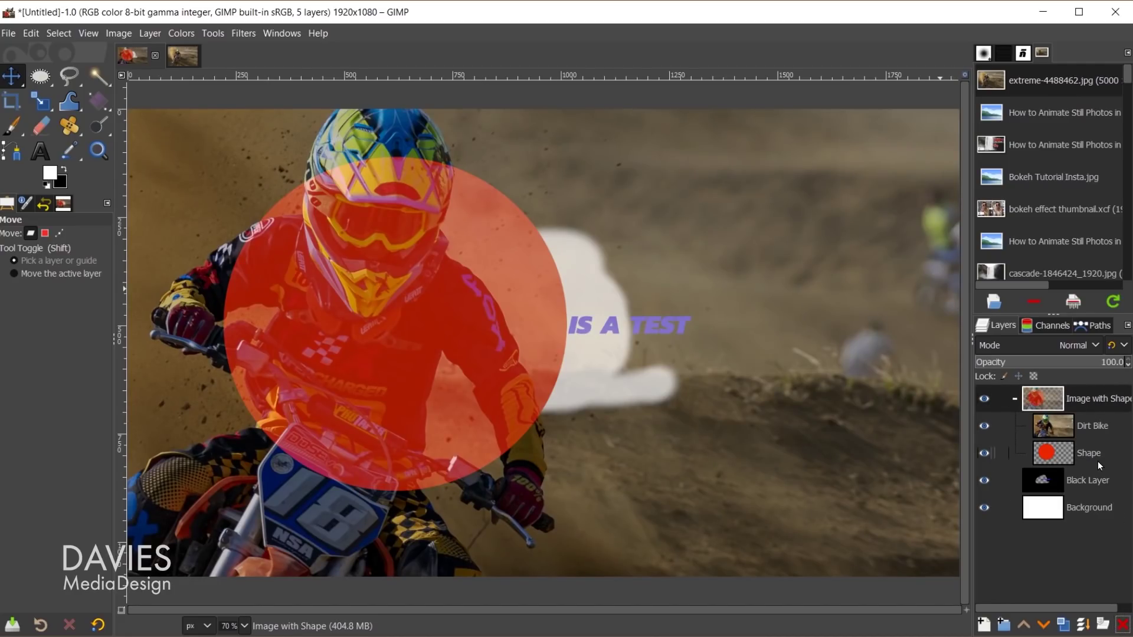
left_click(1060, 479)
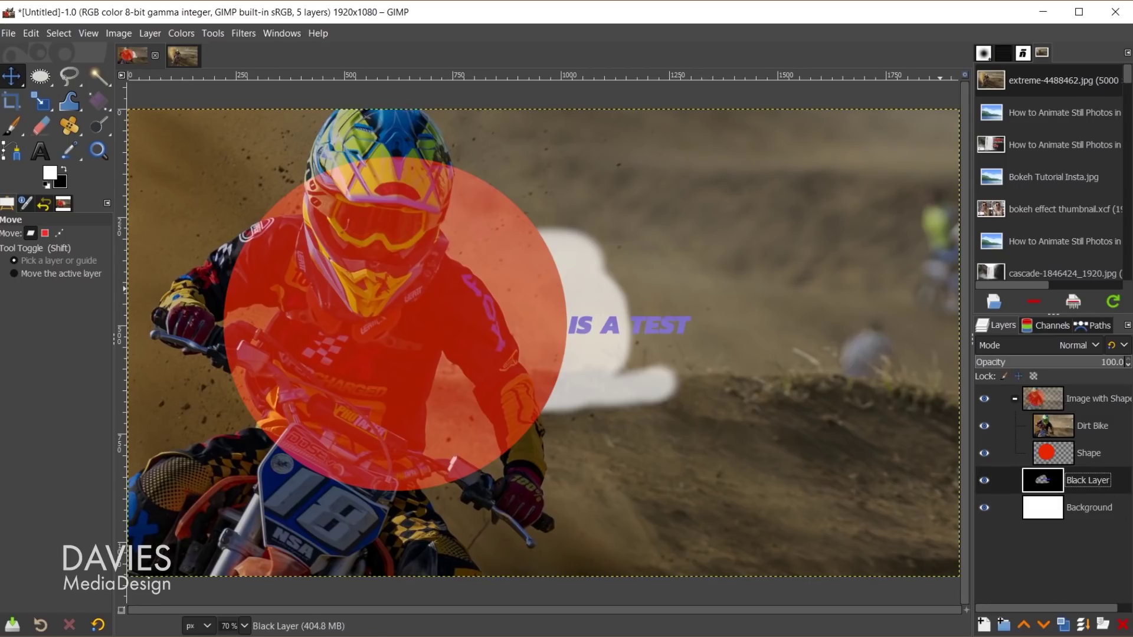
left_click(1123, 625)
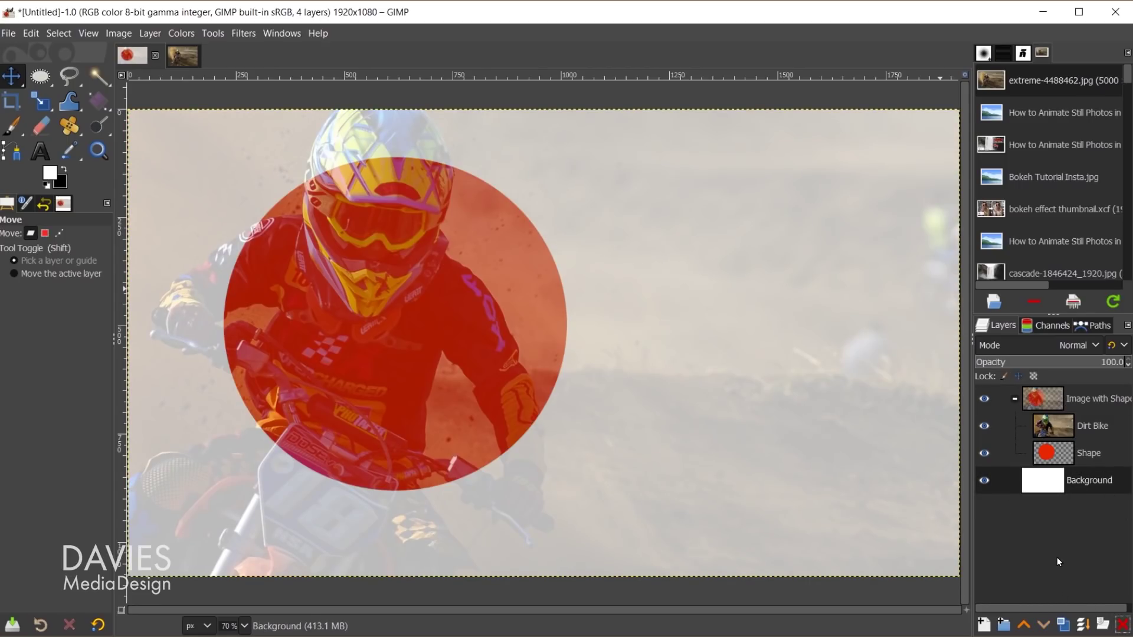
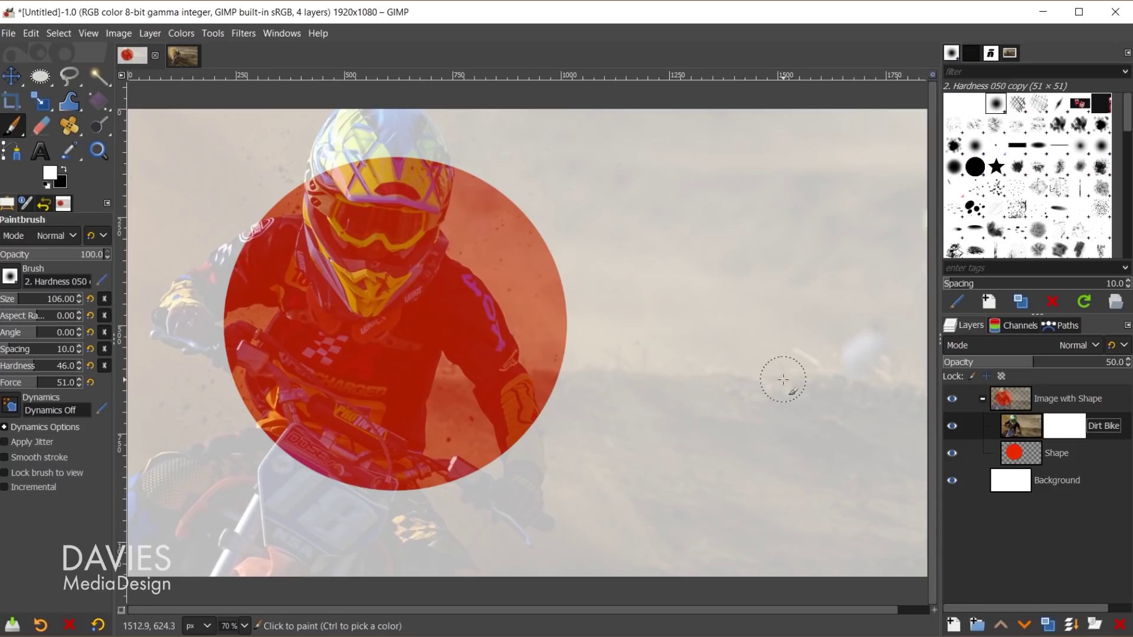
Swap the foreground color to black, switch between the Dirt Bike layer and its mask, and leave the mask active.
left_click(63, 170)
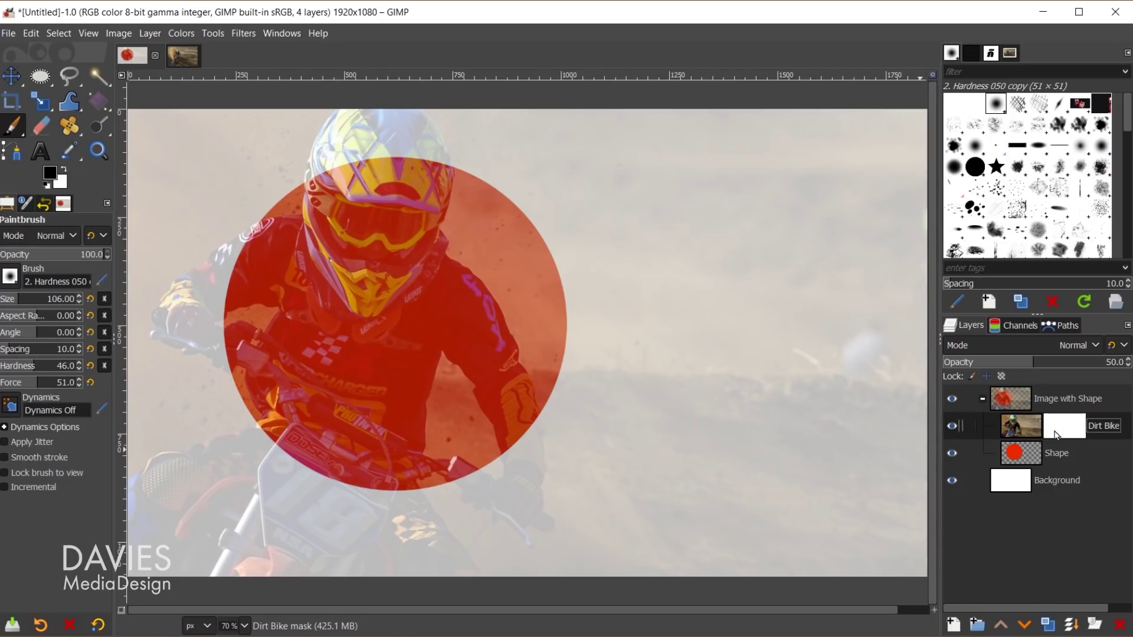
left_click(1013, 429)
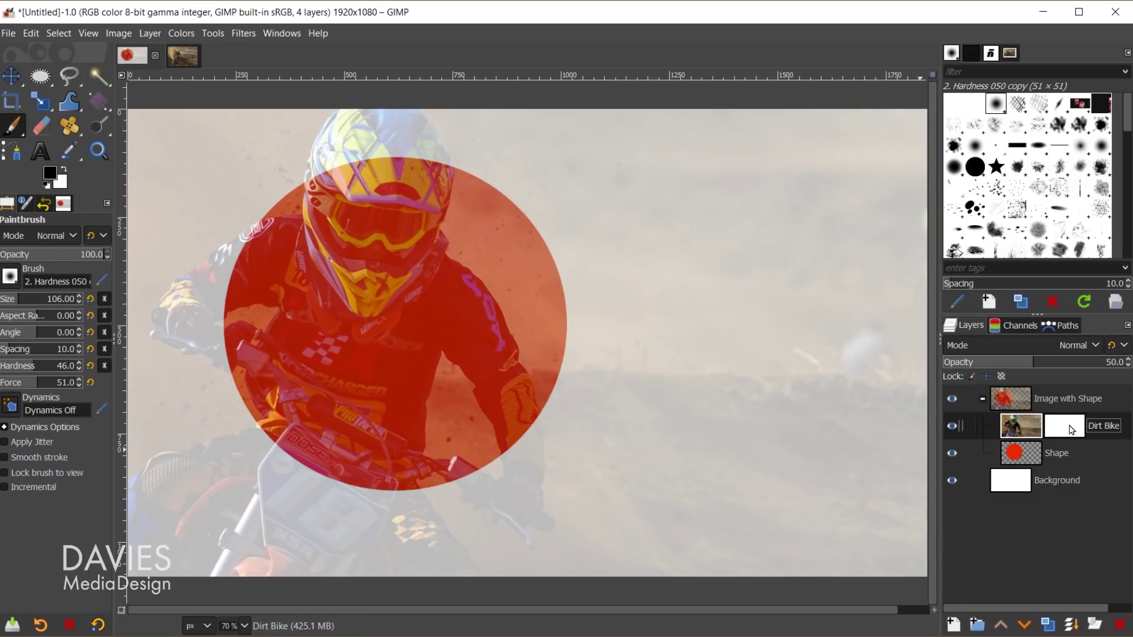
left_click(1071, 430)
left_click(1017, 425)
left_click(1064, 429)
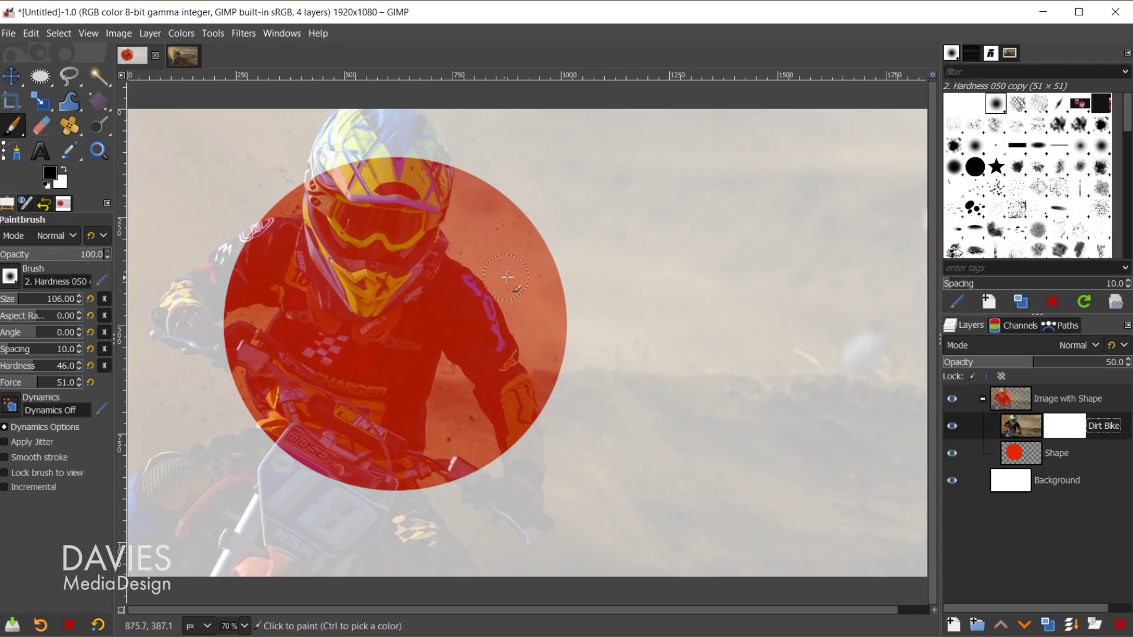
Paint black on the Dirt Bike mask over the rider's shoulder, the open ground beside him and the gap between them.
mouse_move(493, 276)
left_mouse_down()
mouse_move(473, 328)
mouse_move(507, 328)
mouse_move(518, 304)
mouse_move(493, 306)
mouse_move(512, 276)
mouse_move(485, 266)
mouse_move(457, 299)
mouse_move(469, 322)
mouse_move(517, 325)
left_mouse_up()
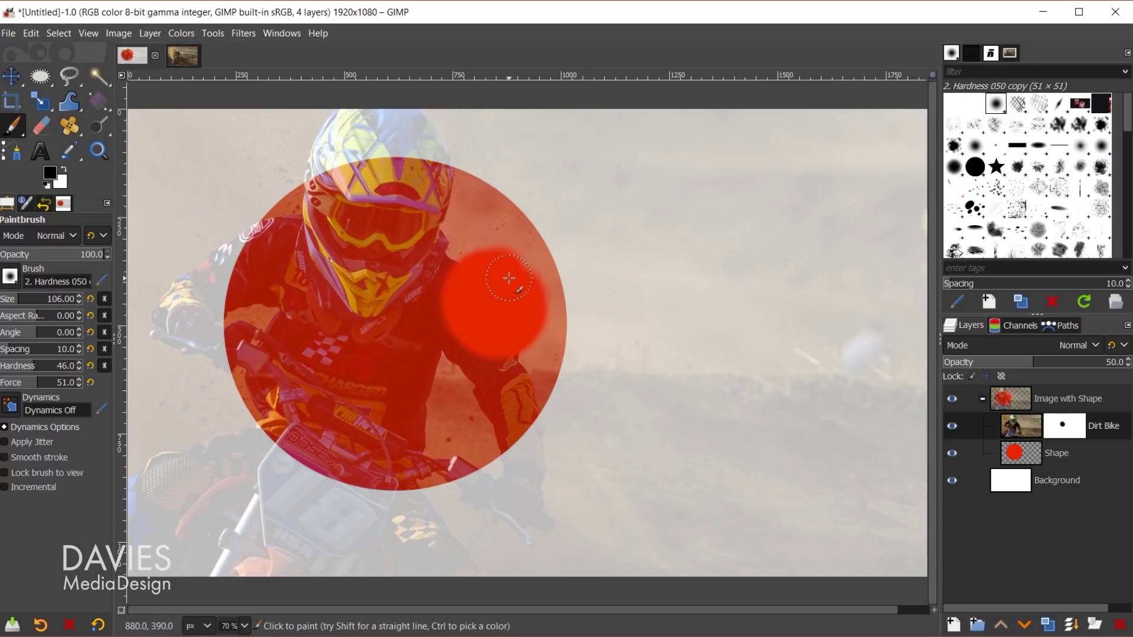
mouse_move(662, 261)
left_mouse_down()
mouse_move(675, 287)
mouse_move(664, 338)
mouse_move(680, 329)
mouse_move(681, 264)
mouse_move(640, 241)
mouse_move(641, 309)
mouse_move(687, 344)
mouse_move(720, 284)
left_mouse_up()
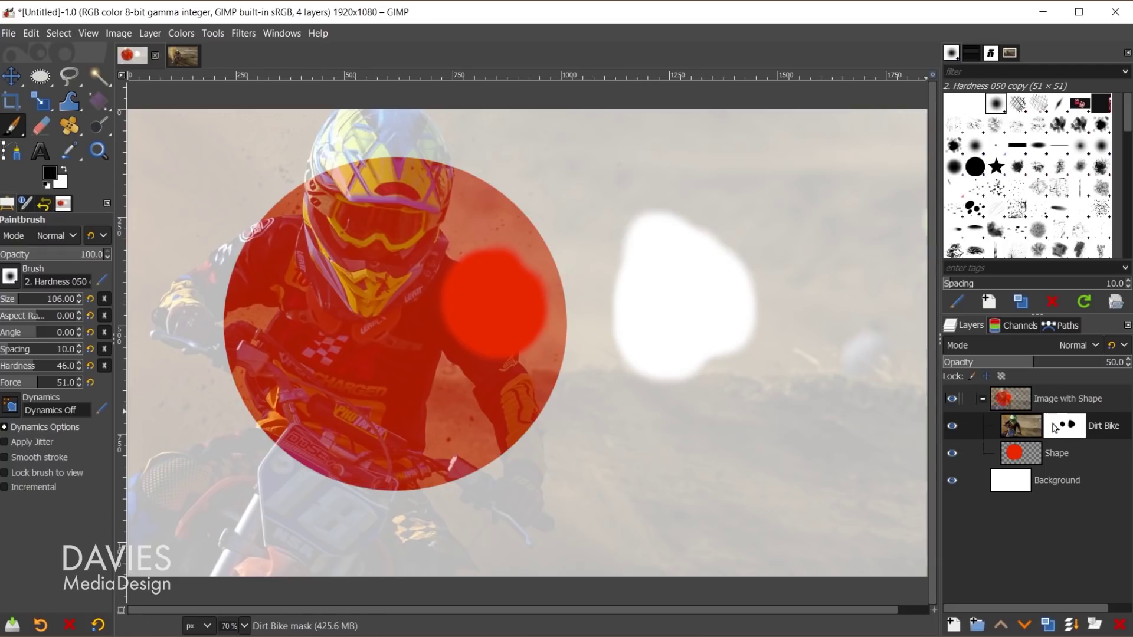
mouse_move(619, 240)
left_mouse_down()
mouse_move(604, 335)
mouse_move(604, 255)
mouse_move(618, 257)
mouse_move(551, 291)
mouse_move(599, 295)
mouse_move(538, 226)
mouse_move(507, 329)
mouse_move(580, 325)
mouse_move(537, 348)
mouse_move(505, 341)
mouse_move(559, 215)
mouse_move(537, 203)
left_mouse_up()
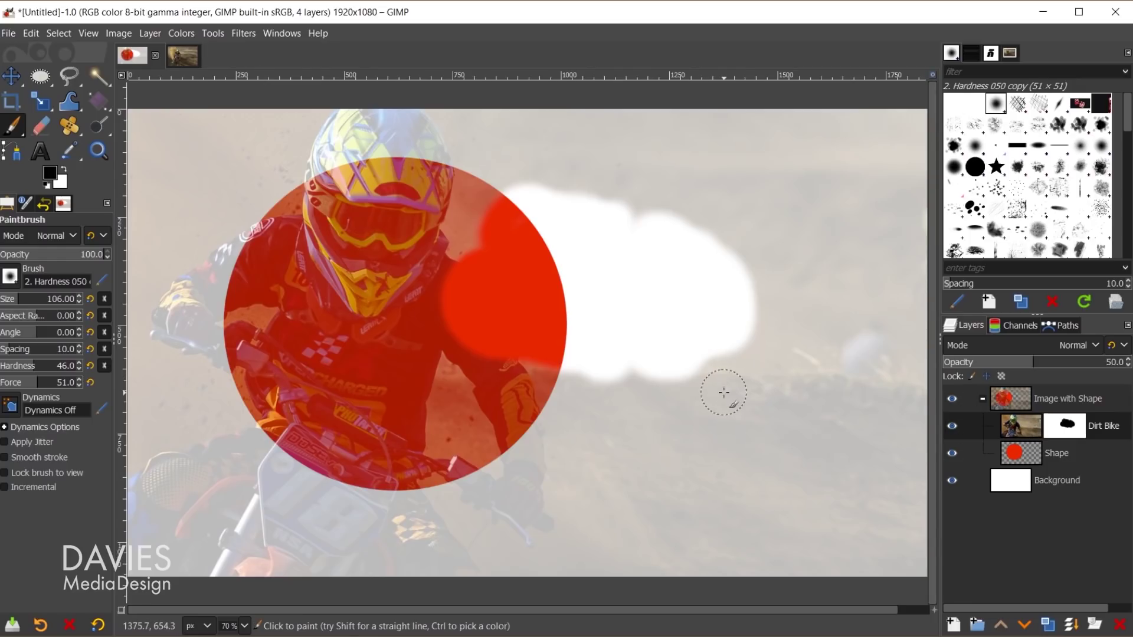
Swap the foreground color to white and paint back most of the hidden ground on the Dirt Bike mask.
key("x")
left_click_drag(671, 274, 627, 262)
mouse_move(636, 307)
left_mouse_down()
mouse_move(640, 336)
mouse_move(681, 267)
mouse_move(637, 360)
mouse_move(680, 380)
mouse_move(744, 293)
mouse_move(696, 304)
mouse_move(724, 253)
mouse_move(678, 222)
mouse_move(638, 253)
mouse_move(615, 200)
mouse_move(627, 204)
mouse_move(516, 215)
mouse_move(538, 206)
mouse_move(515, 186)
mouse_move(533, 228)
mouse_move(582, 261)
mouse_move(592, 250)
mouse_move(564, 302)
mouse_move(596, 300)
mouse_move(596, 328)
mouse_move(618, 366)
mouse_move(619, 422)
left_mouse_up()
Set the Dirt Bike layer's opacity to 100.
left_click(1028, 426)
left_click_drag(1033, 361, 1101, 362)
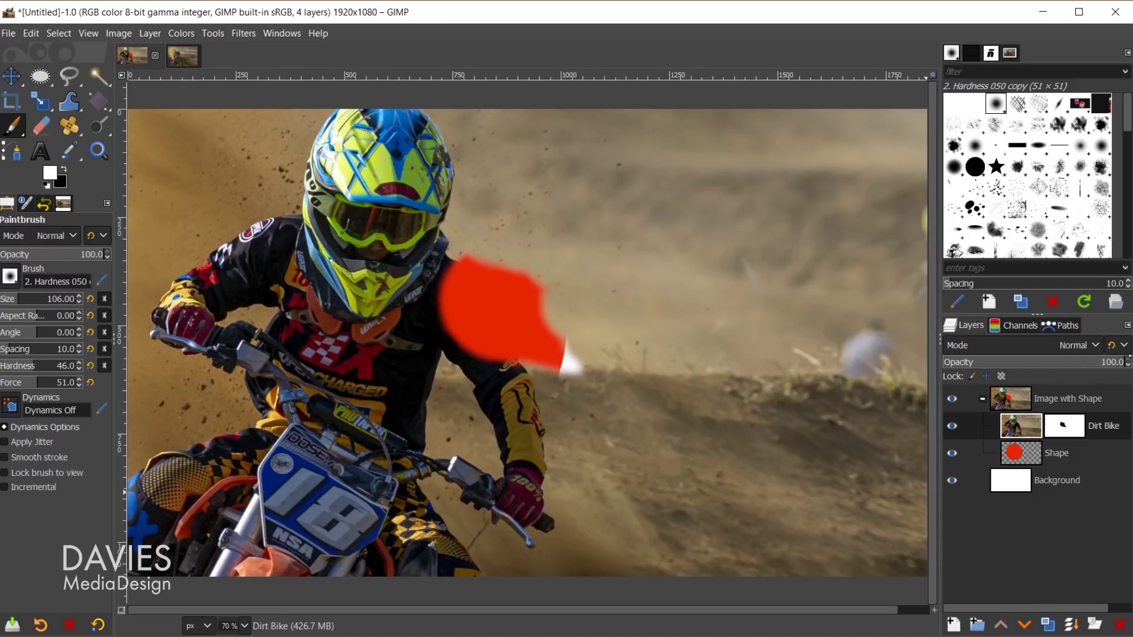
Paint the Dirt Bike mask with white and then black across the shoulder and ground, and undo all the mask painting.
left_click(1062, 433)
mouse_move(498, 306)
left_mouse_down()
mouse_move(468, 274)
mouse_move(488, 220)
mouse_move(453, 290)
mouse_move(478, 262)
mouse_move(481, 333)
mouse_move(498, 269)
mouse_move(425, 338)
mouse_move(509, 333)
mouse_move(513, 285)
mouse_move(503, 330)
mouse_move(570, 338)
mouse_move(581, 365)
left_mouse_up()
key("x")
mouse_move(497, 320)
left_mouse_down()
mouse_move(466, 325)
mouse_move(492, 330)
mouse_move(591, 229)
mouse_move(510, 281)
mouse_move(659, 250)
mouse_move(512, 279)
mouse_move(463, 322)
mouse_move(575, 243)
mouse_move(494, 275)
mouse_move(560, 322)
mouse_move(655, 261)
mouse_move(624, 285)
mouse_move(571, 287)
mouse_move(479, 327)
mouse_move(492, 370)
mouse_move(671, 343)
mouse_move(673, 283)
mouse_move(651, 379)
mouse_move(612, 350)
mouse_move(484, 397)
mouse_move(643, 394)
mouse_move(716, 319)
mouse_move(704, 328)
mouse_move(677, 237)
mouse_move(743, 242)
left_mouse_up()
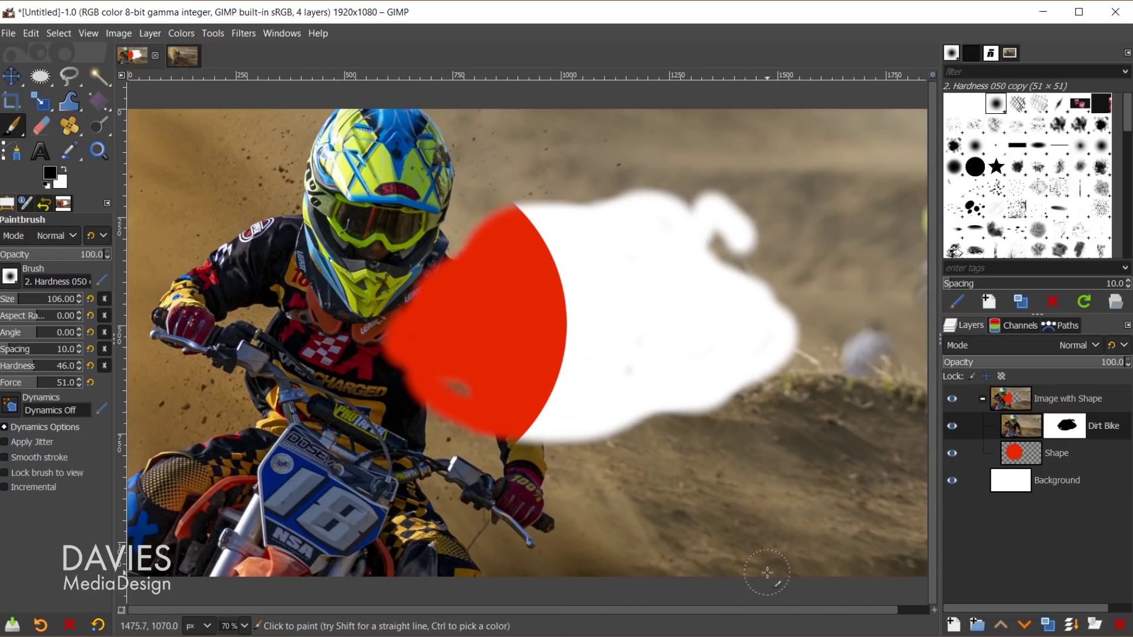
key("ctrl+z")
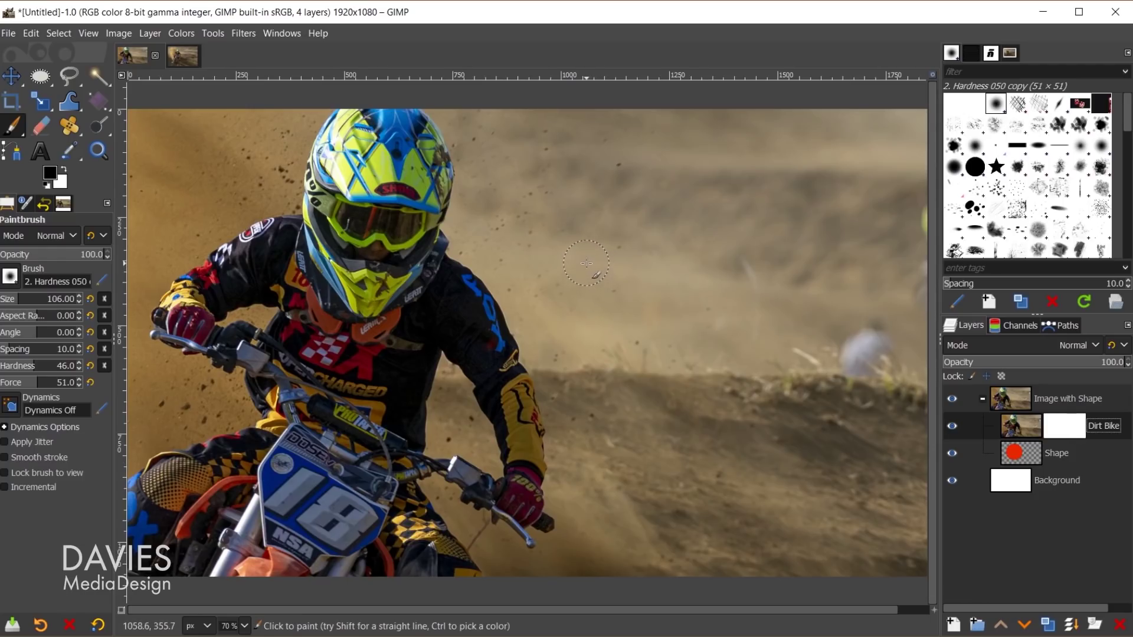
Apply a linear foreground-to-background gradient across the Dirt Bike mask, black at the right edge to white at the left, with its midpoint shifted.
key("g")
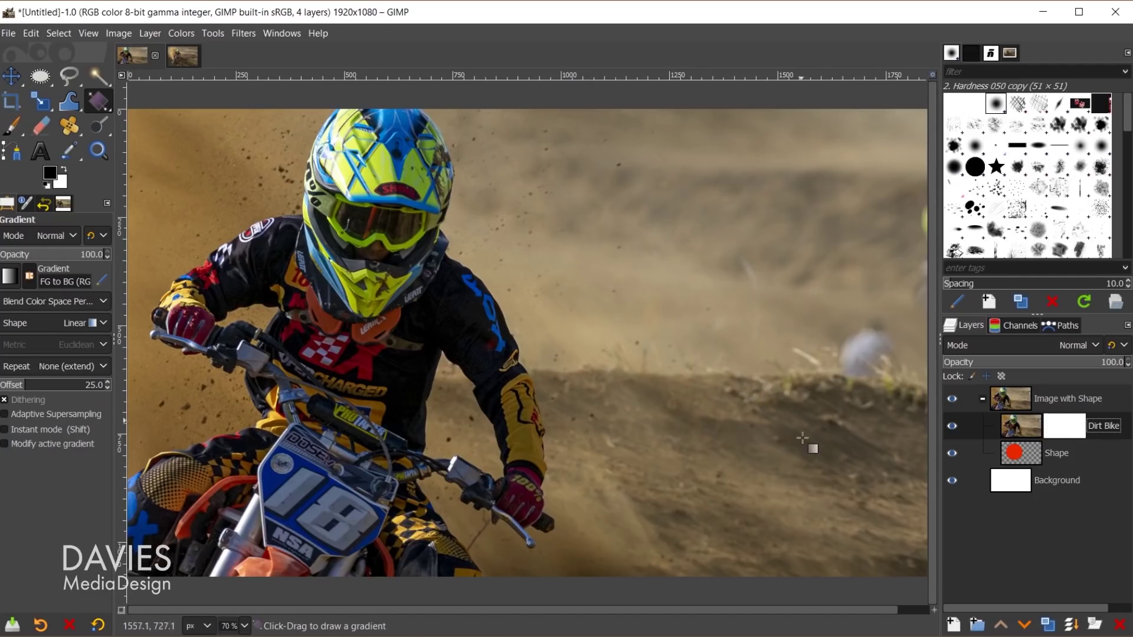
scroll(814, 415, "down", 1)
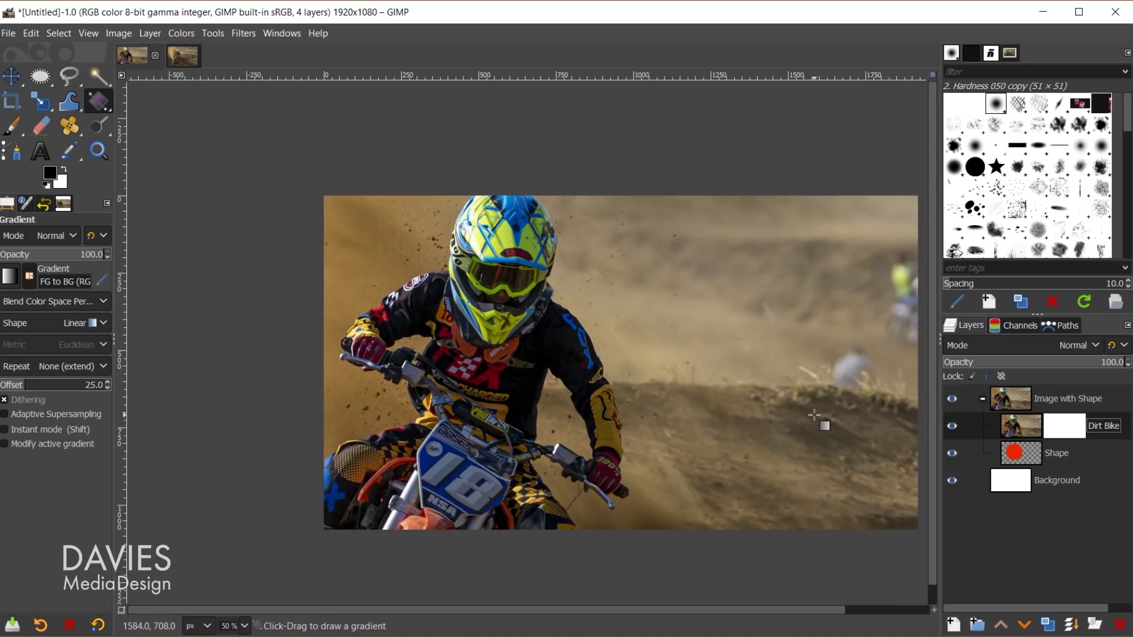
left_click_drag(773, 612, 798, 614)
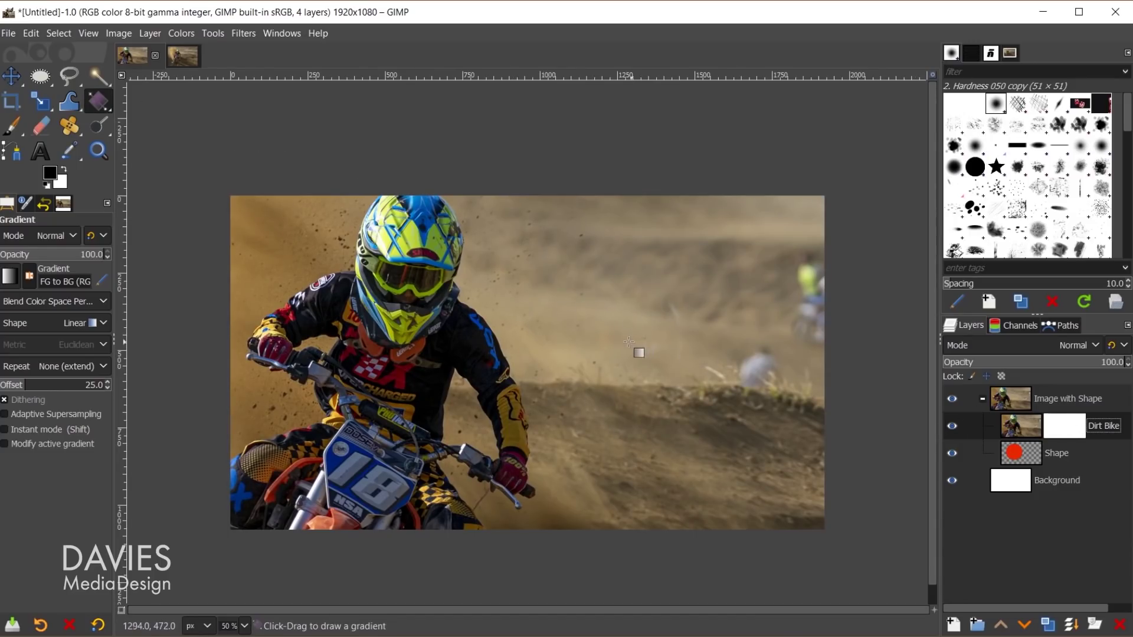
left_click(9, 282)
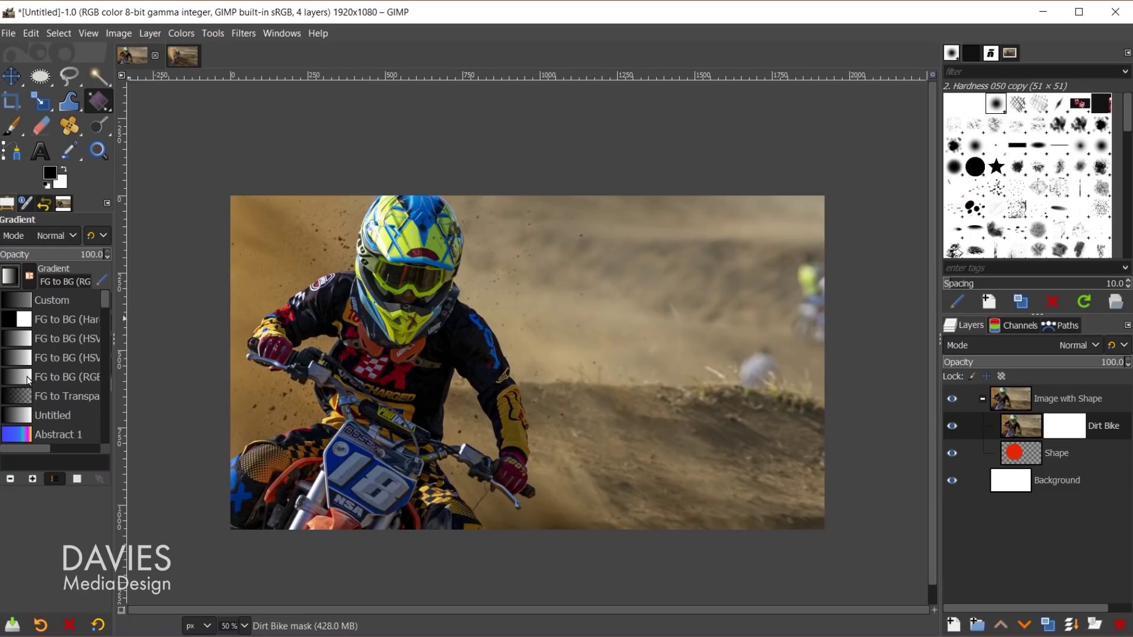
left_click(799, 347)
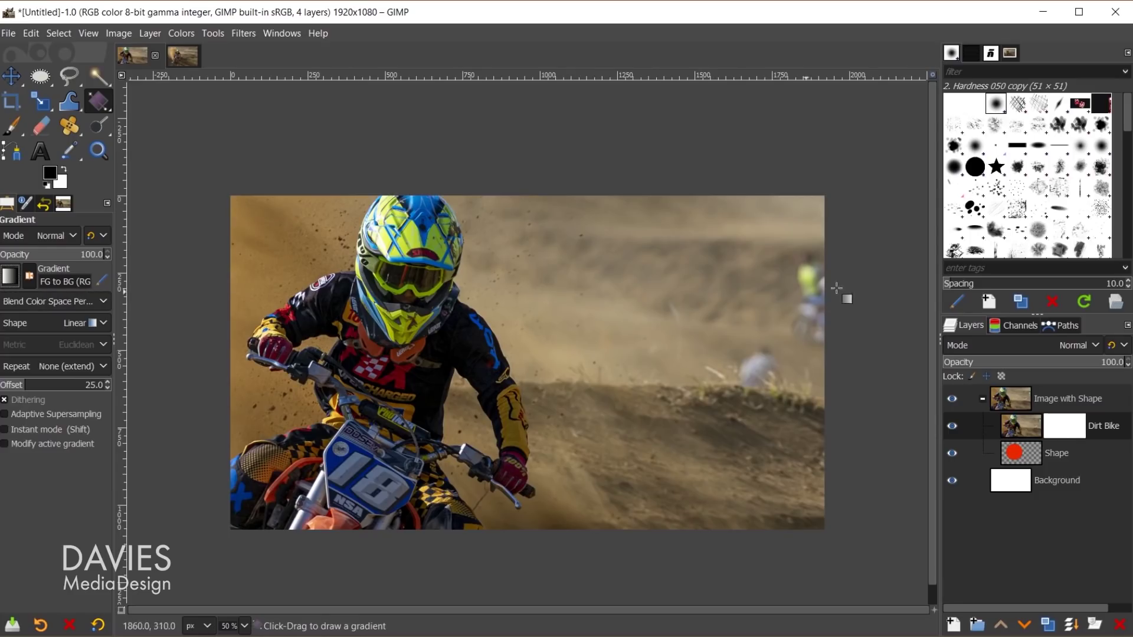
left_click_drag(248, 332, 822, 326)
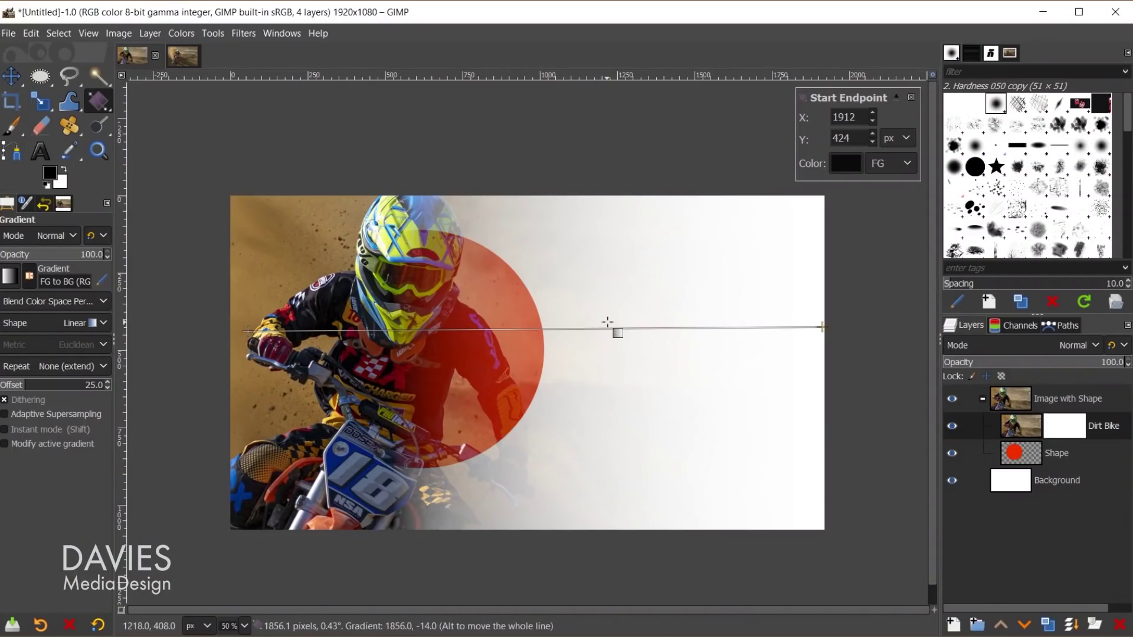
left_click_drag(606, 329, 640, 329)
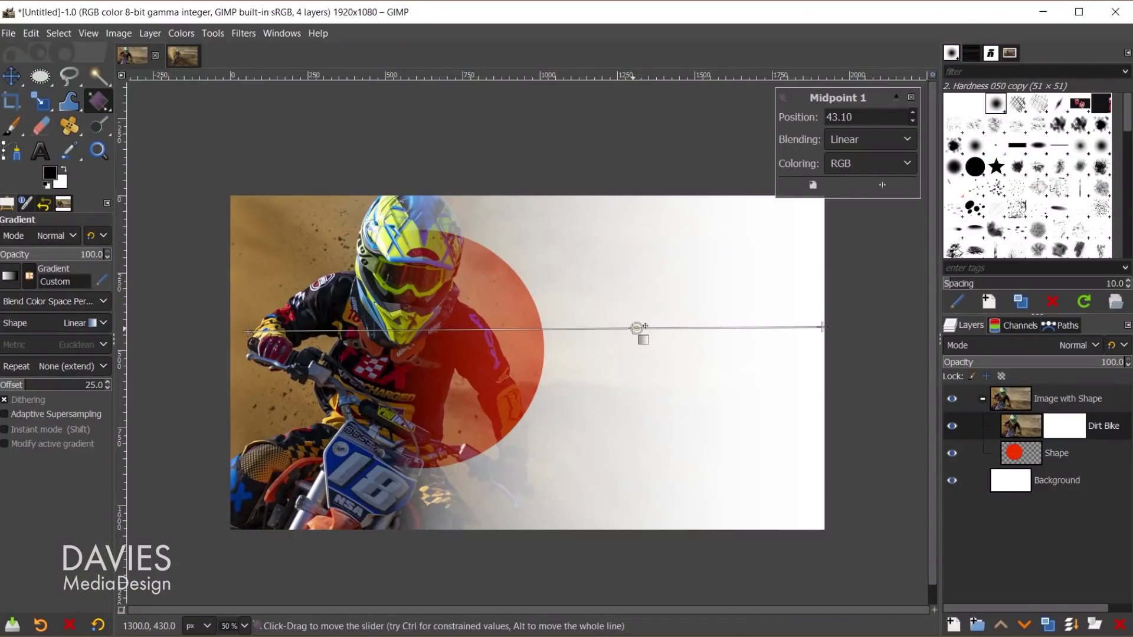
key("Return")
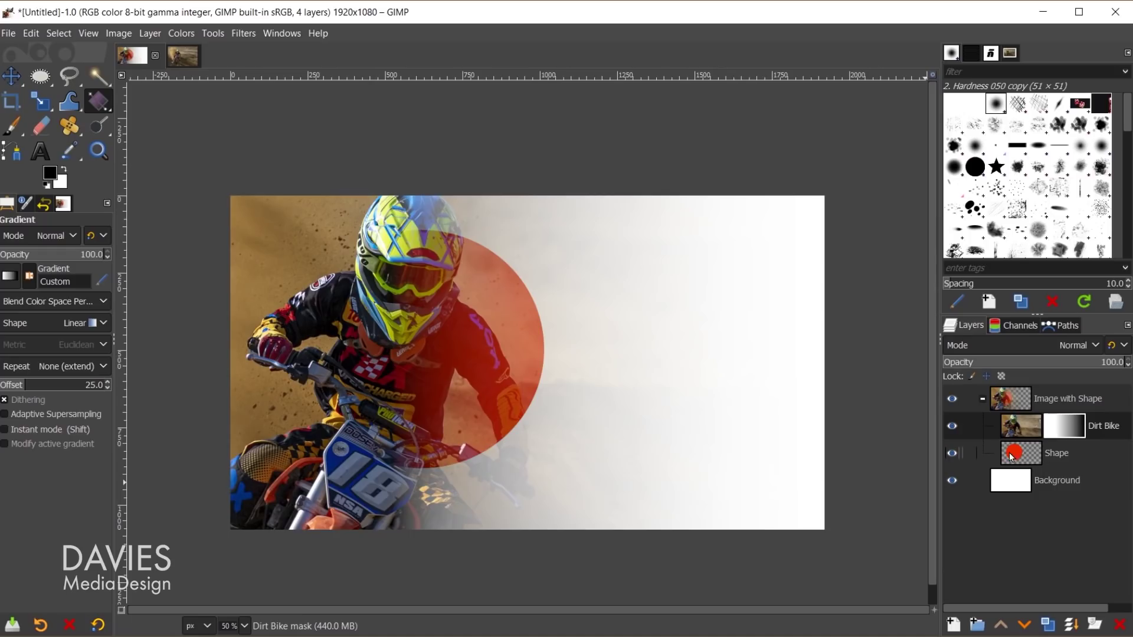
Add a White (full opacity) layer mask to the Image with Shape group.
left_click(1019, 406)
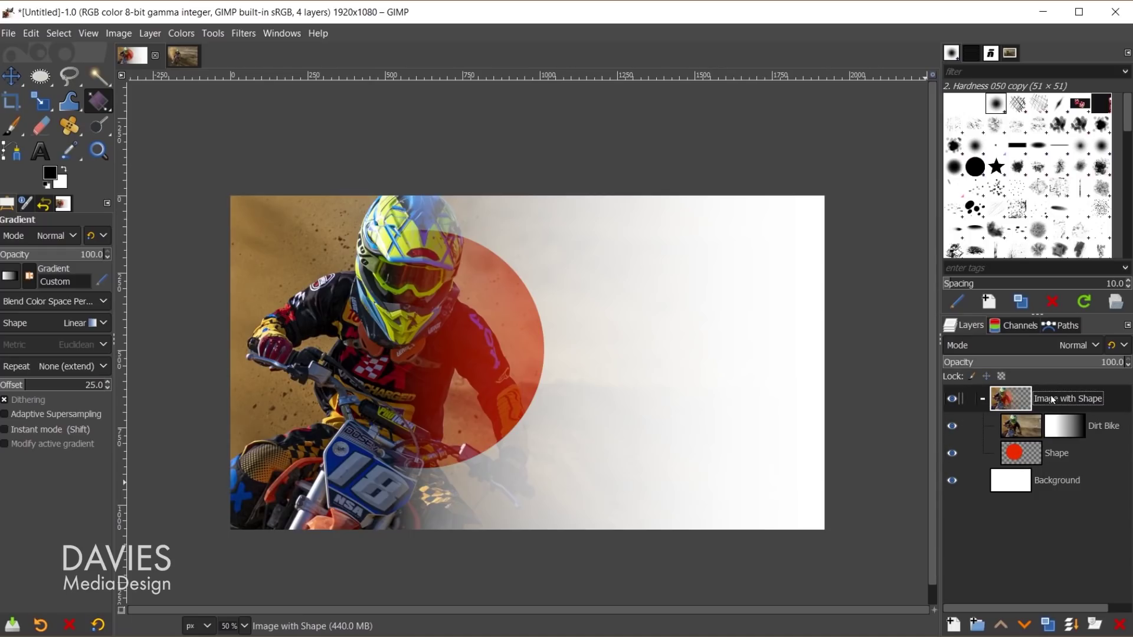
left_click(1095, 624)
left_click_drag(1040, 433, 831, 160)
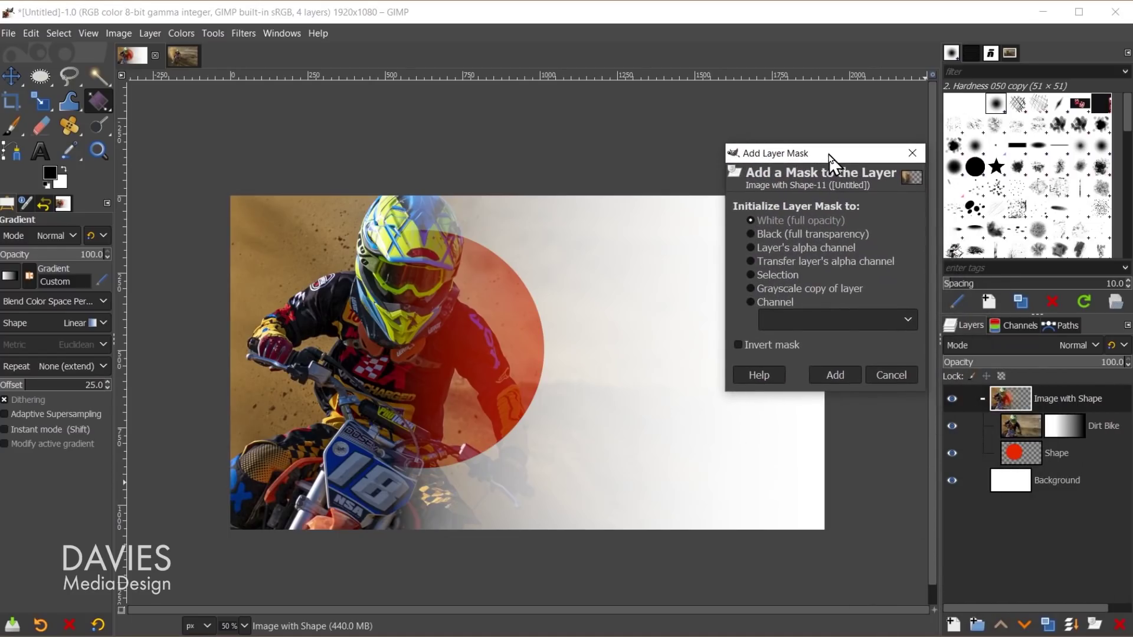
left_click(844, 373)
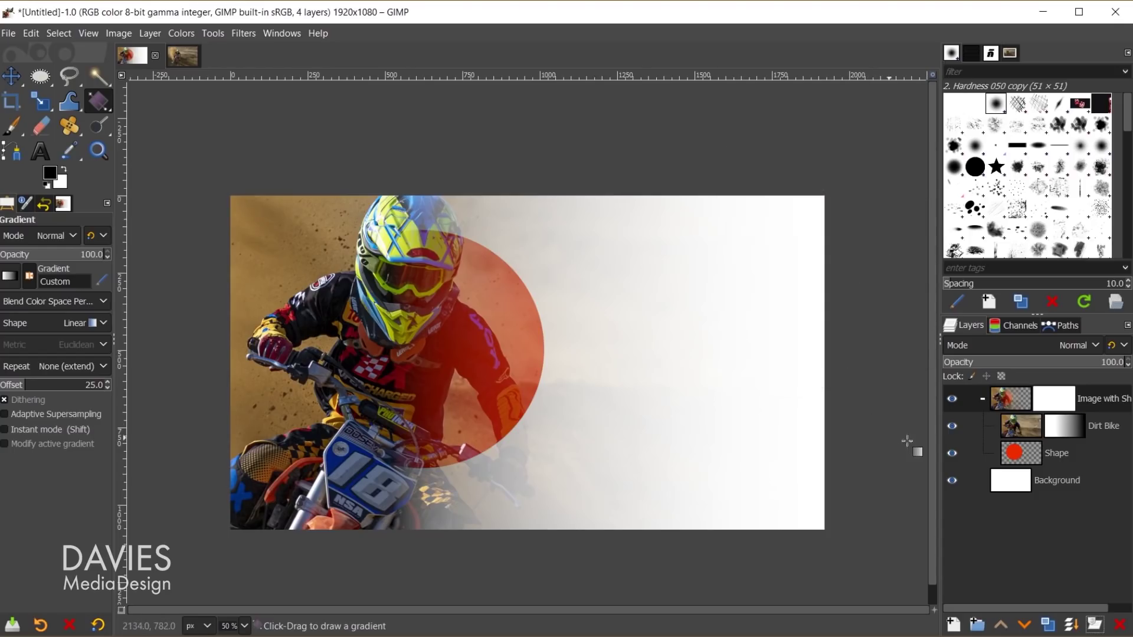
Draw a Radial gradient about 680 px long on the Image with Shape mask between the bottom edge and mid-canvas, and reverse its direction.
left_click(1054, 402)
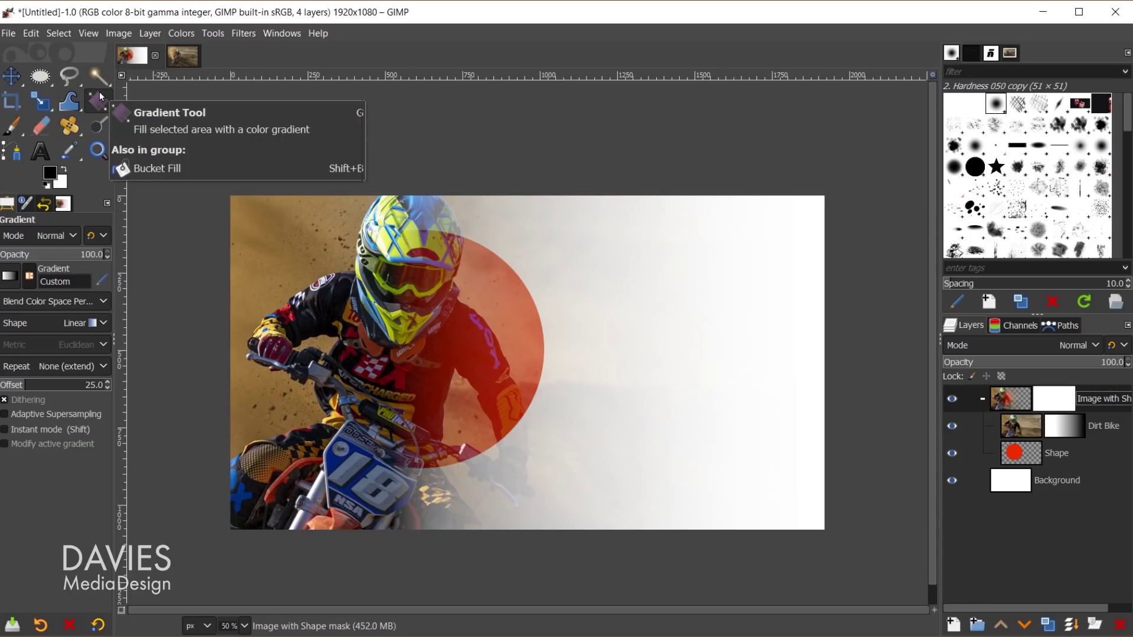
left_click(82, 324)
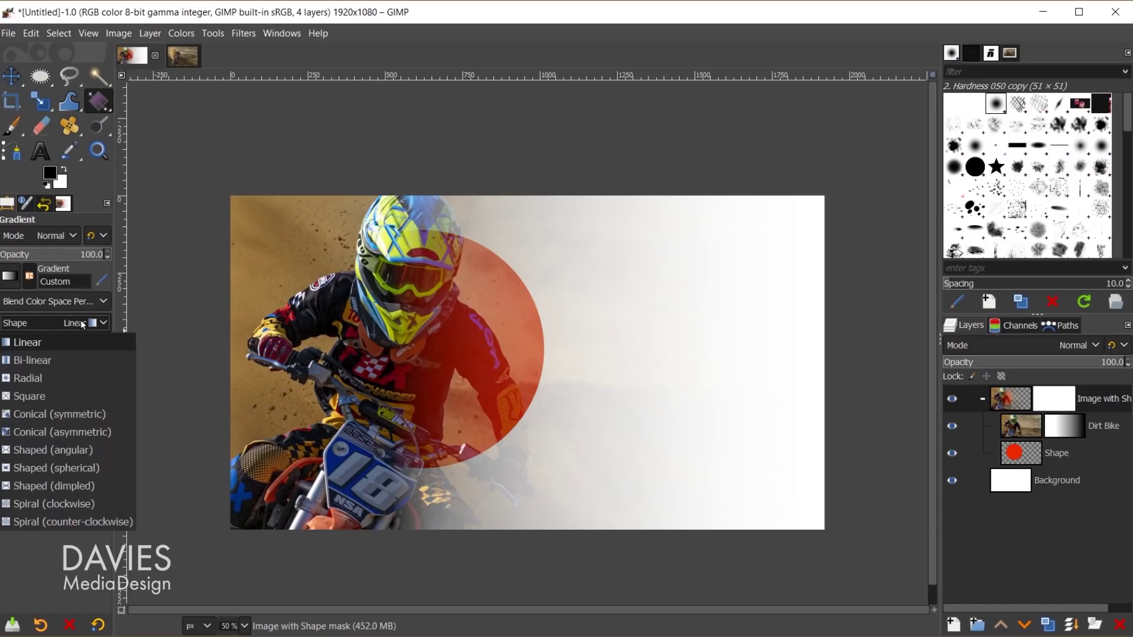
left_click(76, 380)
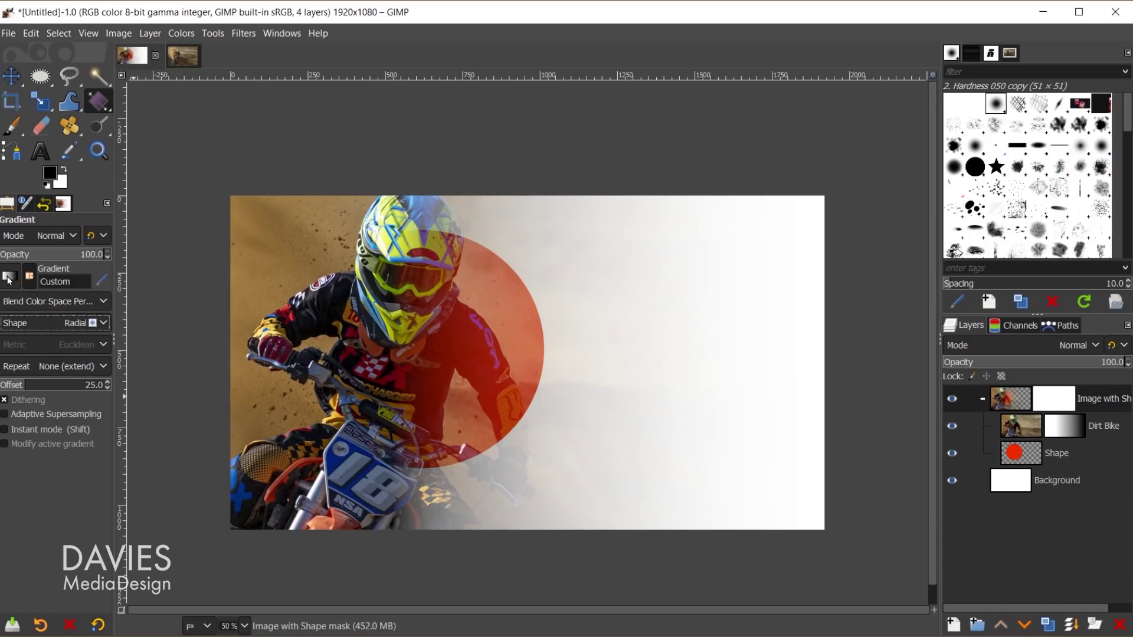
left_click_drag(488, 531, 486, 321)
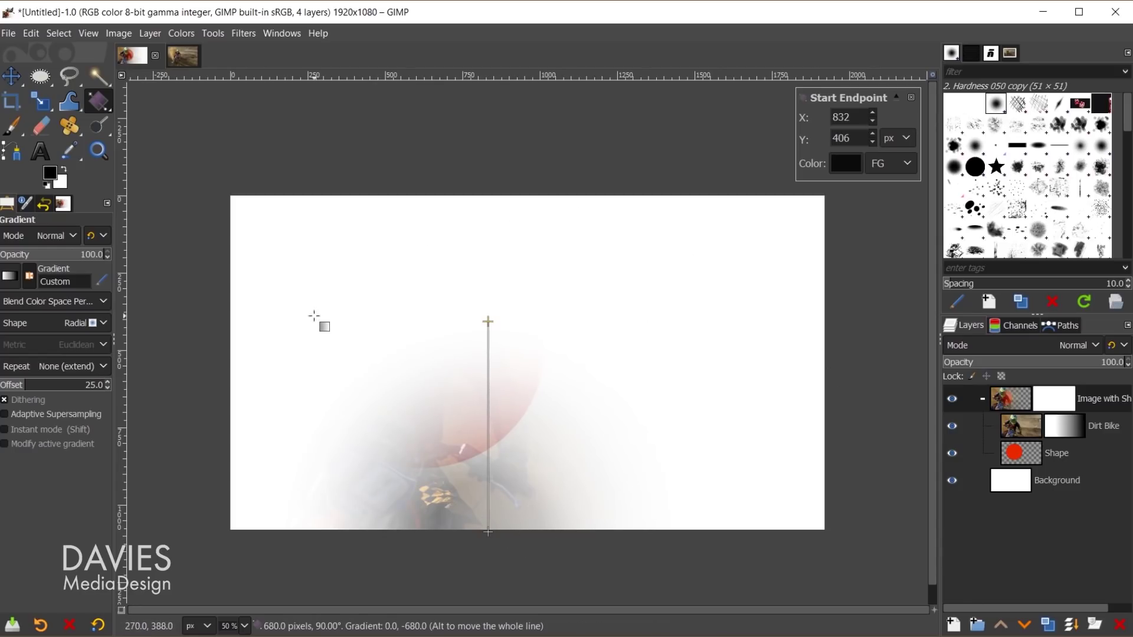
left_click(29, 281)
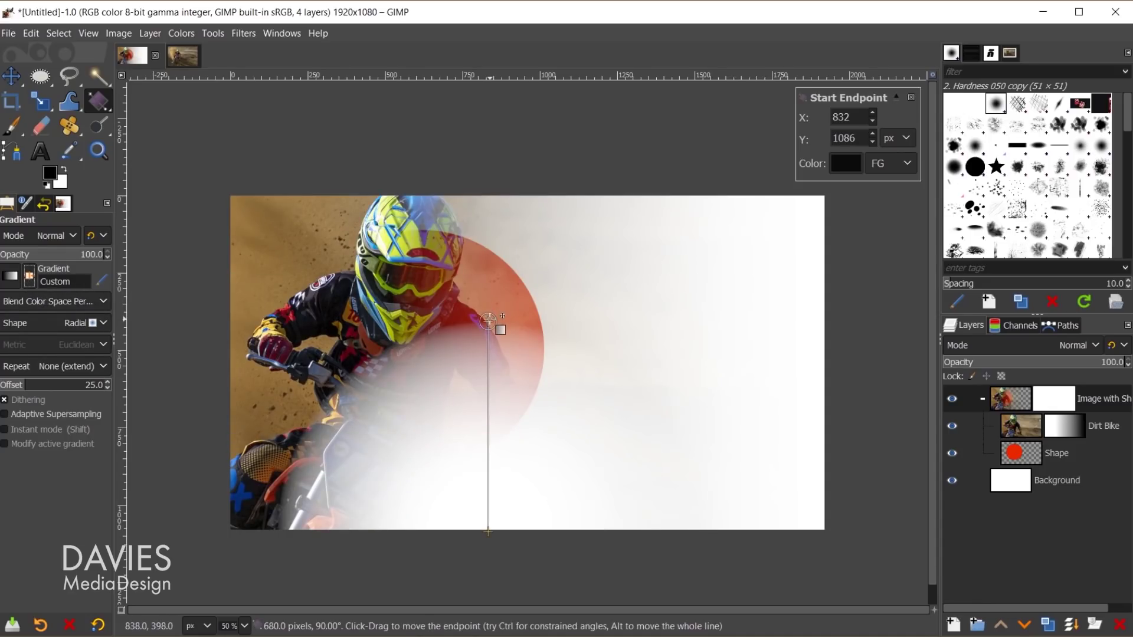
Move the radial gradient's start to the canvas's bottom-left corner and its end near the rider's shoulder, about 937 px away, and apply it.
left_click_drag(489, 321, 570, 316)
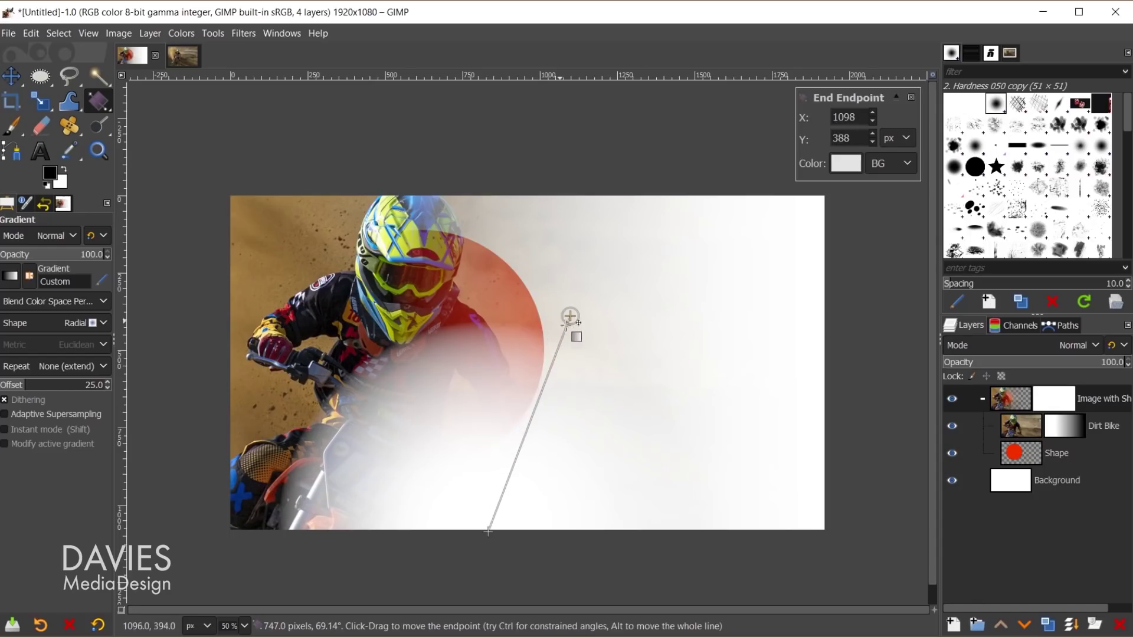
left_click_drag(488, 532, 227, 530)
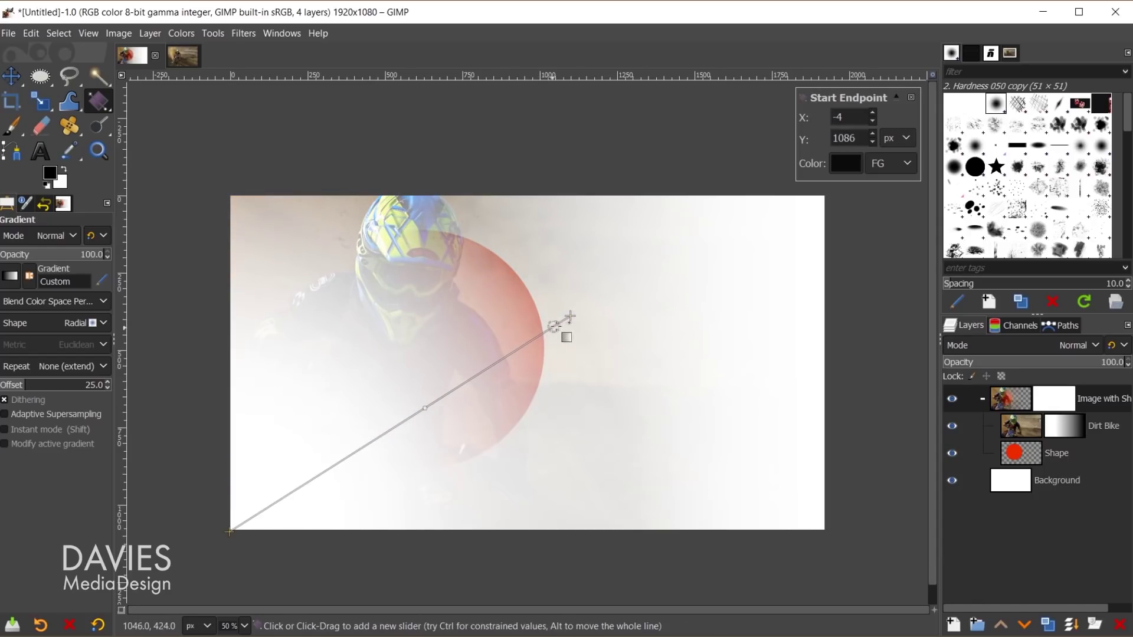
left_click_drag(570, 316, 451, 346)
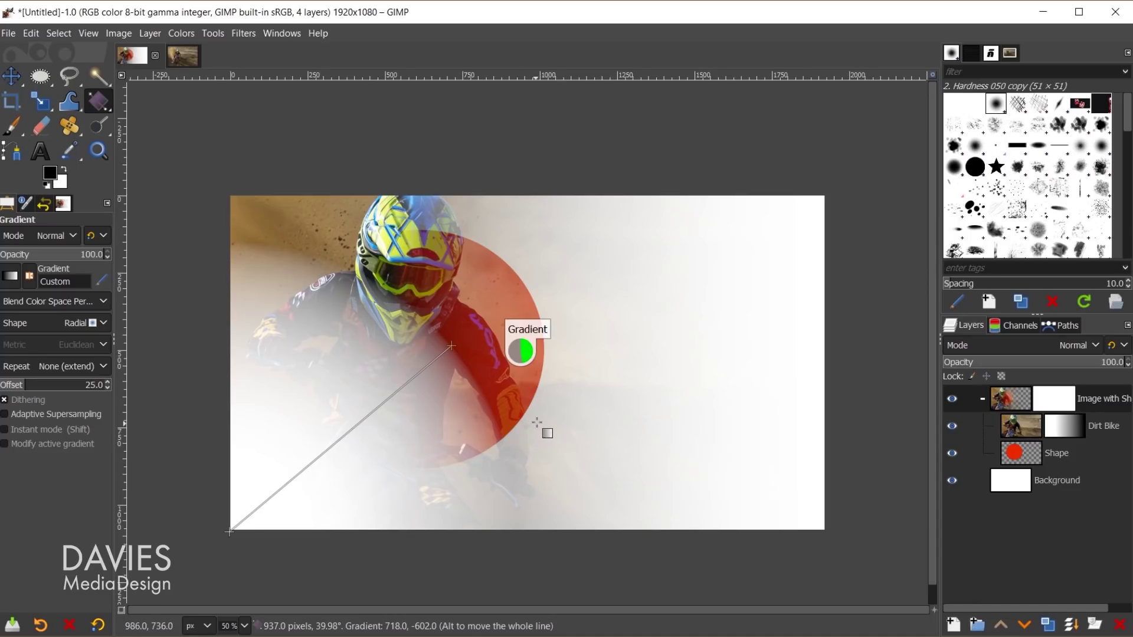
key("Return")
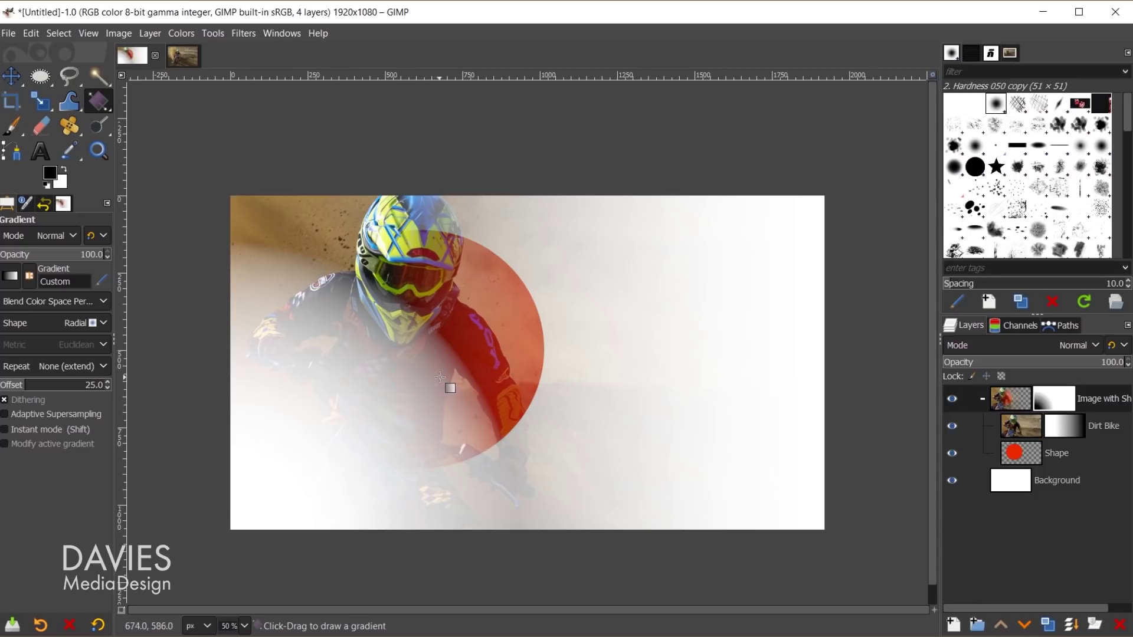
Switch between the Dirt Bike layer and its mask, show the mask on the canvas, and hide it again.
left_click(1047, 432)
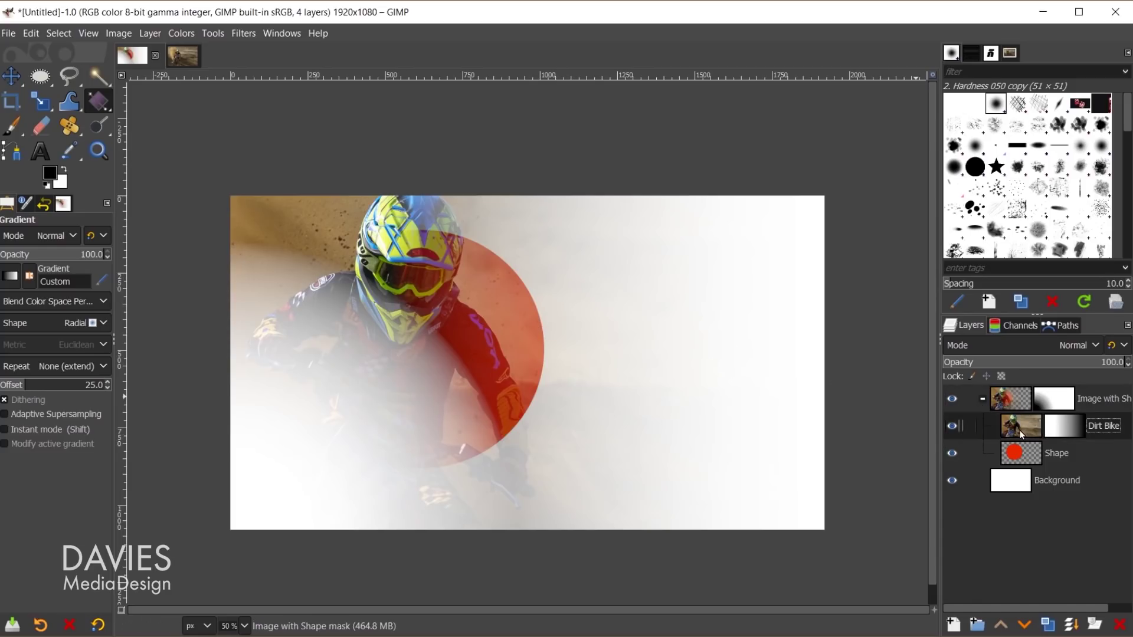
left_click(1071, 429)
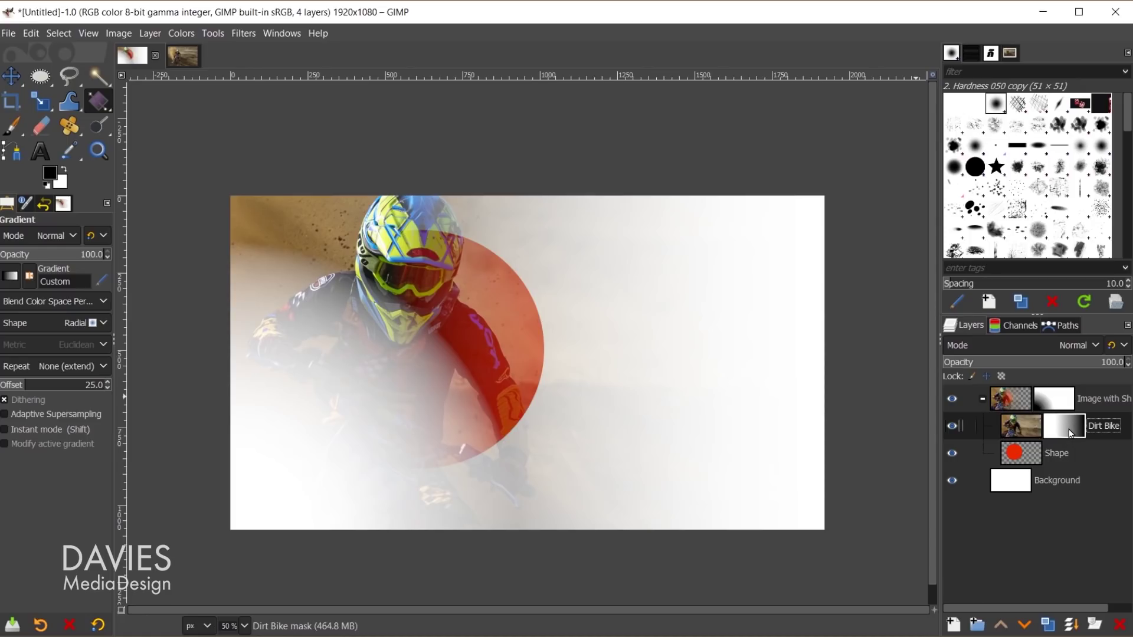
left_click(1028, 432)
left_click(1065, 431)
right_click(1063, 431)
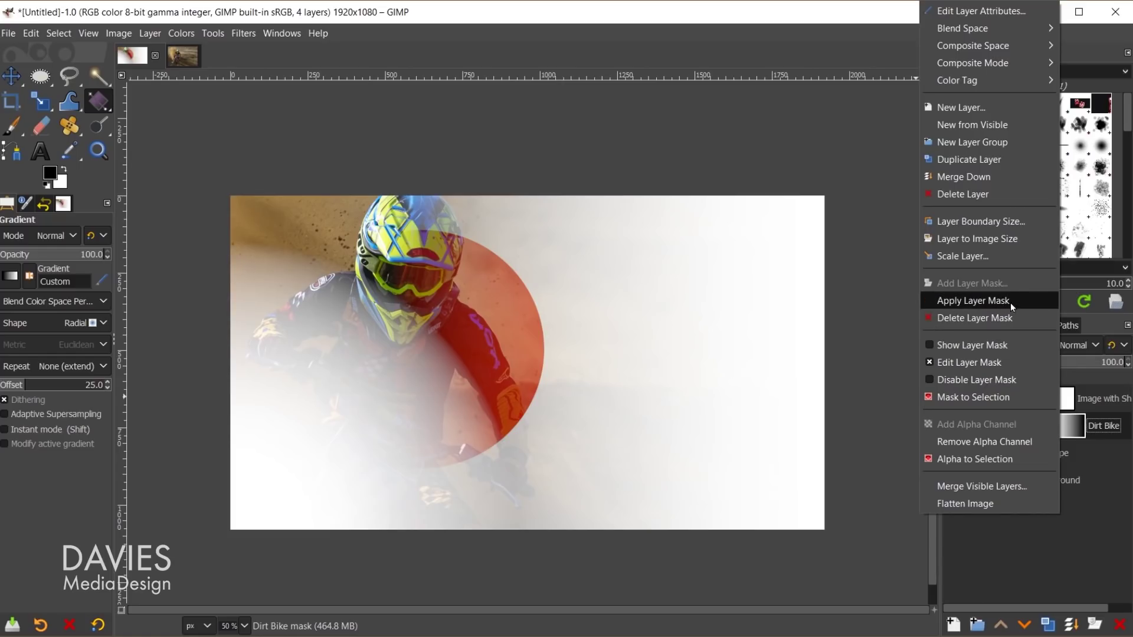
left_click(1003, 345)
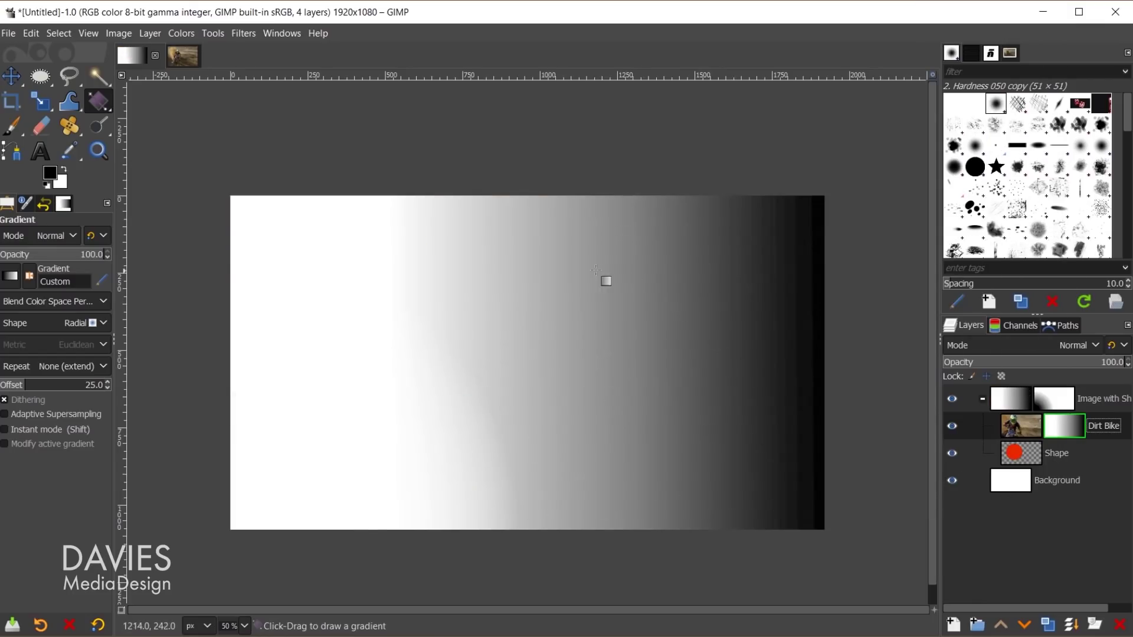
right_click(1054, 430)
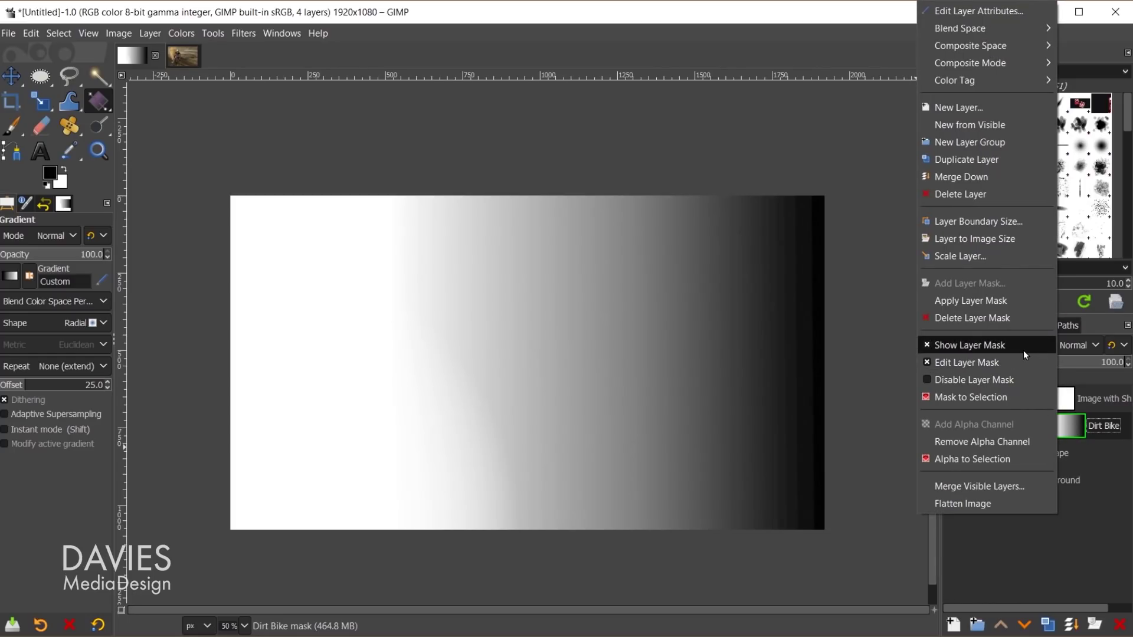
left_click(1023, 348)
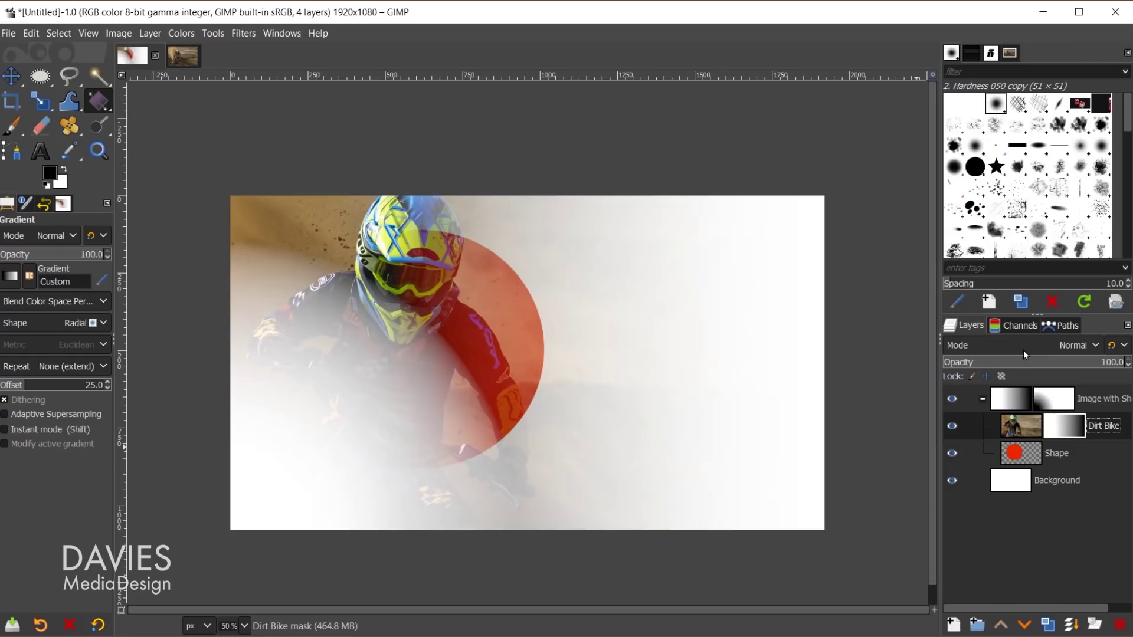
Disable the Dirt Bike layer's mask to view the unmasked image, and enable the mask again.
right_click(1060, 429)
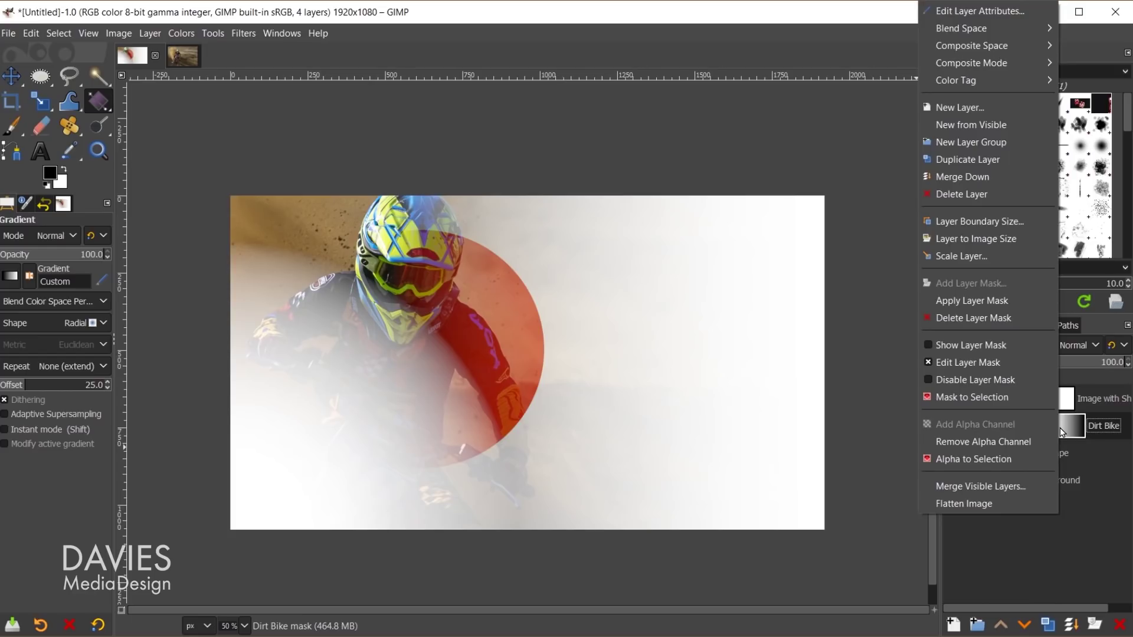
left_click(1041, 380)
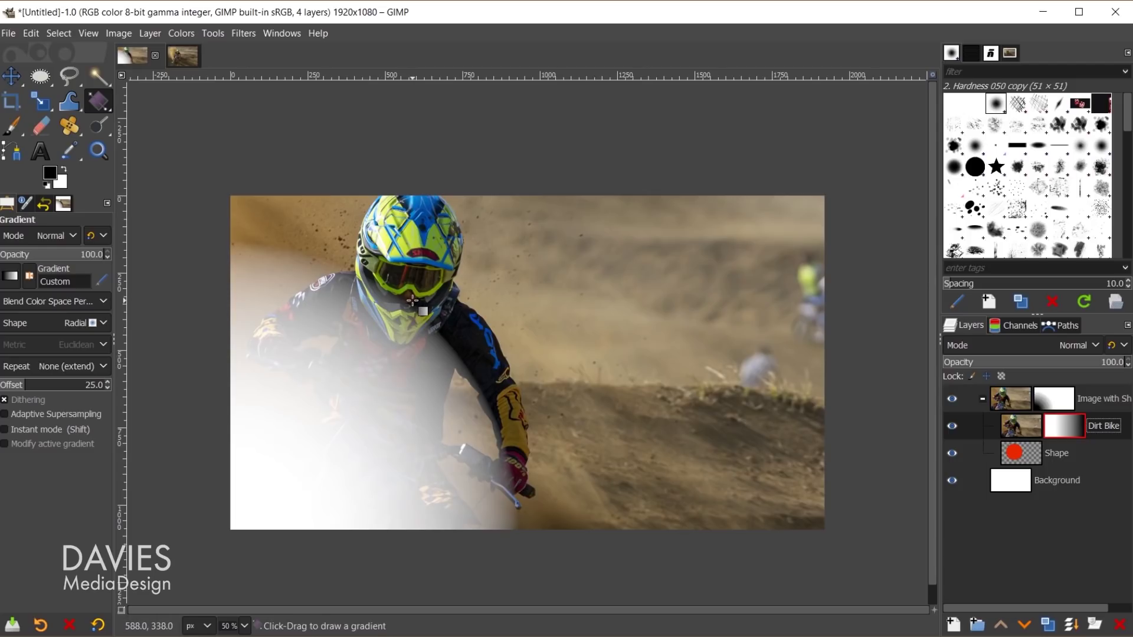
right_click(1056, 434)
left_click(1025, 381)
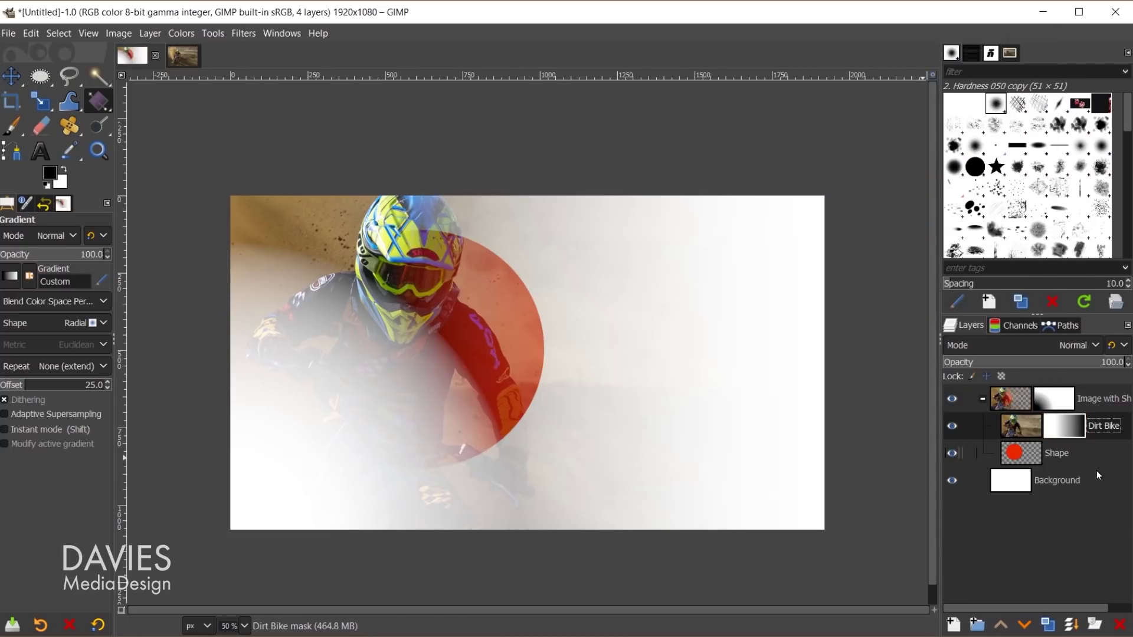
Convert the Dirt Bike layer's mask to a selection and add a layer mask to the Shape layer initialized from Selection.
right_click(1056, 430)
left_click(1011, 397)
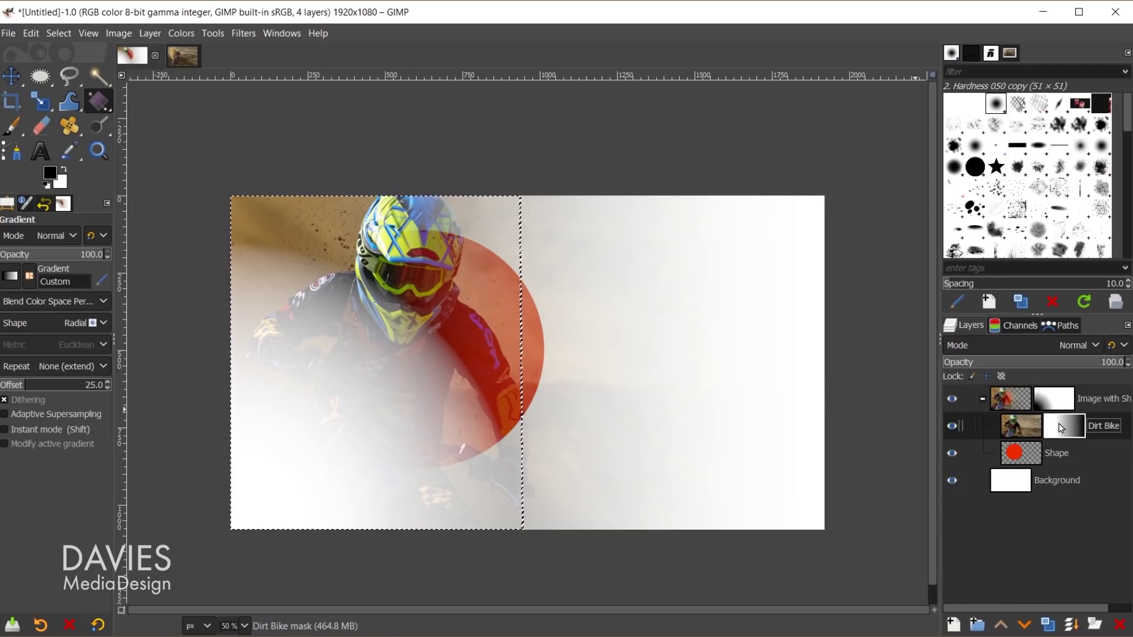
left_click(1025, 460)
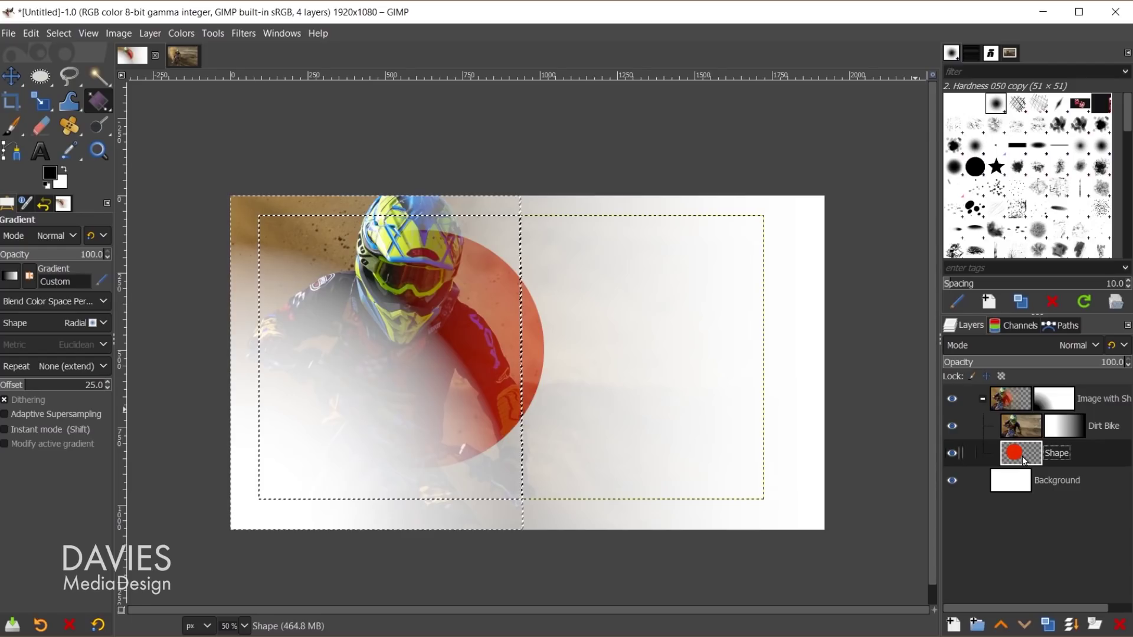
right_click(1028, 459)
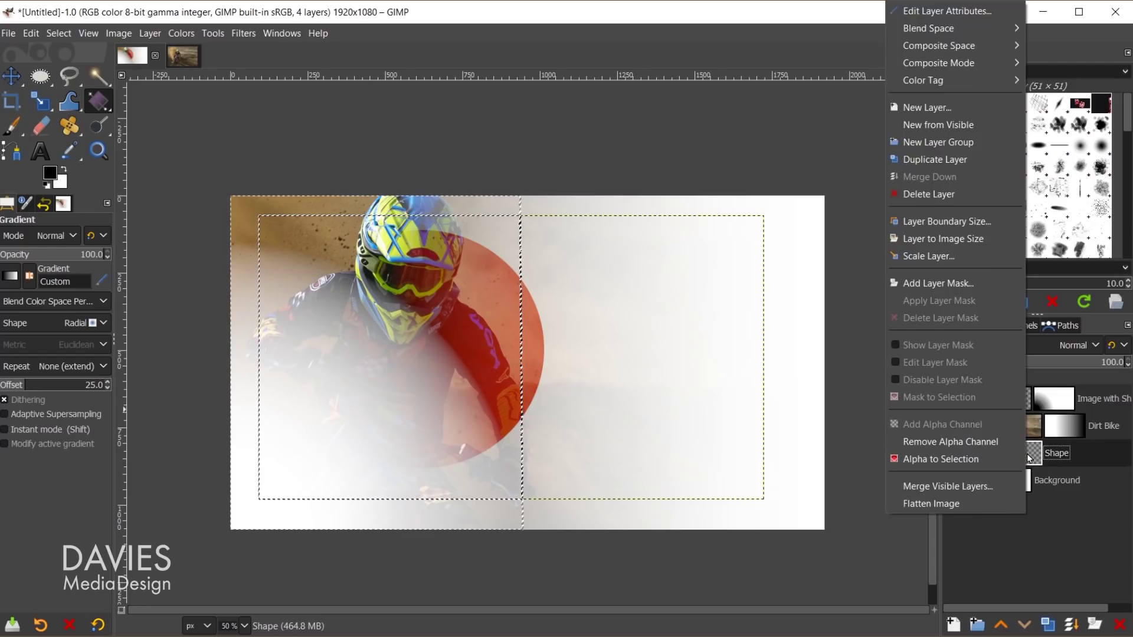
left_click(950, 285)
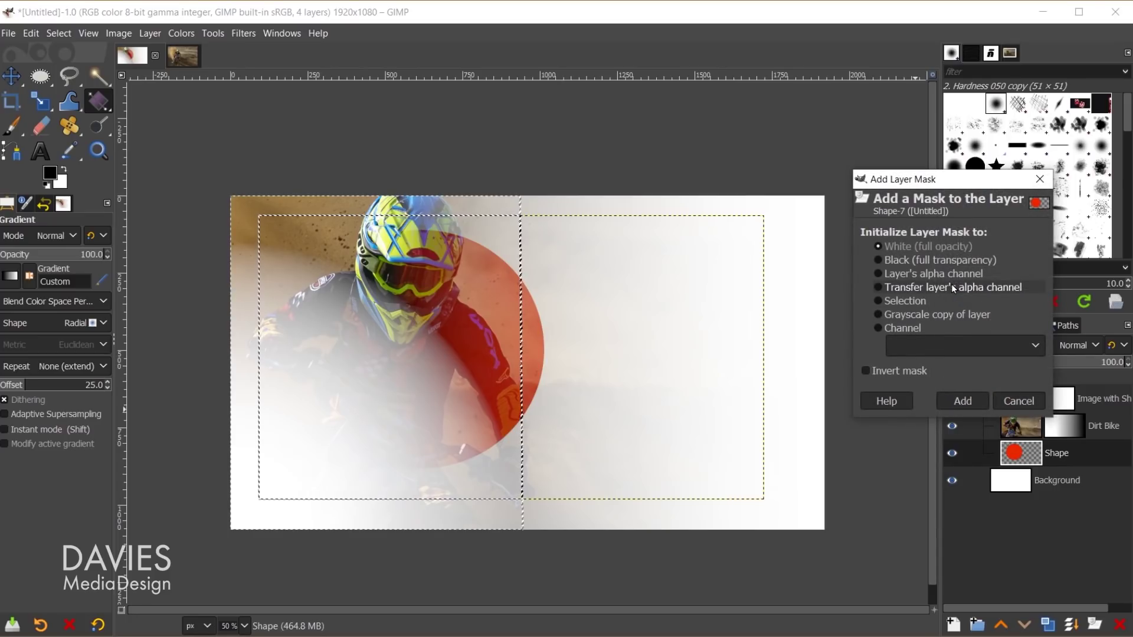
left_click(919, 300)
left_click(956, 396)
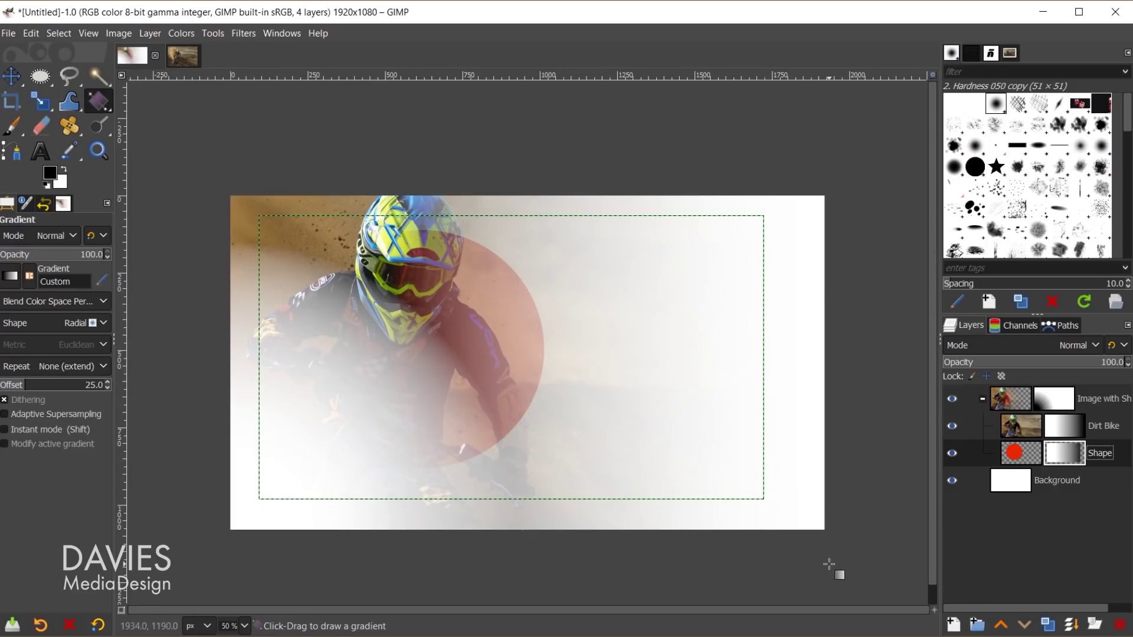
Delete the layer mask from the Shape layer.
right_click(1077, 452)
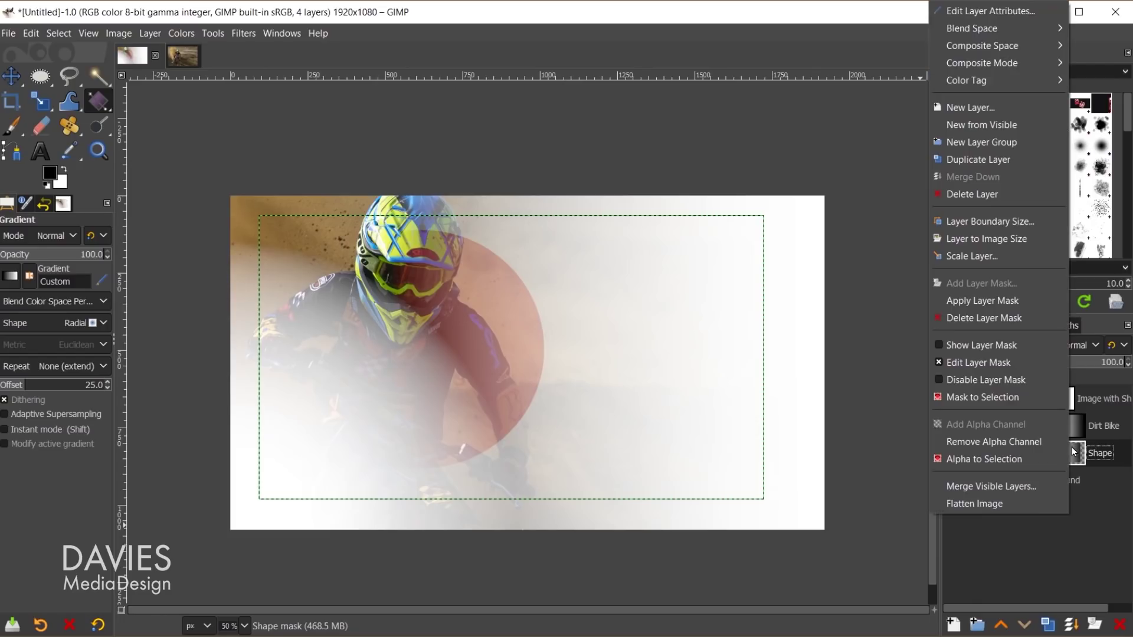
left_click(987, 319)
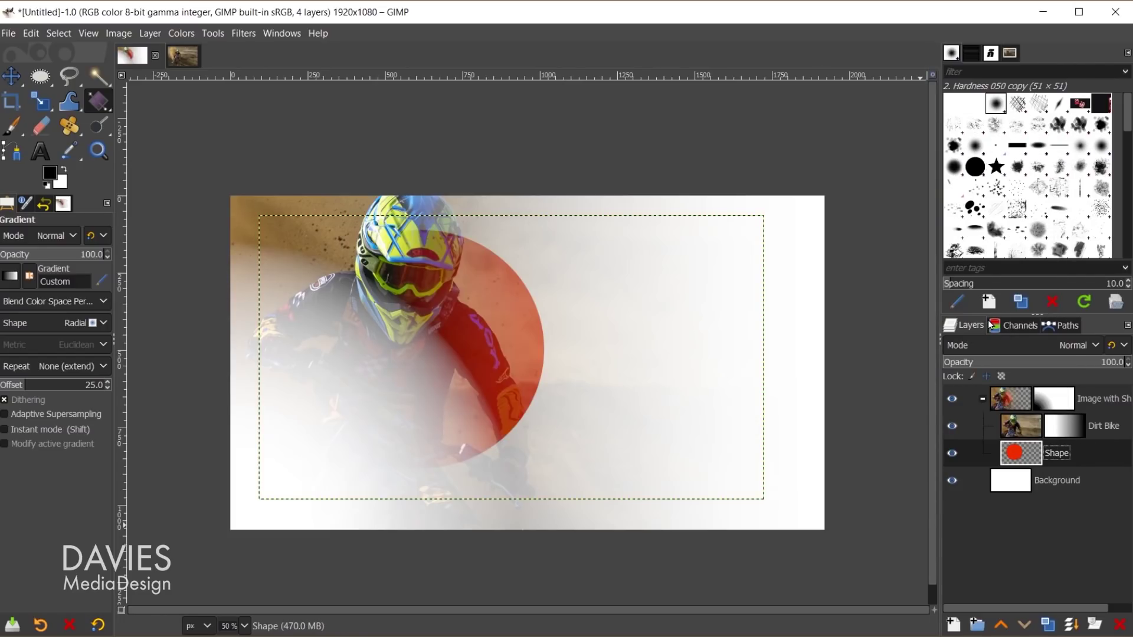
Apply the Dirt Bike layer's mask to its pixels, check the layer by toggling its visibility, and undo the mask application.
left_click(1032, 424)
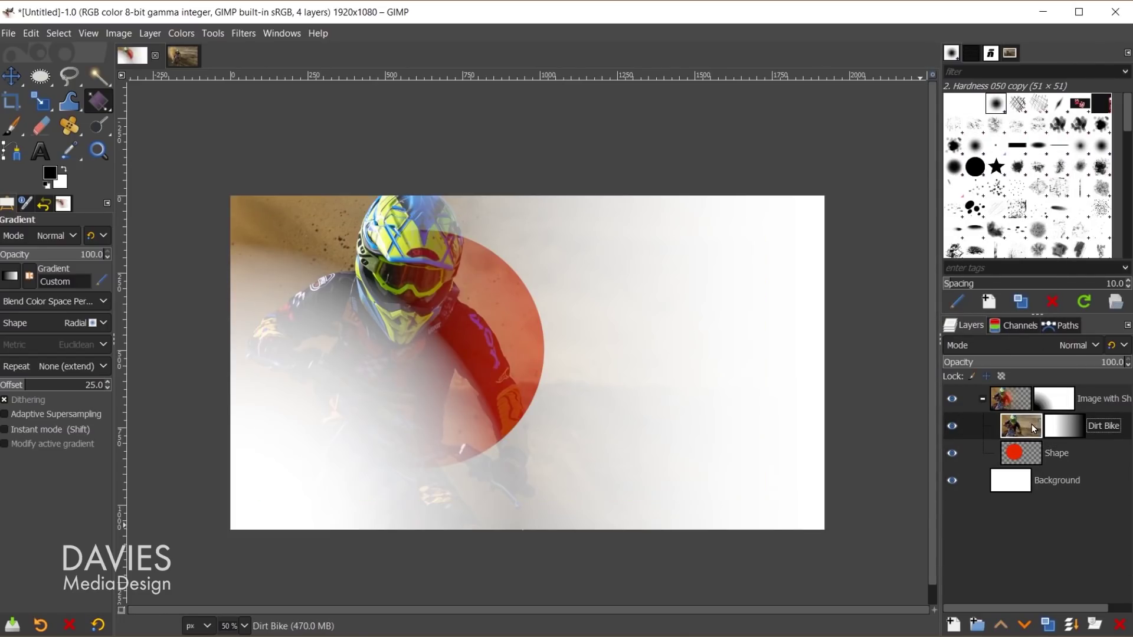
right_click(1075, 434)
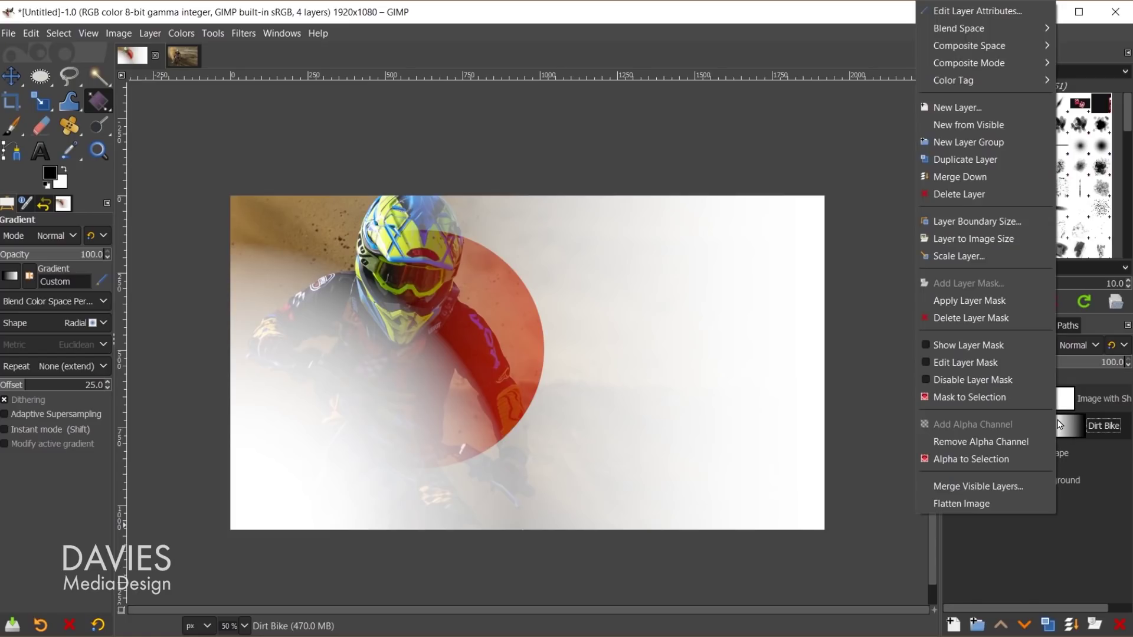
left_click(998, 302)
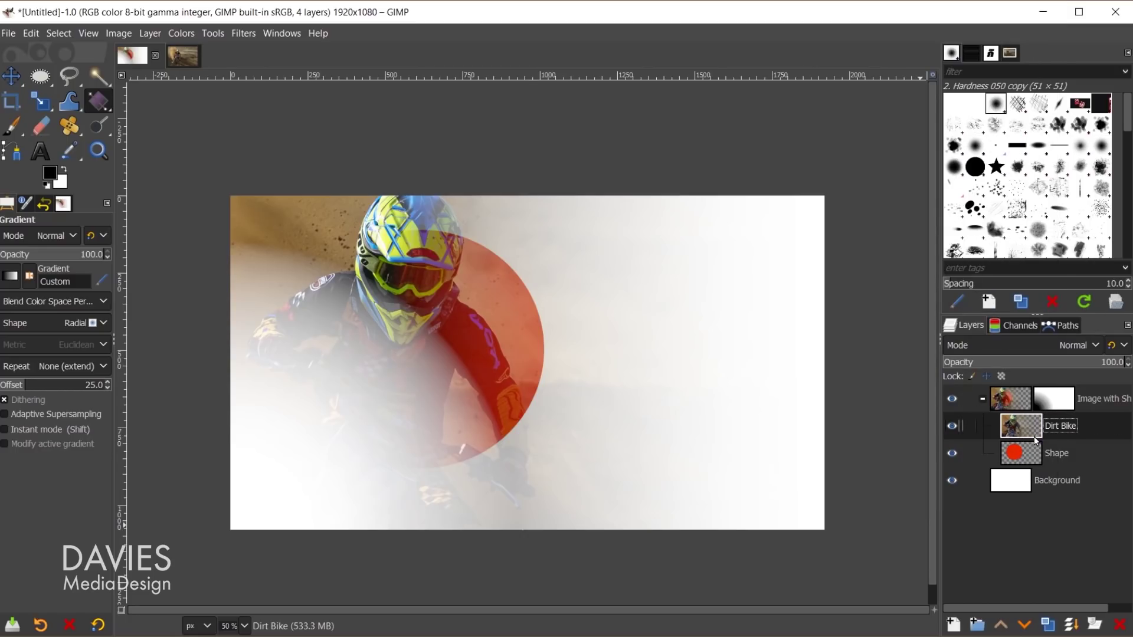
left_click(951, 426)
left_click(951, 426)
key("ctrl+z")
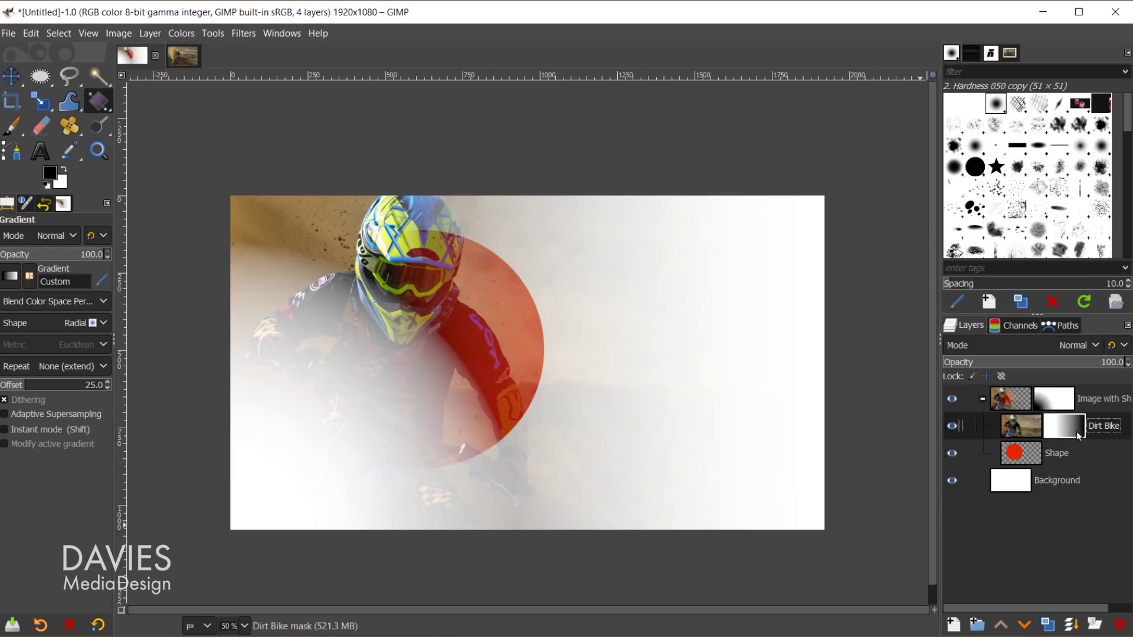
Delete the layer masks from the Dirt Bike layer and the Image with Shape group.
right_click(1065, 422)
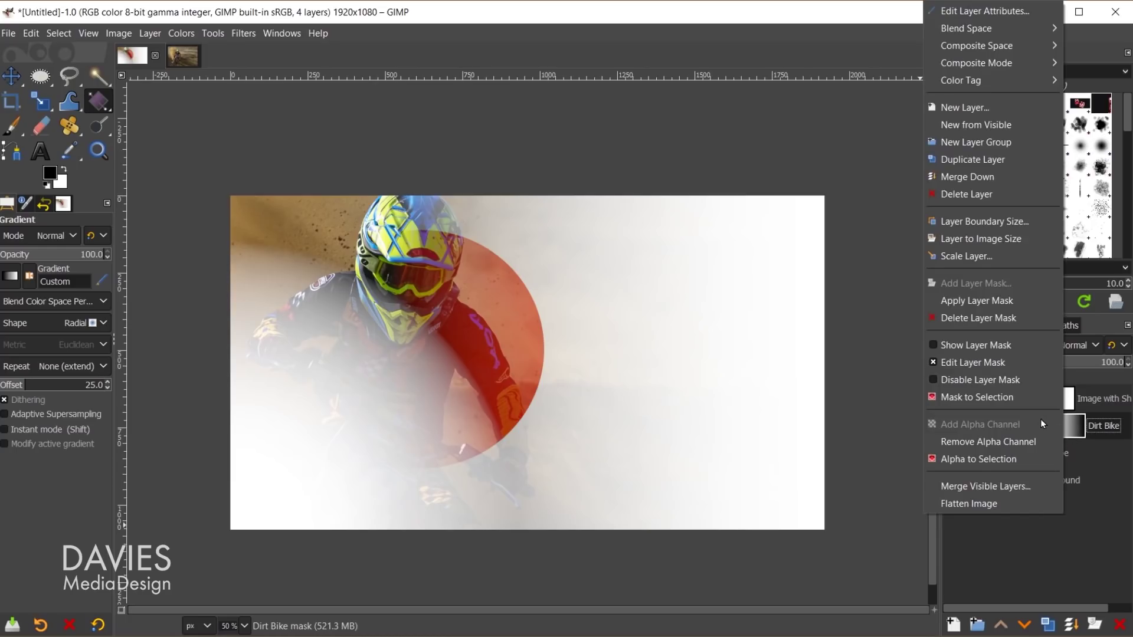
left_click(1012, 319)
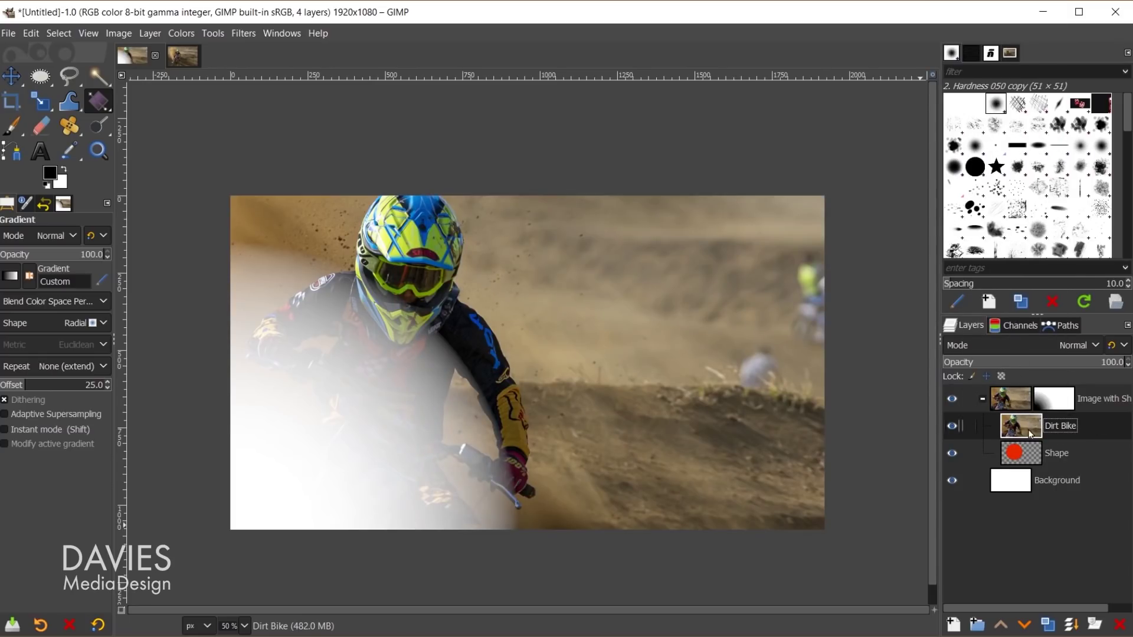
left_click(1056, 403)
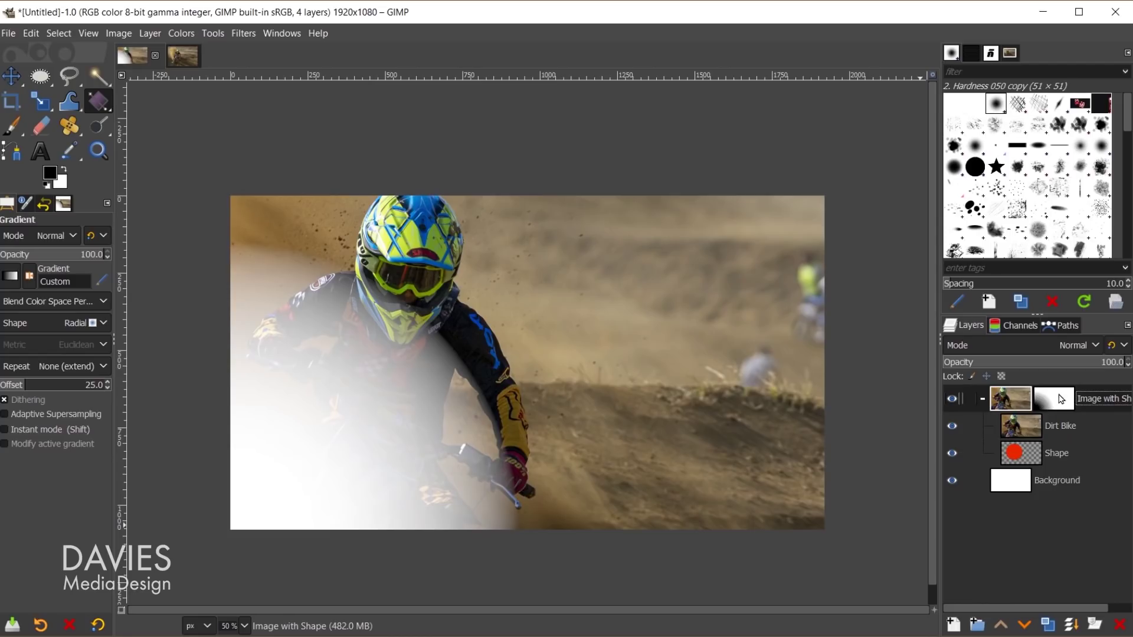
right_click(1056, 401)
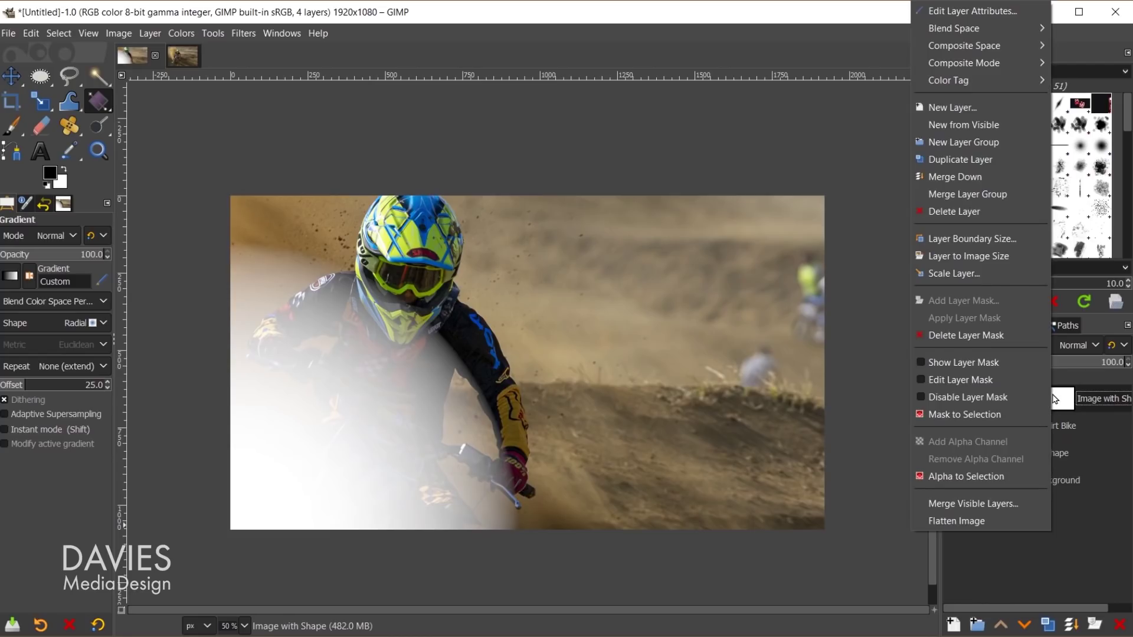
left_click(996, 331)
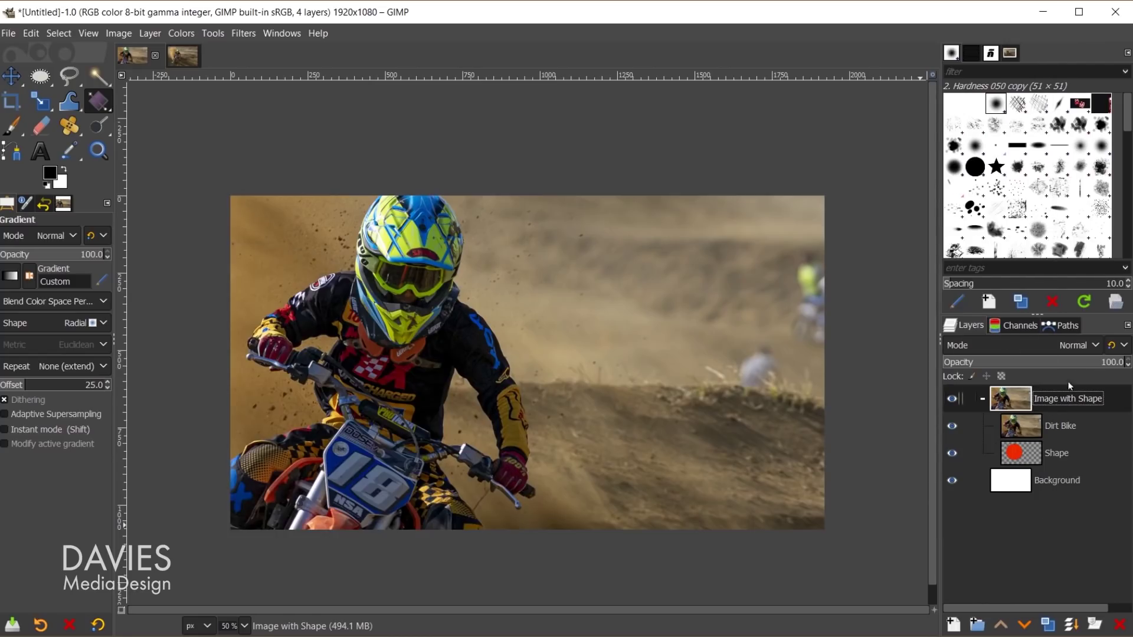